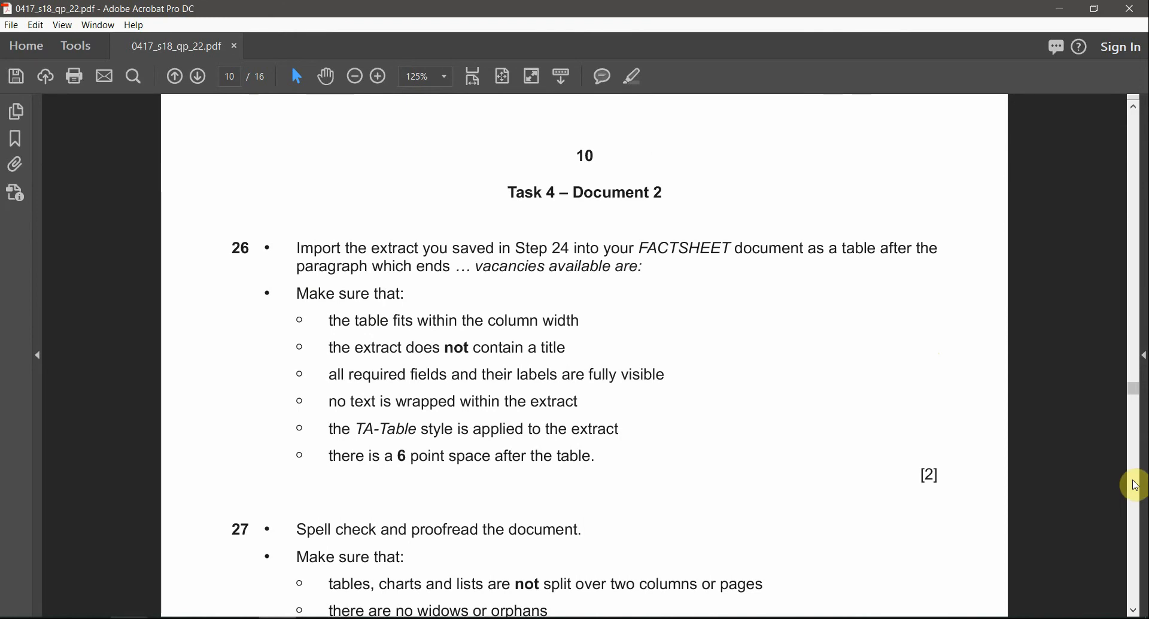
Step: Highlight the heading "Task 5 – Mail Merge Letter" on page 11 of the question paper
scroll(1135, 485, "down", 10)
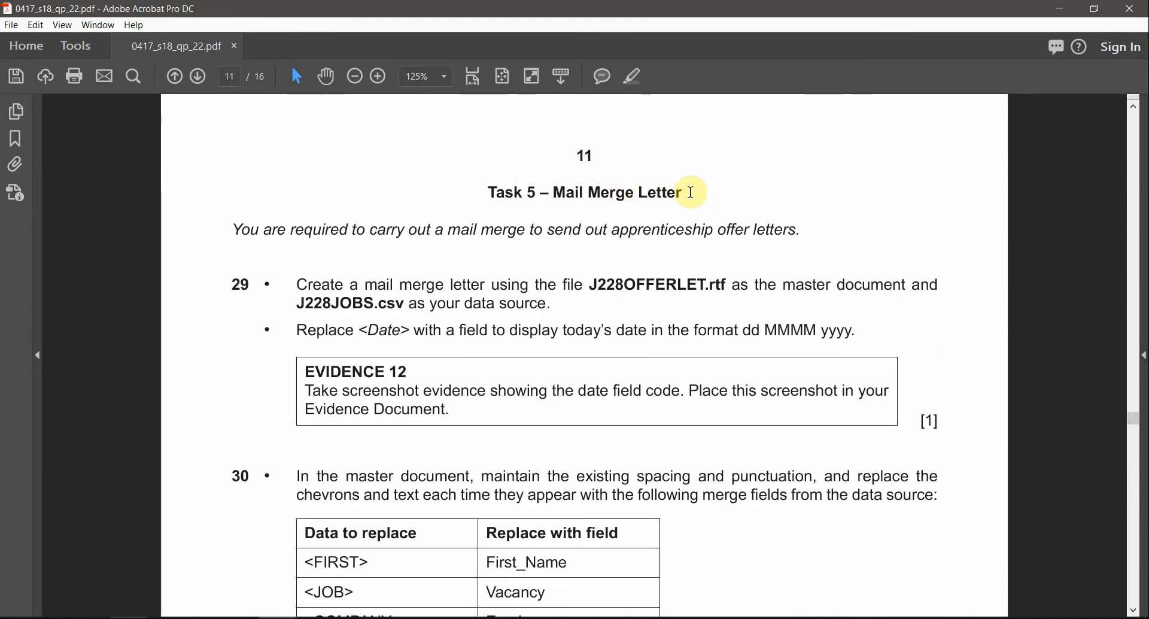
left_click_drag(692, 193, 488, 192)
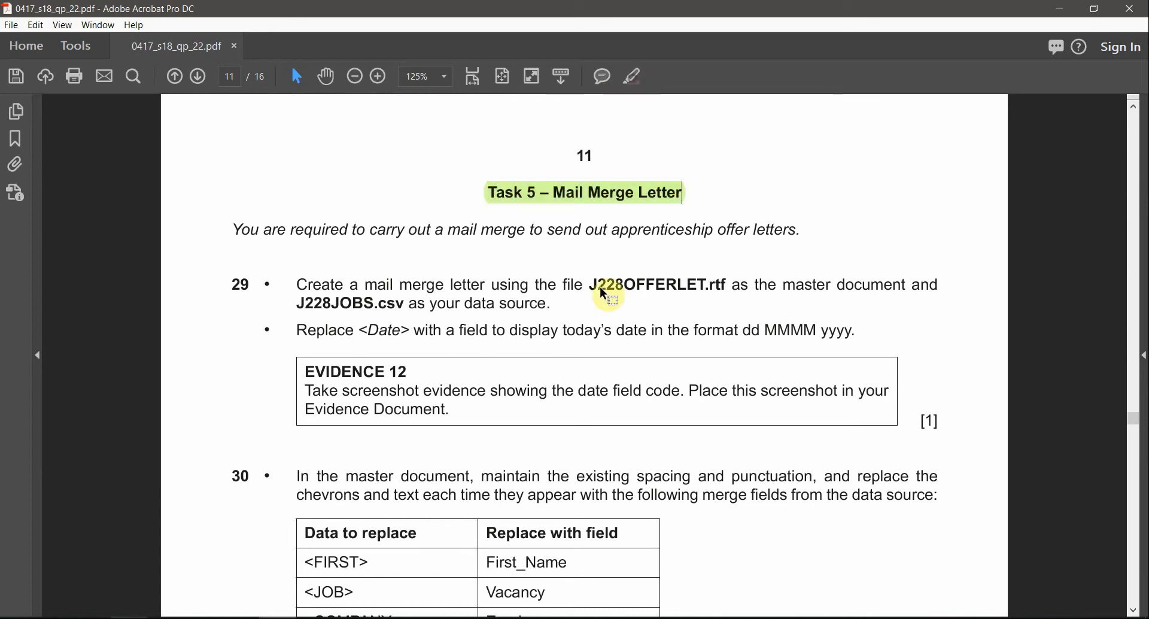
scroll(592, 292, "up", 1)
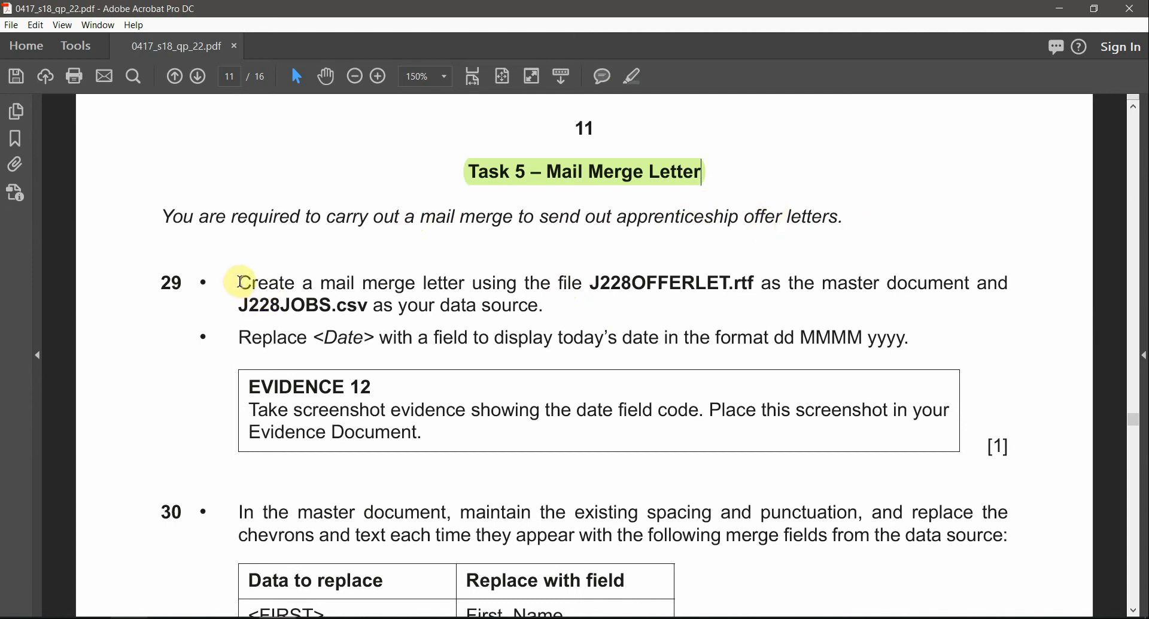
Step: Read question 29 and highlight "J228OFFERLET.rtf as the master document" in its first bullet
left_click_drag(162, 282, 259, 282)
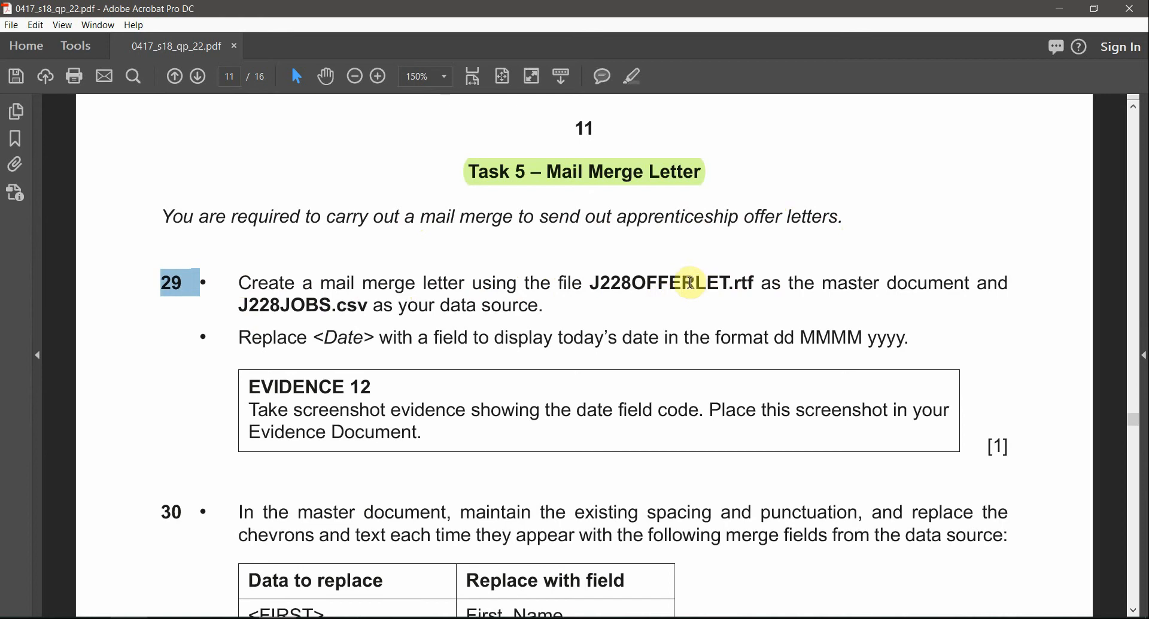
left_click_drag(694, 283, 745, 289)
left_click(748, 287)
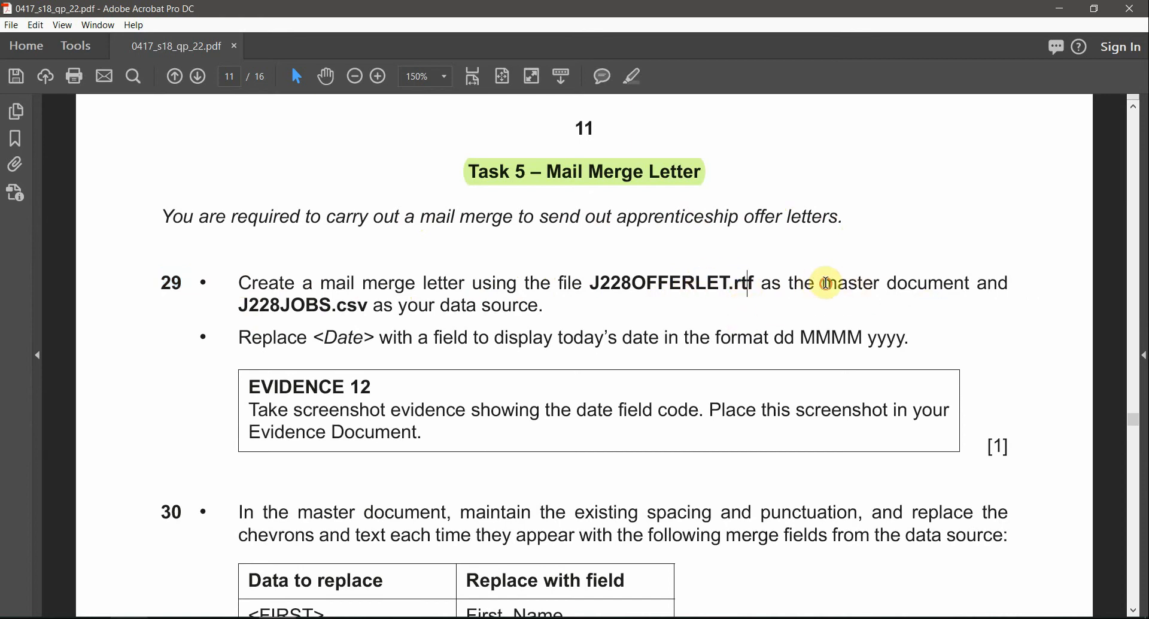
left_click_drag(827, 283, 969, 285)
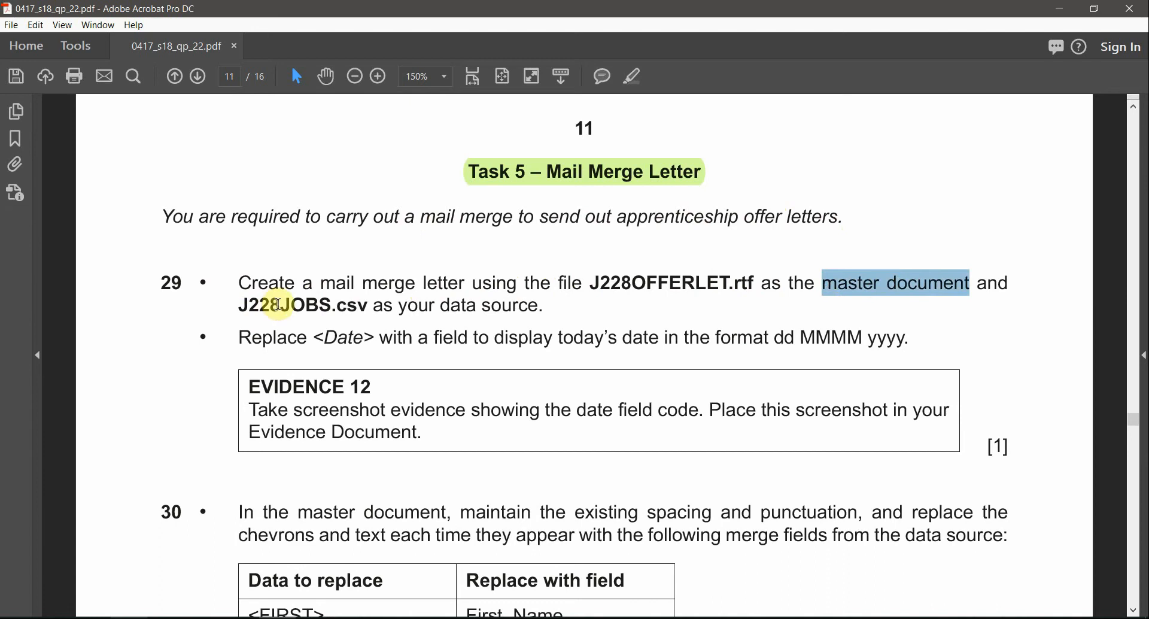
left_click_drag(278, 306, 348, 302)
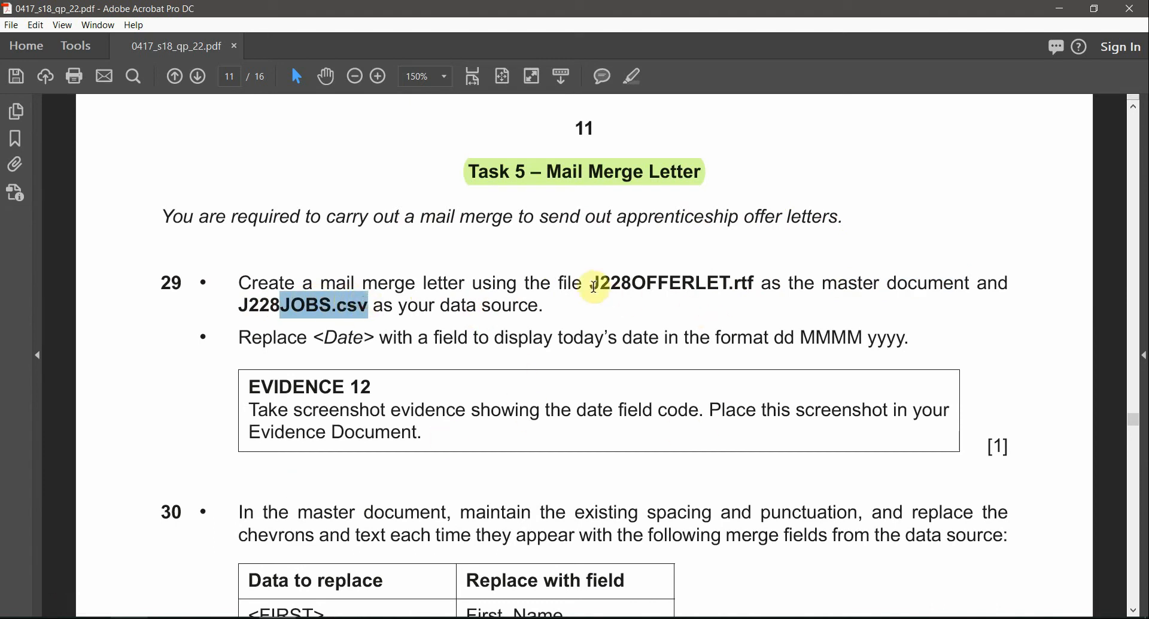
left_click_drag(595, 286, 968, 294)
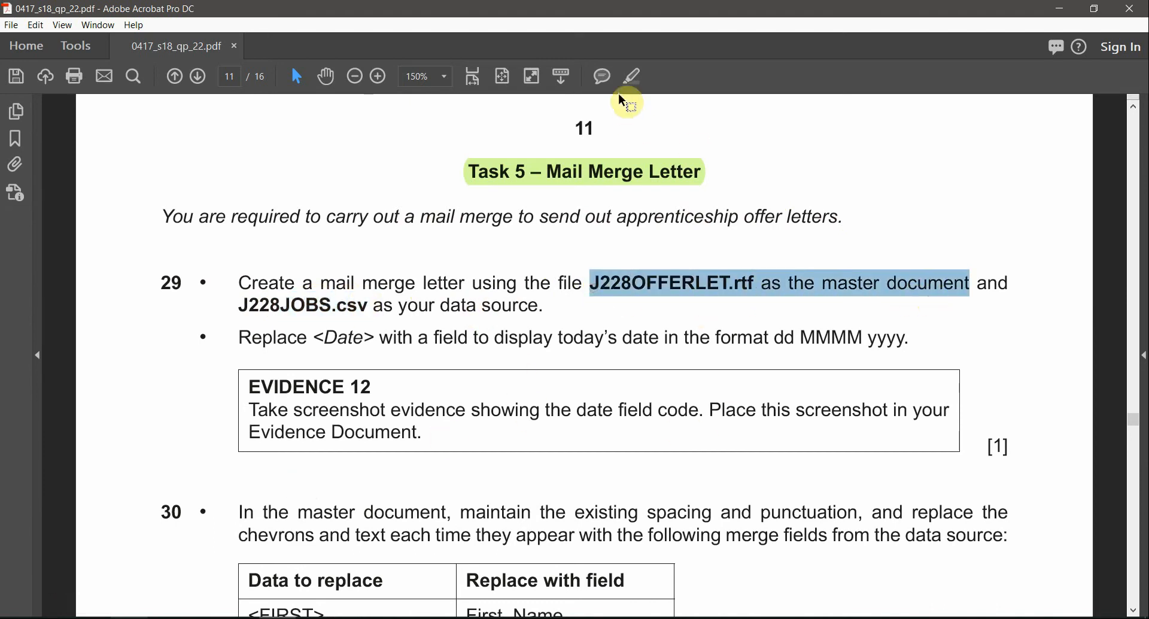
left_click(632, 78)
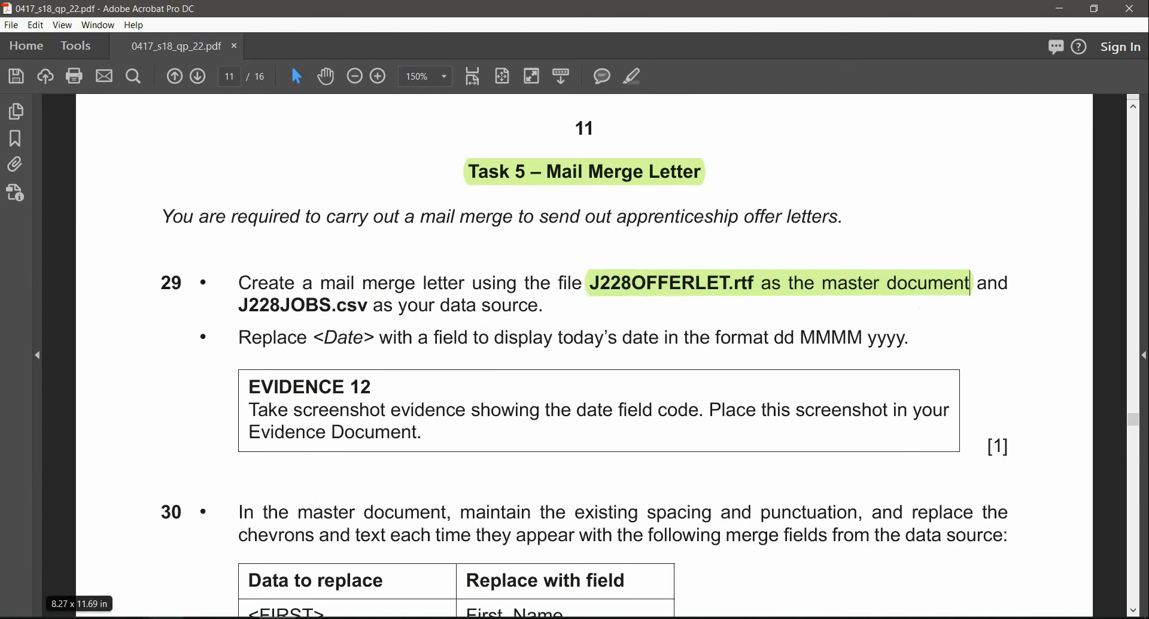
Step: Open J228OFFERLET.rtf from the source files folder in Word and bring up the mail merge commands
key("alt+Tab")
left_click(720, 5)
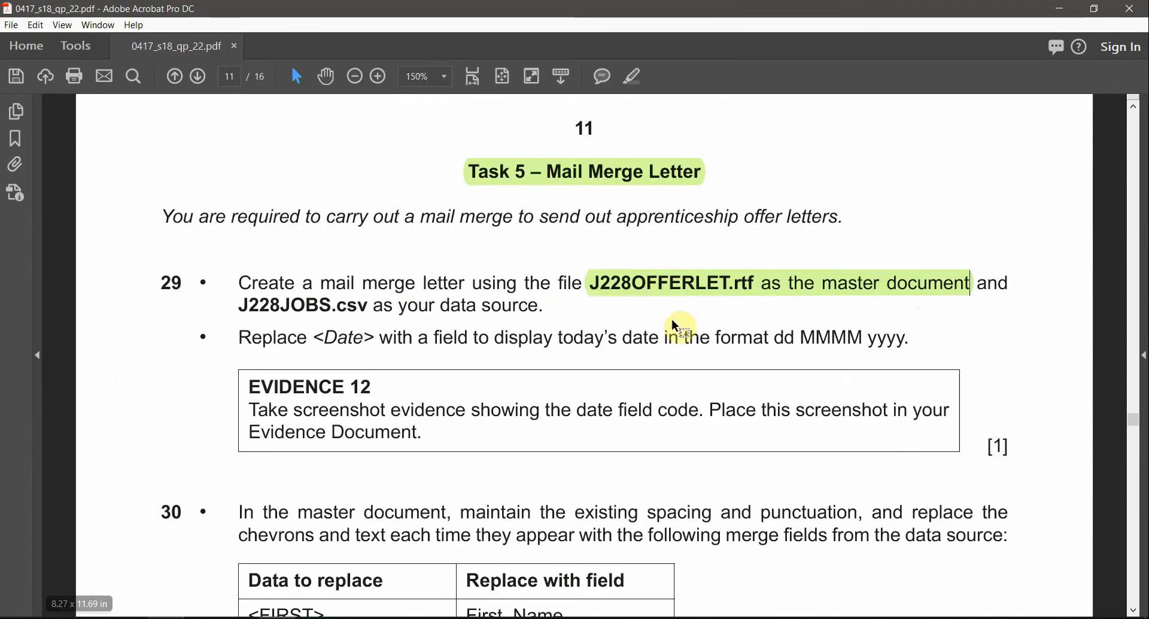
left_click_drag(367, 306, 249, 305)
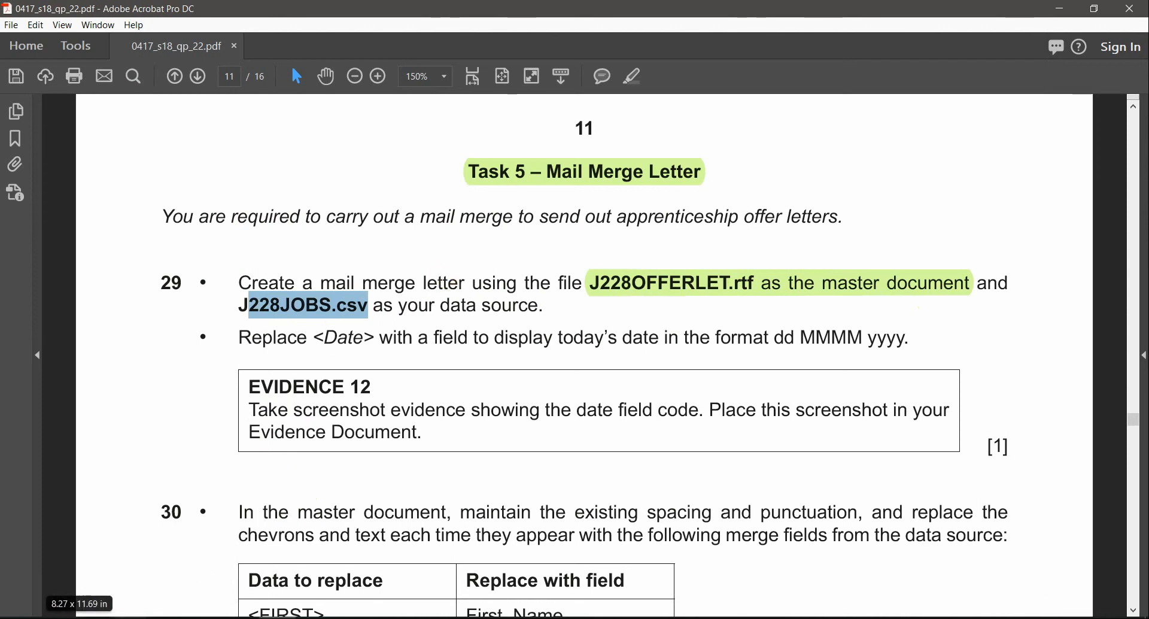
left_click(166, 618)
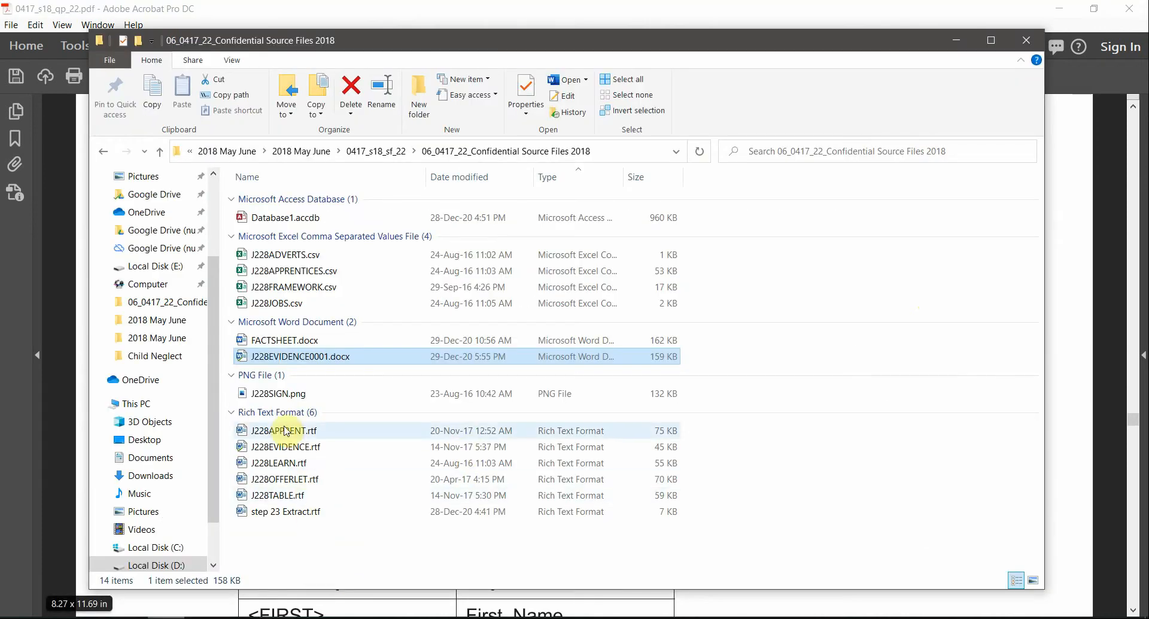
left_click(289, 479)
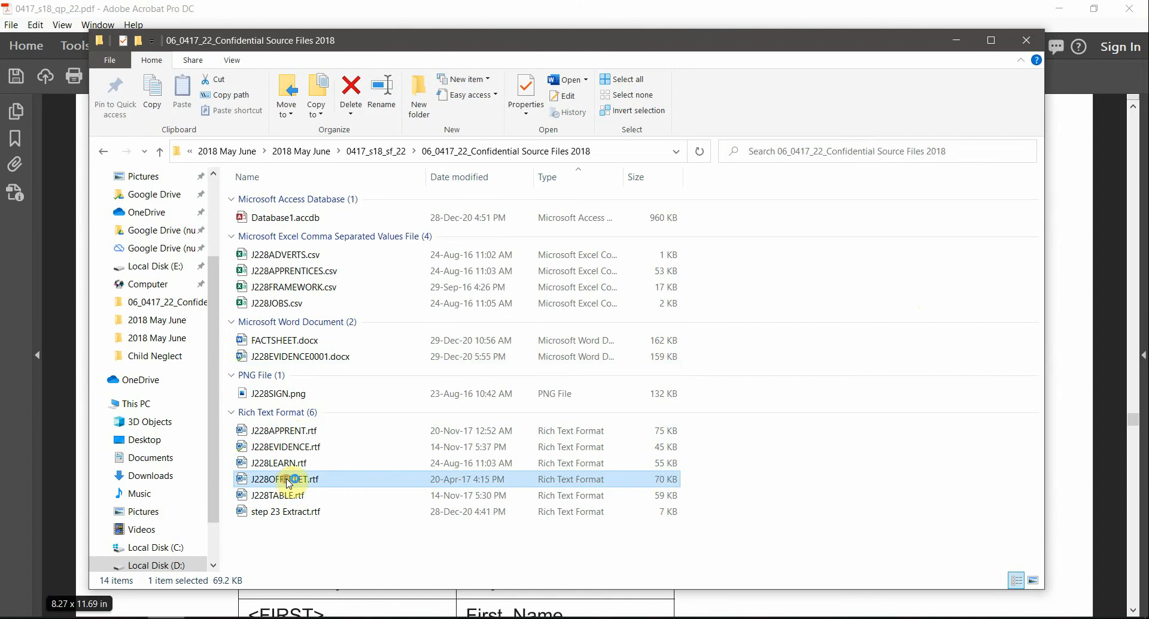
double_click(289, 479)
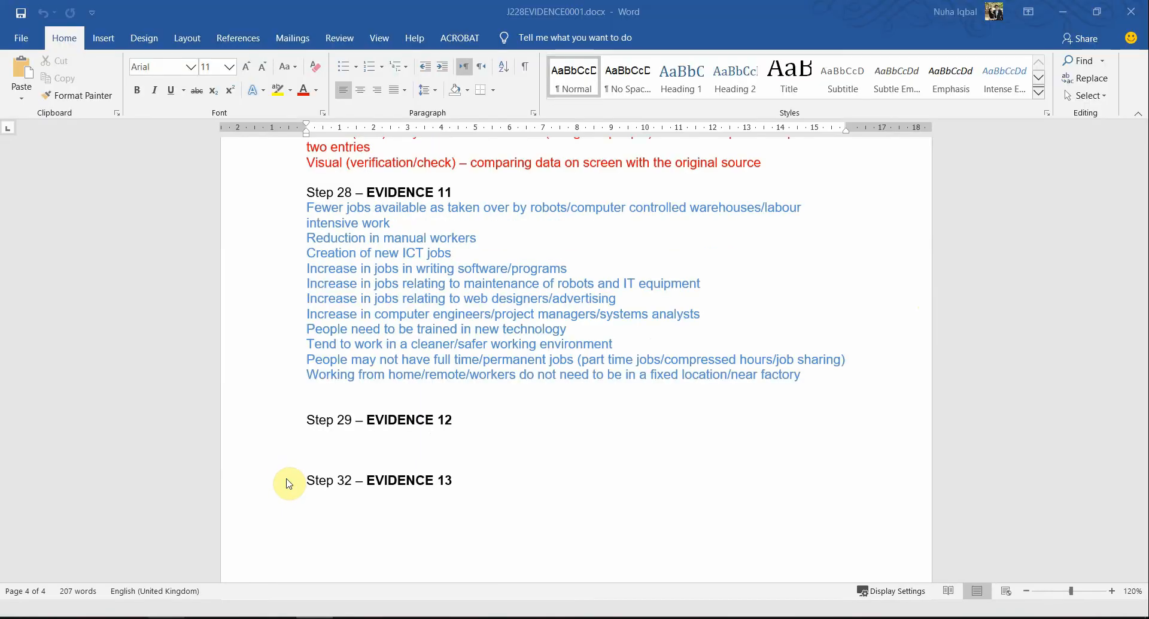
scroll(681, 305, "down", 4)
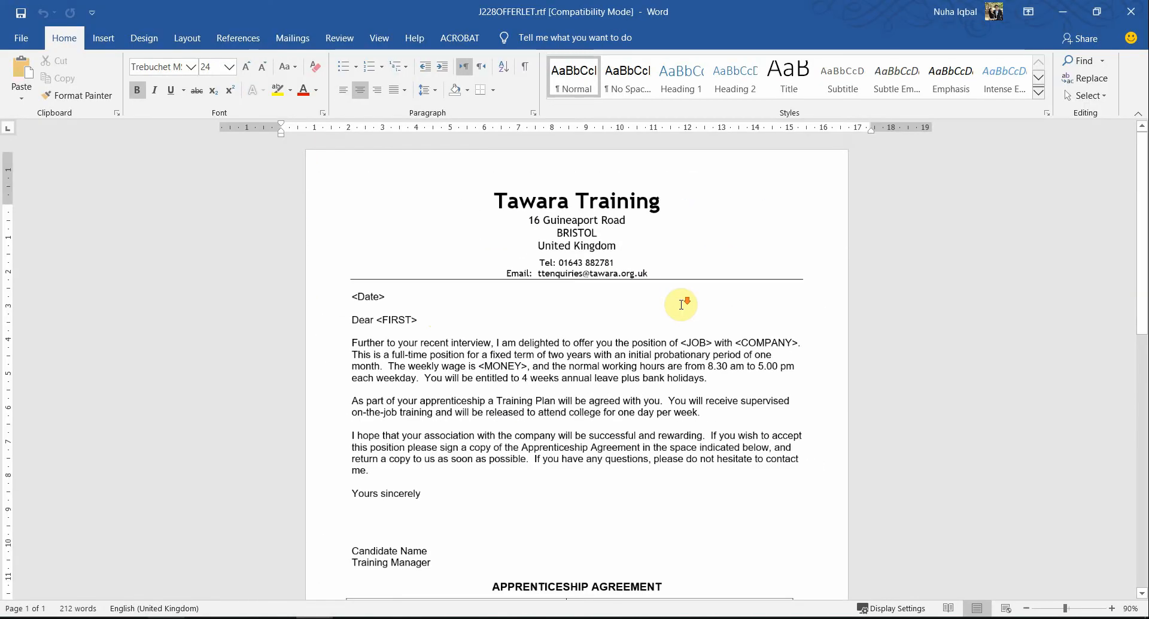
left_click(293, 38)
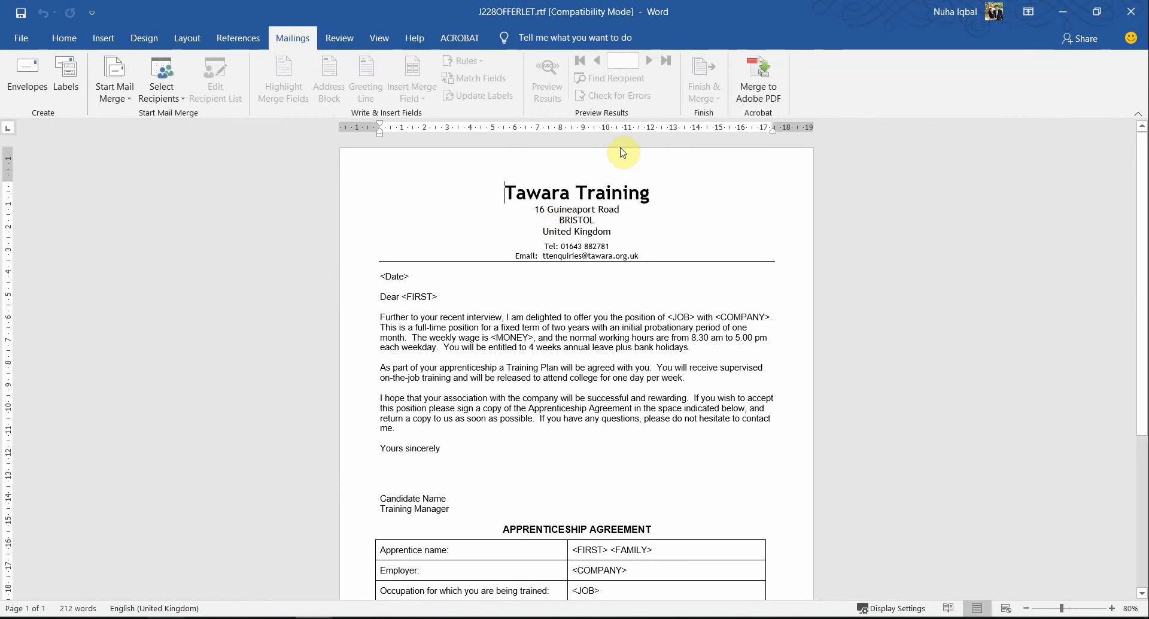
Step: Switch back to the question paper and highlight "228JOBS.csv as your data source." in question 29
key("alt+Tab")
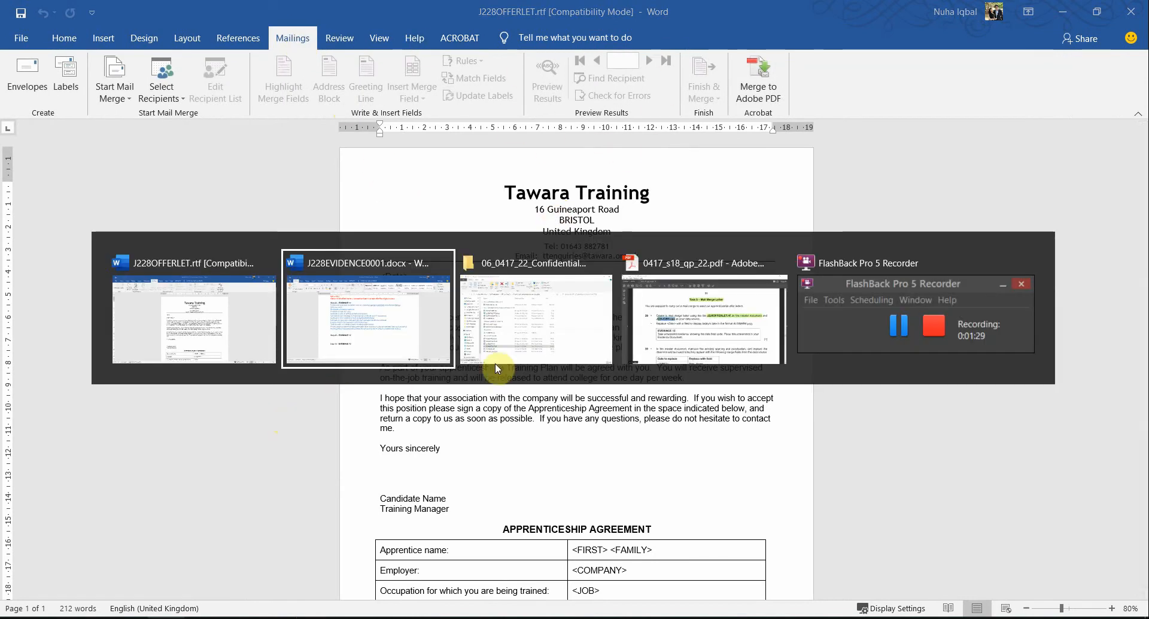
left_click(759, 317)
left_click_drag(367, 305, 249, 306)
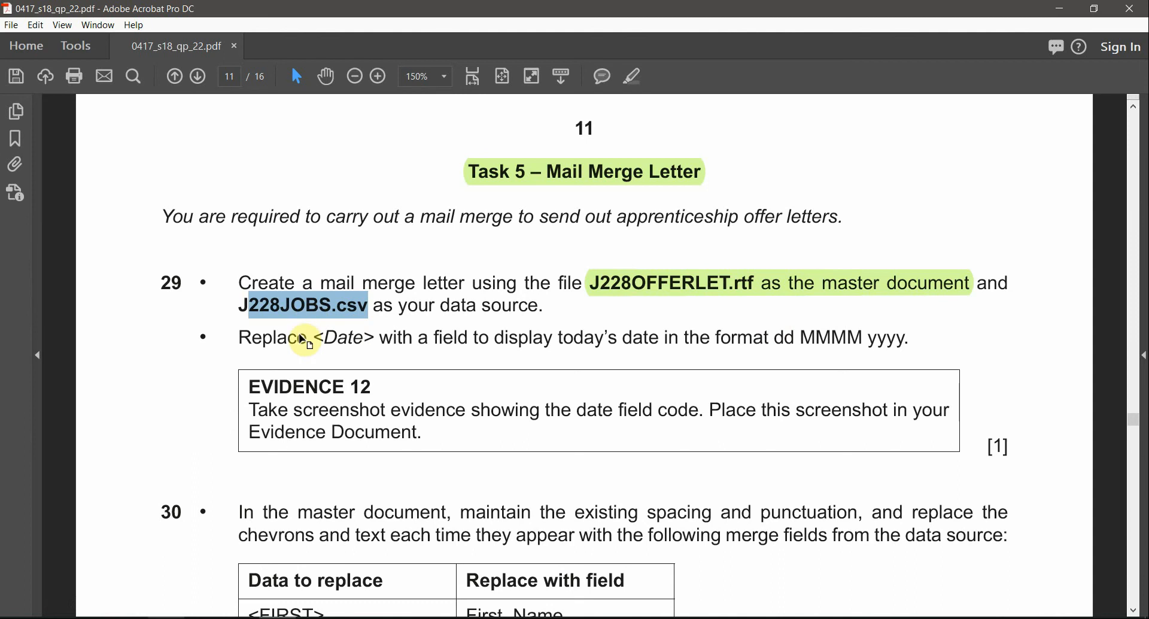
left_click(633, 76)
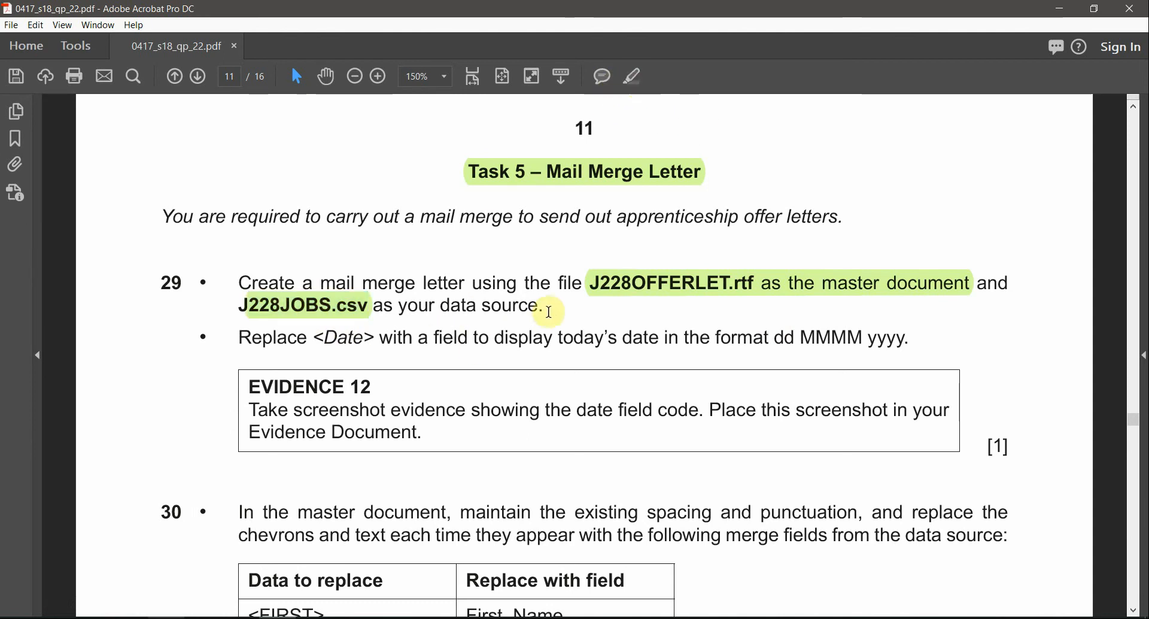
left_click_drag(550, 312, 374, 307)
left_click(633, 76)
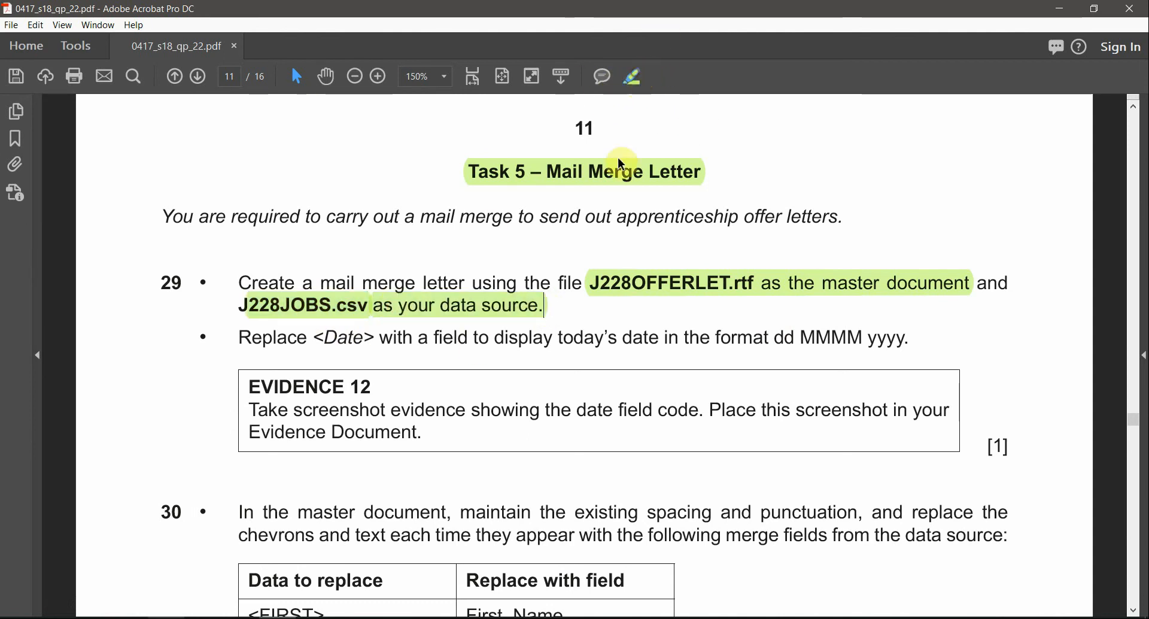
Step: In the Word letter, attach J228JOBS.csv from the 06_0417_22_Confidential Source Files 2018 folder as the existing recipient list
key("alt+Tab")
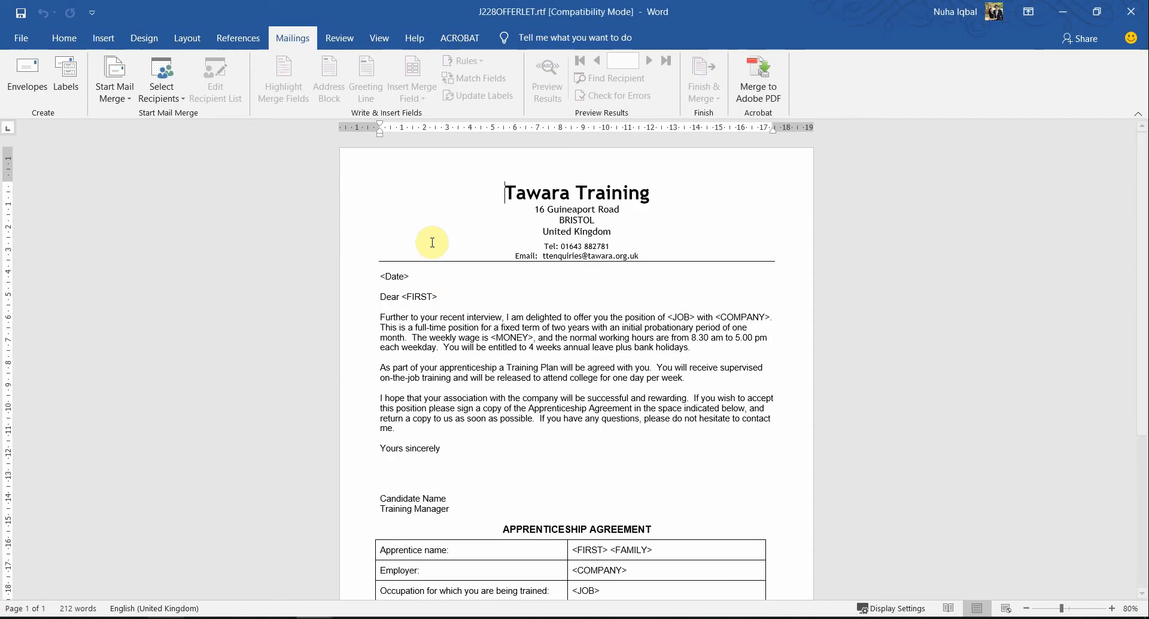
left_click(161, 90)
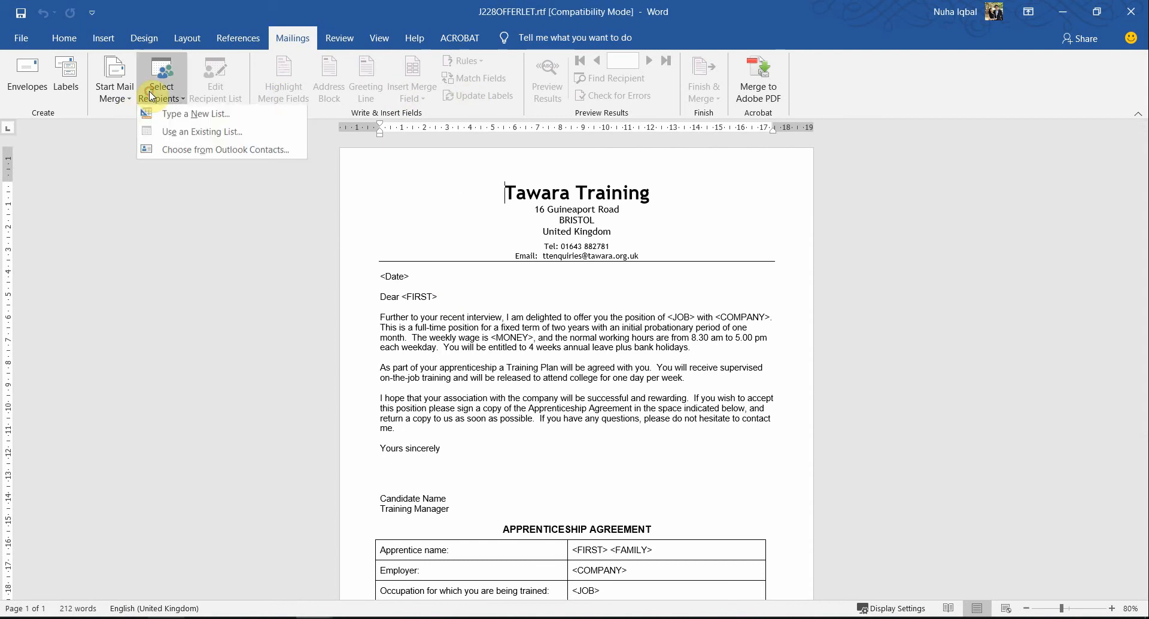
left_click(184, 140)
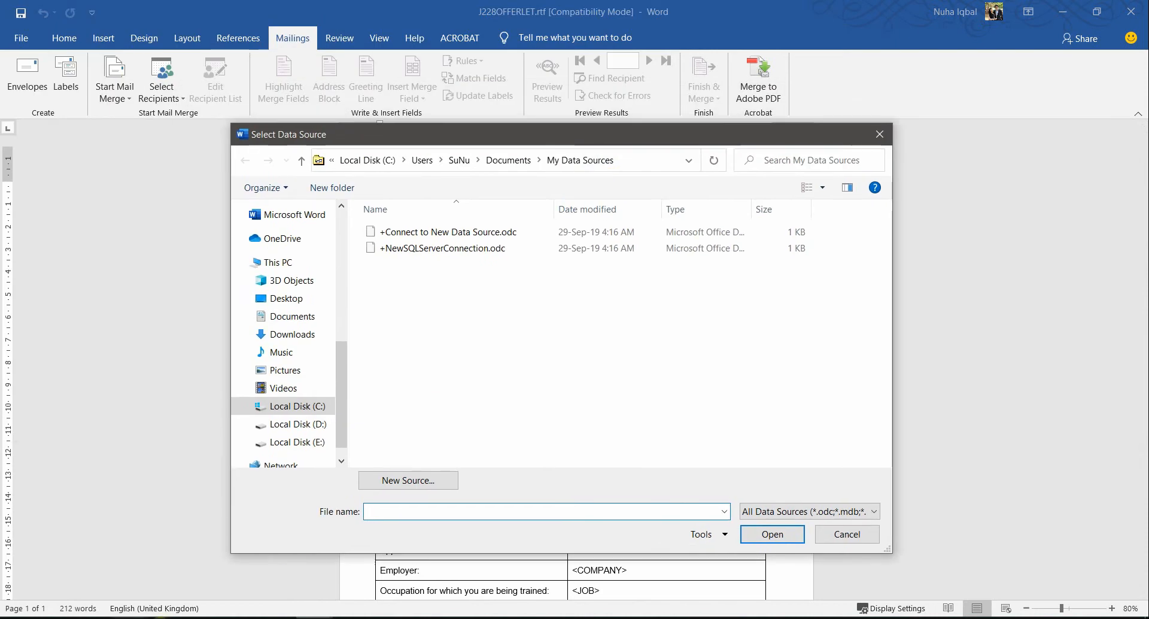
left_click(180, 618)
left_click(640, 147)
key("ctrl+c")
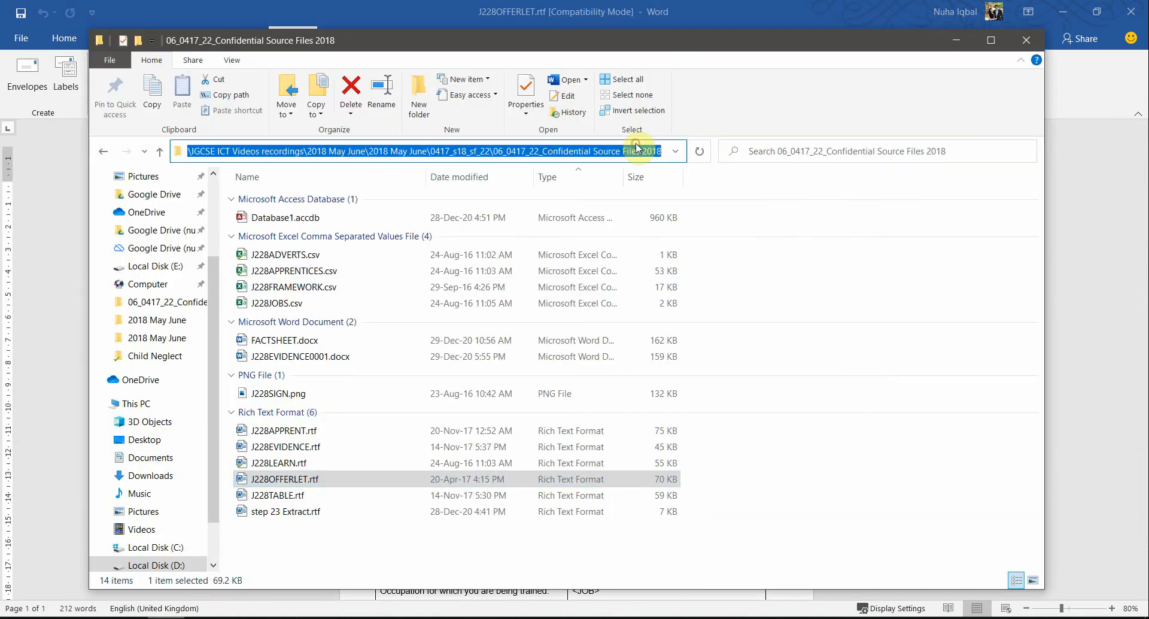
left_click(956, 40)
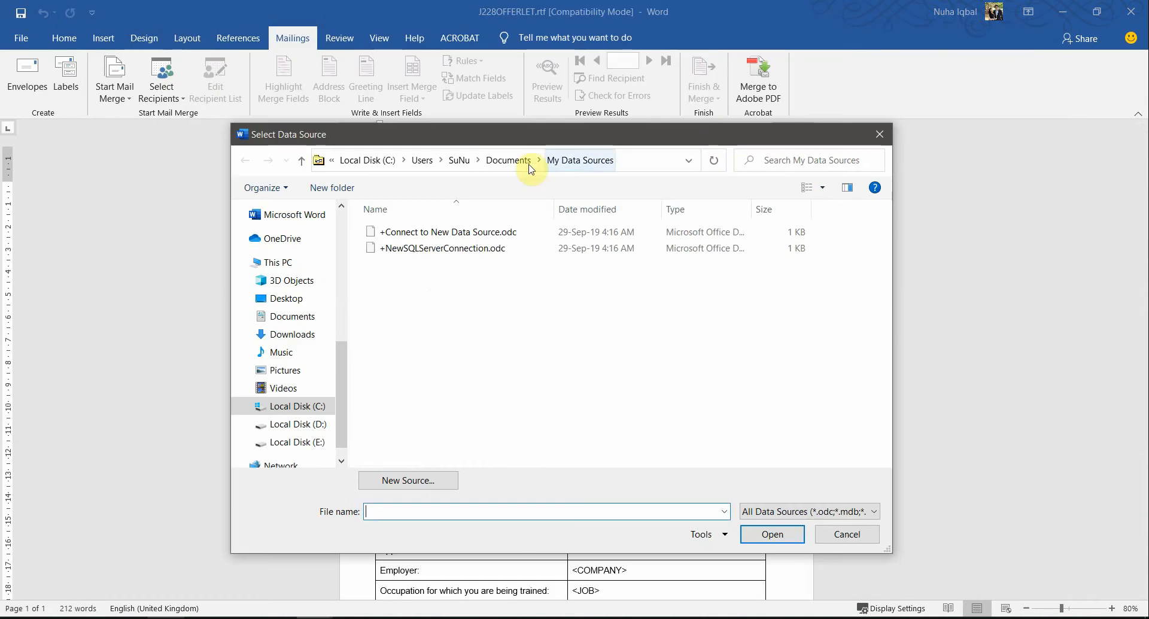
key("ctrl+v")
key("Return")
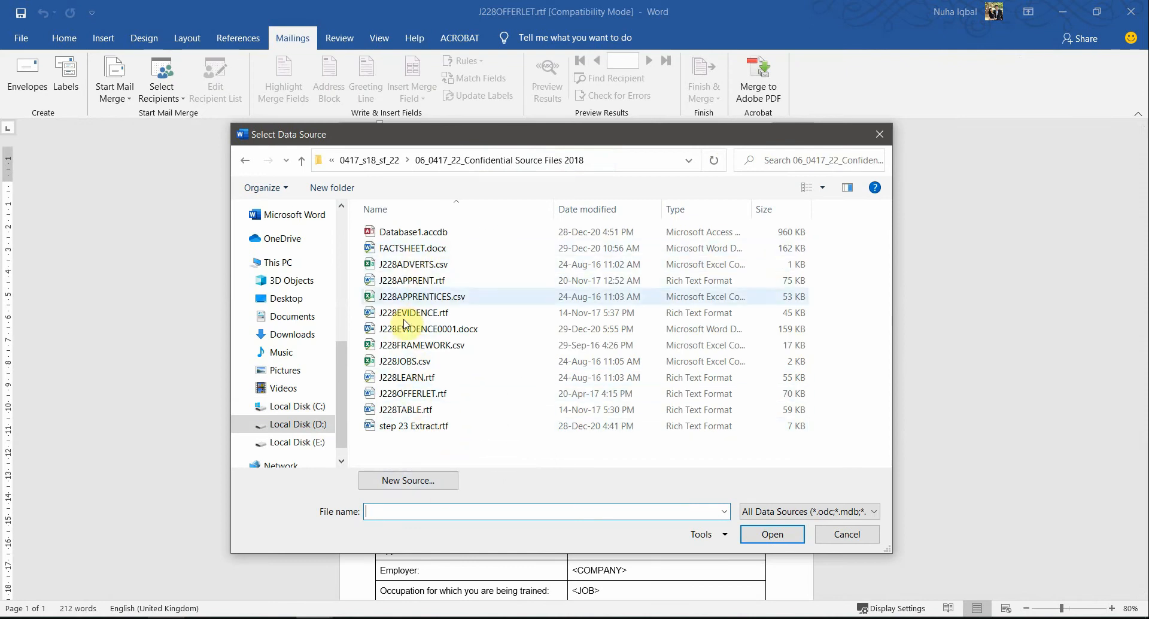
double_click(392, 362)
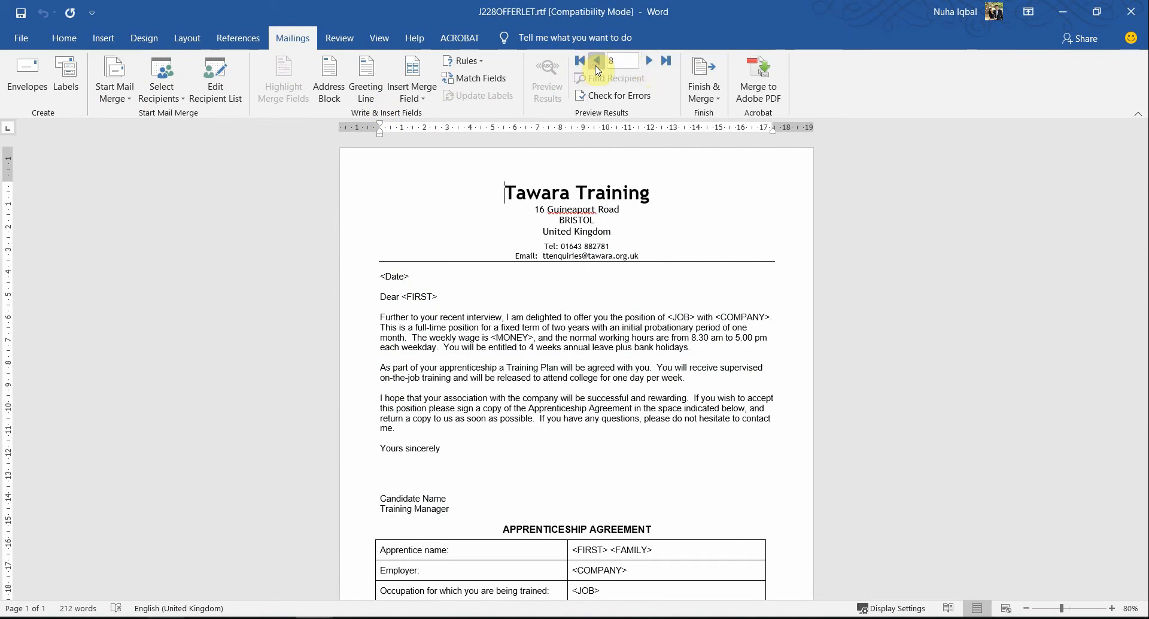
Step: Open J228JOBS.csv from the source files folder in Excel and maximize its window
left_click(168, 618)
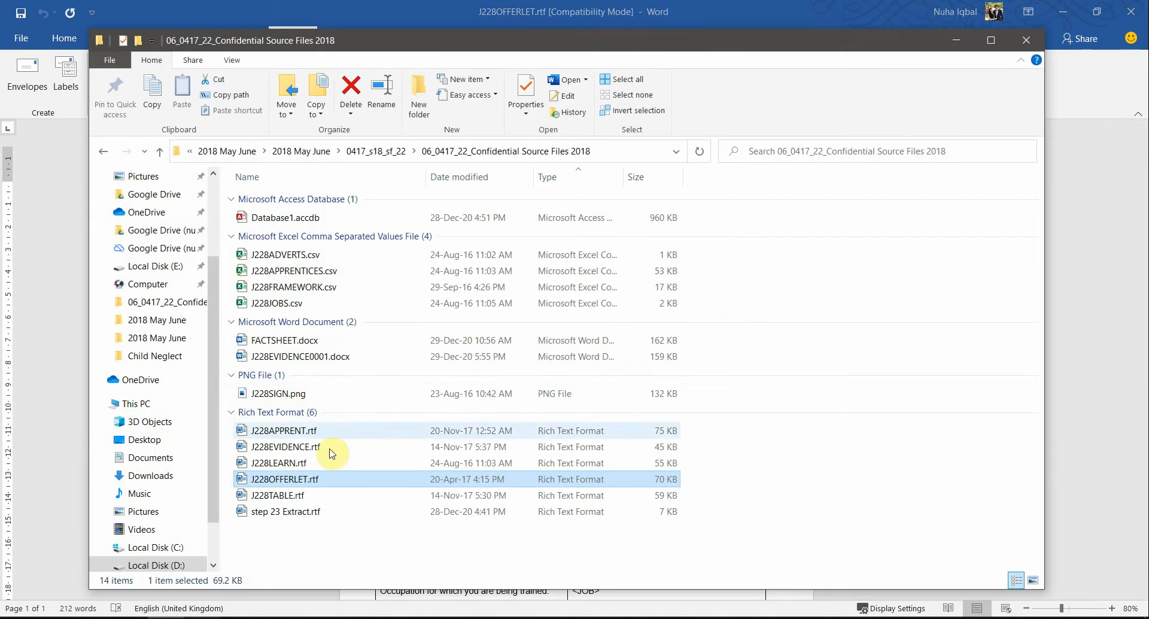
left_click(286, 304)
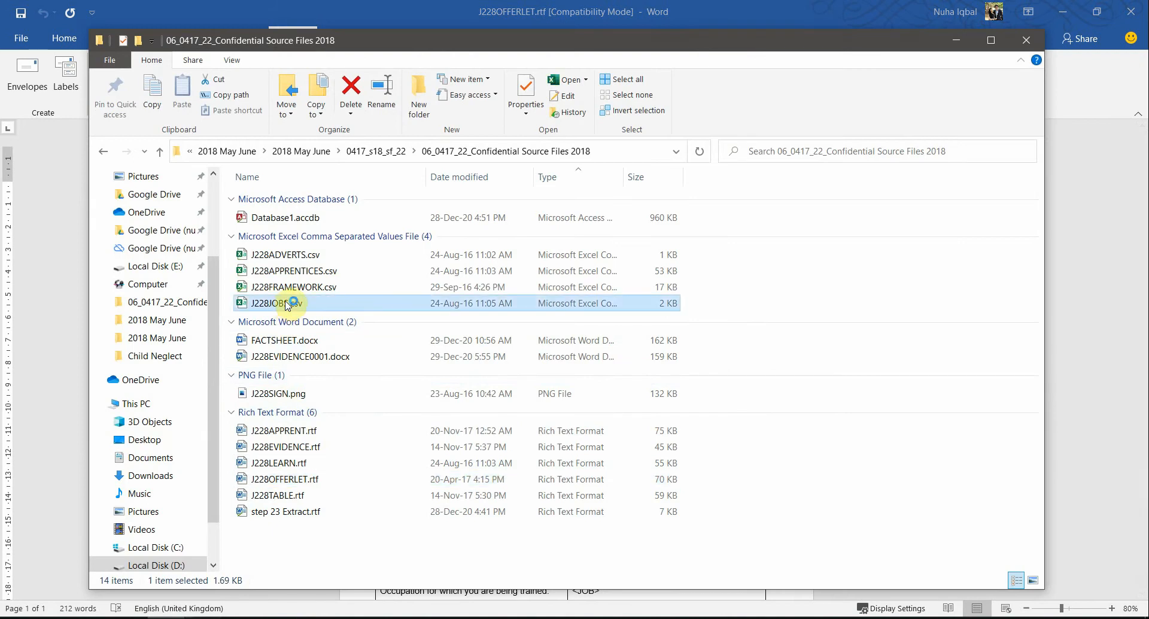
double_click(286, 304)
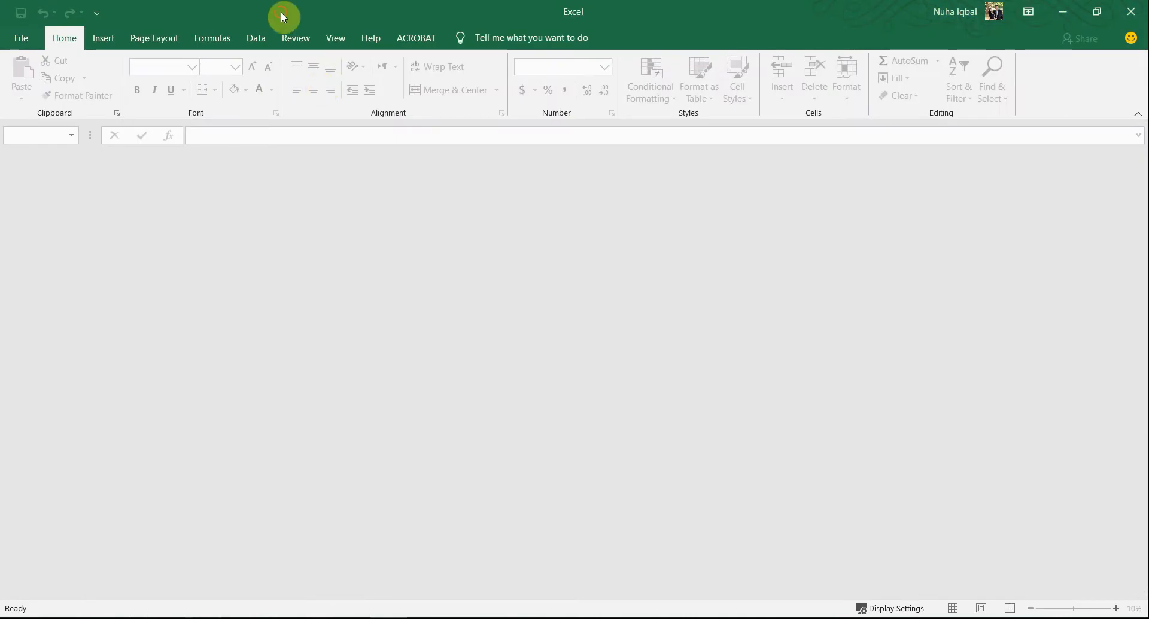
left_click_drag(282, 12, 939, 139)
left_click_drag(268, 303, 796, 383)
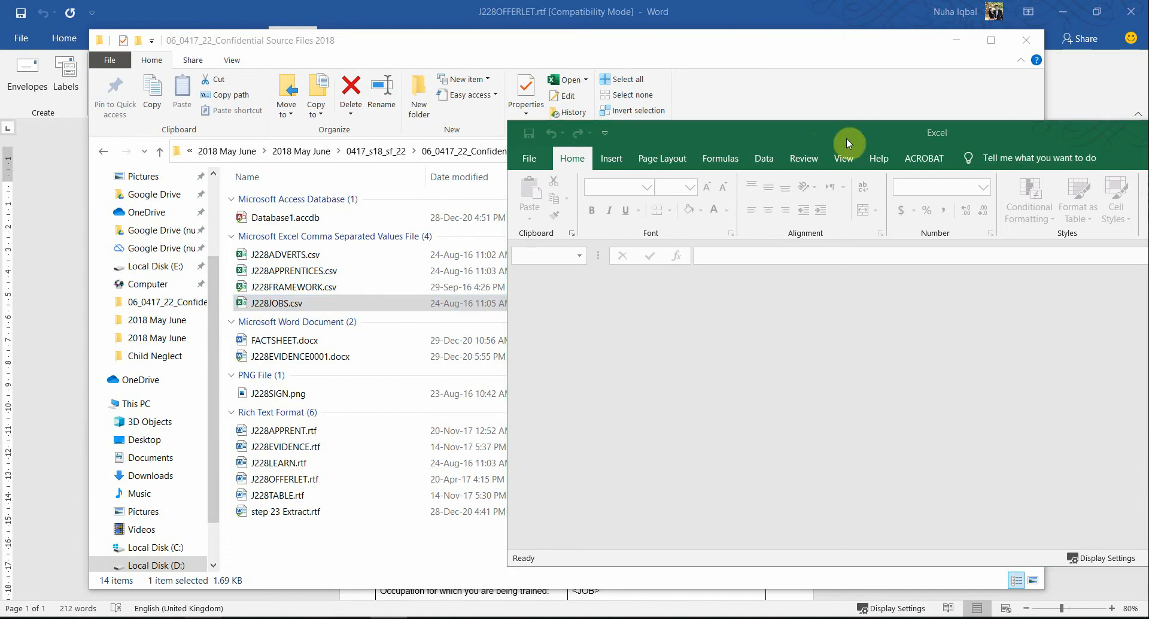
left_click(1093, 321)
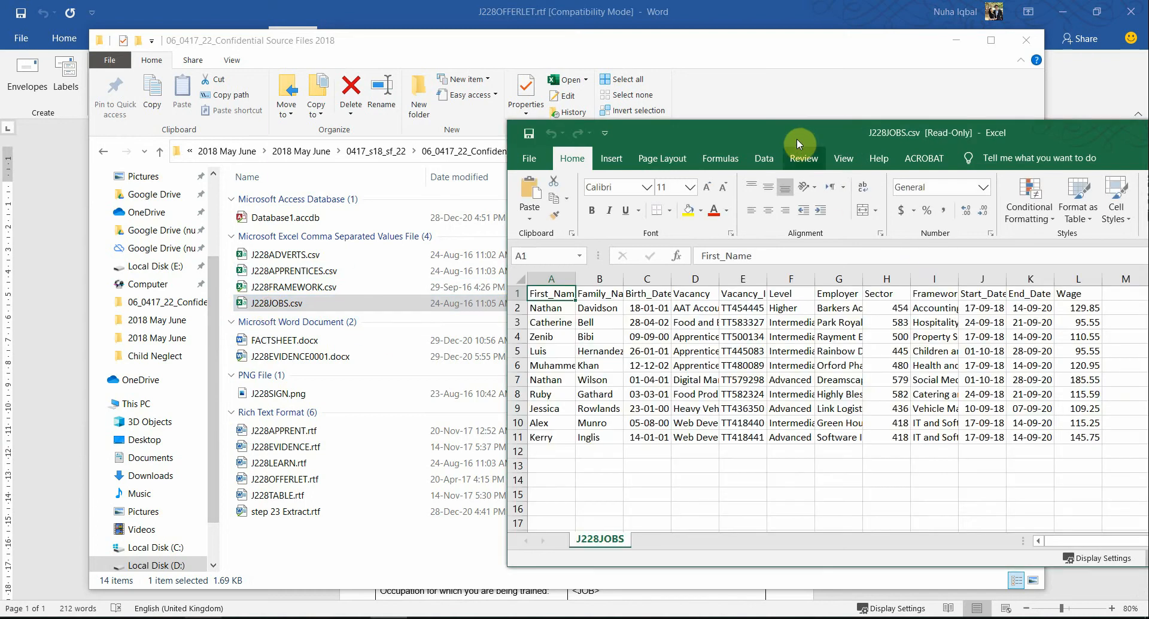
double_click(796, 134)
Step: Fit all column widths in the J228JOBS sheet to their contents and select the entries under First_Name
left_click(9, 160)
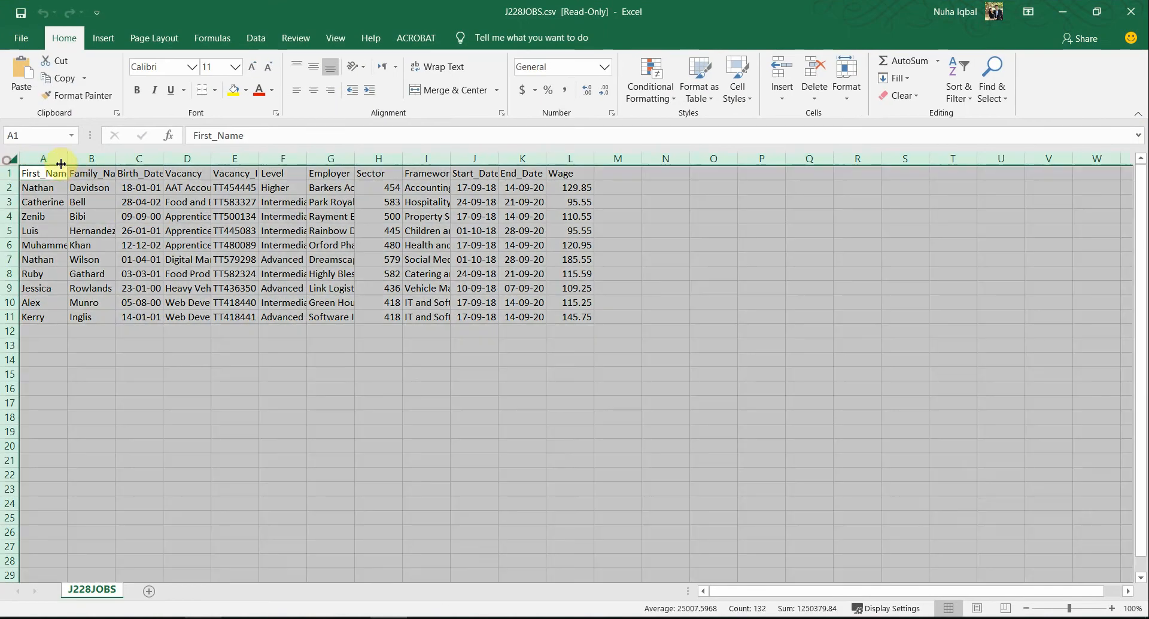
double_click(62, 154)
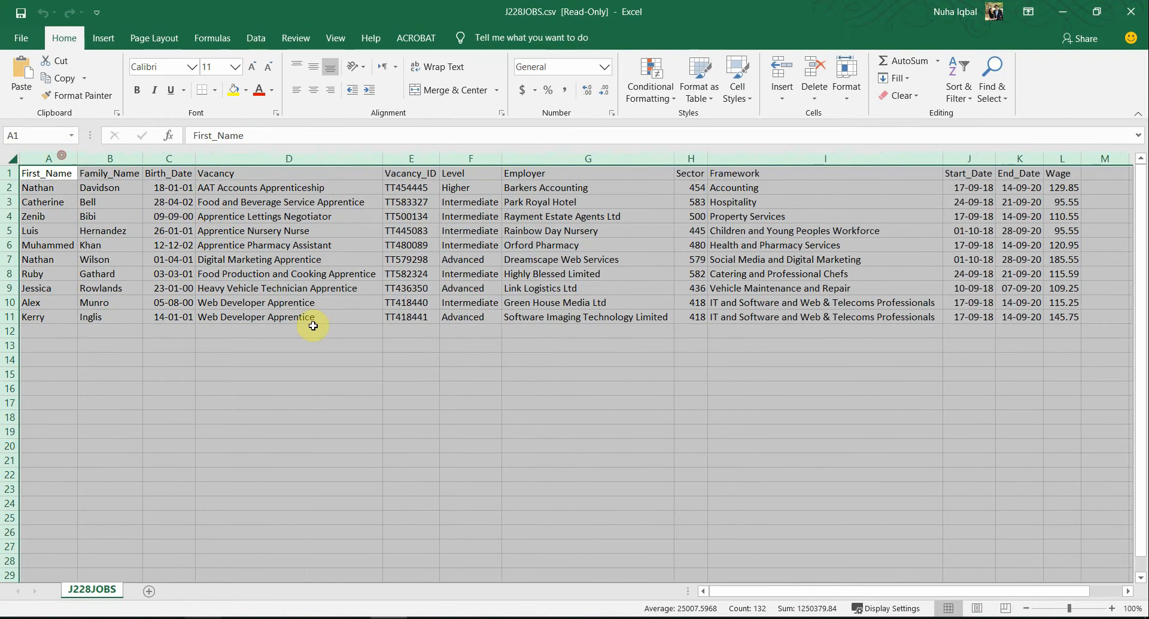
left_click(539, 423)
left_click_drag(44, 313, 42, 186)
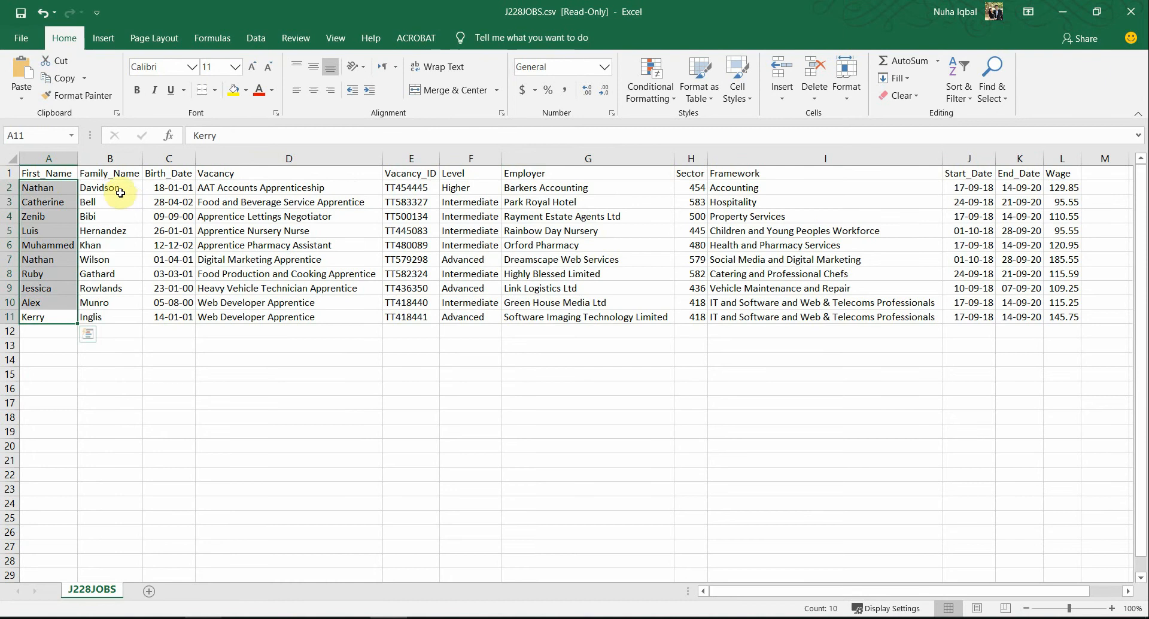
Step: Select the data from Family_Name through Wage in the J228JOBS sheet, and close the workbook without saving
left_click_drag(114, 187, 1062, 304)
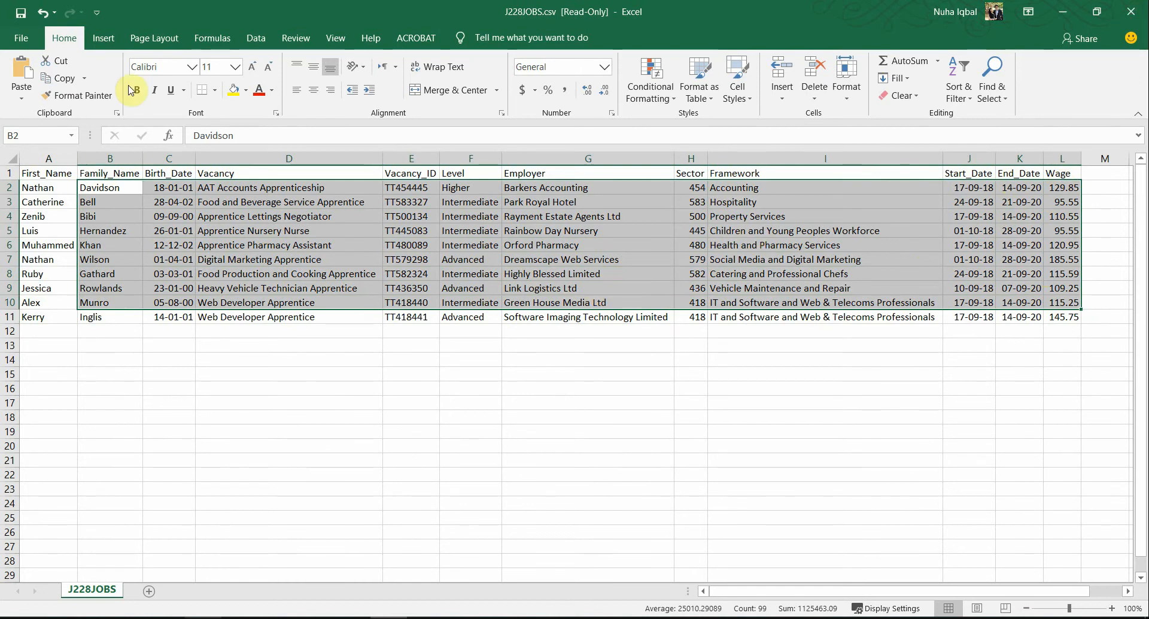
left_click(1131, 11)
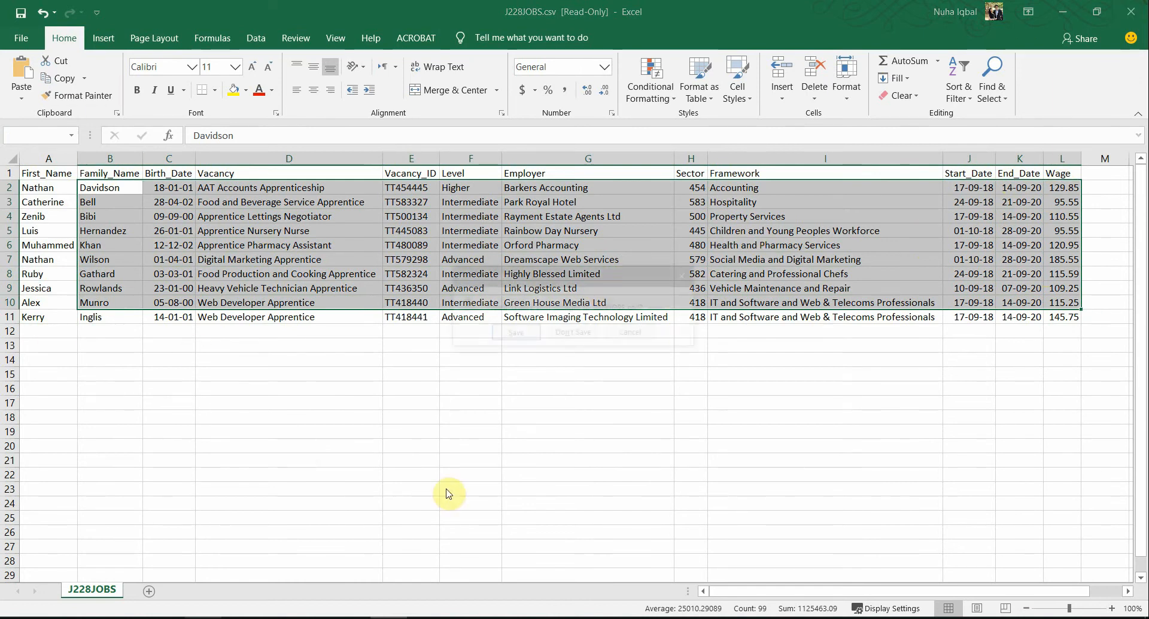
left_click(576, 329)
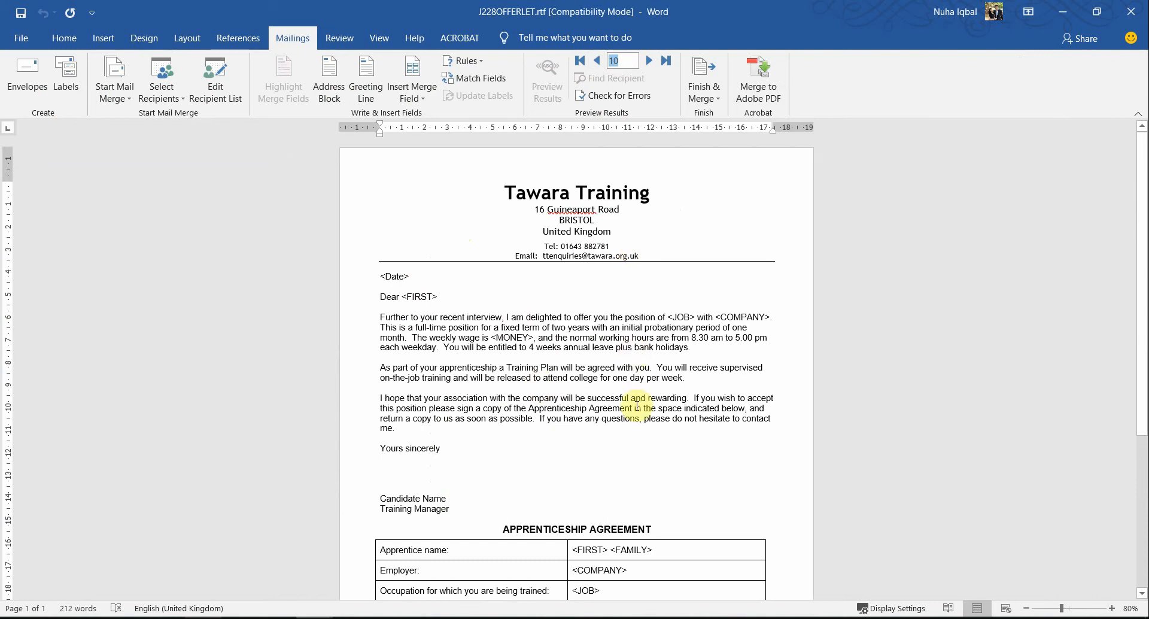
Step: Examine the <Date> and <FIRST> placeholders in the Word letter and list the merge fields available from the data source
scroll(637, 405, "up", 1)
scroll(637, 404, "up", 1)
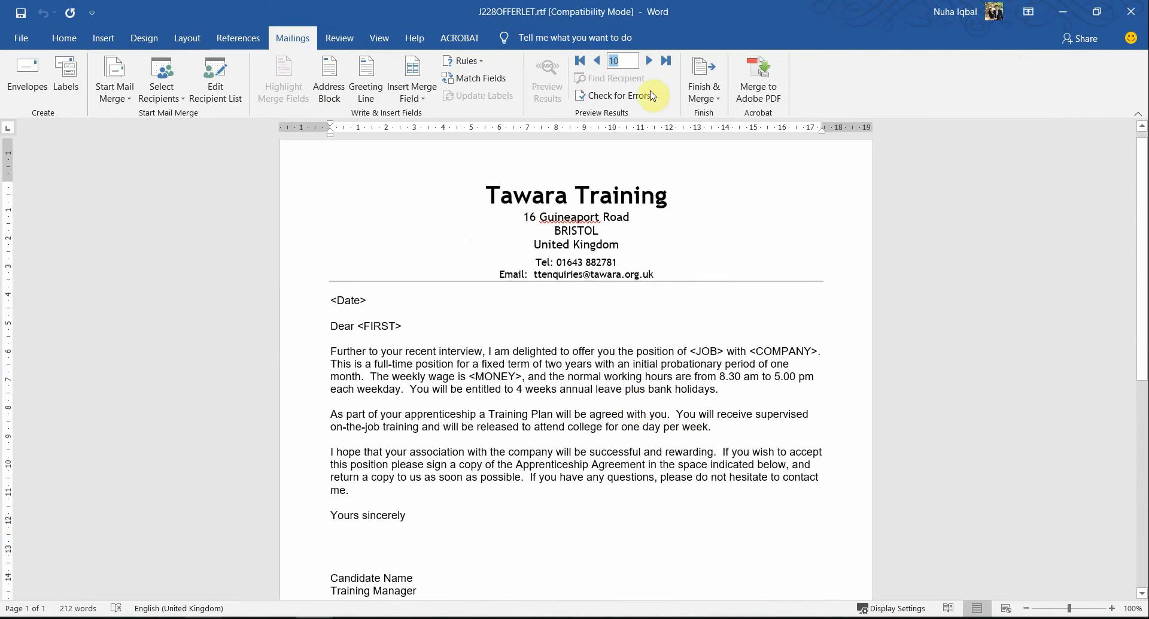
left_click(321, 300)
left_click(521, 484, "shift")
left_click(443, 467)
left_click_drag(366, 298, 332, 300)
left_click_drag(400, 326, 356, 326)
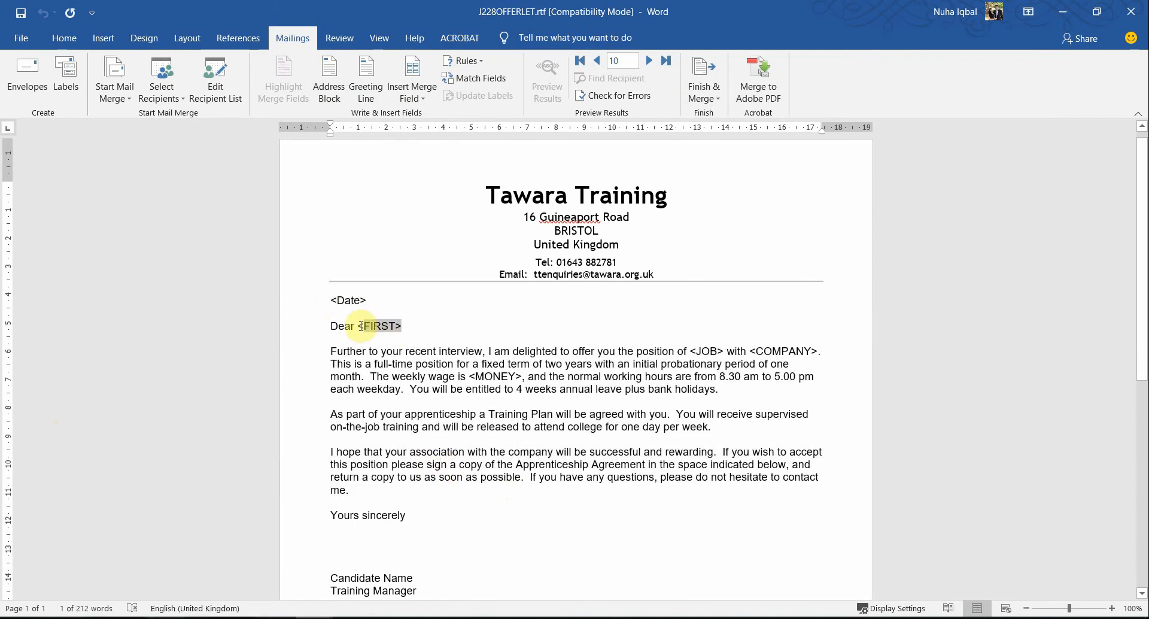
left_click(412, 94)
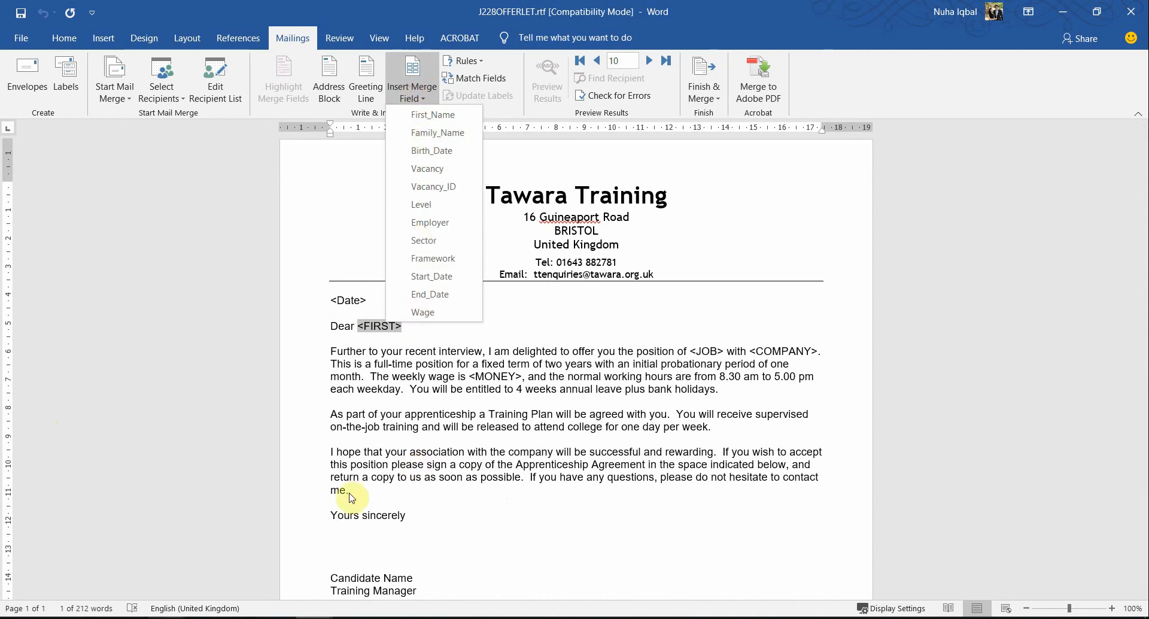
Step: Switch to the question paper in Acrobat and highlight "dd MMMM yyyy." and "<Date>" in question 29
key("alt+Tab")
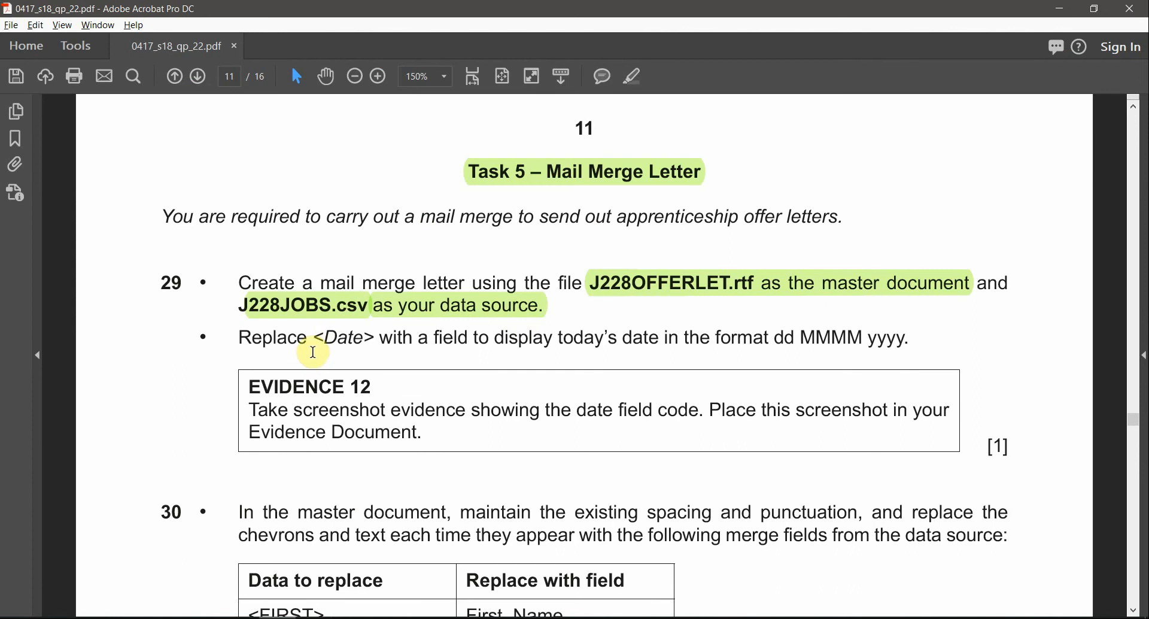
left_click_drag(314, 336, 368, 339)
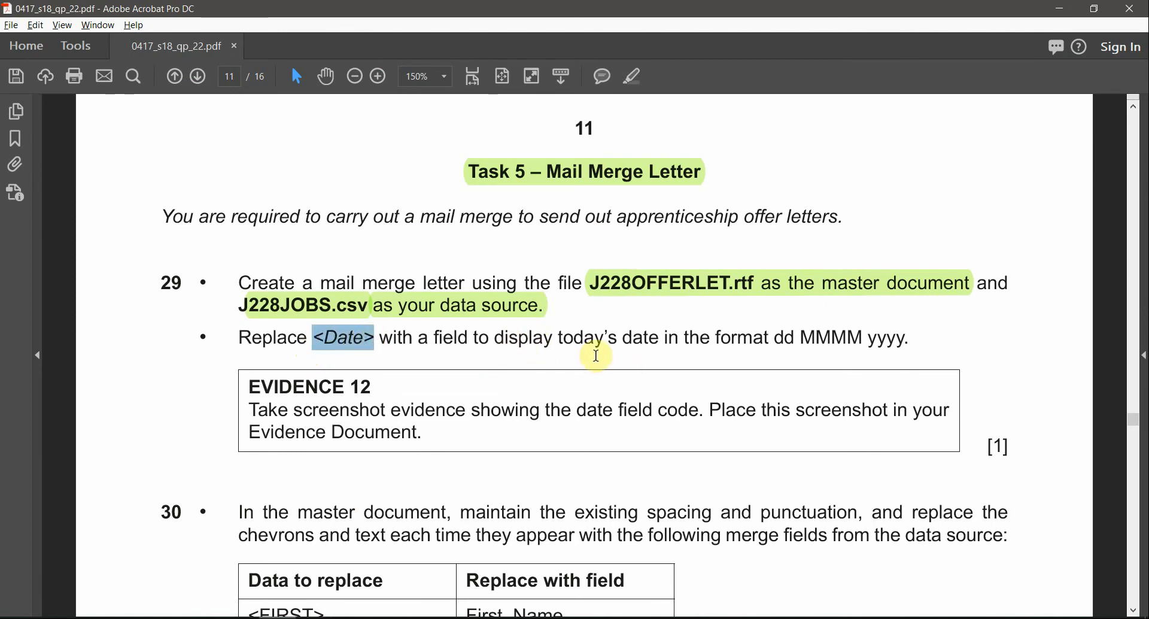
left_click_drag(770, 337, 909, 339)
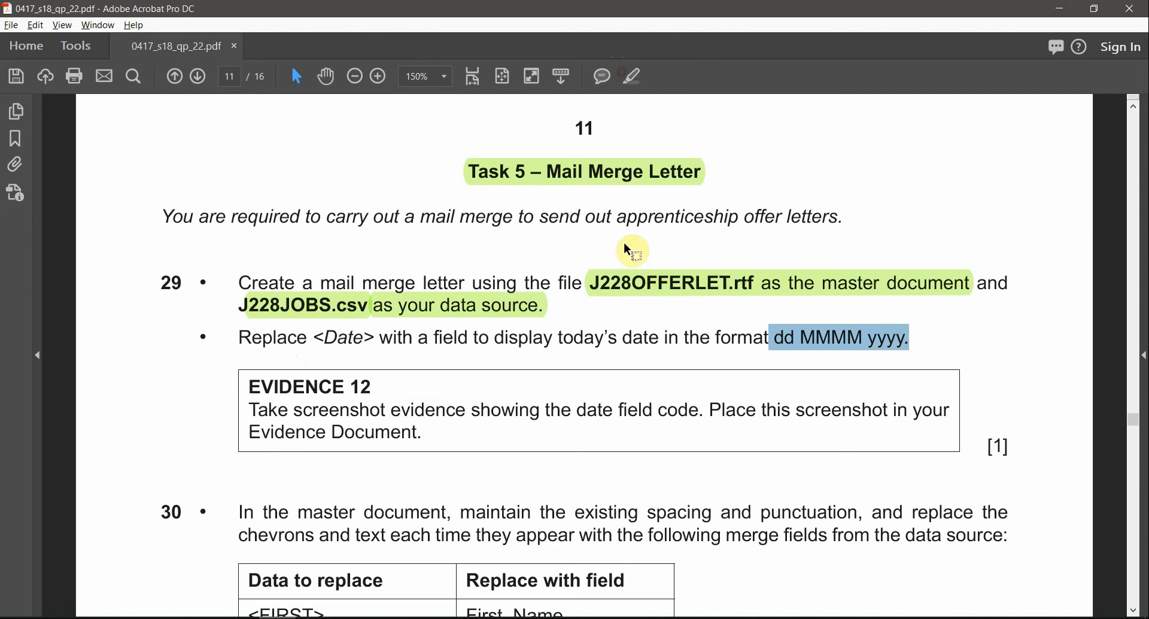
left_click(630, 77)
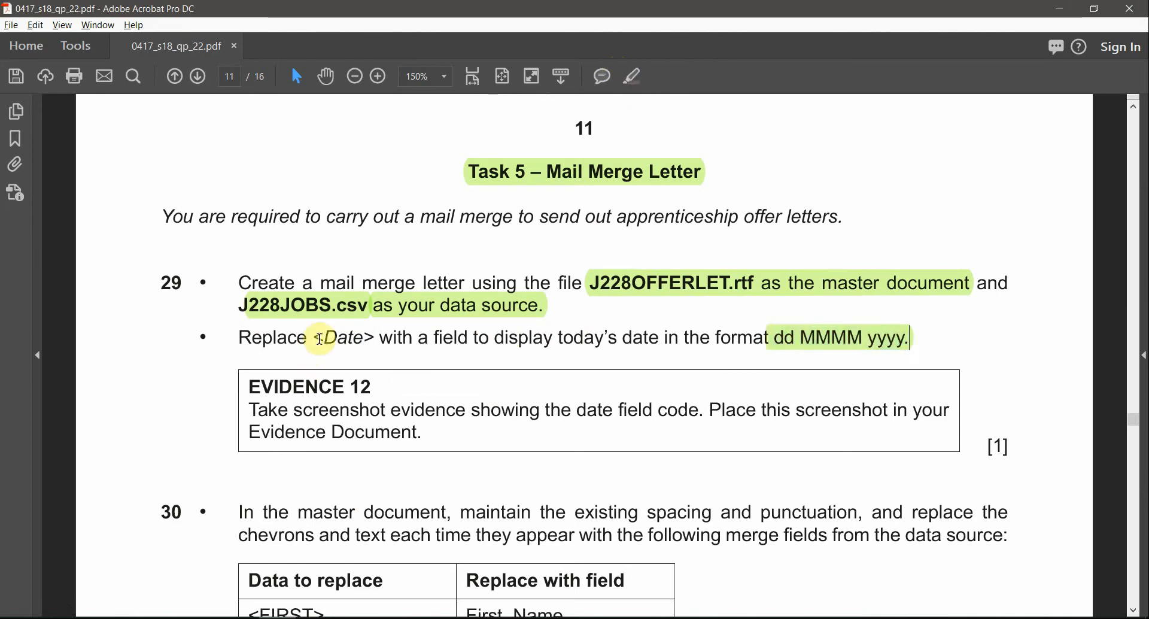
left_click_drag(314, 337, 380, 337)
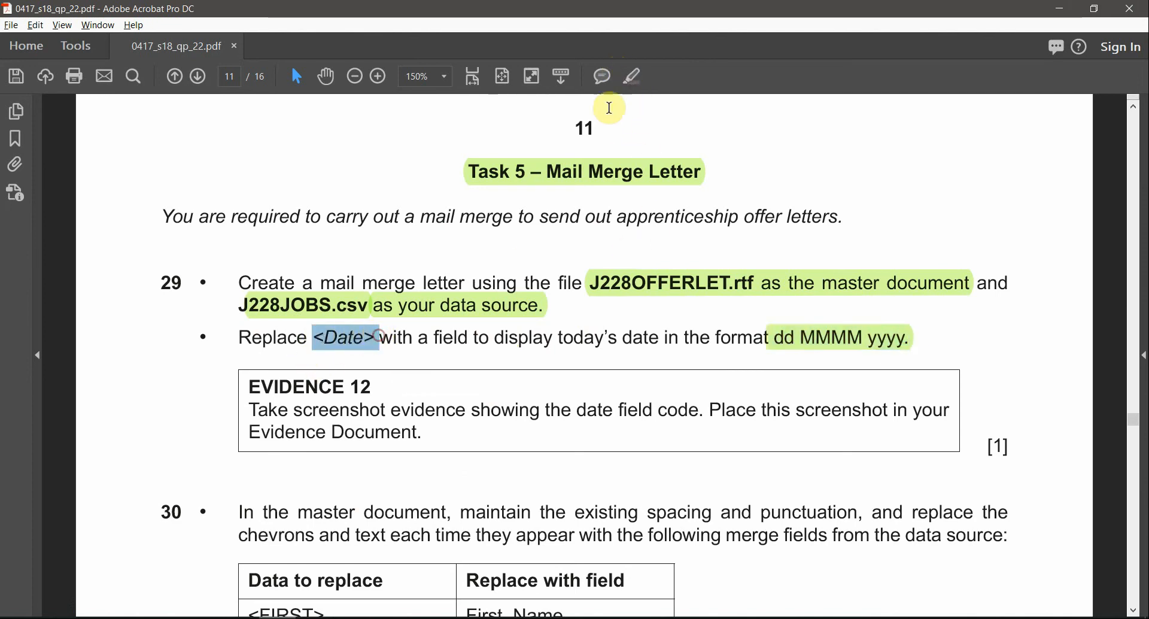
left_click(629, 81)
Step: Switch back to the Word letter, select the <Date> placeholder and choose the Date field as its replacement
key("alt+Tab")
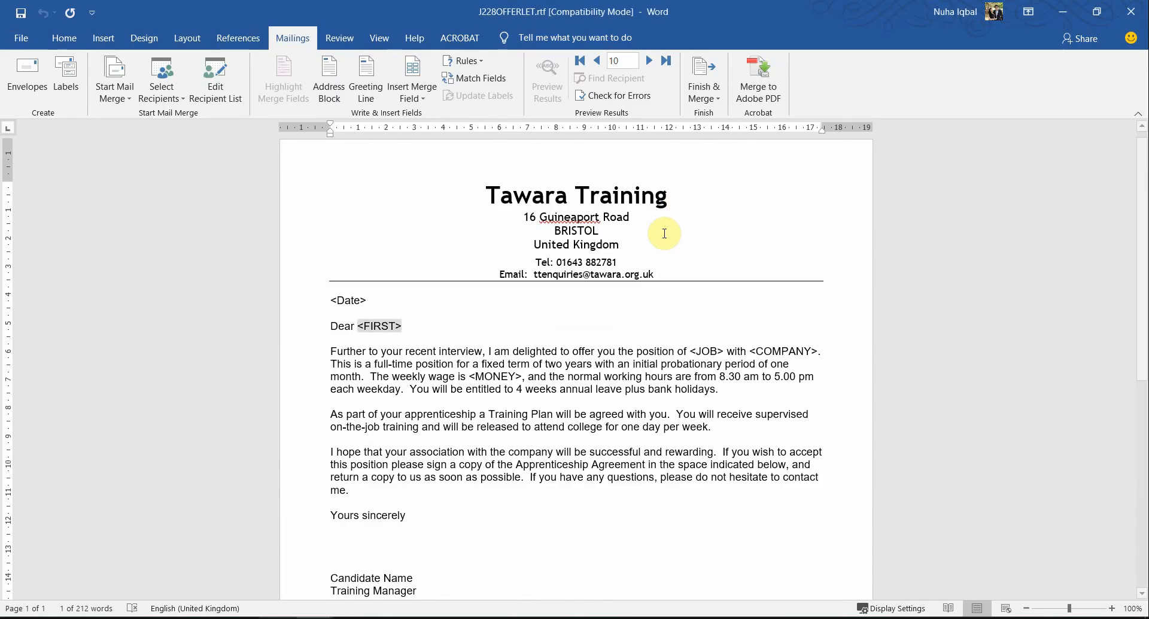
left_click(321, 300)
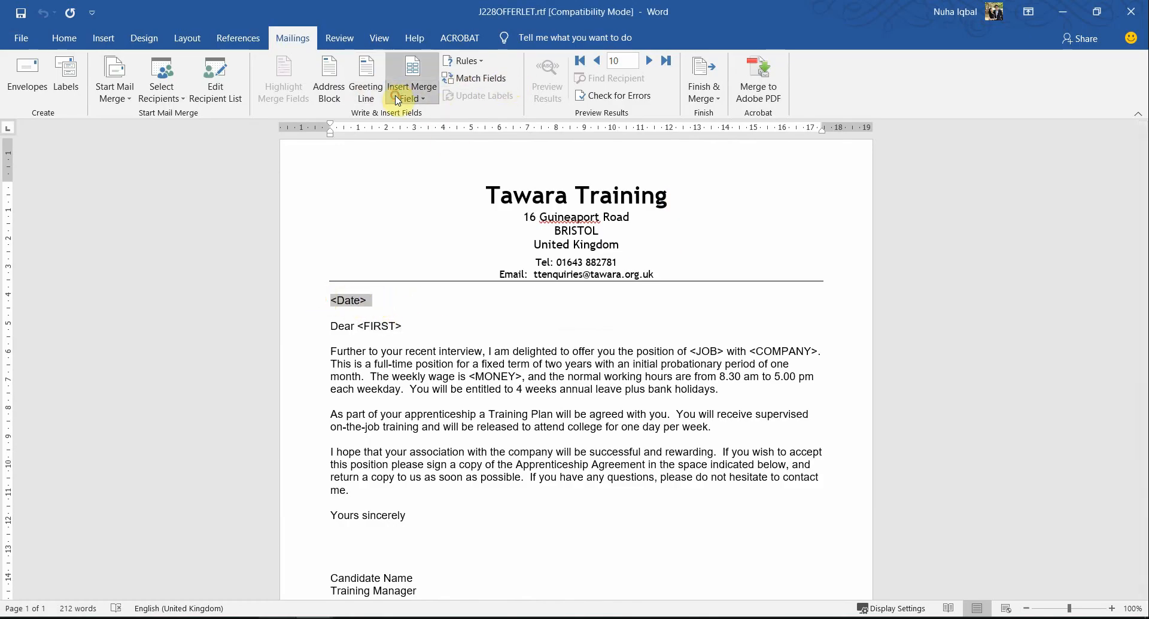
left_click(412, 97)
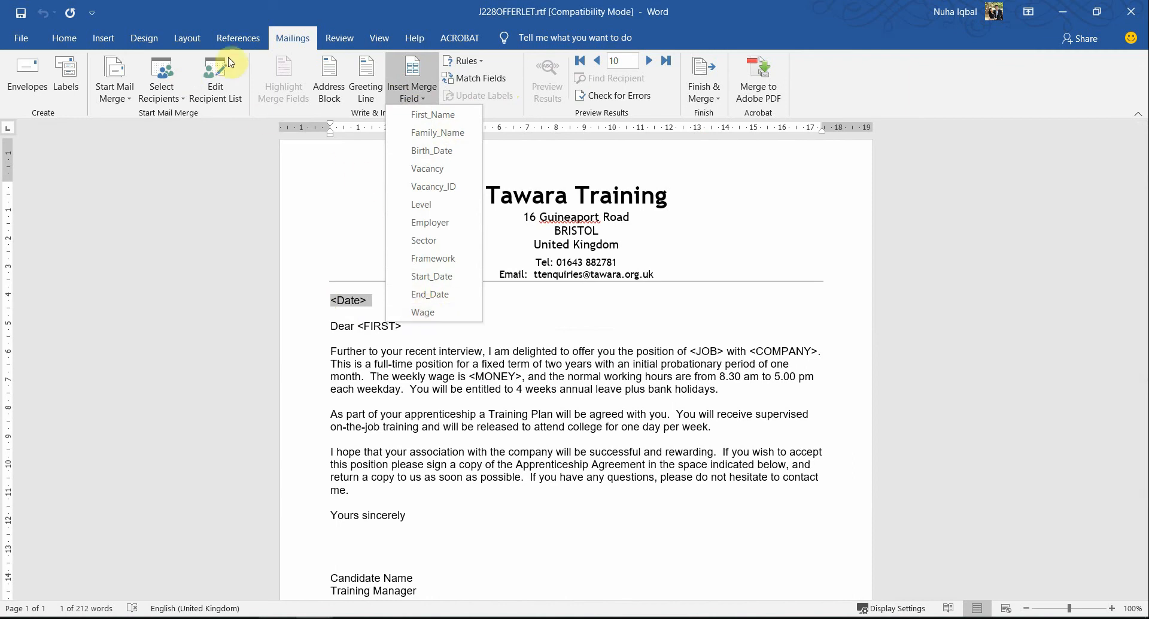
left_click(104, 39)
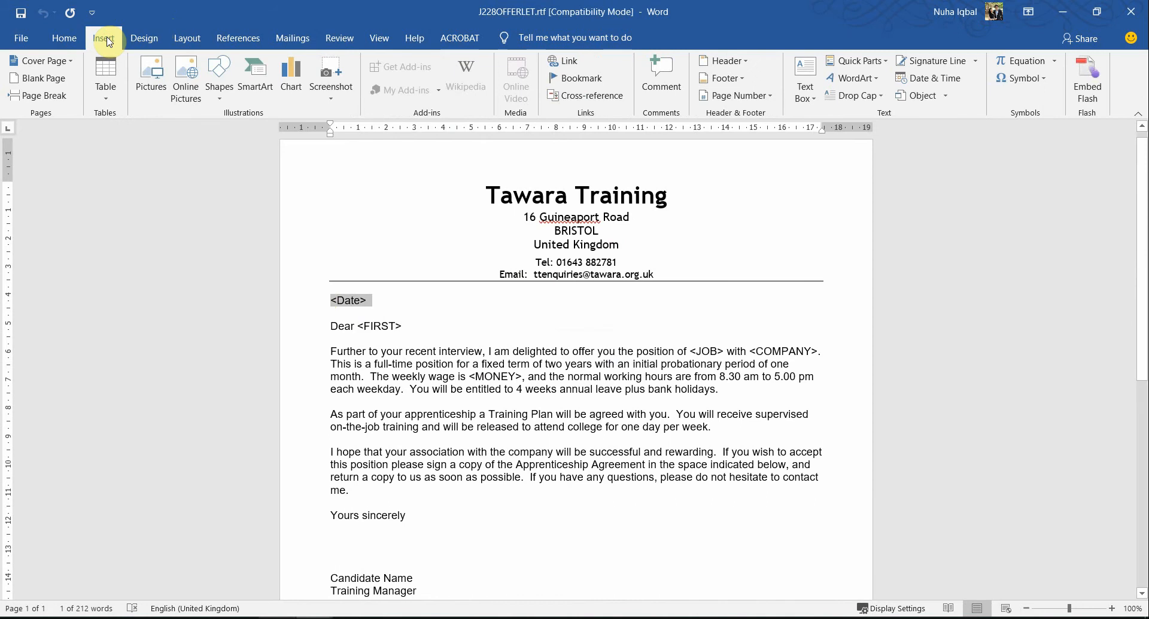
left_click(860, 62)
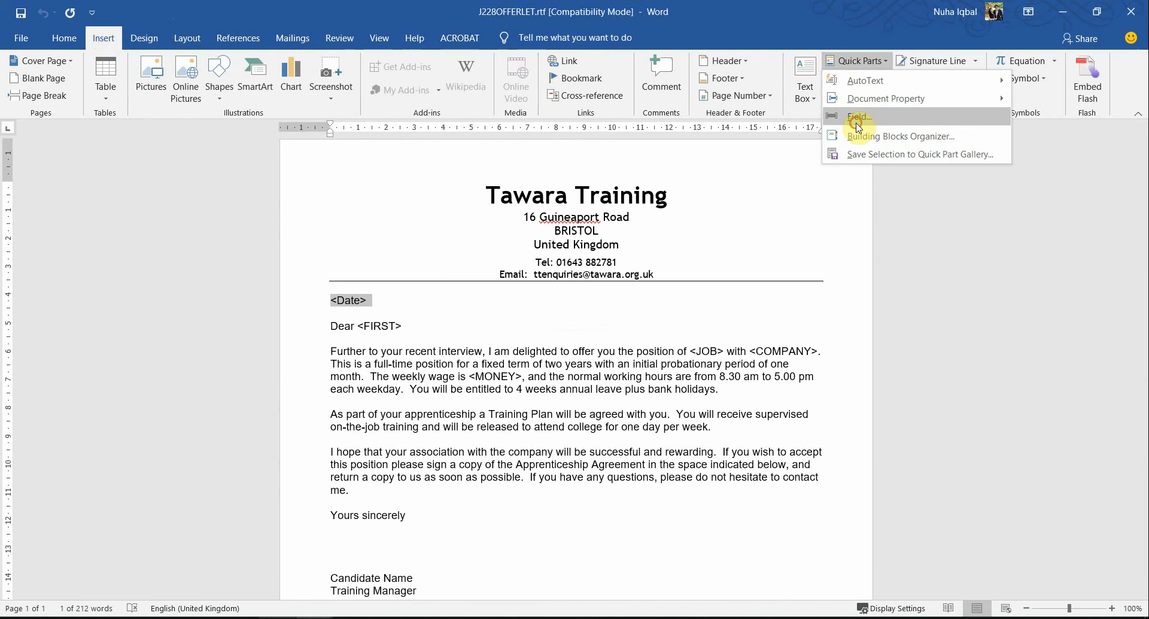
left_click(858, 125)
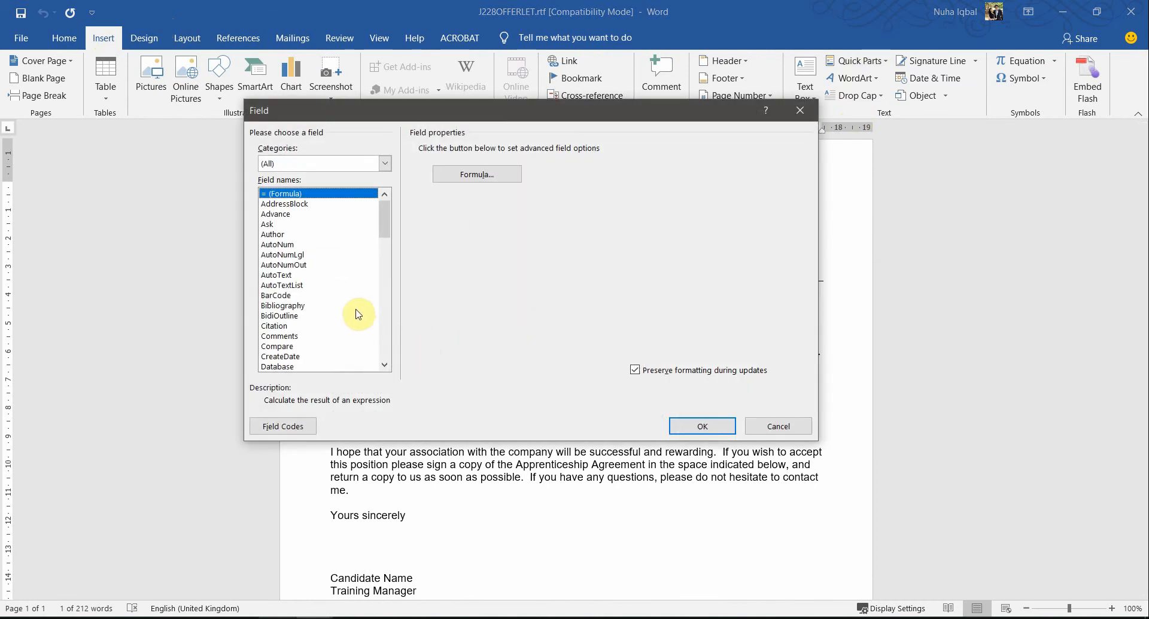
key("d")
key("d")
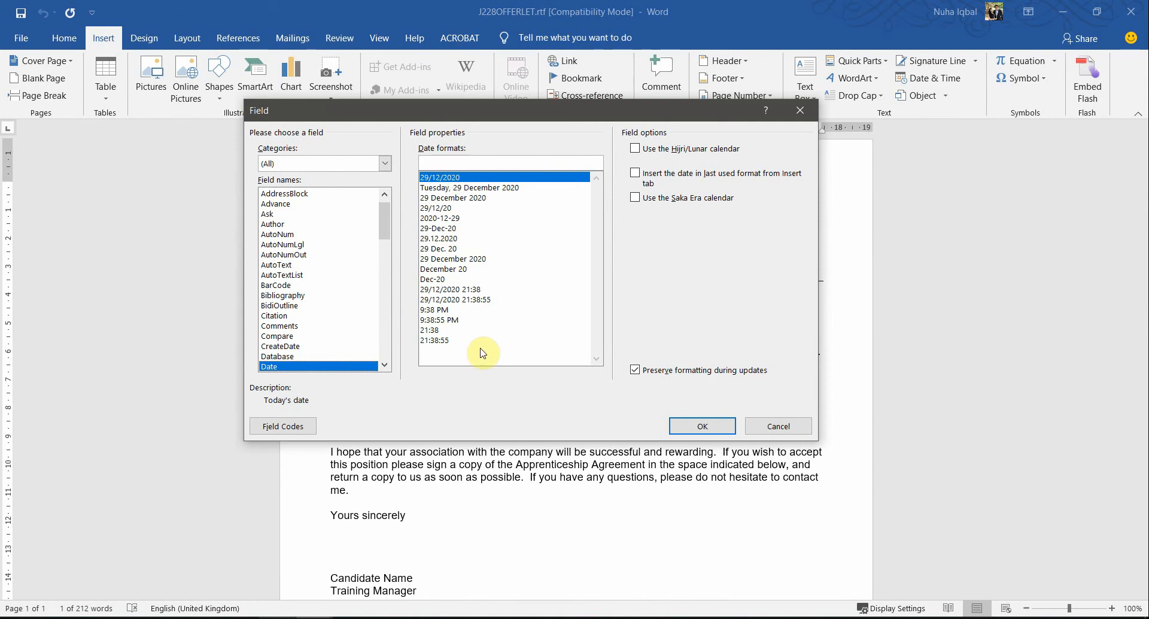
Step: Check the required date format in the question paper, and insert the Date field in the letter with the format d MMMM yyyy
key("alt+Tab")
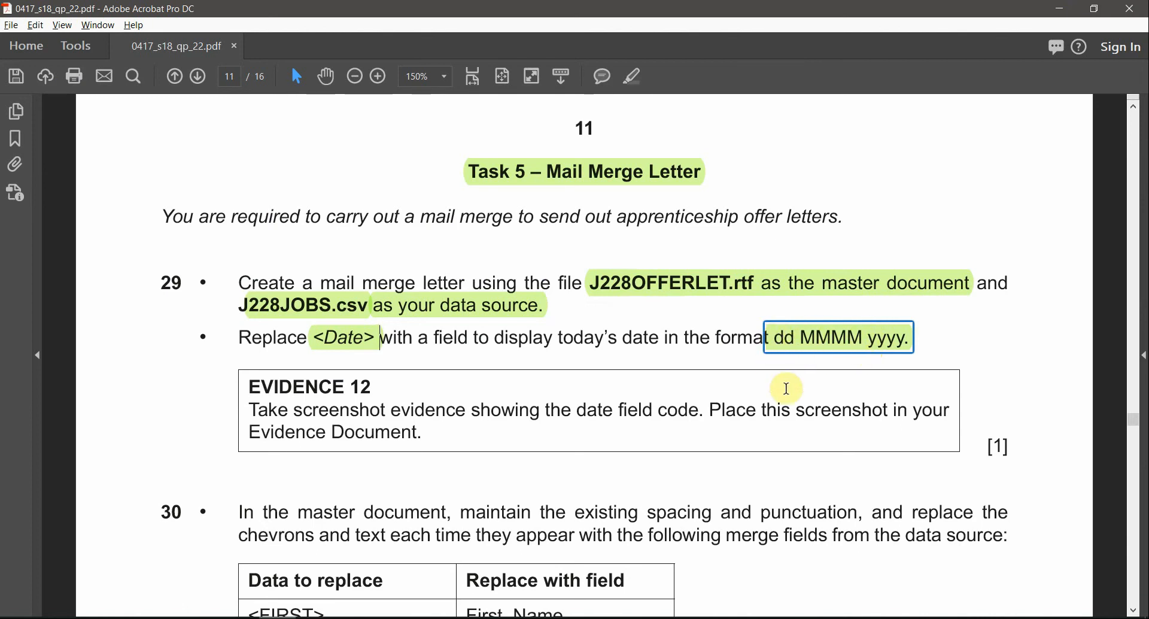
key("alt+Tab")
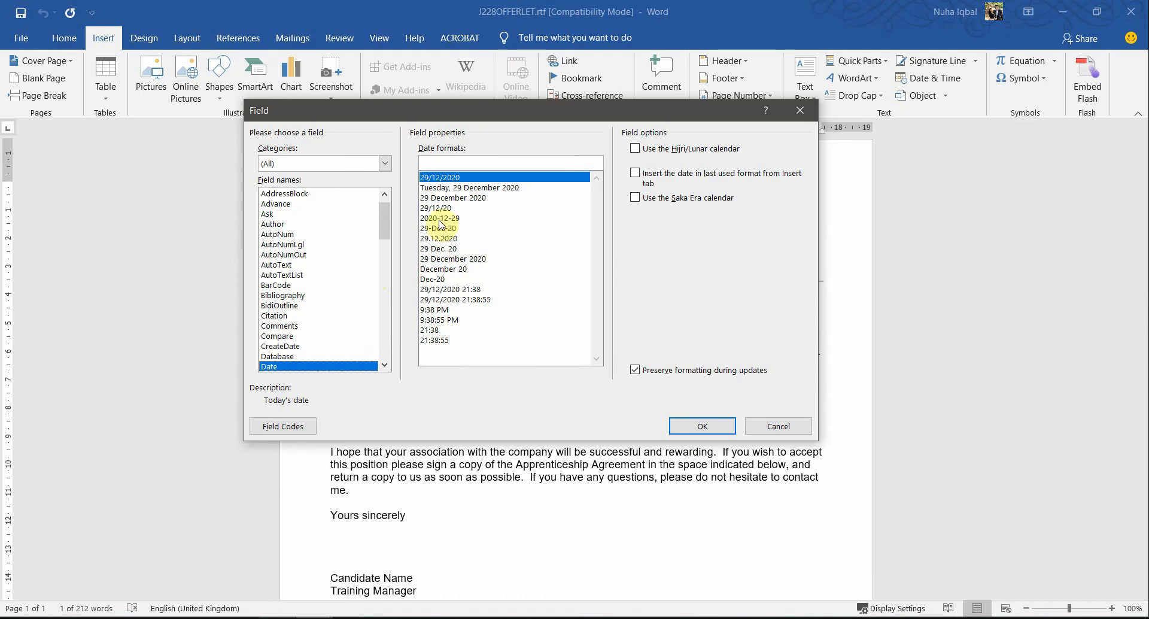
key("alt+Tab")
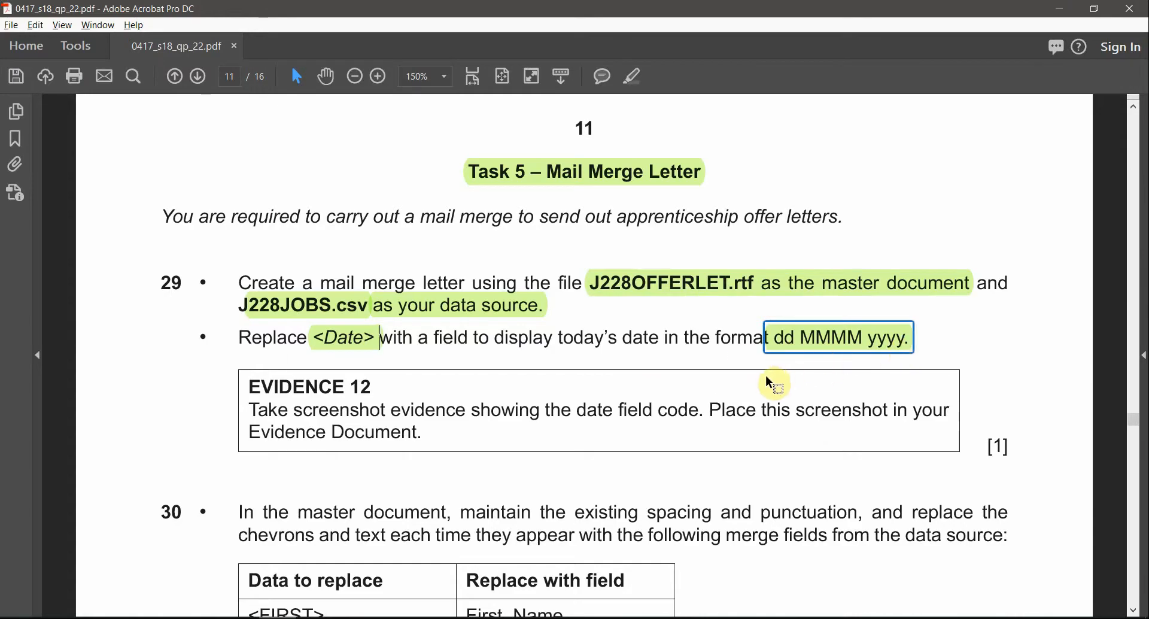
key("alt+Tab")
left_click(468, 188)
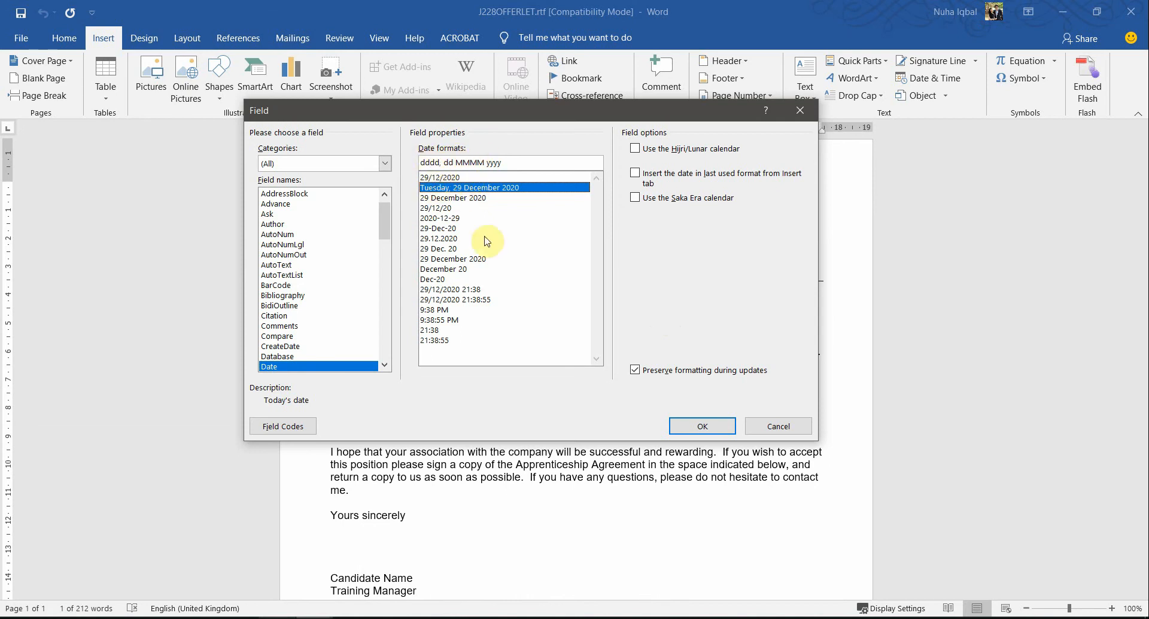
left_click(453, 249)
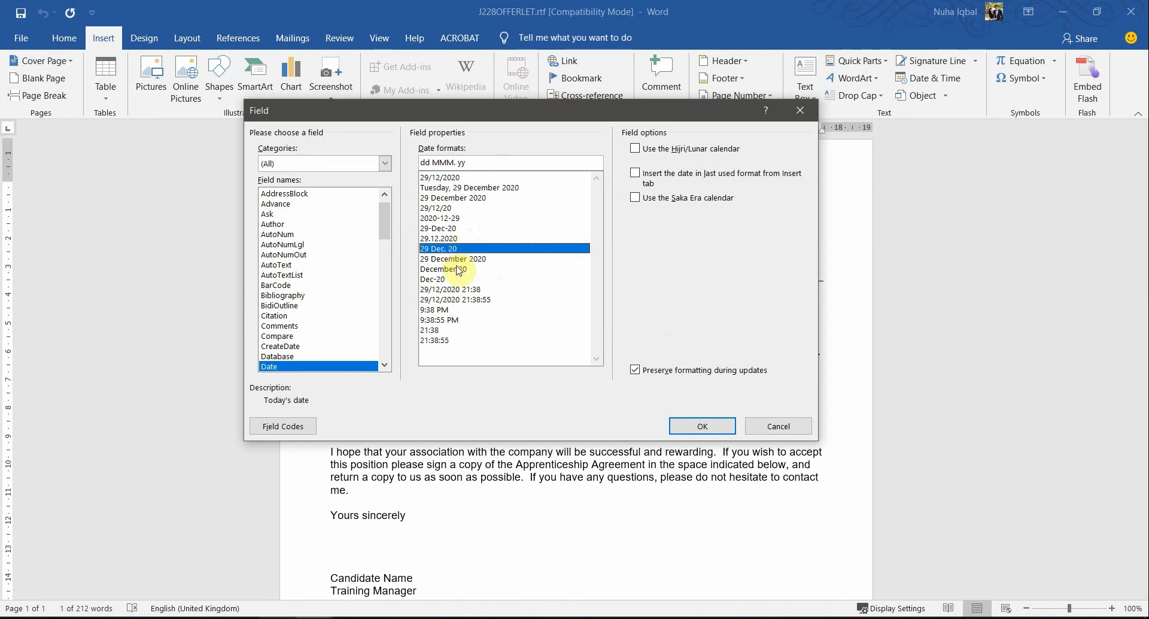
left_click(471, 259)
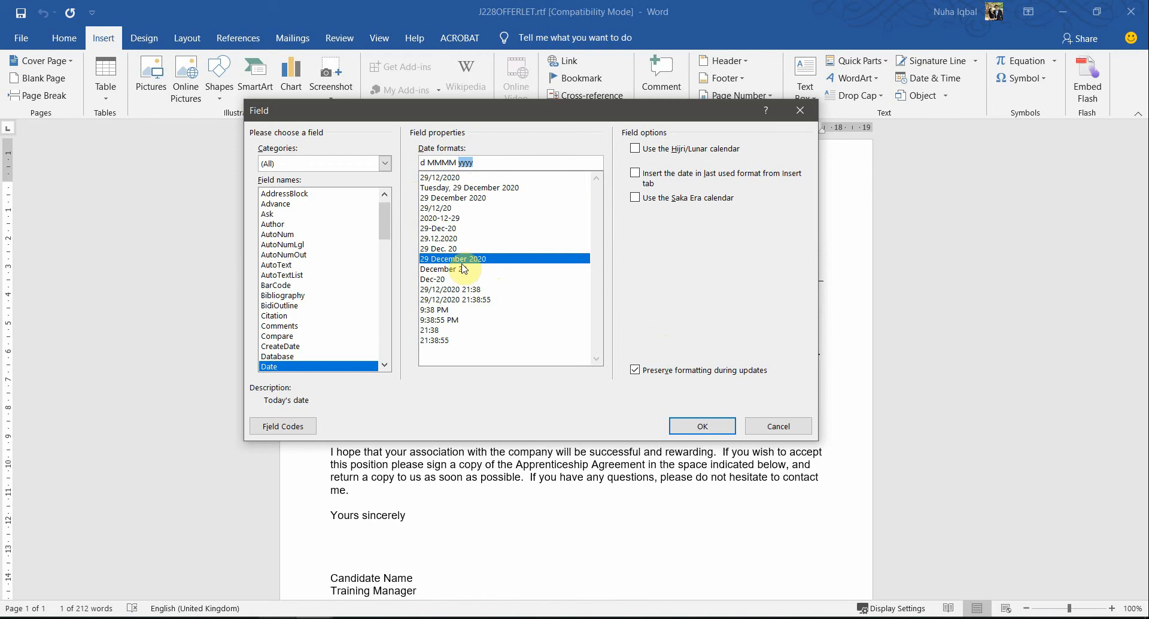
left_click(706, 426)
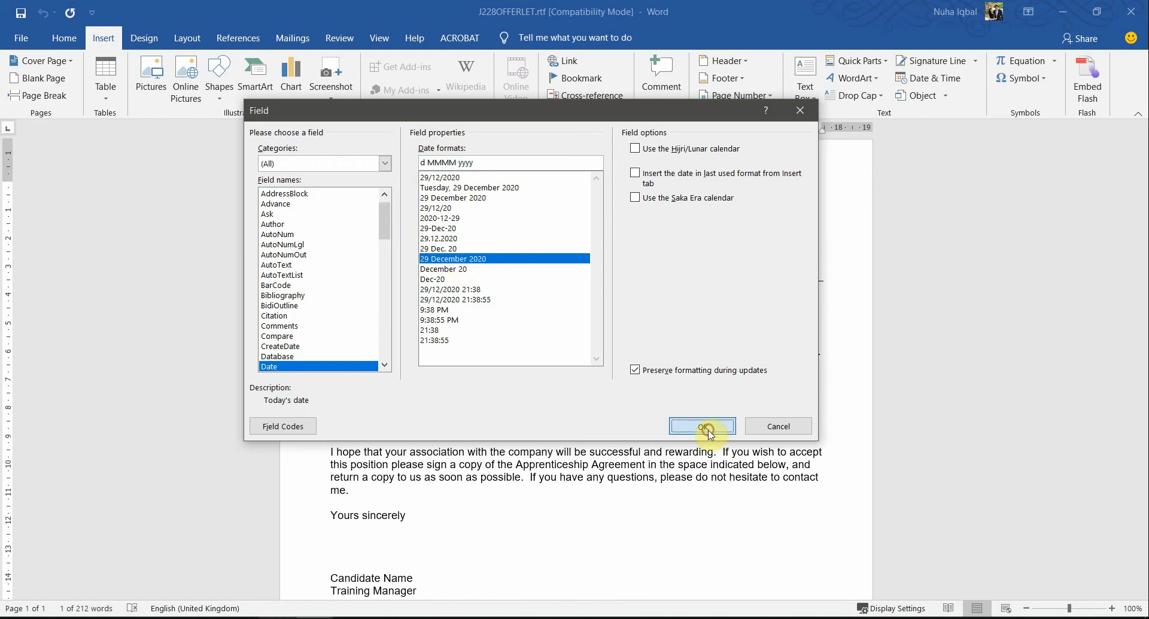
Step: Restore the blank line between the date and the "Dear <FIRST>" line, and check the inserted date field
left_click(470, 304)
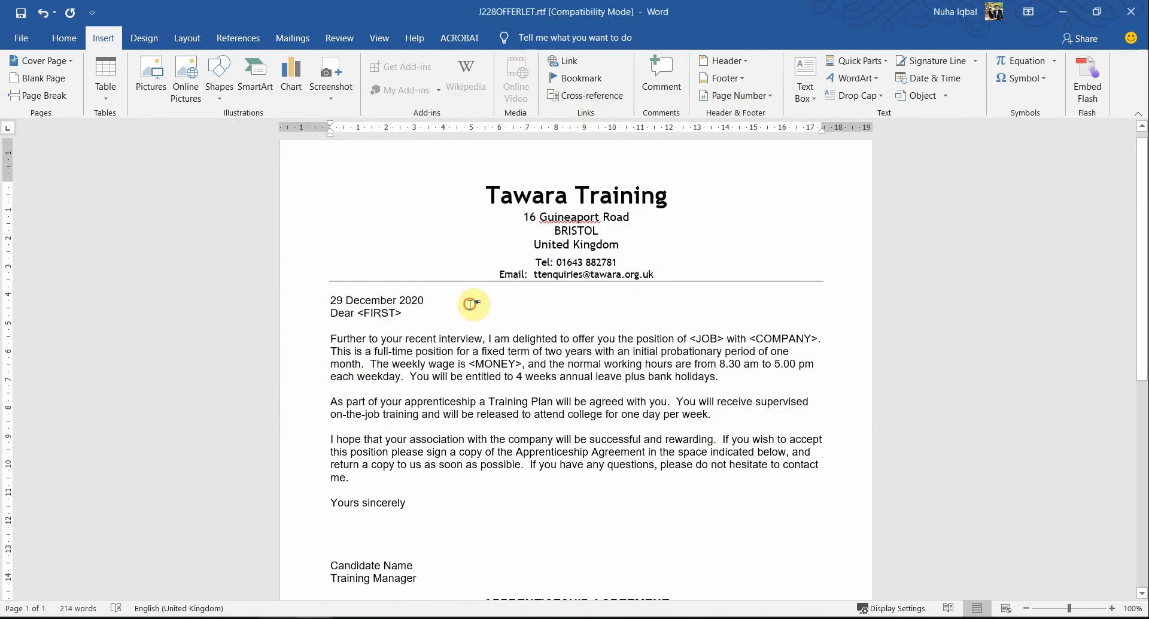
key("Return")
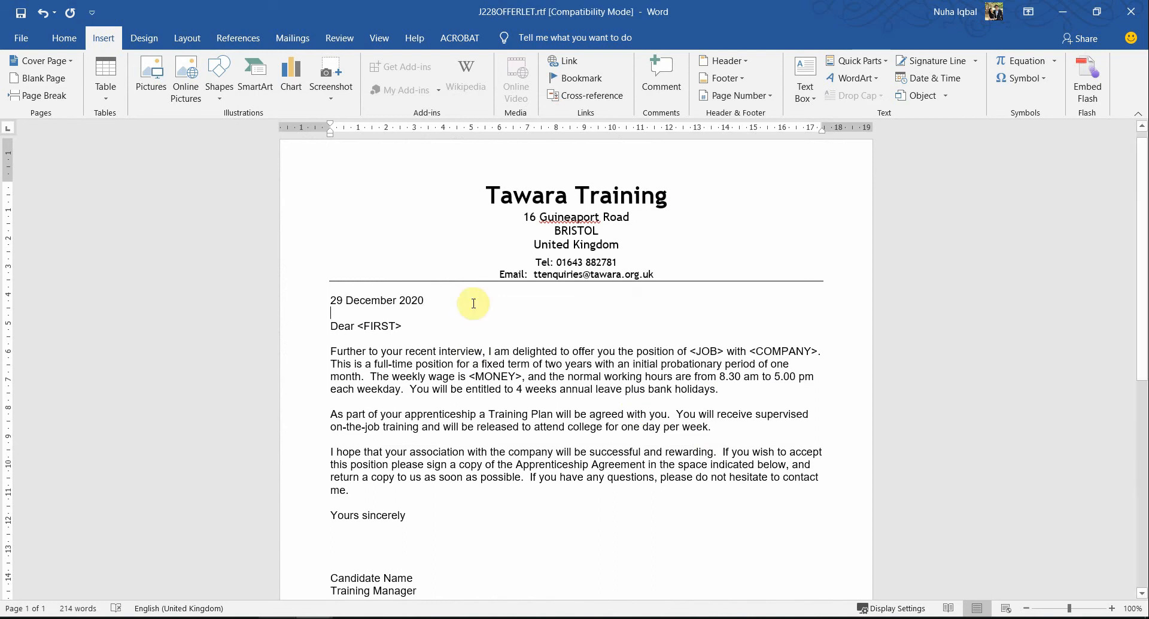
left_click(412, 300)
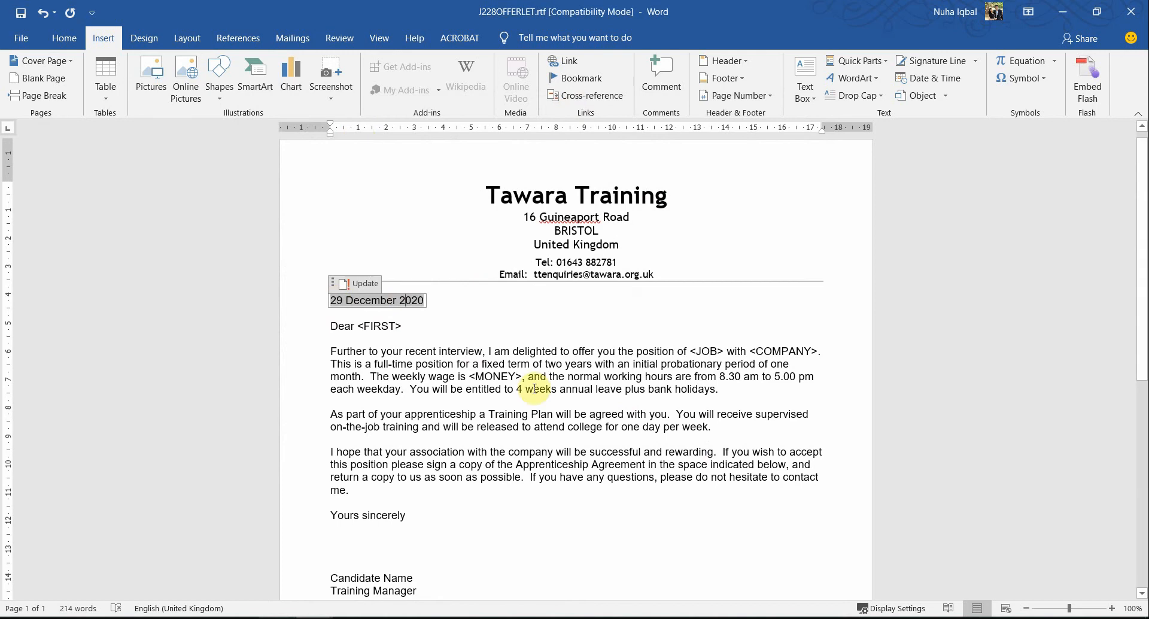
left_click(341, 315)
triple_click(379, 299)
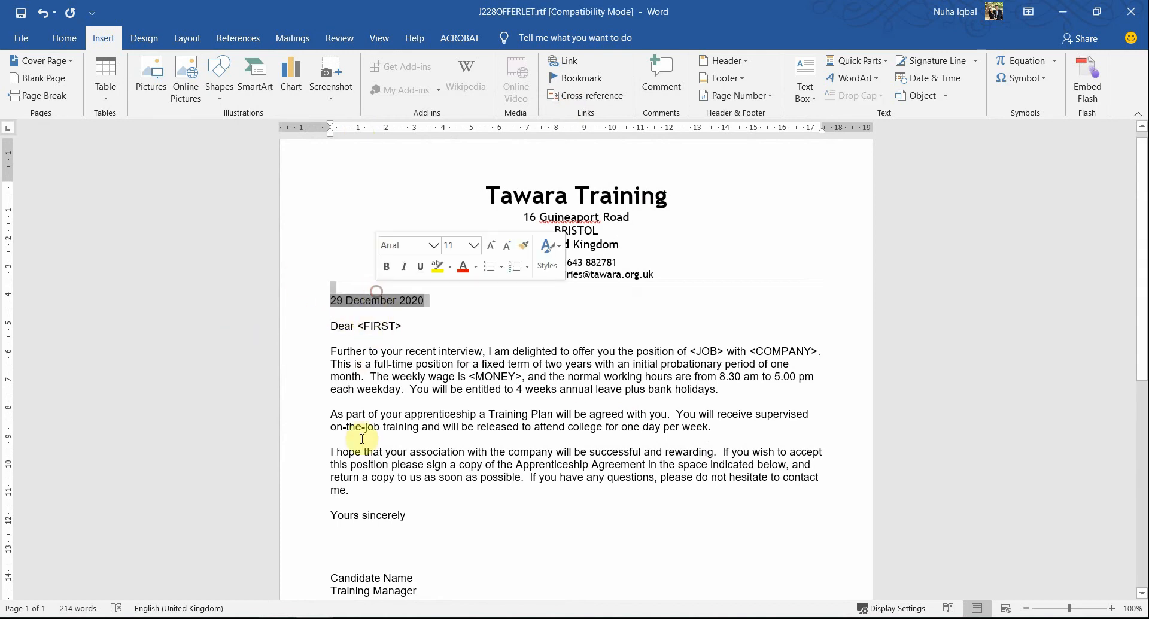
left_click(373, 340)
scroll(450, 346, "up", 3)
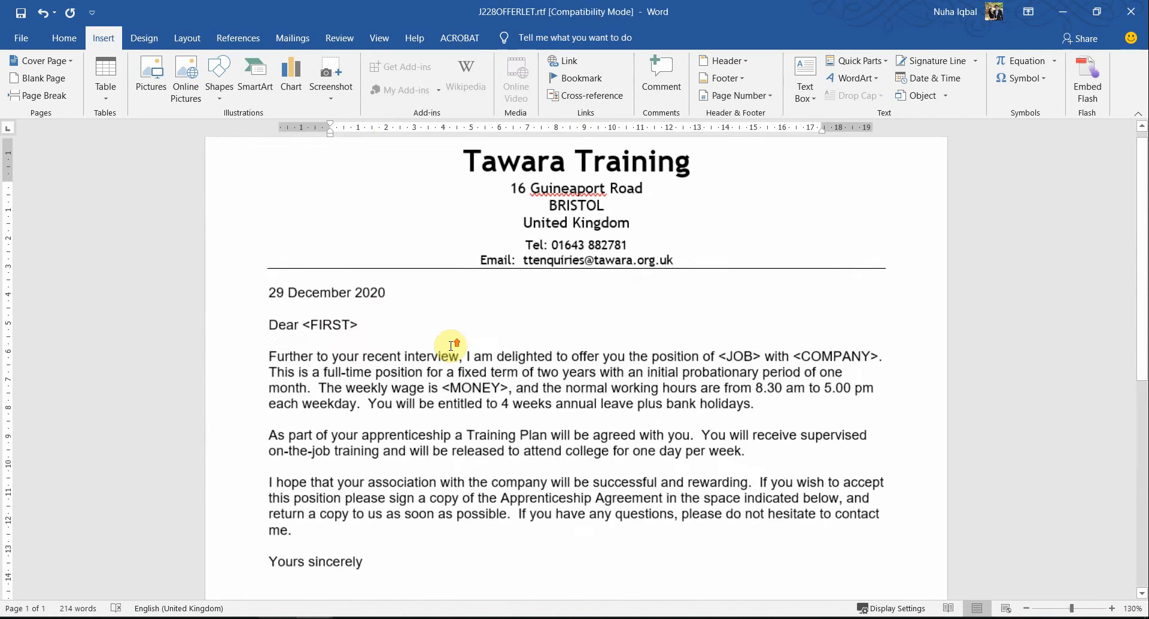
Step: Highlight "EVIDENCE 12" and "date field code" in the question paper in Acrobat, and return to the Word letter
key("alt+Tab")
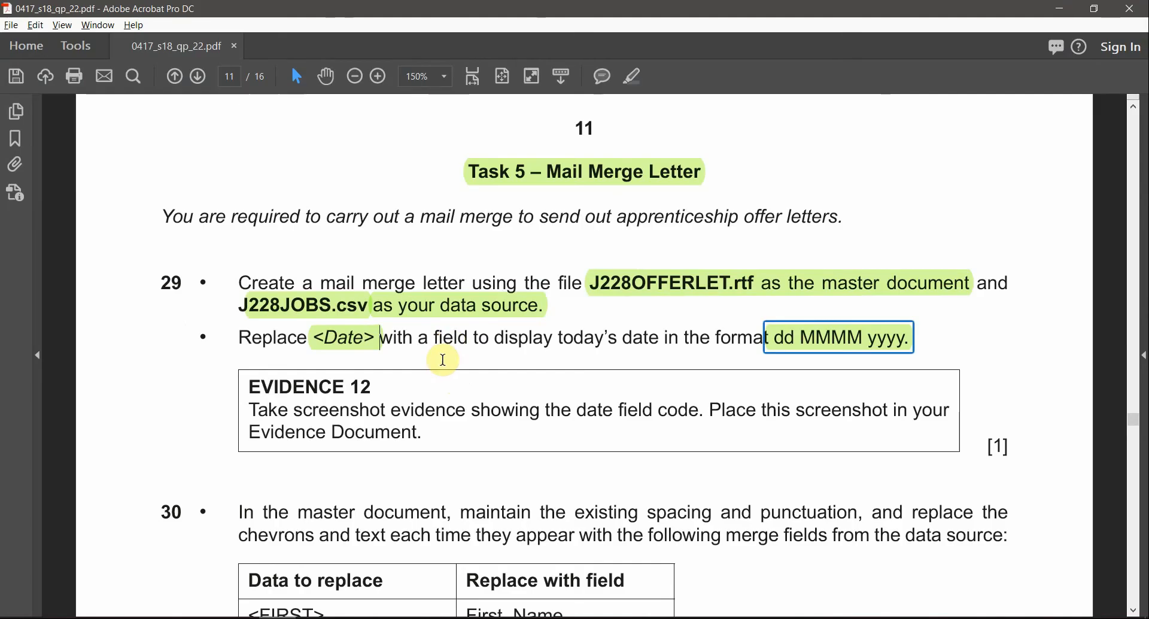
left_click_drag(250, 384, 371, 386)
left_click(634, 78)
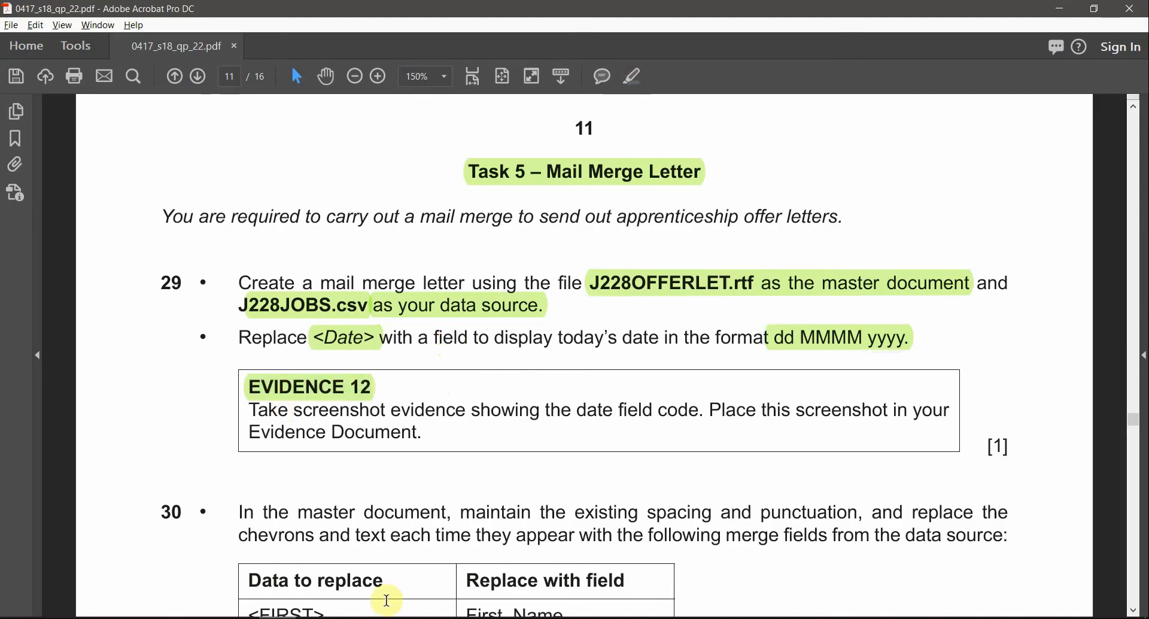
left_click_drag(573, 413, 699, 411)
left_click(634, 84)
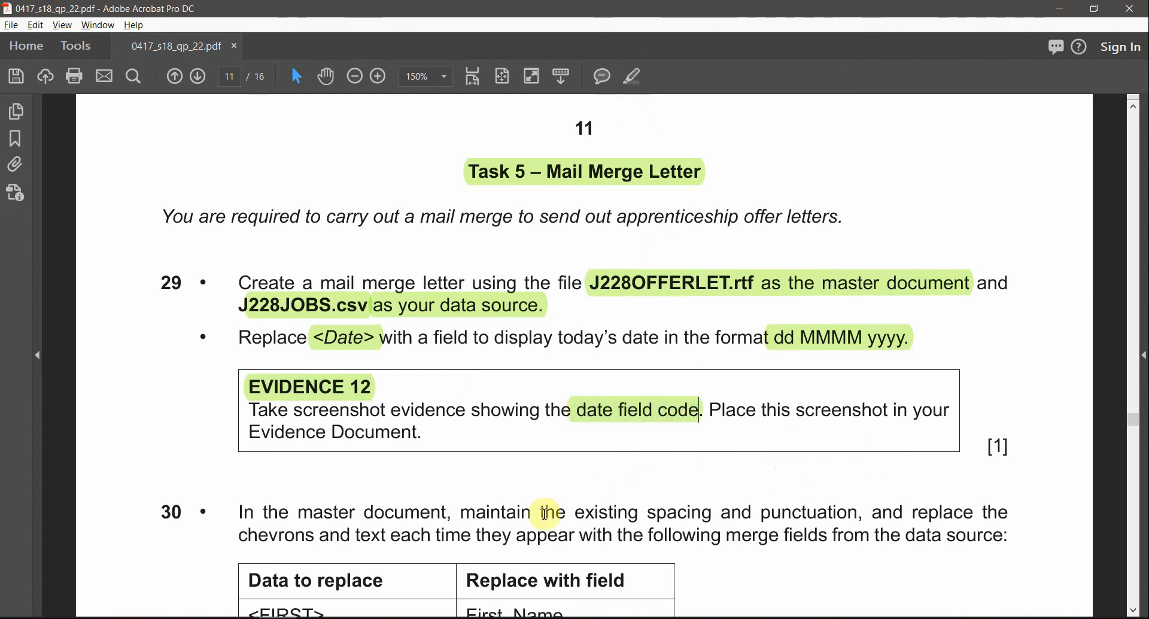
key("alt+Tab")
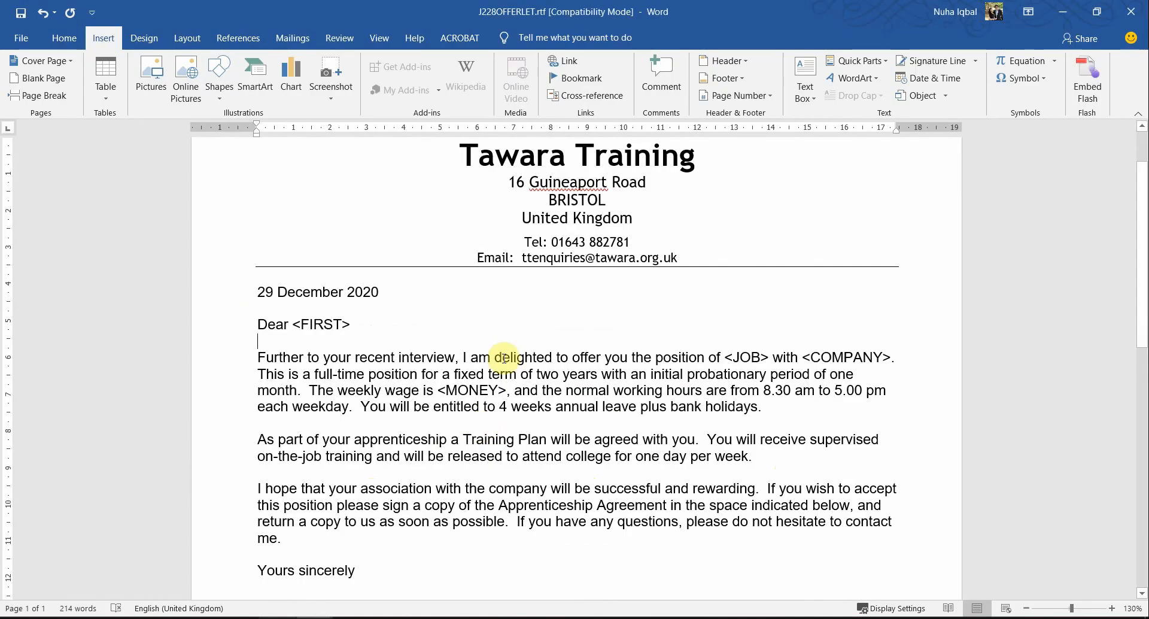
Step: Display the field code of the date field in the letter, and capture a screen snip of that code
left_click(305, 292)
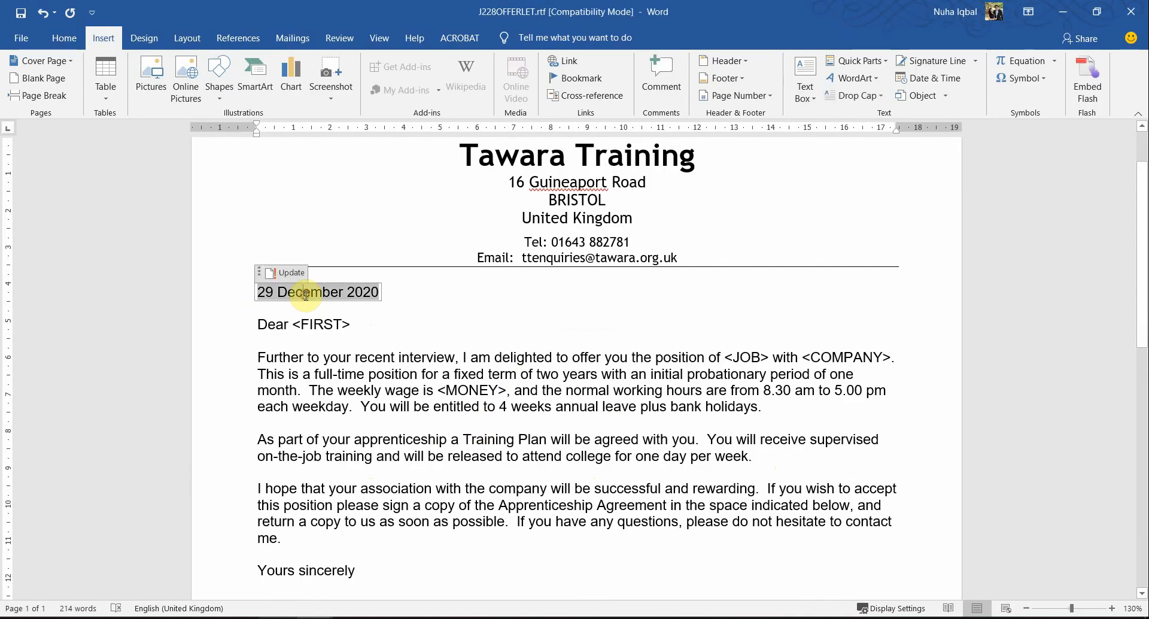
right_click(349, 290)
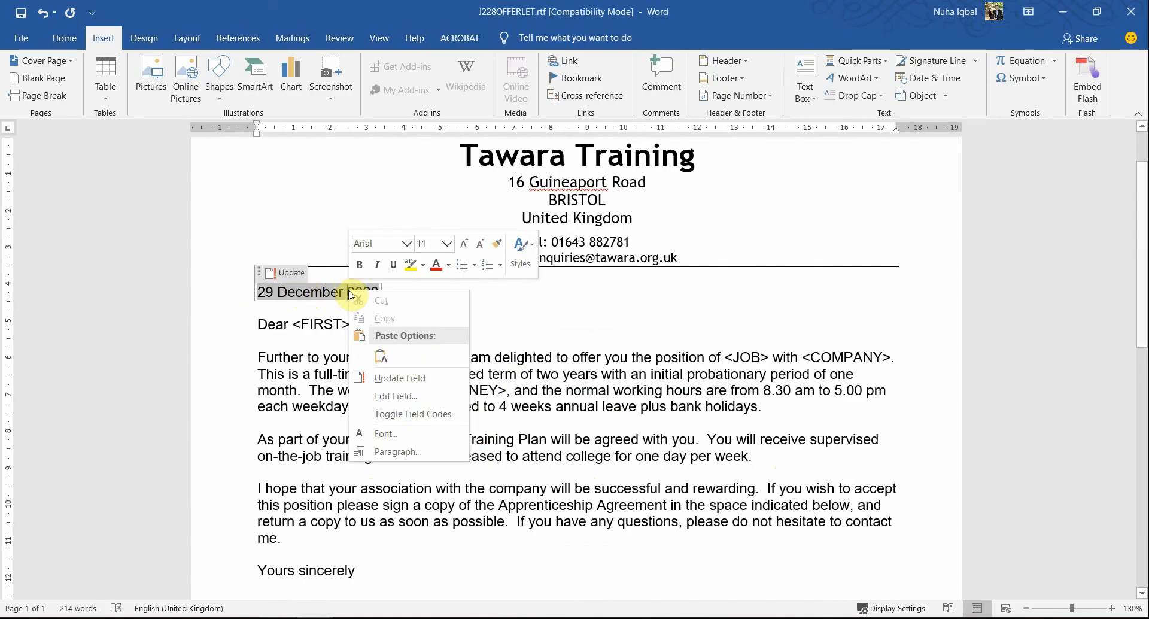
left_click(389, 417)
left_click(495, 357)
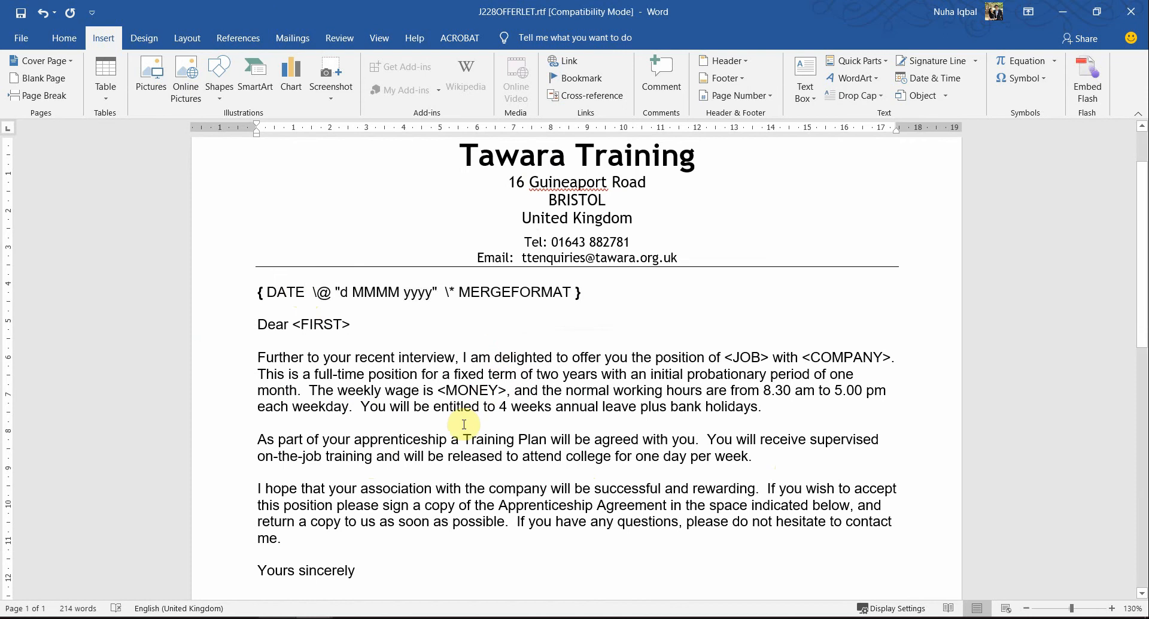
key("super+shift+s")
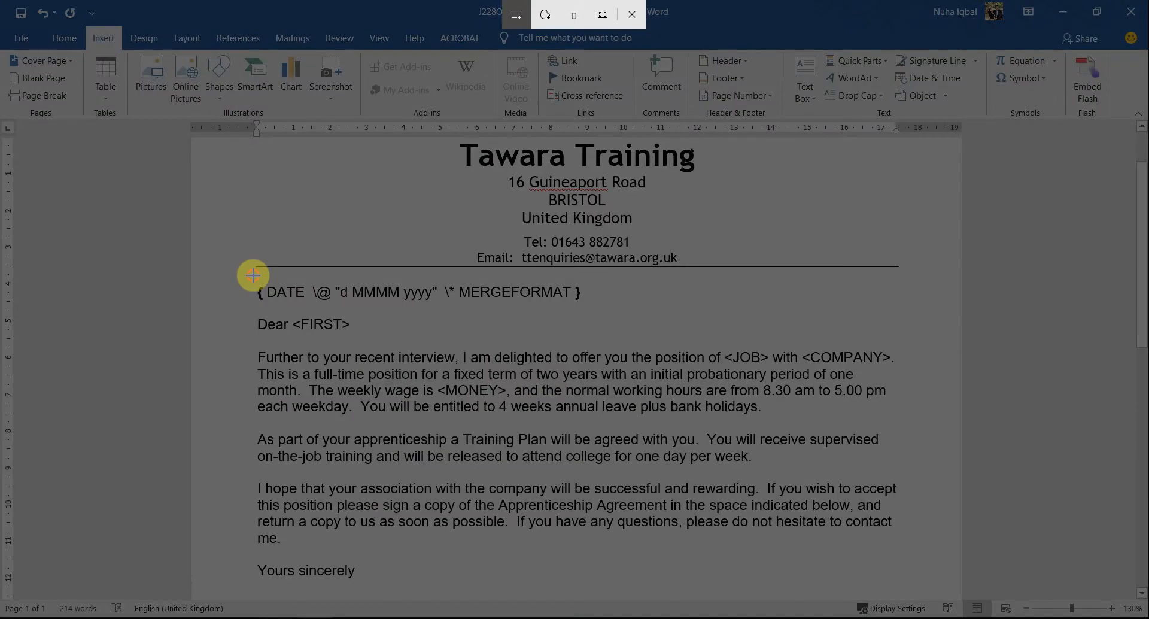
left_click_drag(253, 276, 588, 326)
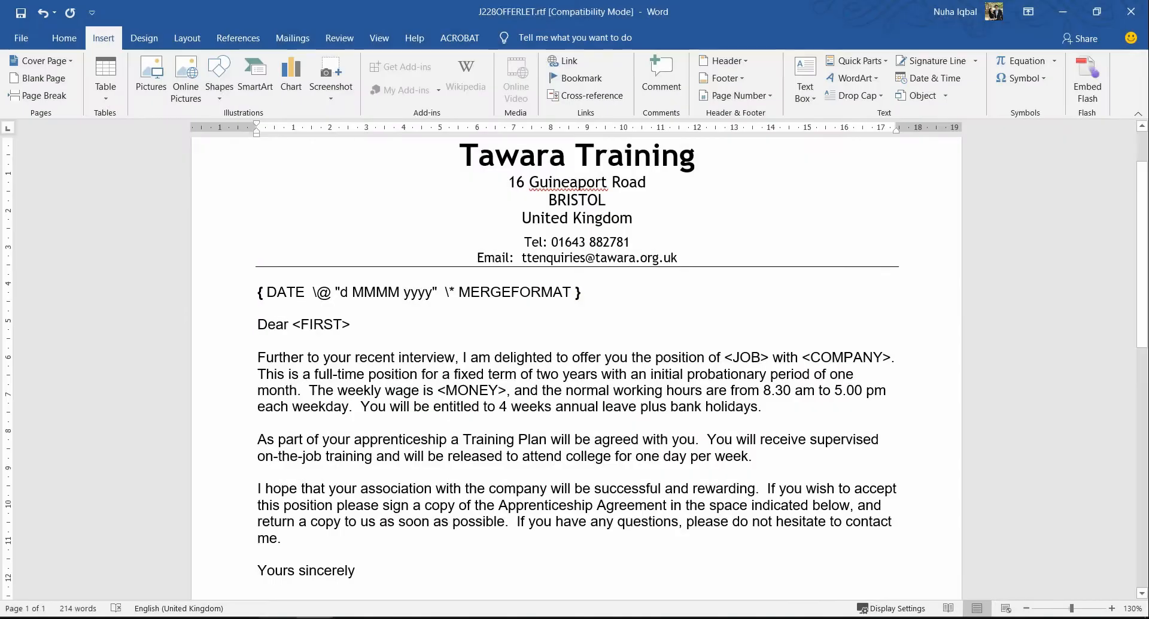
Step: Switch to J228EVIDENCE0001.docx and paste the field code screenshot below the "Step 29 – EVIDENCE 12" heading
mouse_move(314, 616)
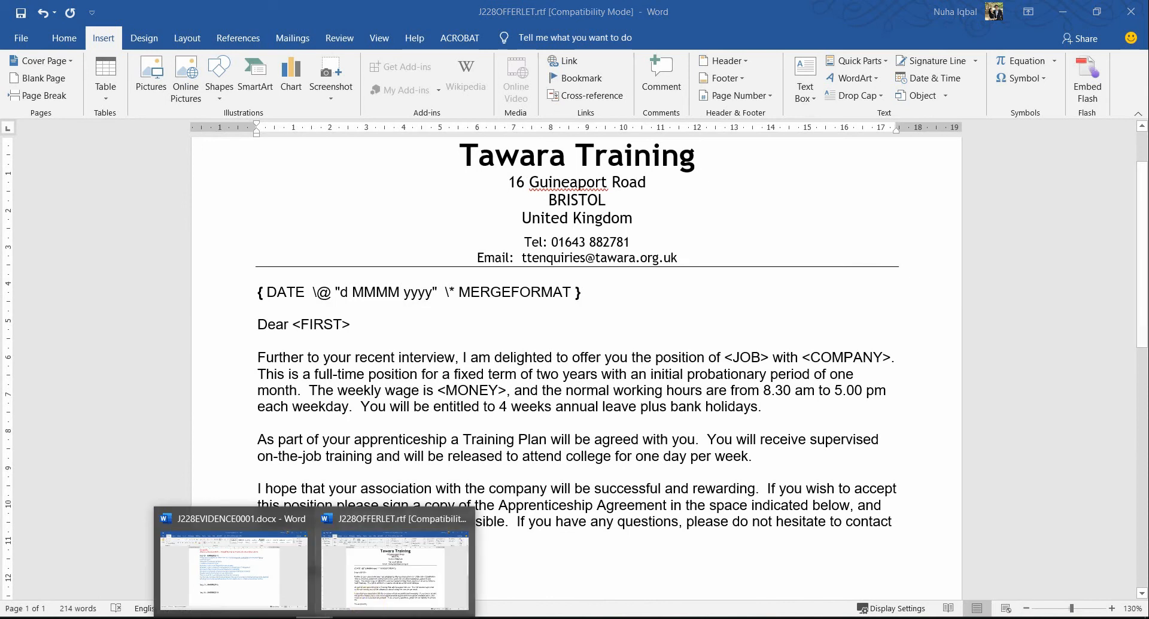
left_click(242, 591)
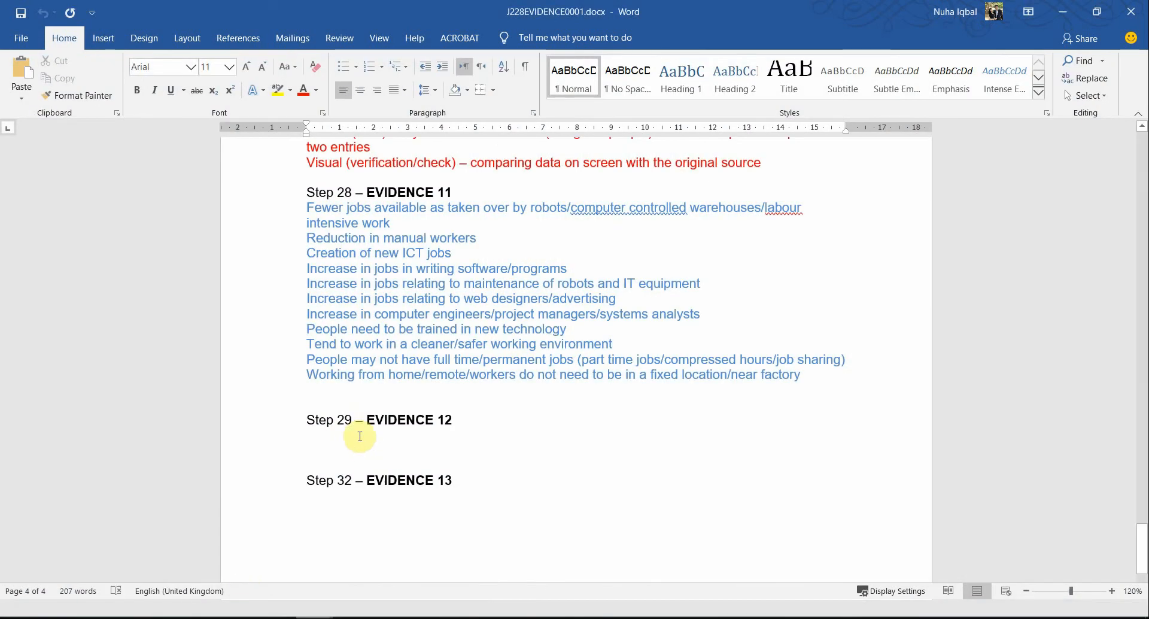
left_click(359, 435)
key("ctrl+v")
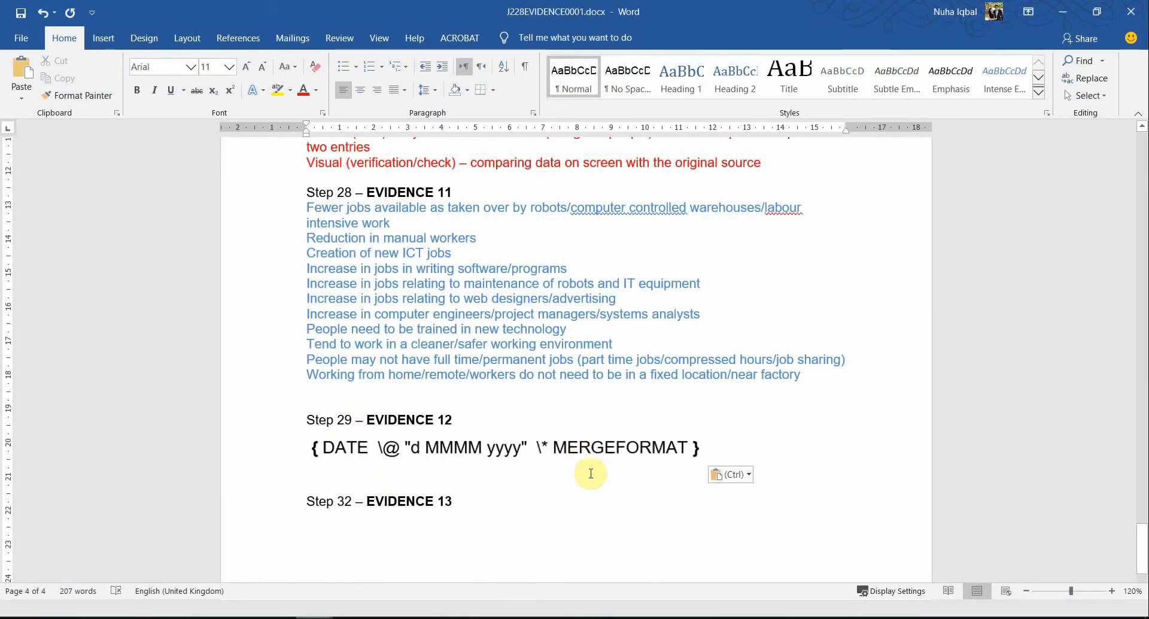
Step: Consult step 30 of the question paper in Acrobat, and switch the letter's date field from its code back to the date
key("alt+Tab")
key("alt+Tab")
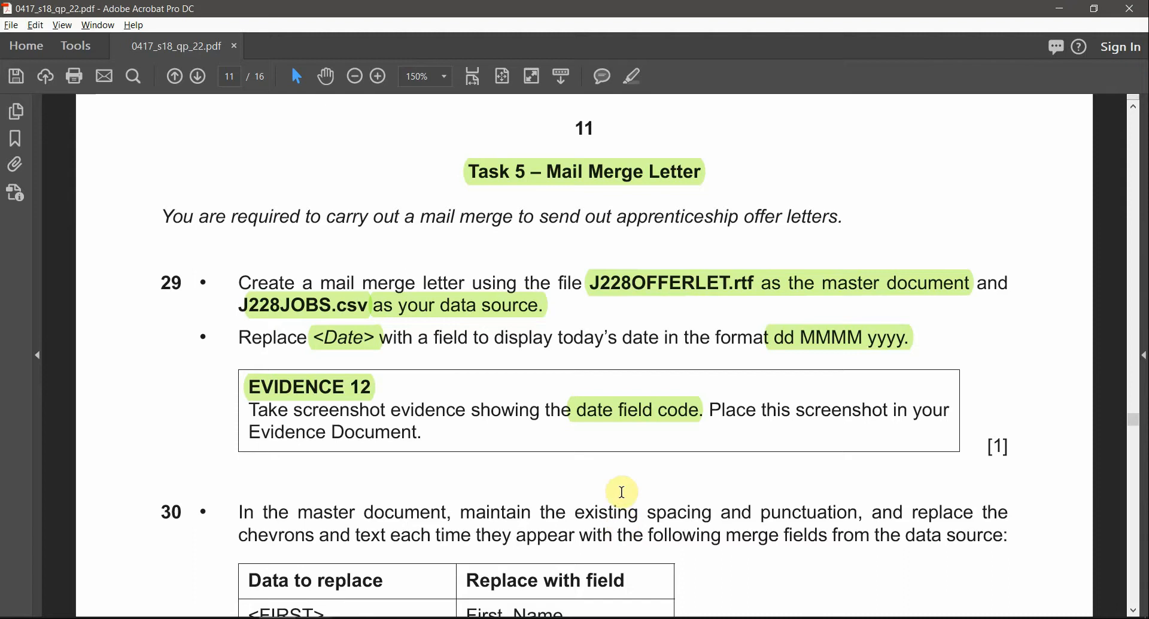
scroll(589, 498, "down", 3)
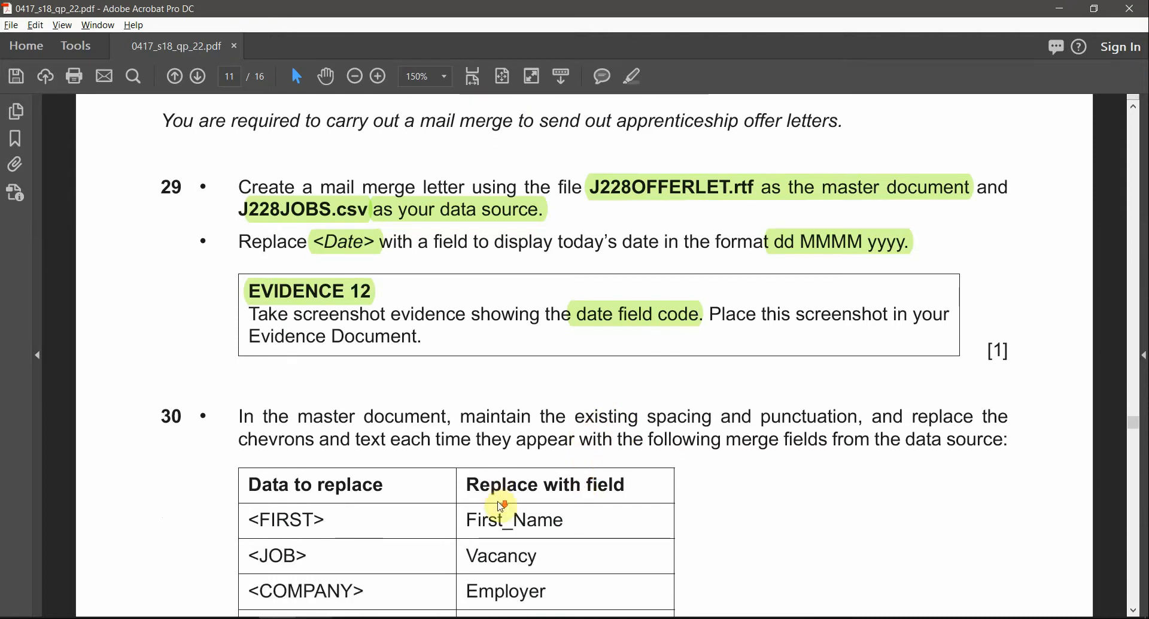
key("alt+Tab")
key("alt+Tab")
left_click(308, 291)
right_click(309, 291)
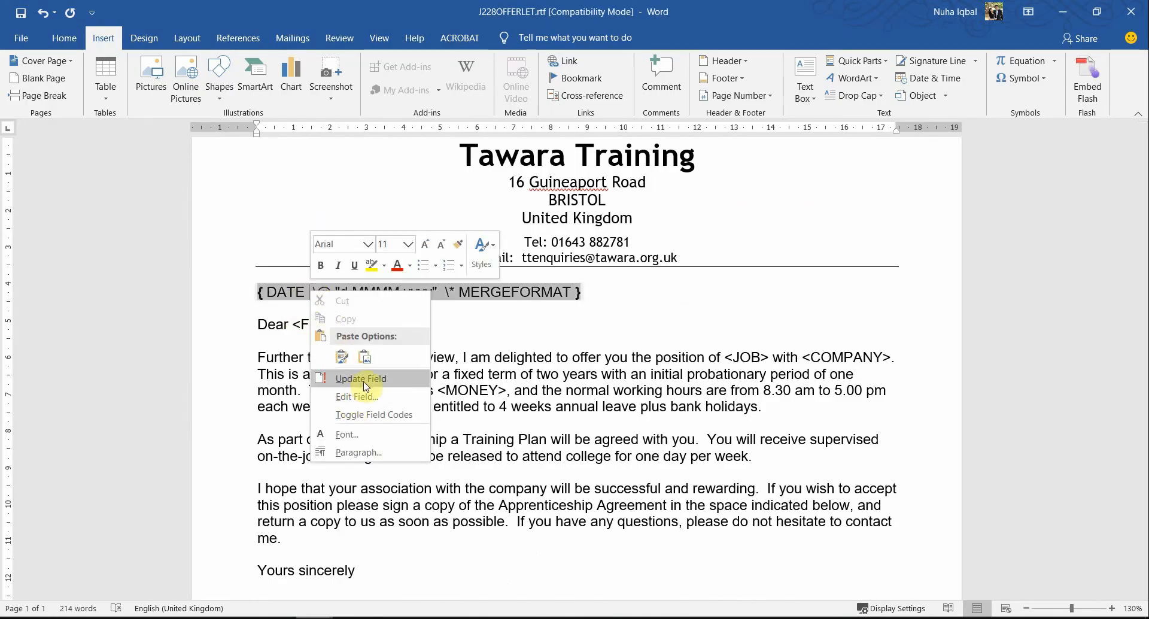
left_click(374, 414)
Step: Read step 30 of the question paper in Acrobat, examining the spacing and chevron instructions and the table of replacement merge fields
key("alt+Tab")
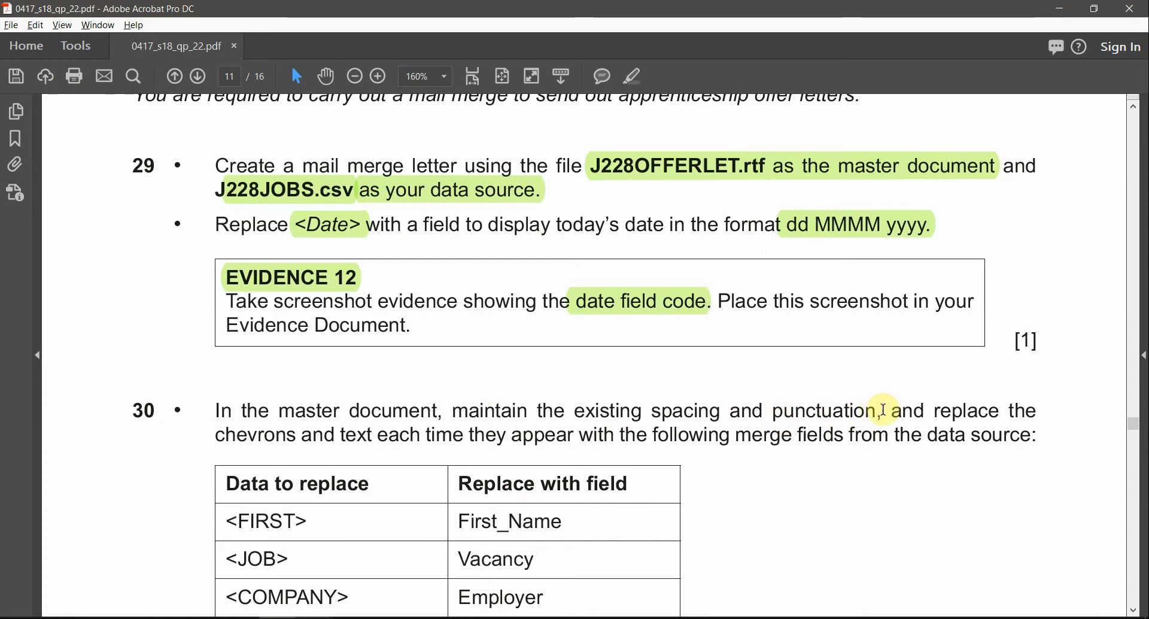
mouse_move(875, 411)
left_mouse_down()
mouse_move(513, 411)
mouse_move(495, 422)
mouse_move(876, 411)
left_mouse_up()
left_click(490, 420)
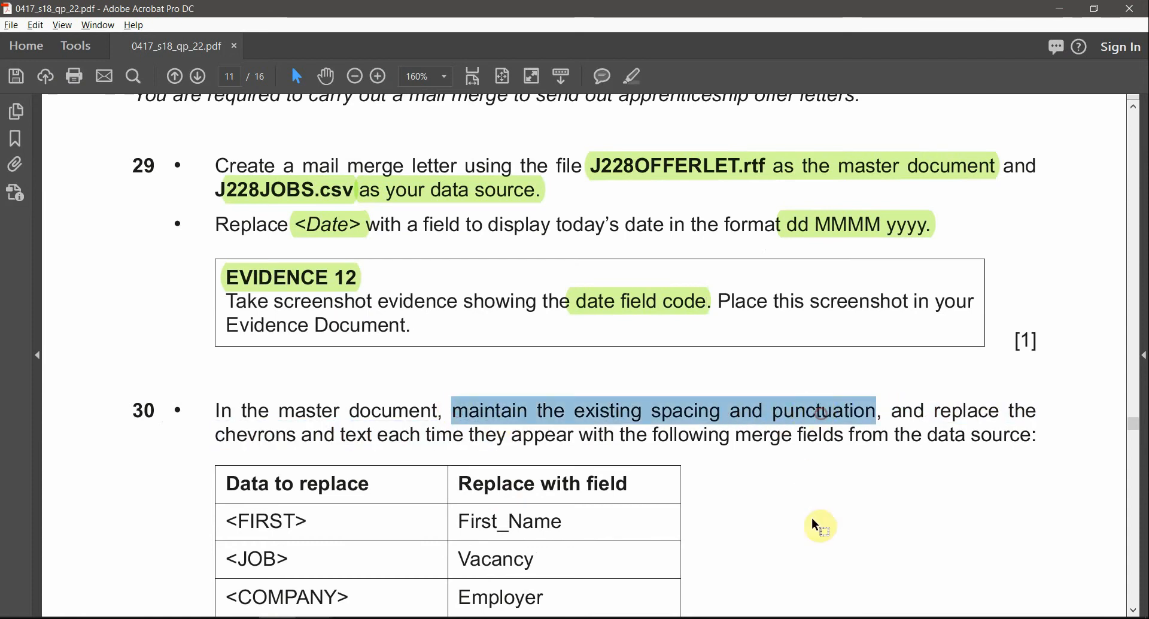
left_click_drag(217, 435, 297, 435)
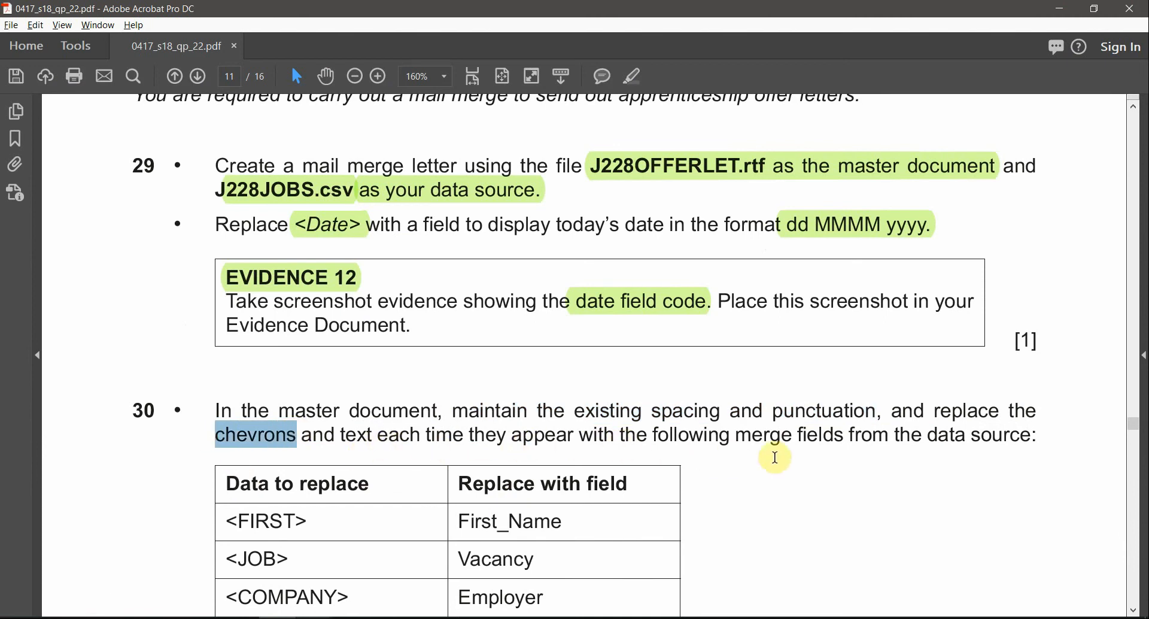
scroll(796, 521, "down", 1)
scroll(796, 521, "down", 2)
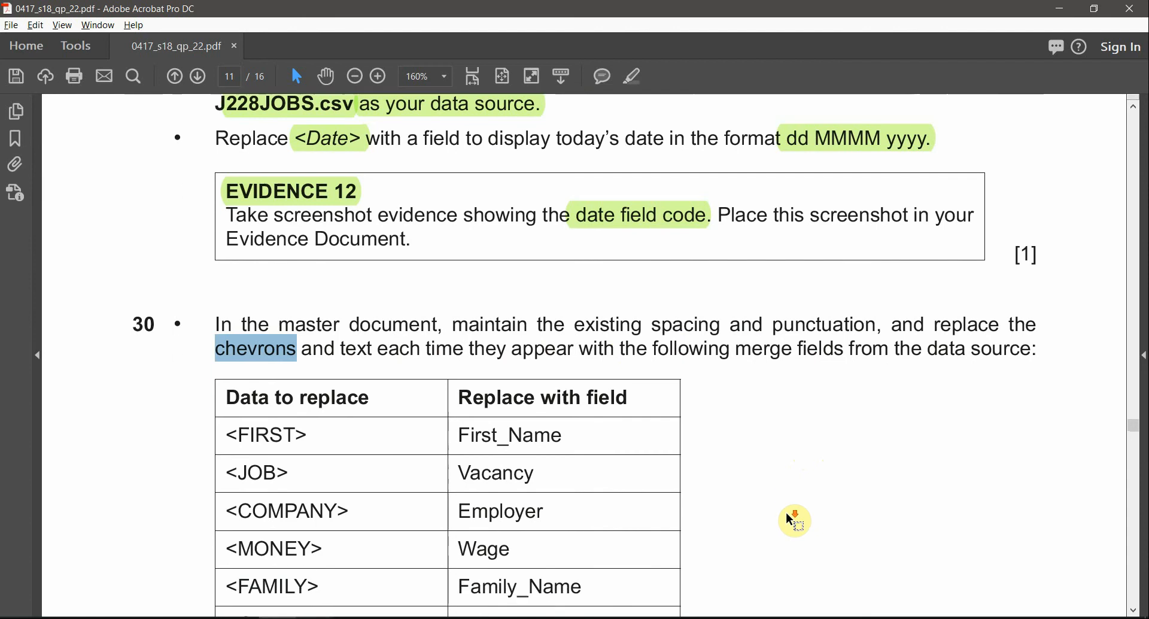
scroll(796, 521, "down", 2, "ctrl")
scroll(787, 514, "down", 2)
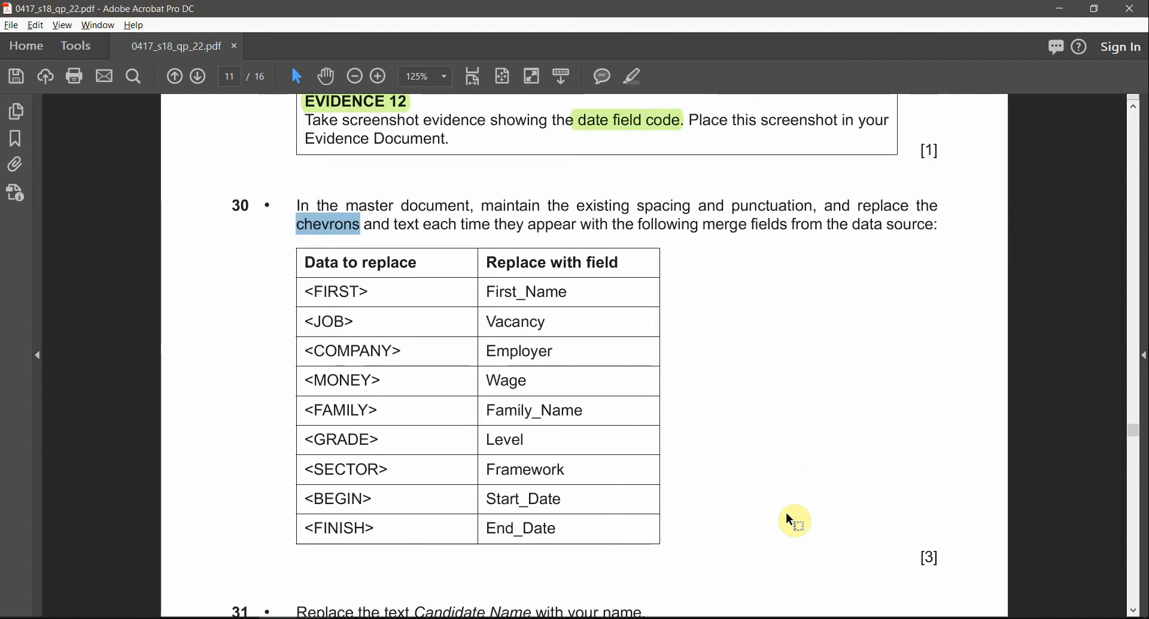
scroll(419, 395, "up", 1, "ctrl")
left_click_drag(244, 276, 314, 547)
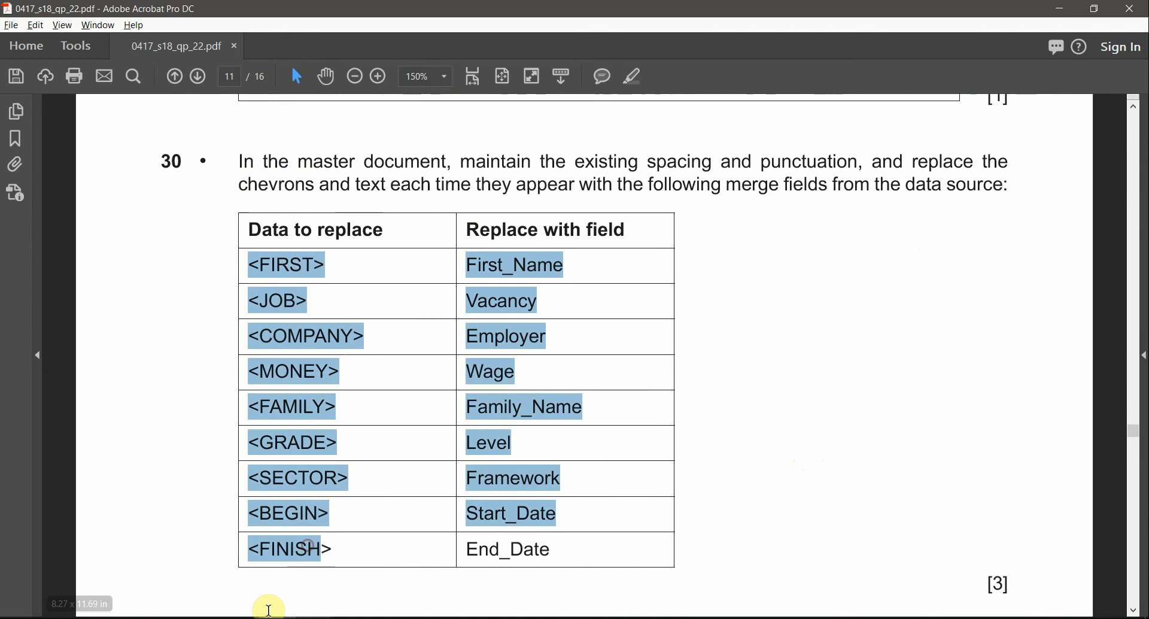
Step: Return to the Word letter and examine its placeholders and the list of available merge fields
mouse_move(314, 618)
left_click(373, 576)
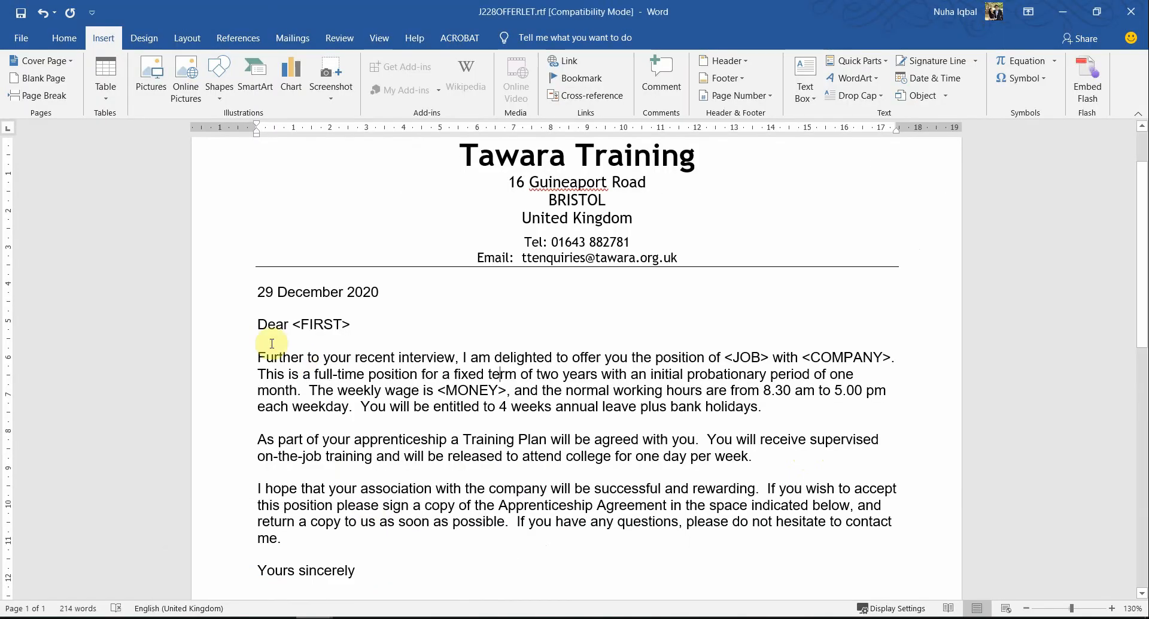
left_click_drag(293, 317, 352, 326)
left_click_drag(423, 390, 531, 406)
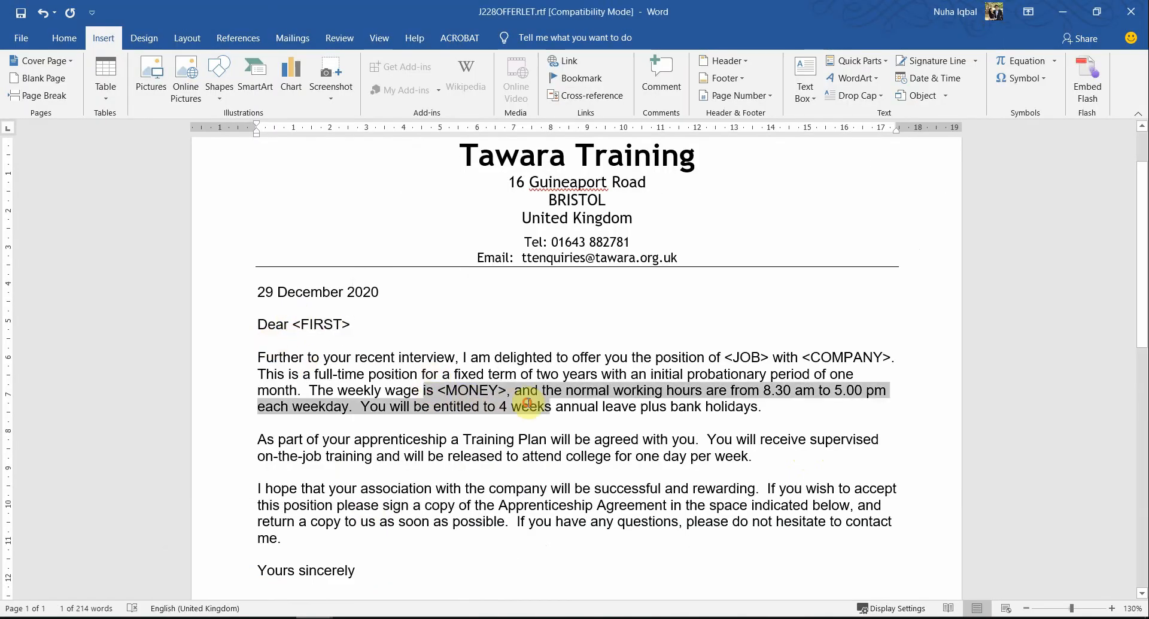
left_click(292, 38)
left_click(422, 99)
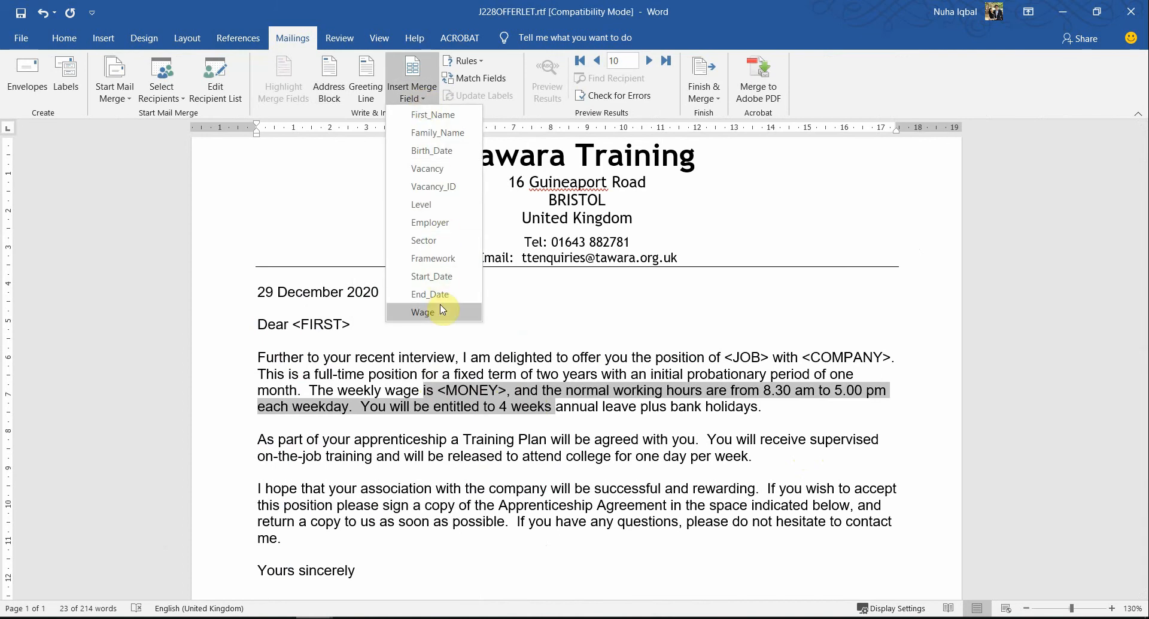
left_click(479, 450)
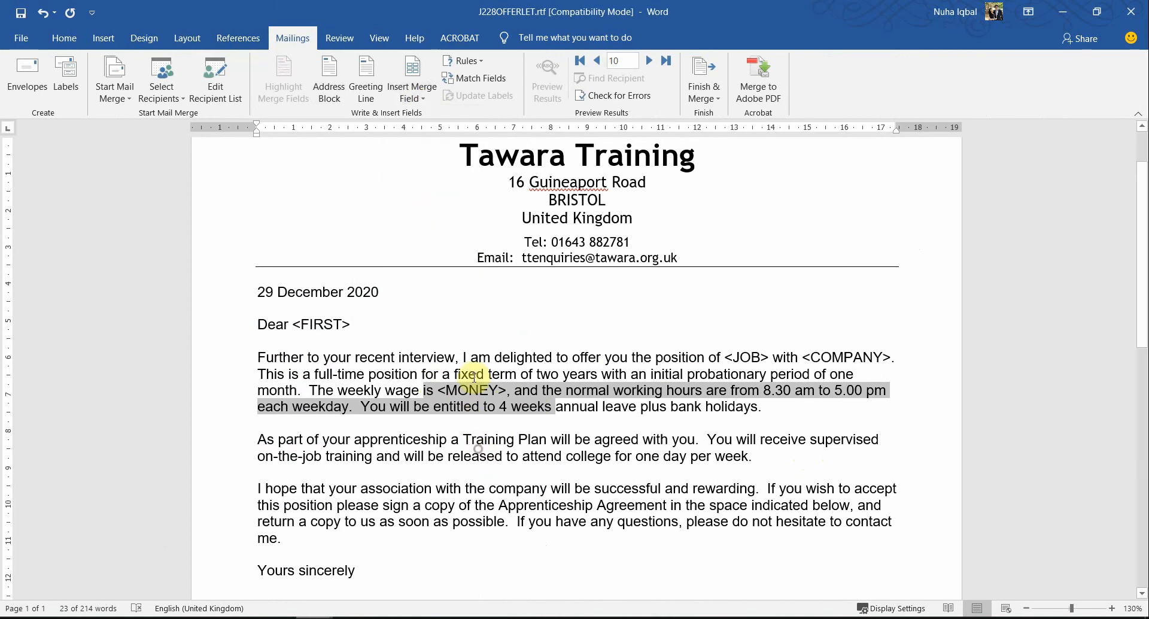
Step: Try to select only the <MONEY> placeholder in the letter's weekly wage sentence
left_click(449, 386)
left_click_drag(435, 390, 472, 390)
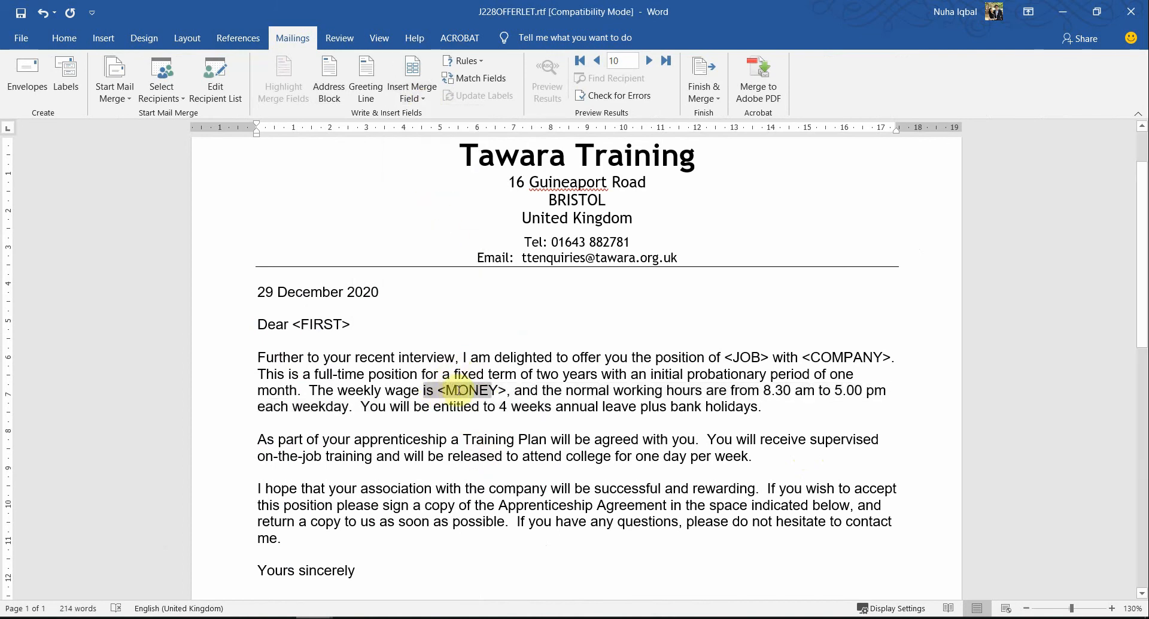
left_click(423, 393)
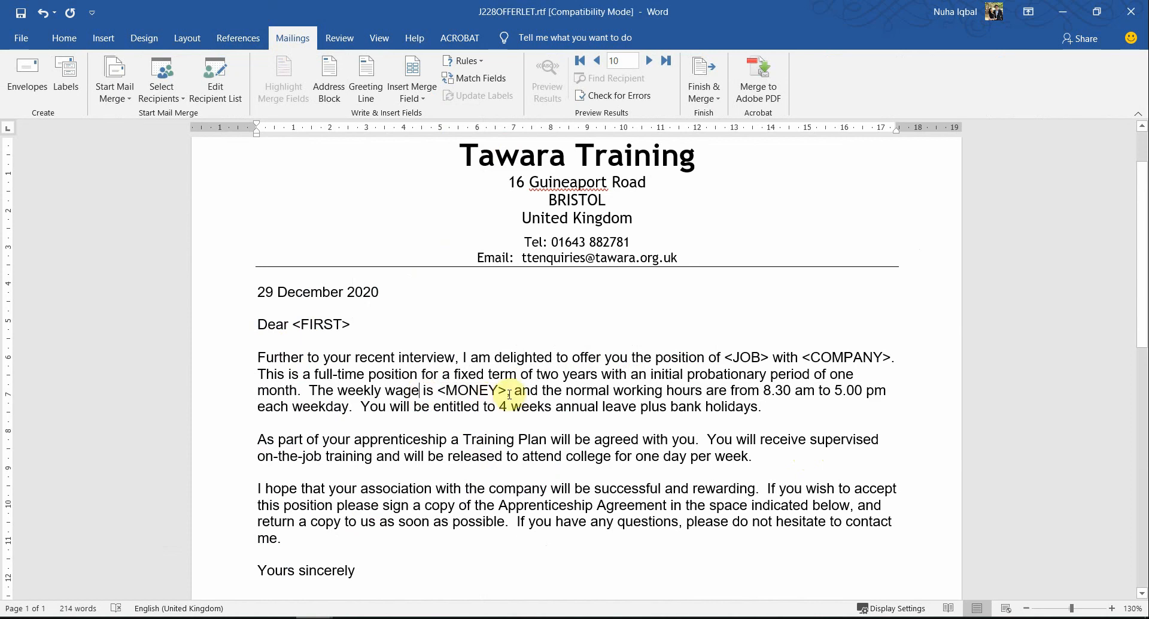
double_click(467, 392)
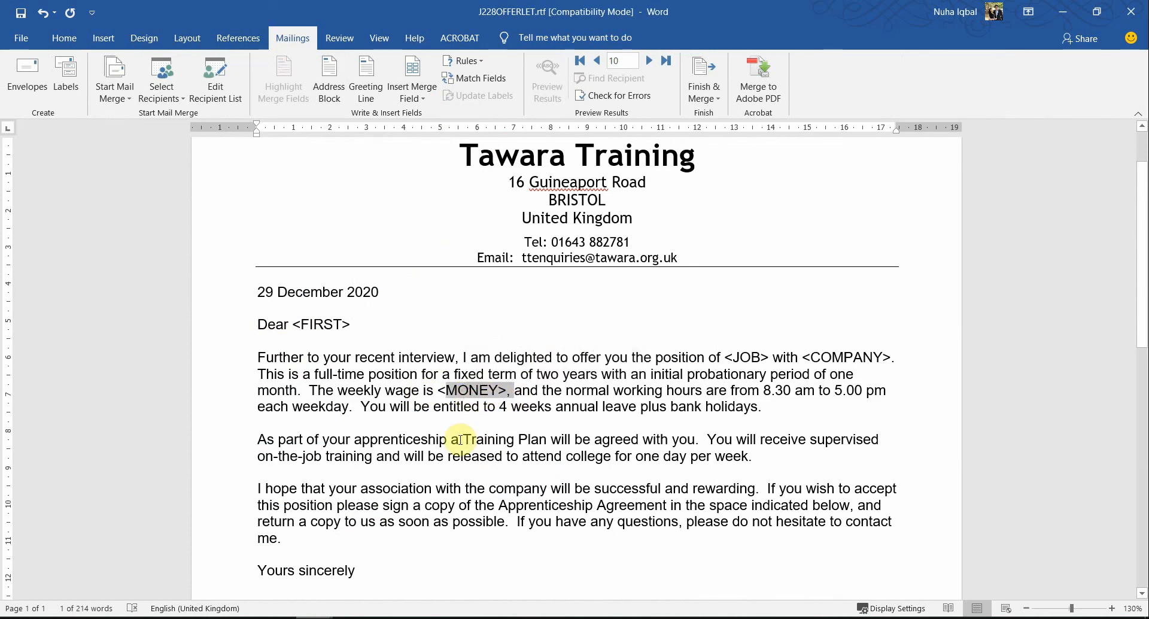
Step: Arrange the question paper and the letter side by side, and select the <FIRST> placeholder after "Dear" in the letter
key("alt+Tab")
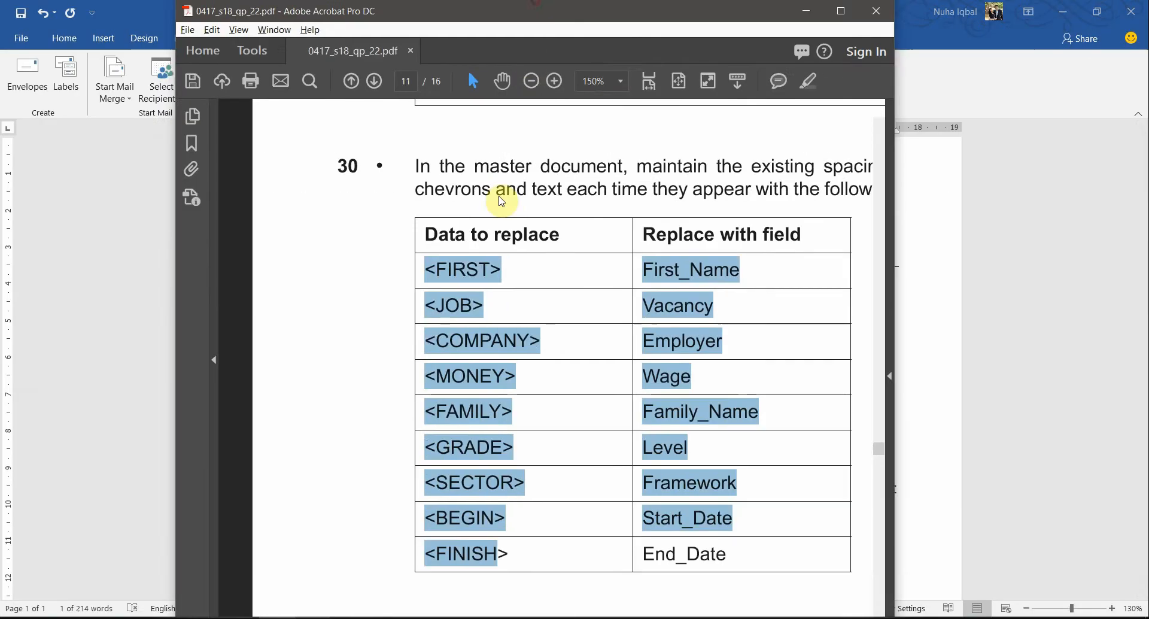
left_click_drag(501, 201, 1148, 326)
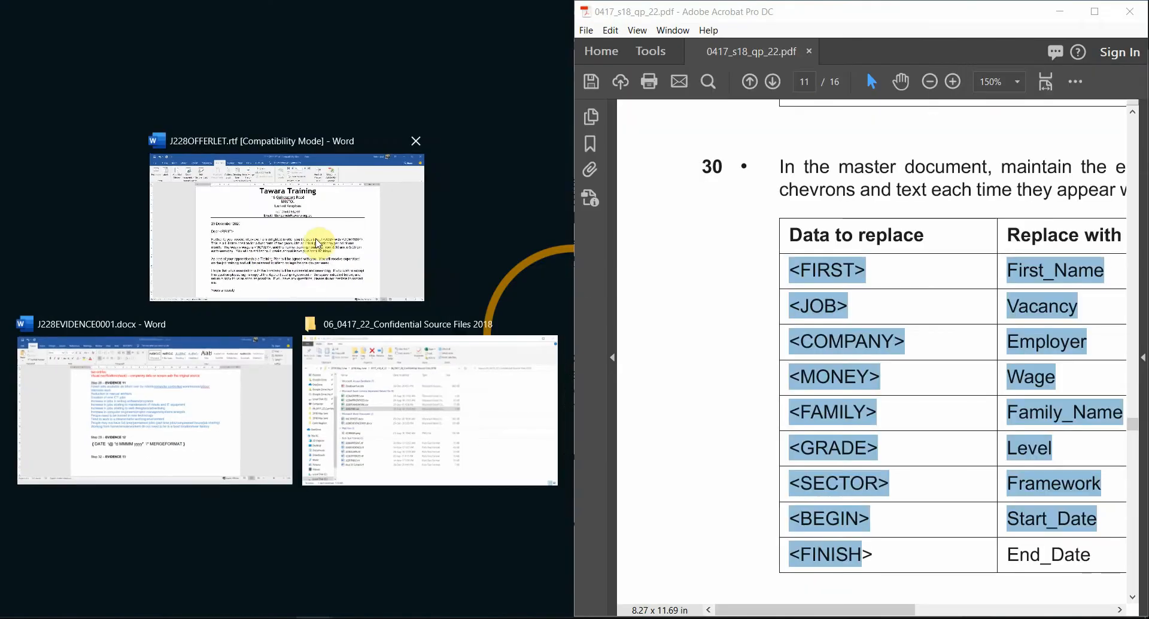
left_click(319, 241)
left_click(1020, 427)
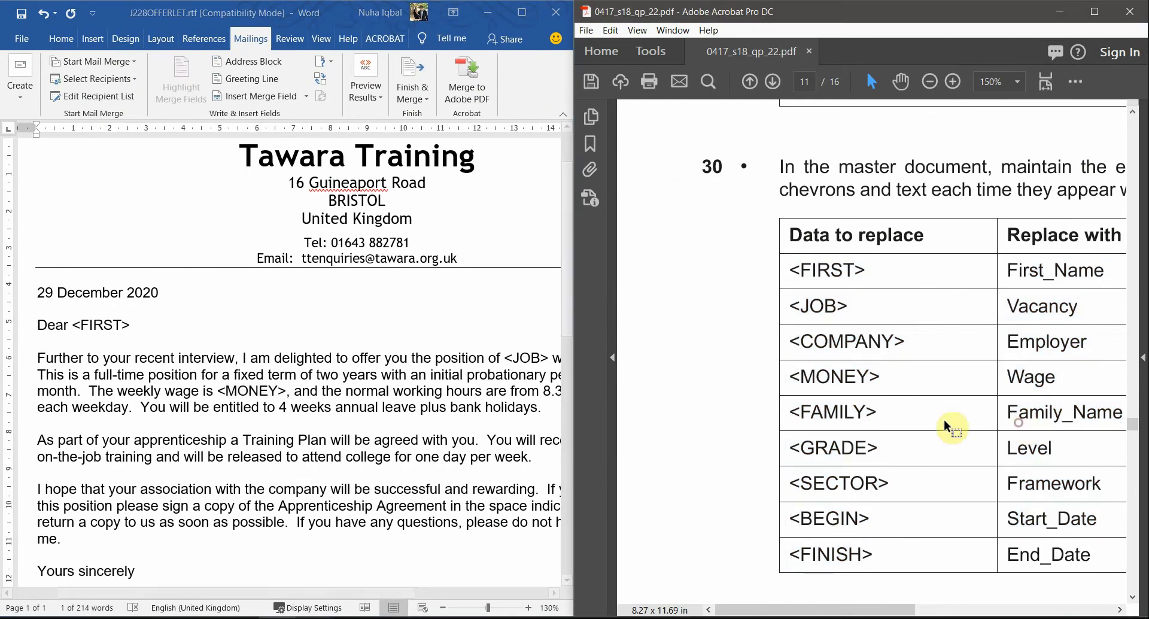
scroll(392, 367, "down", 3)
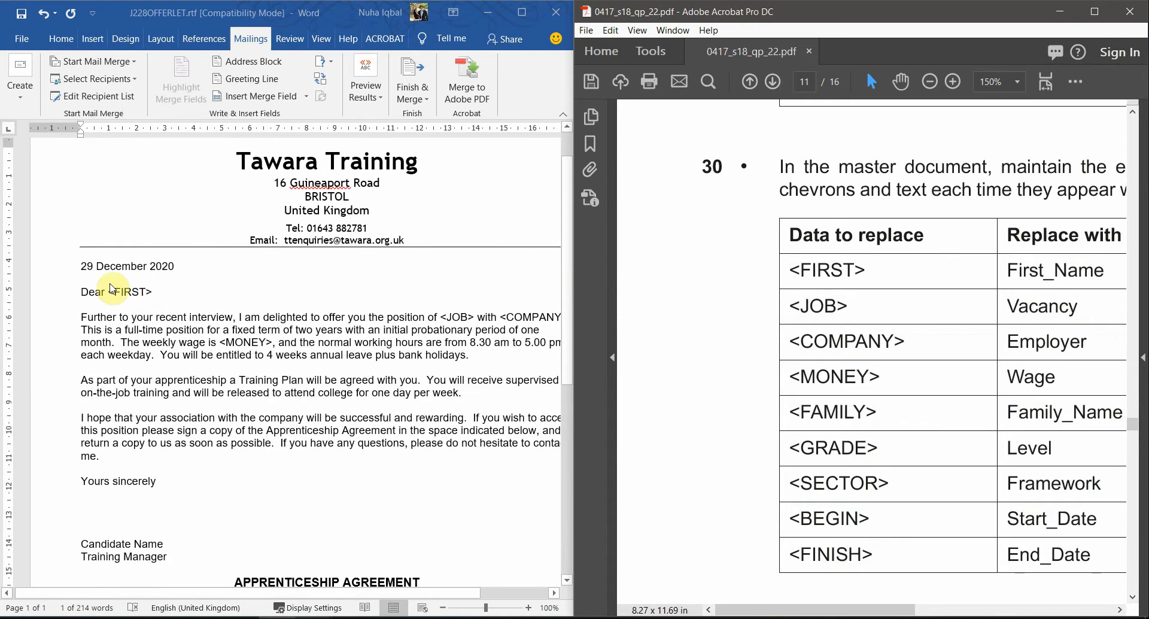
left_click_drag(164, 293, 105, 296)
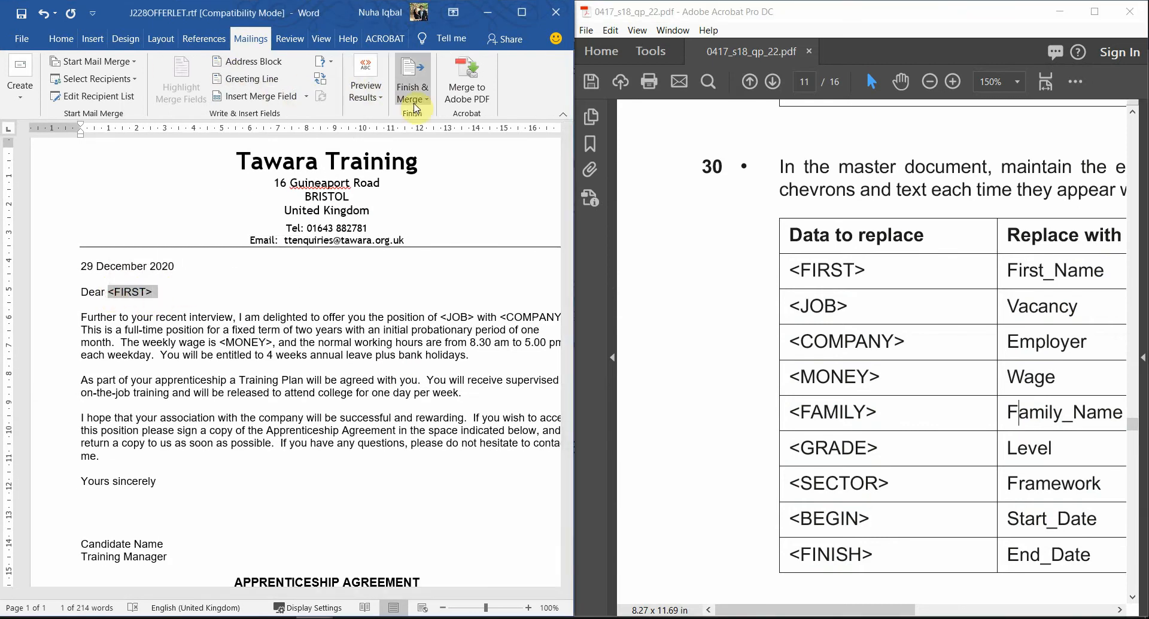
Step: View the available merge fields in the maximized letter, and check the First_Name replacement for <FIRST> in the question paper
left_click(522, 12)
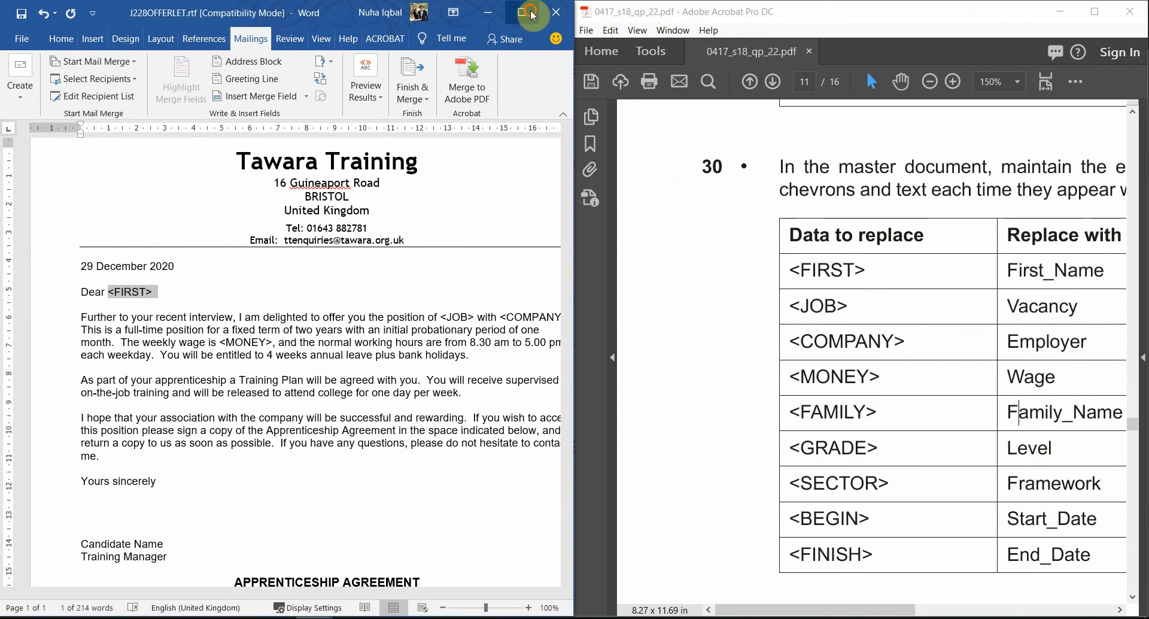
left_click(412, 100)
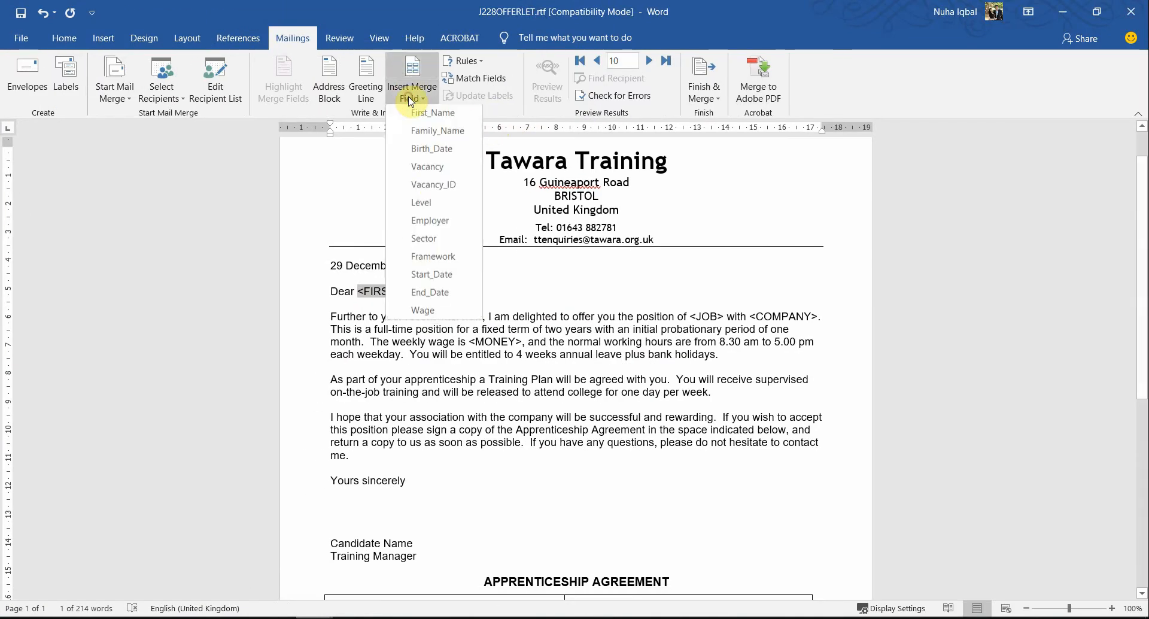
double_click(479, 9)
left_click(830, 269)
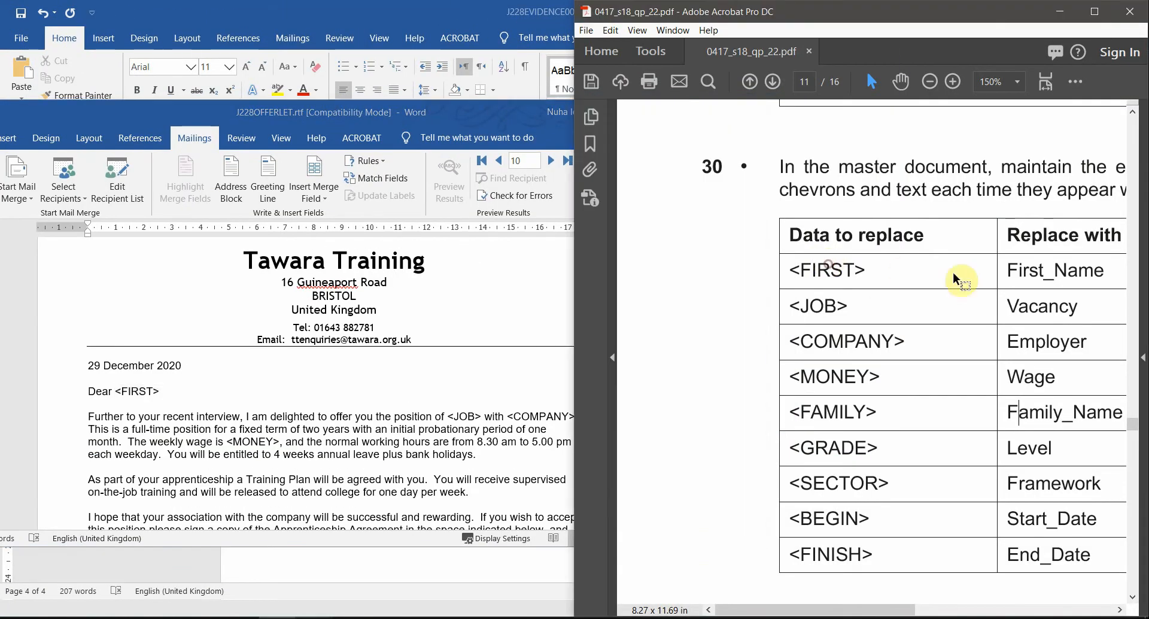
left_click_drag(1017, 273, 1091, 274)
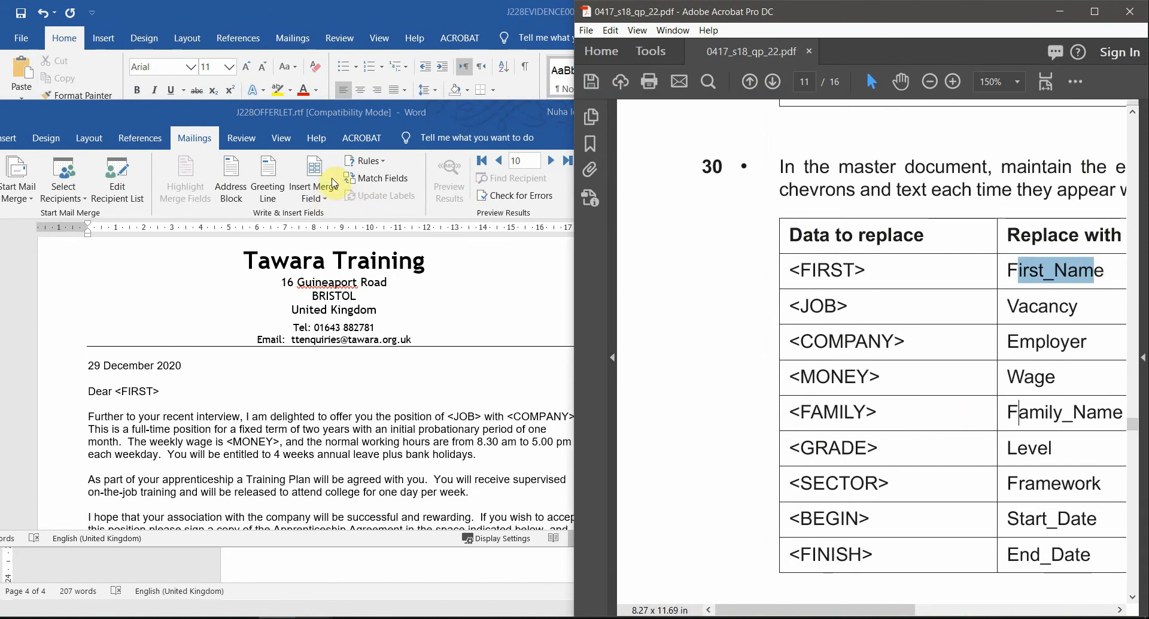
Step: Maximize the letter and replace only the <FIRST> placeholder after "Dear" with the First_Name merge field, keeping the space before it
double_click(380, 113)
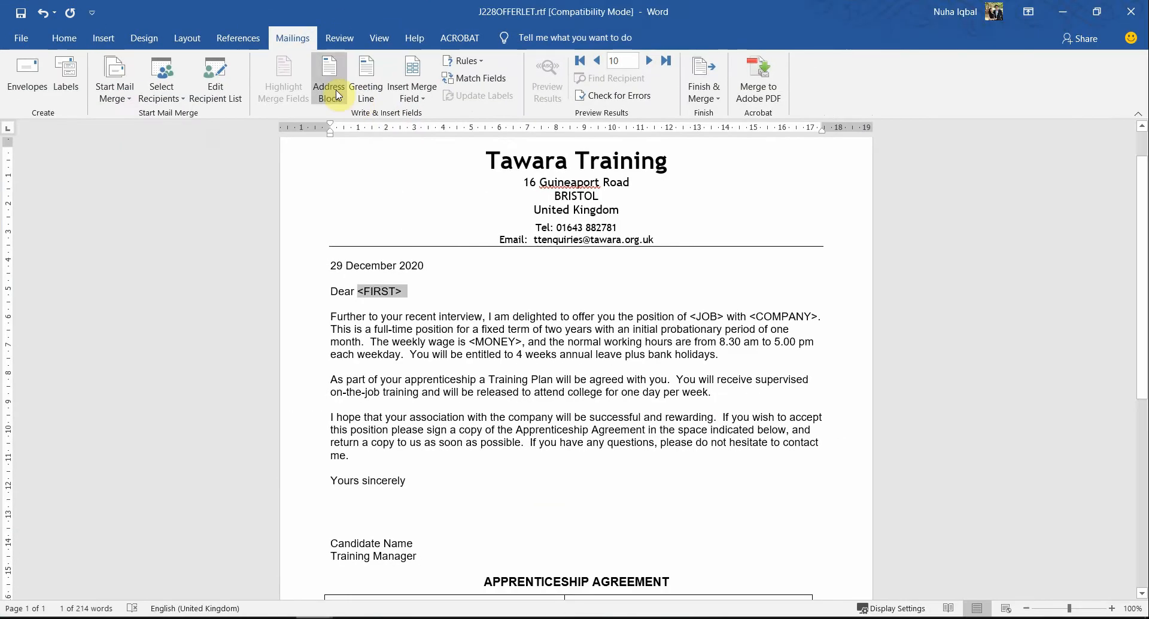
left_click_drag(492, 4, 303, 232)
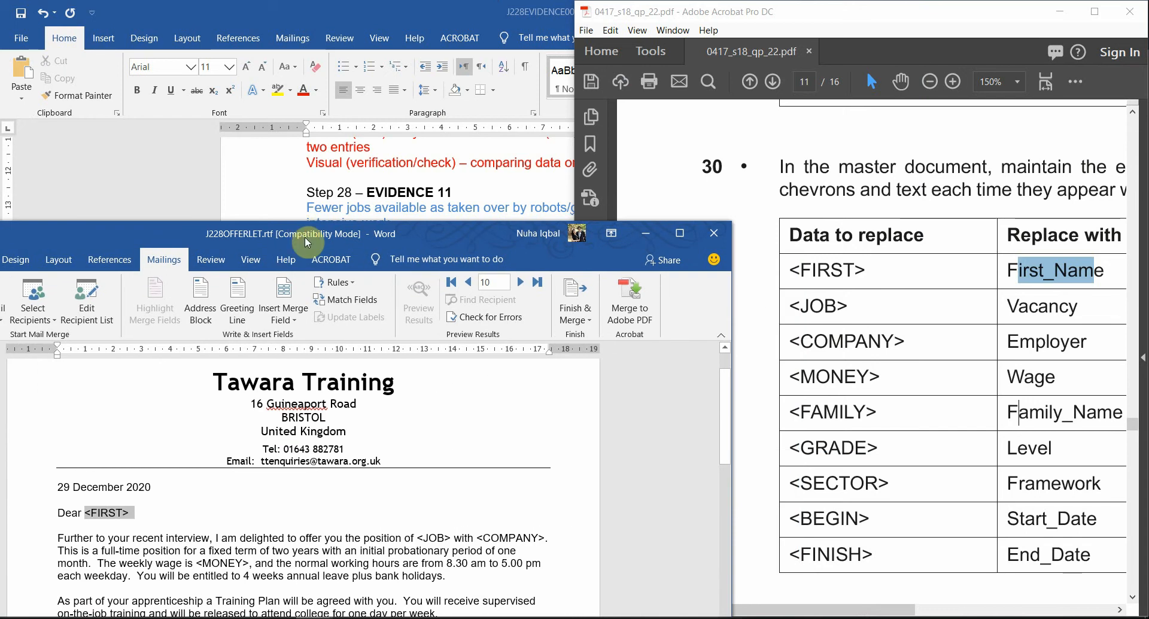
double_click(303, 232)
left_click(402, 282)
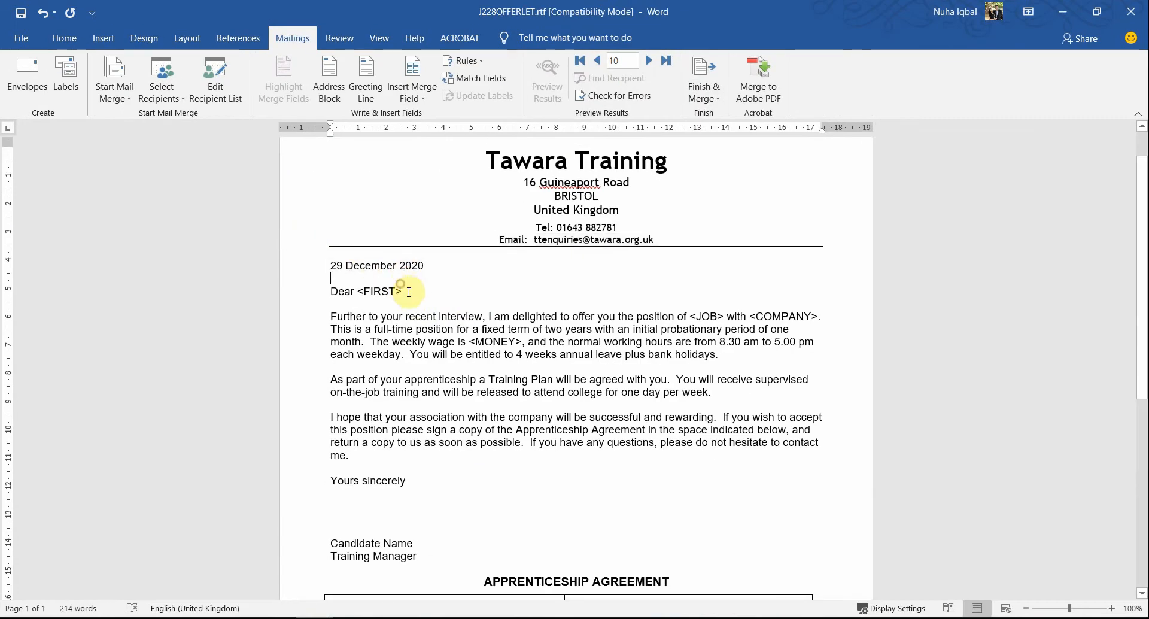
double_click(409, 292)
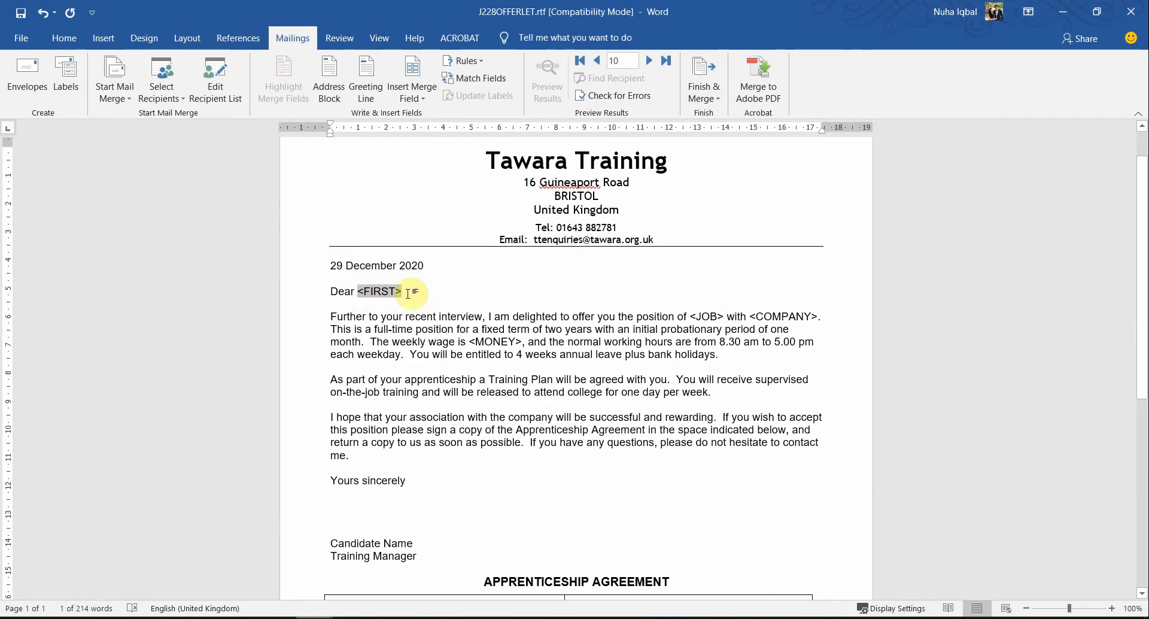
scroll(380, 295, "up", 9, "ctrl")
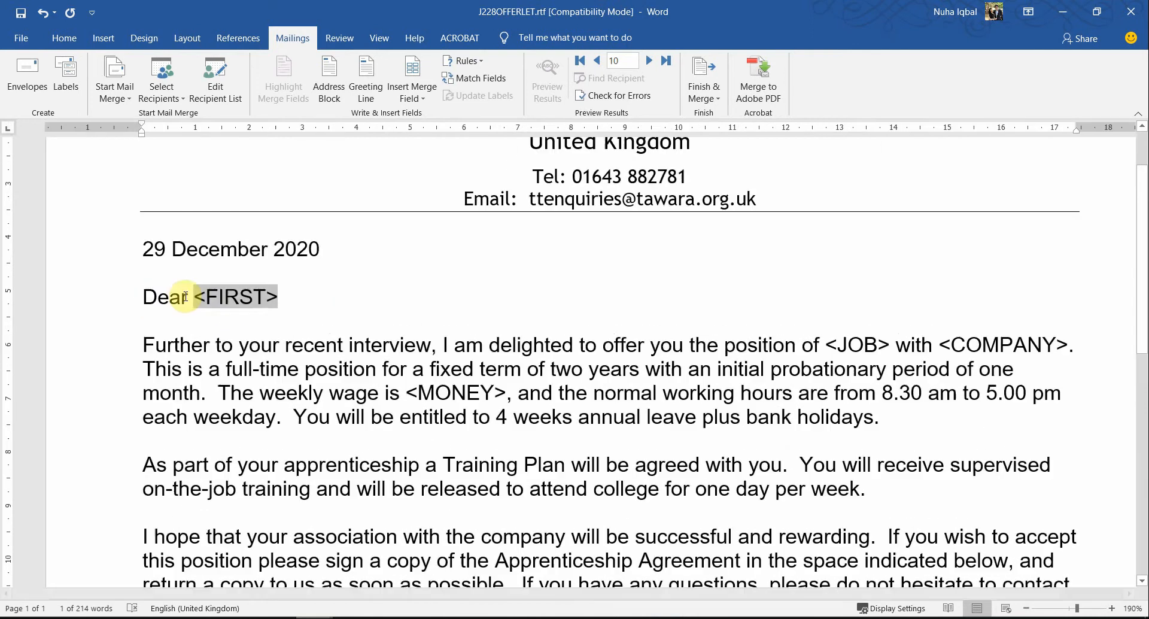
left_click(188, 297)
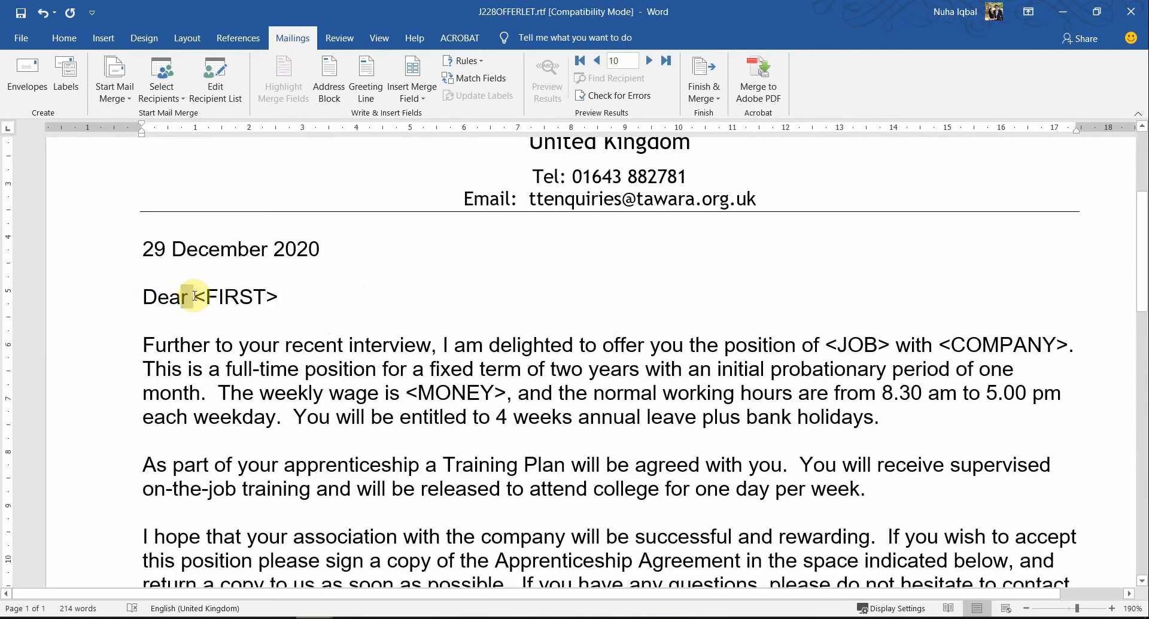
left_click(196, 301)
left_click_drag(289, 299, 209, 302)
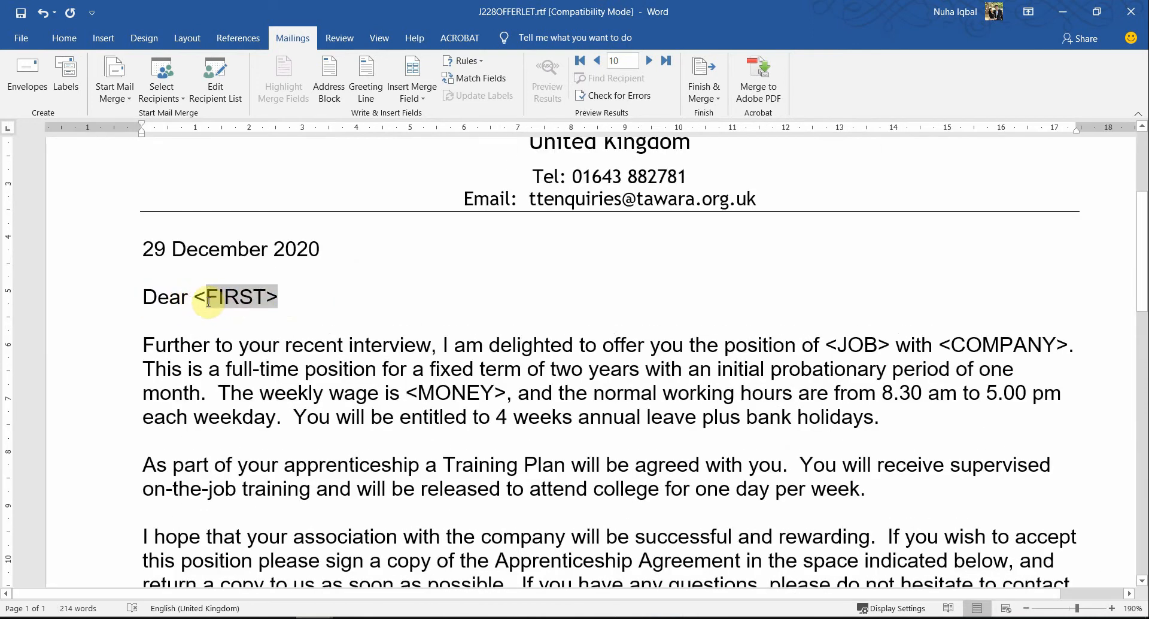
left_click(413, 97)
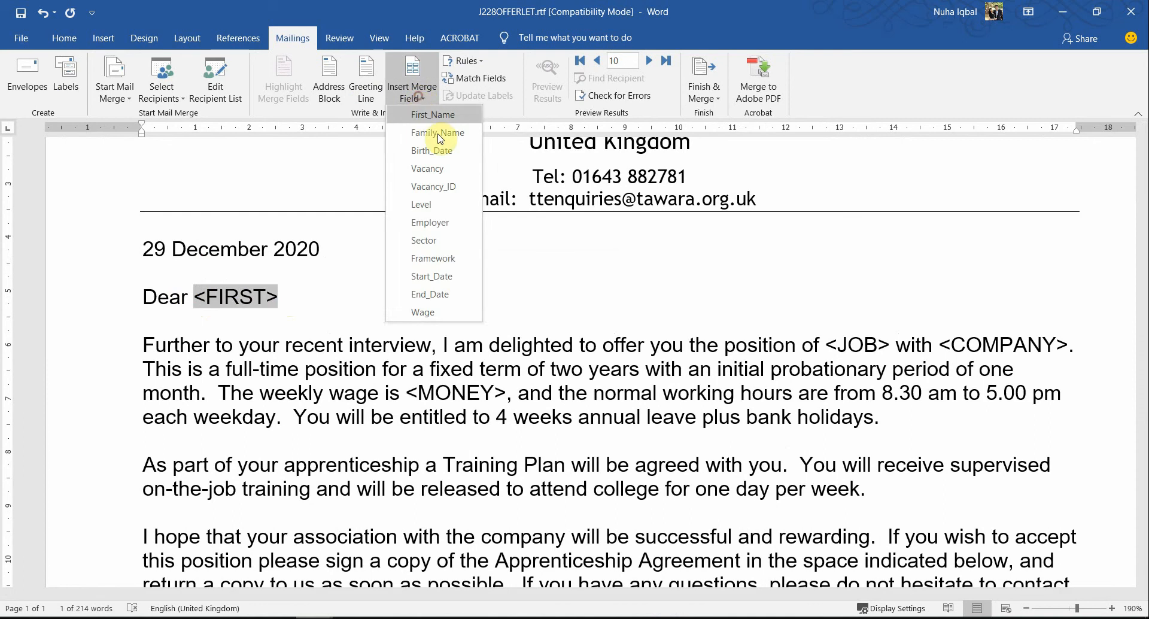
left_click(440, 114)
Step: Maximize the question paper to check the replacement table, and replace <JOB> in the letter's first paragraph with the Vacancy merge field
key("alt+Tab")
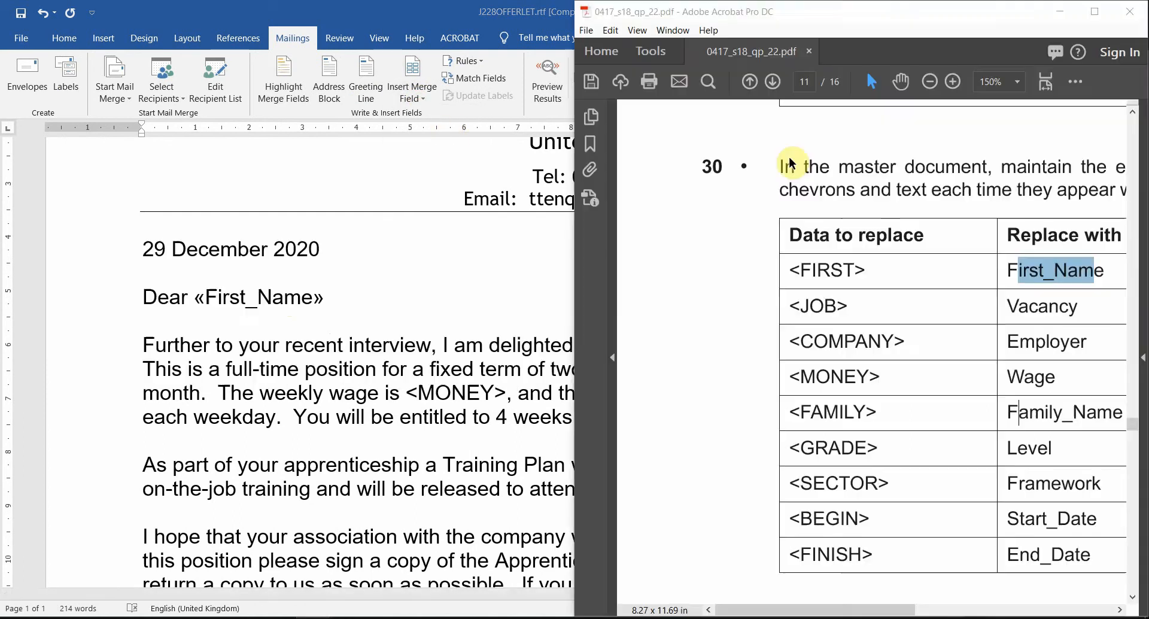
left_click(1095, 12)
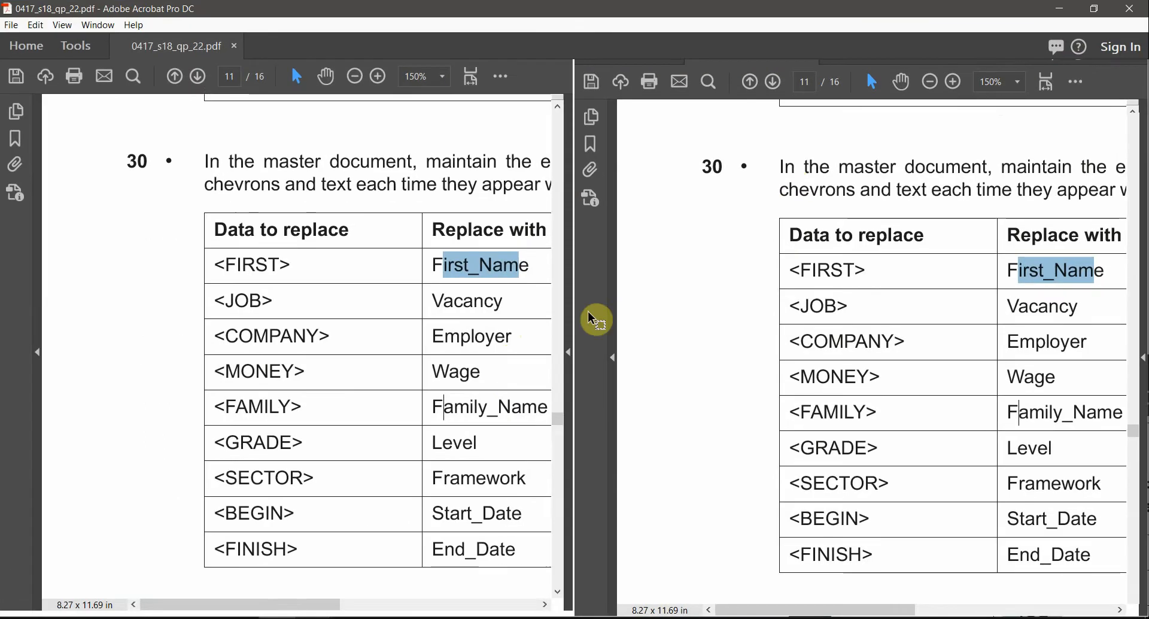
key("alt+Tab")
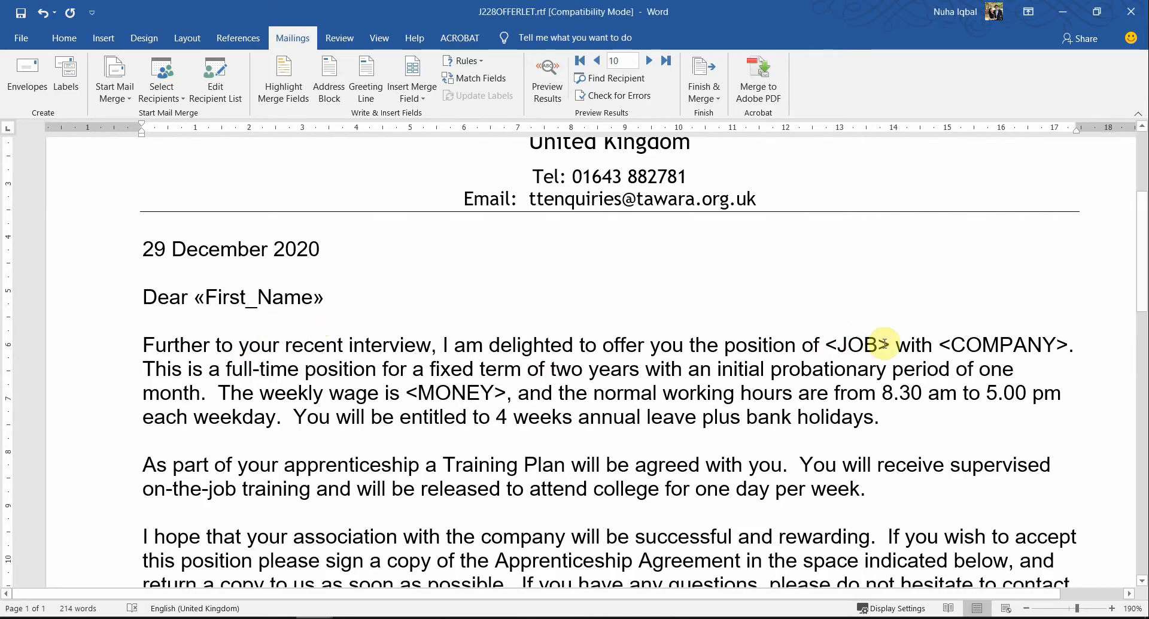
left_click_drag(889, 344, 839, 347)
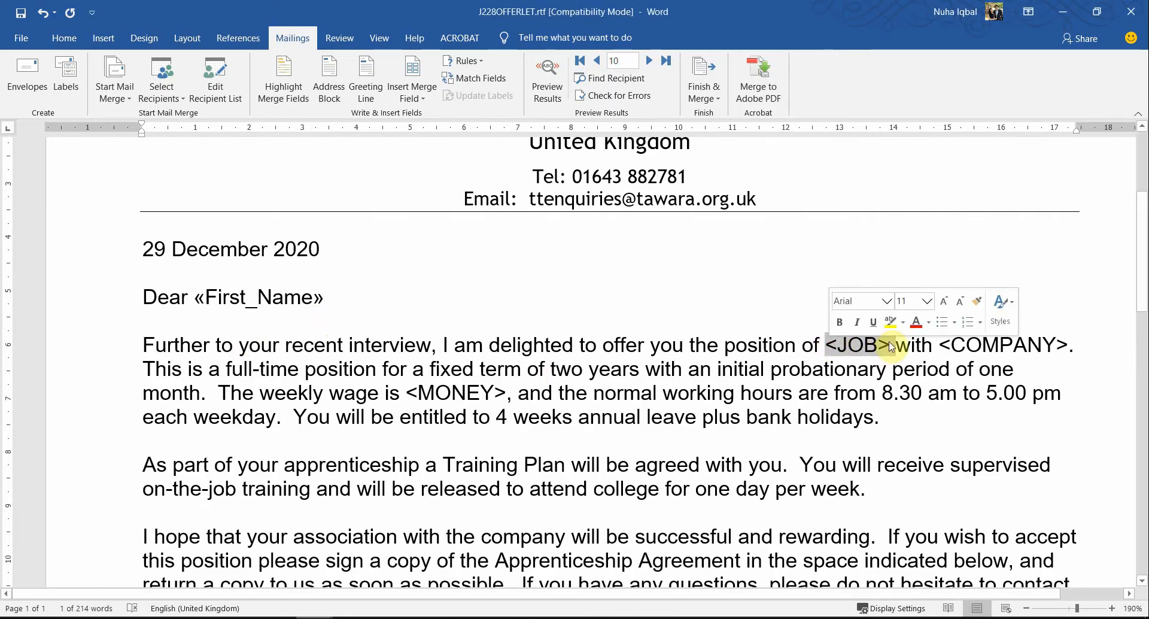
left_click(829, 345)
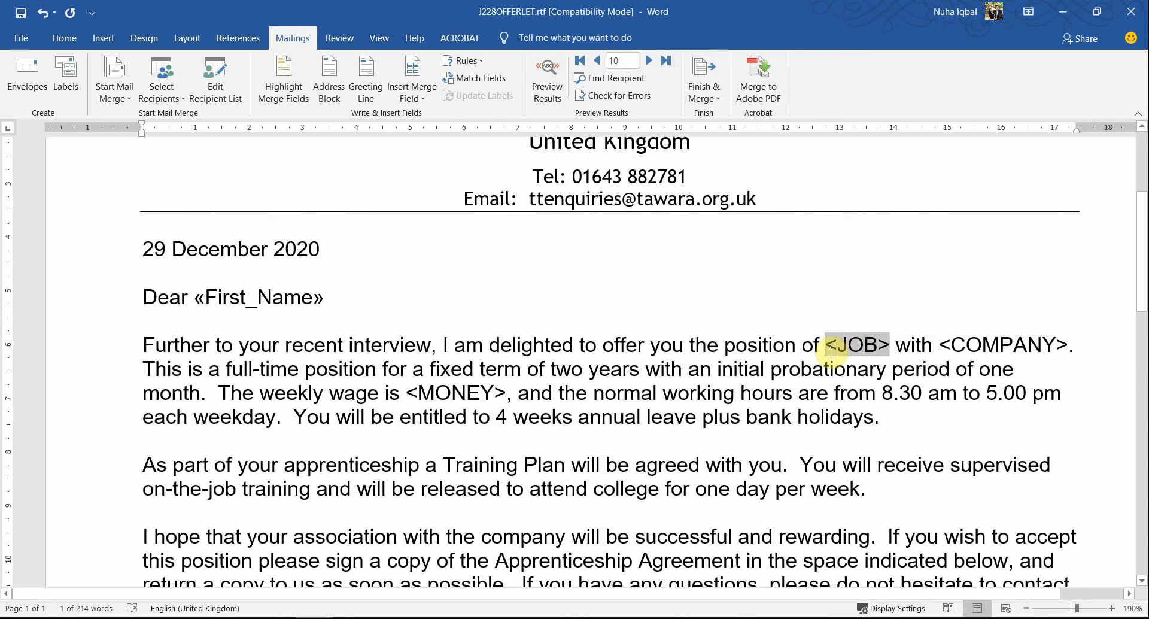
left_click(423, 101)
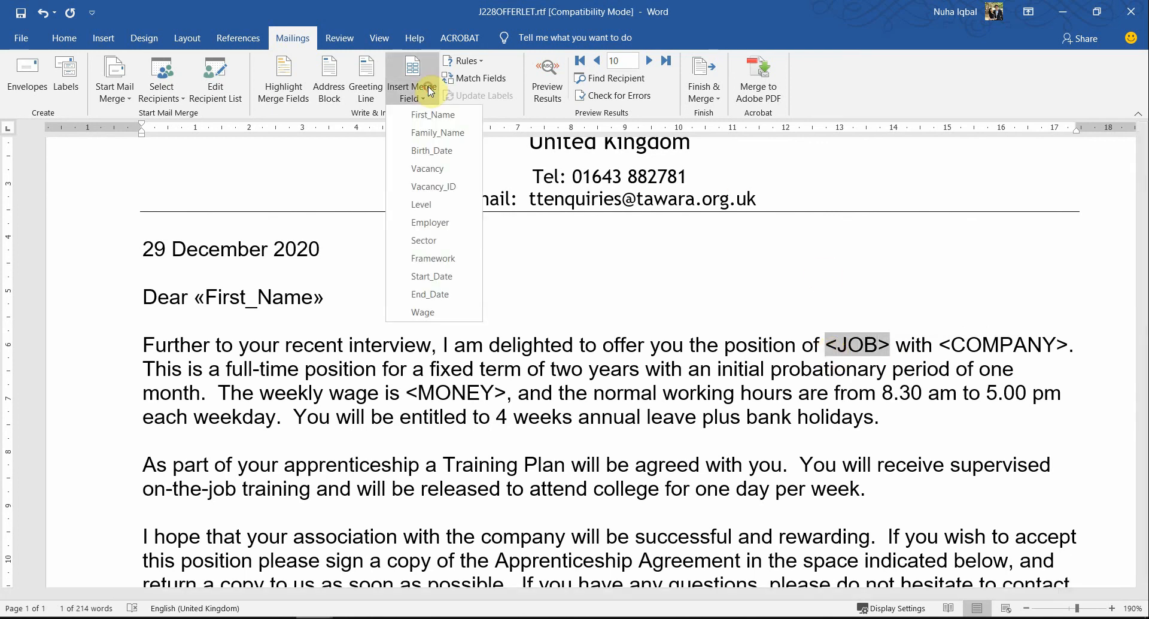
left_click(452, 170)
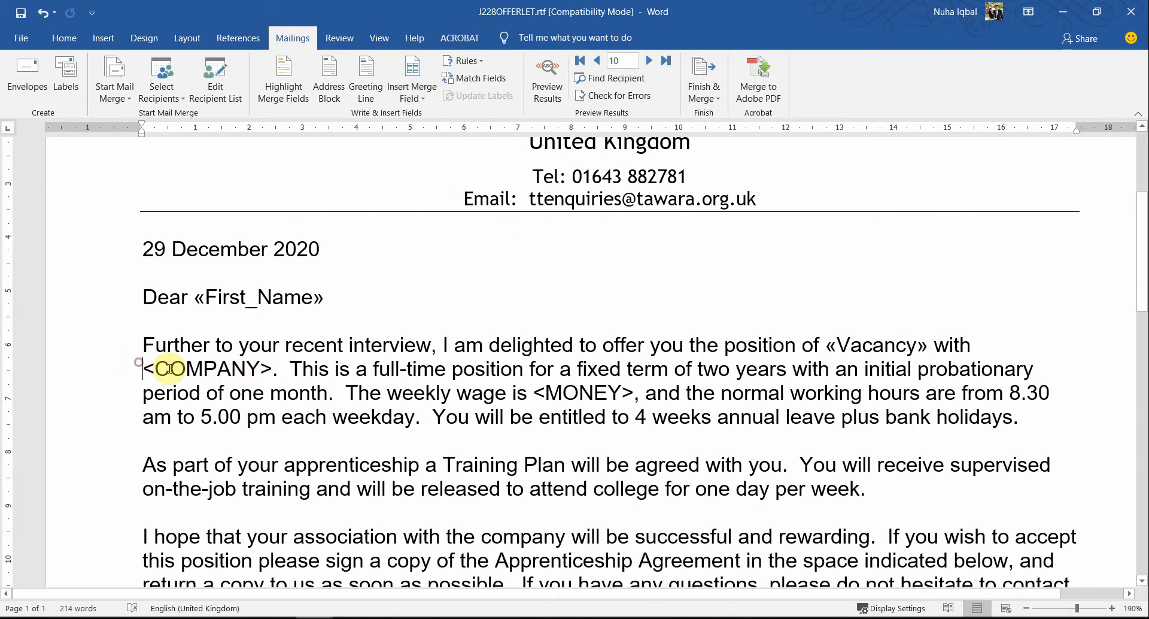
Step: Check the question paper's table and replace <COMPANY> in the first paragraph with the Employer merge field, keeping the full stop
left_click_drag(147, 367, 235, 368)
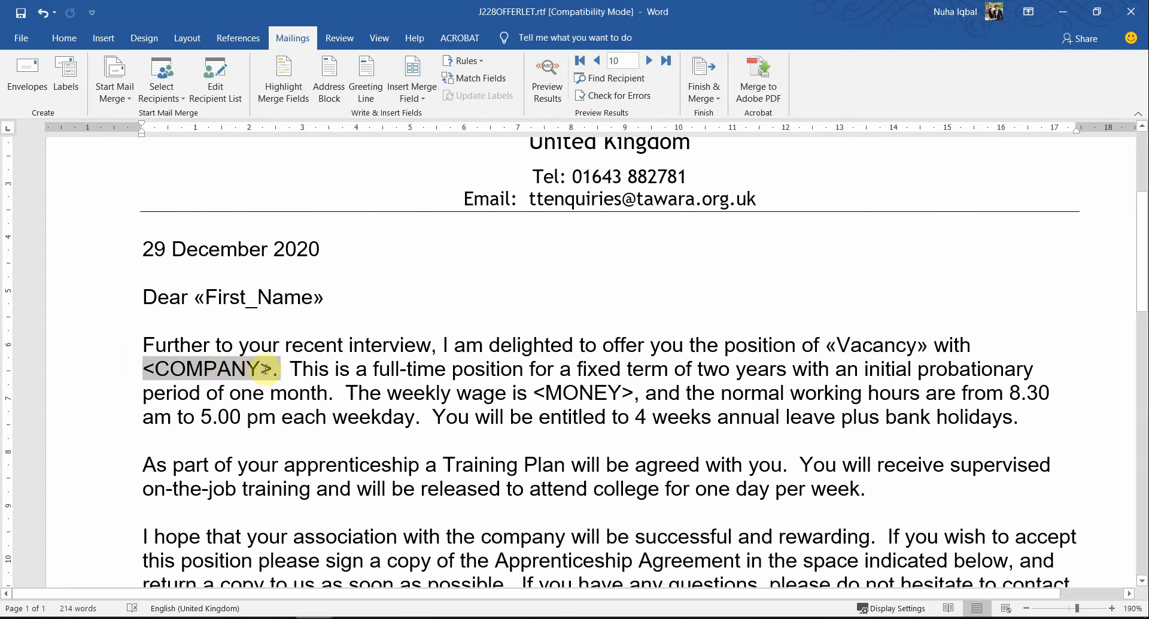
key("alt+Tab")
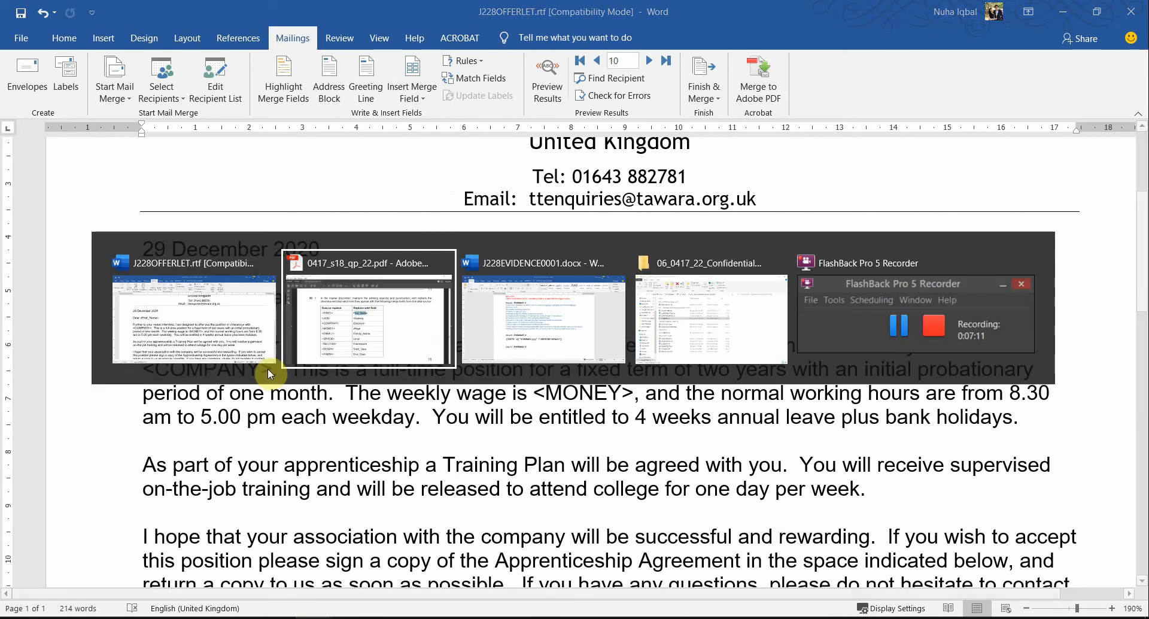
key("alt+Tab")
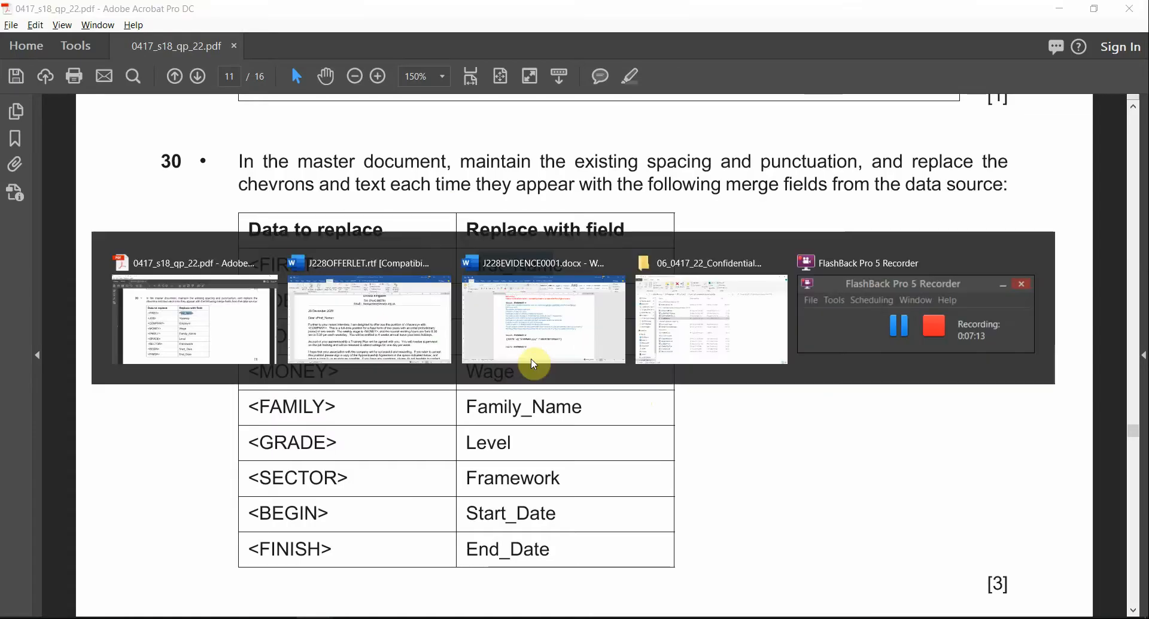
left_click(411, 105)
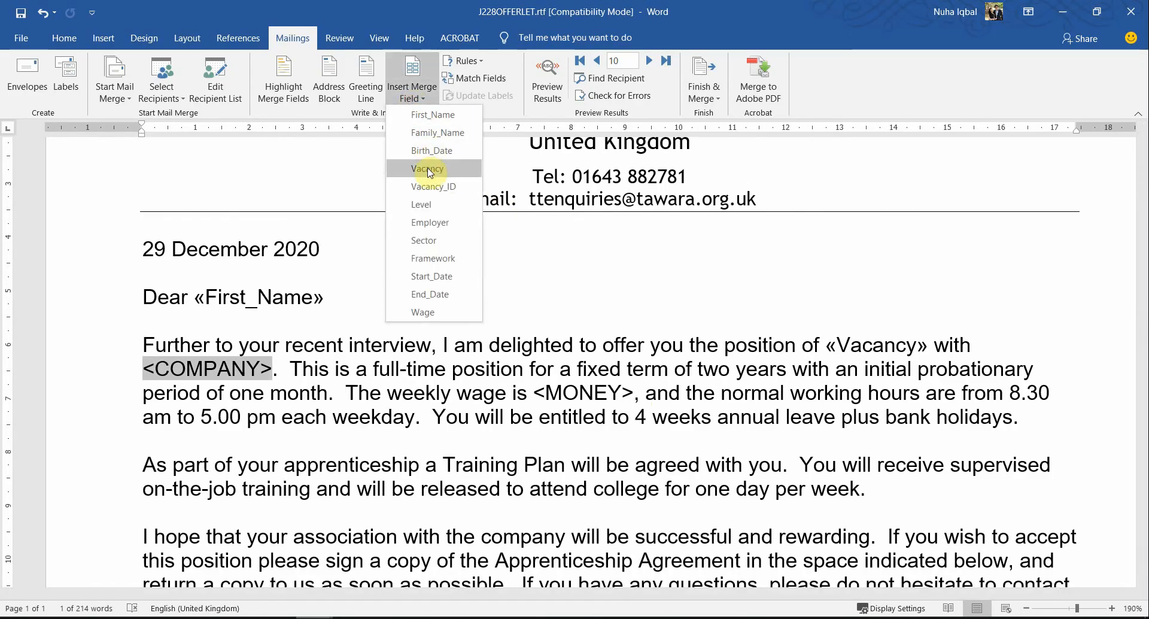
left_click(424, 224)
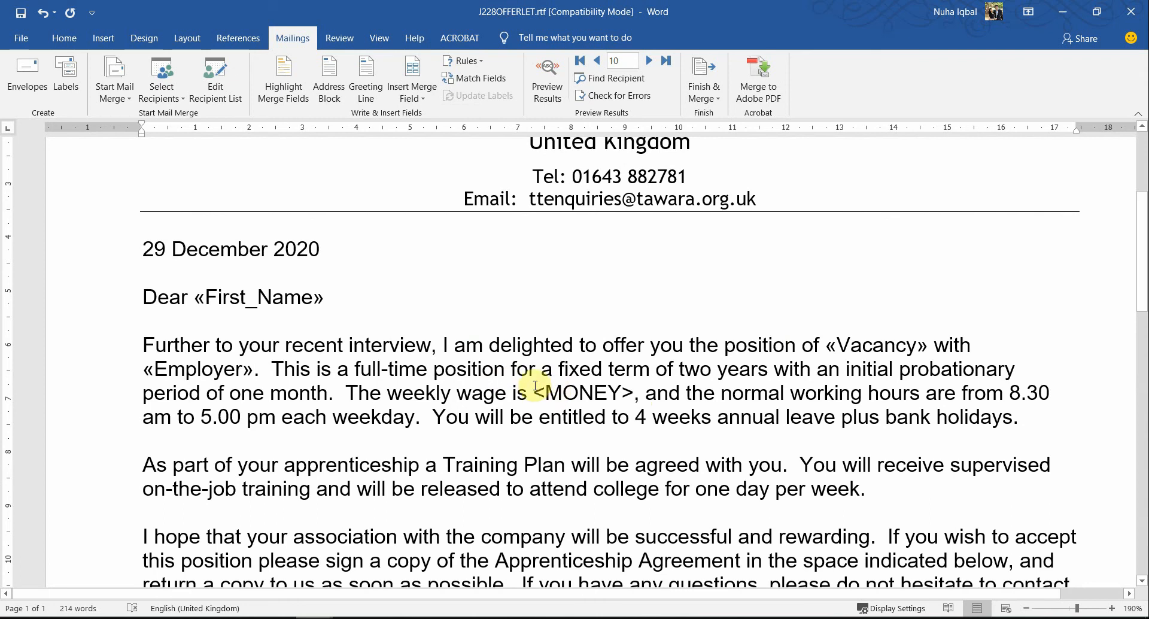
Step: Check the question paper's table and replace <MONEY> in the weekly wage sentence with the Wage merge field, keeping the comma
left_click_drag(576, 392, 626, 391)
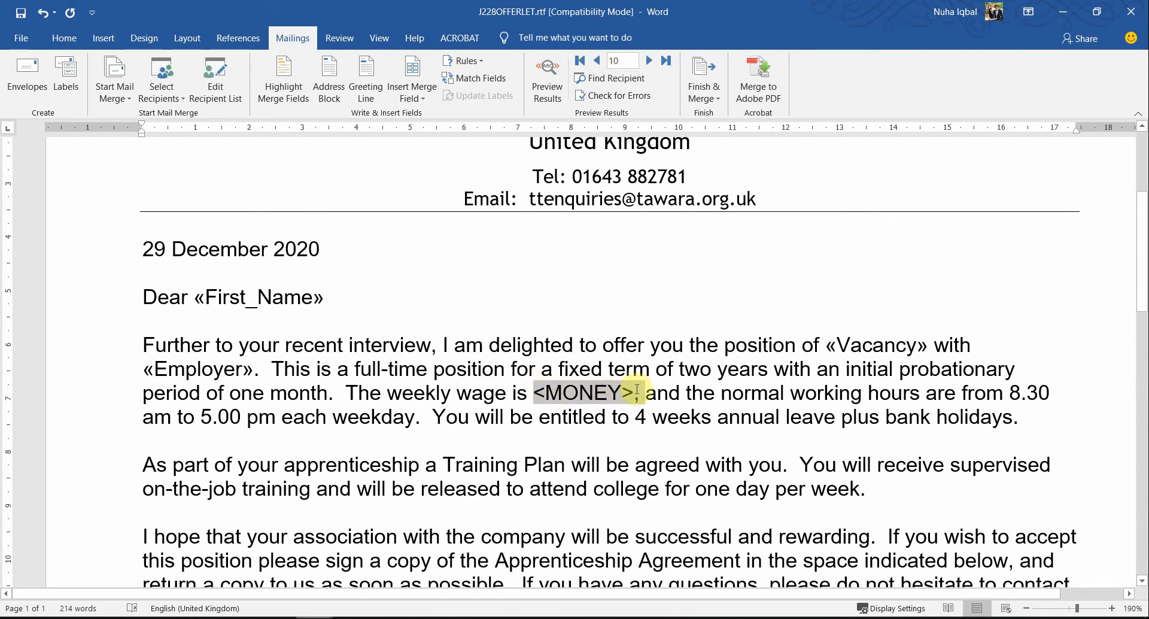
key("alt+Tab")
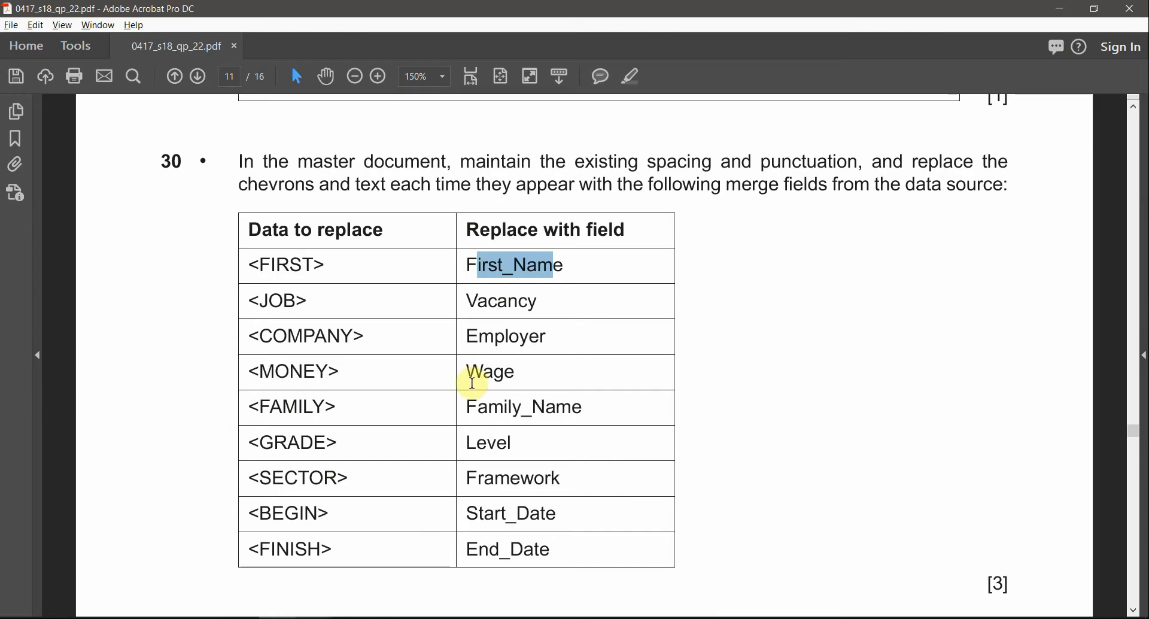
key("alt+Tab")
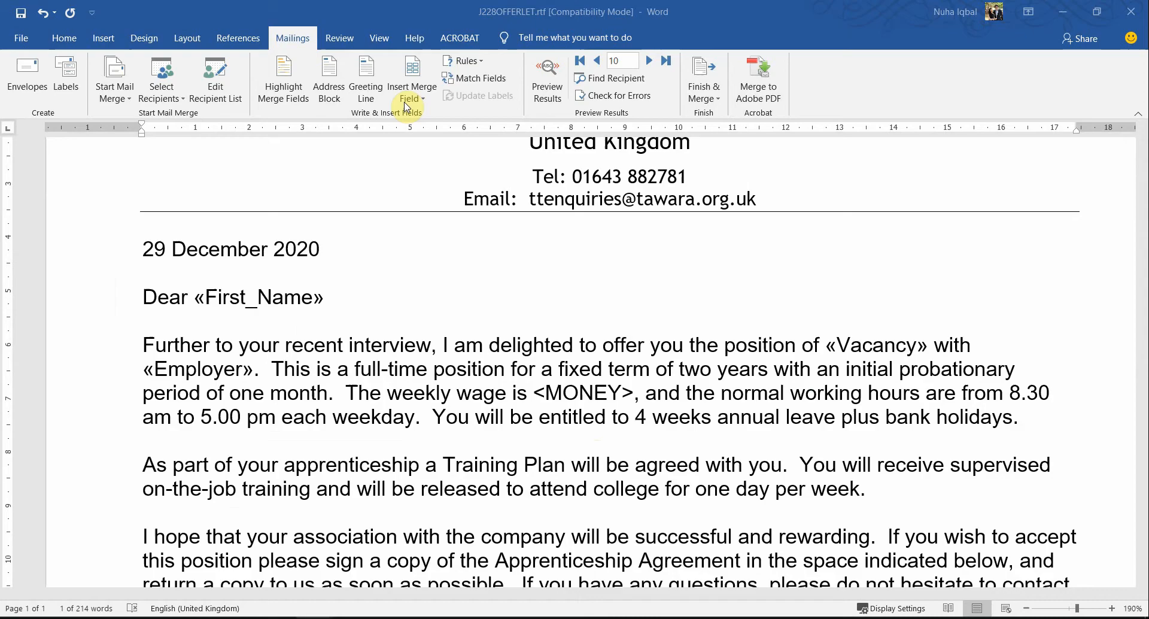
left_click(419, 96)
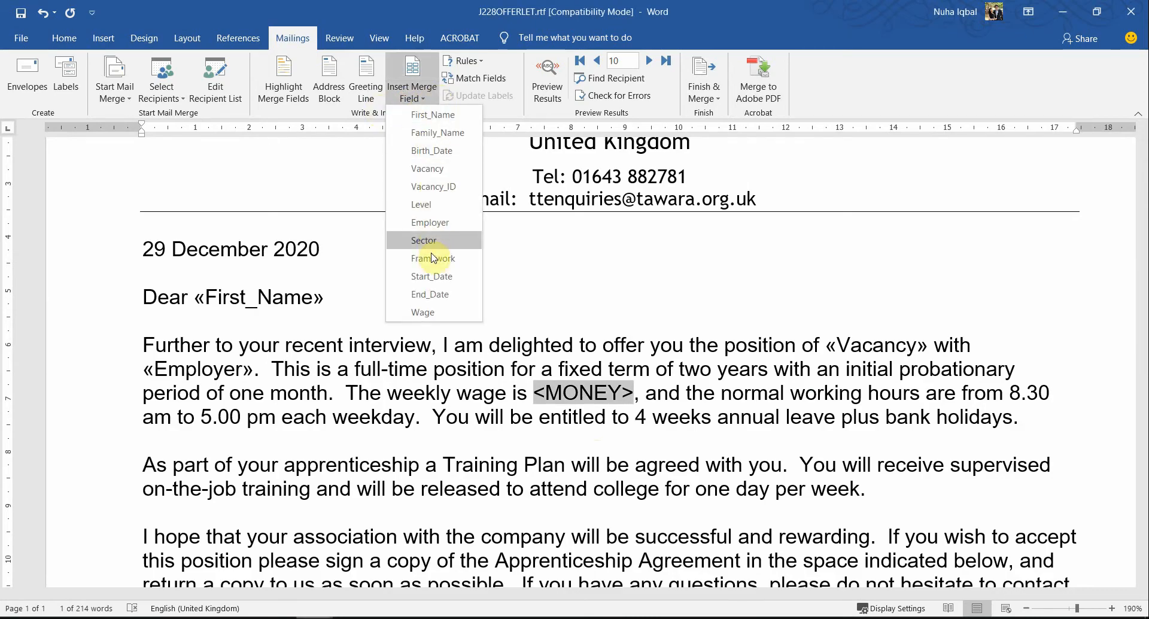
left_click(422, 311)
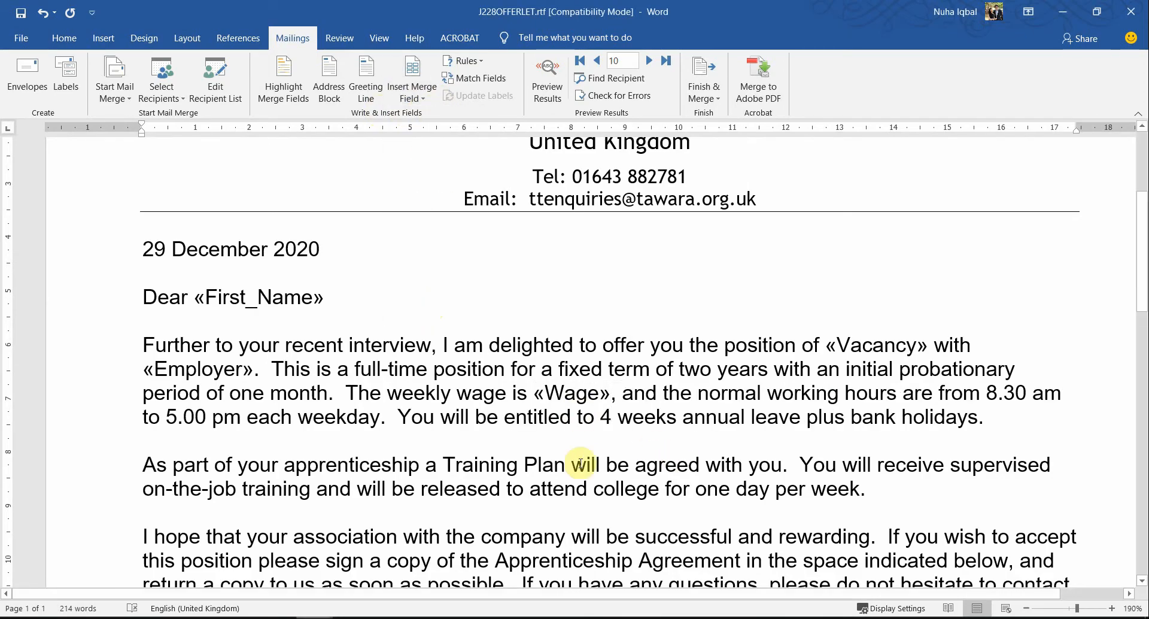
Step: Look through the whole letter, including the Apprenticeship Agreement table, for inserted merge fields and remaining placeholders
scroll(772, 455, "down", 5)
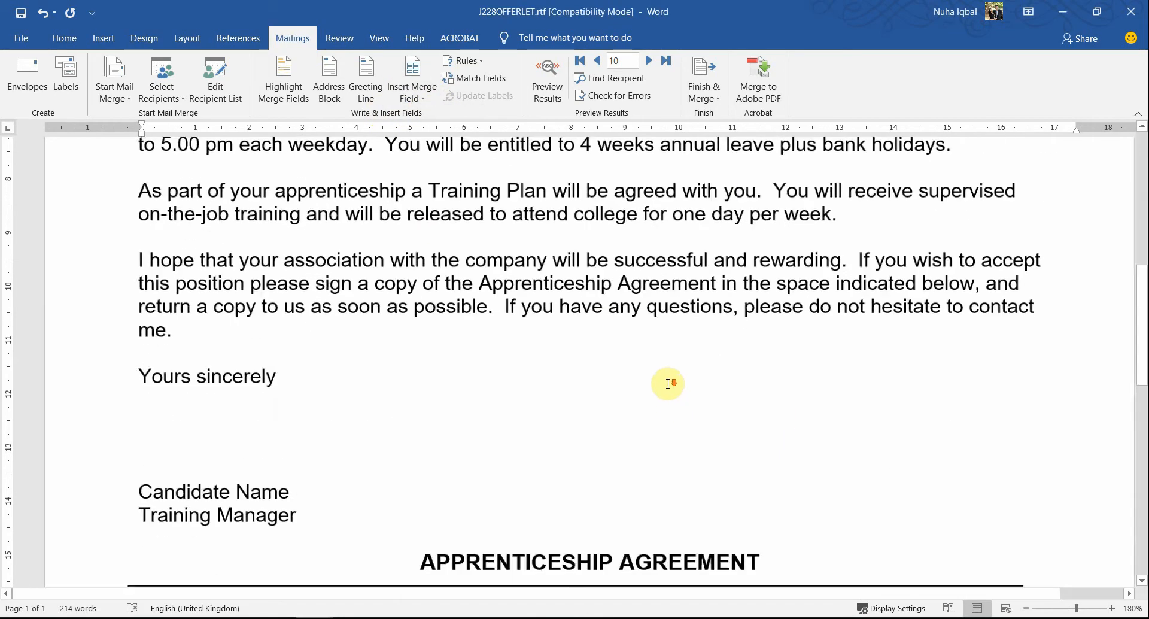
scroll(668, 383, "down", 1)
scroll(667, 384, "up", 4)
scroll(668, 384, "down", 3)
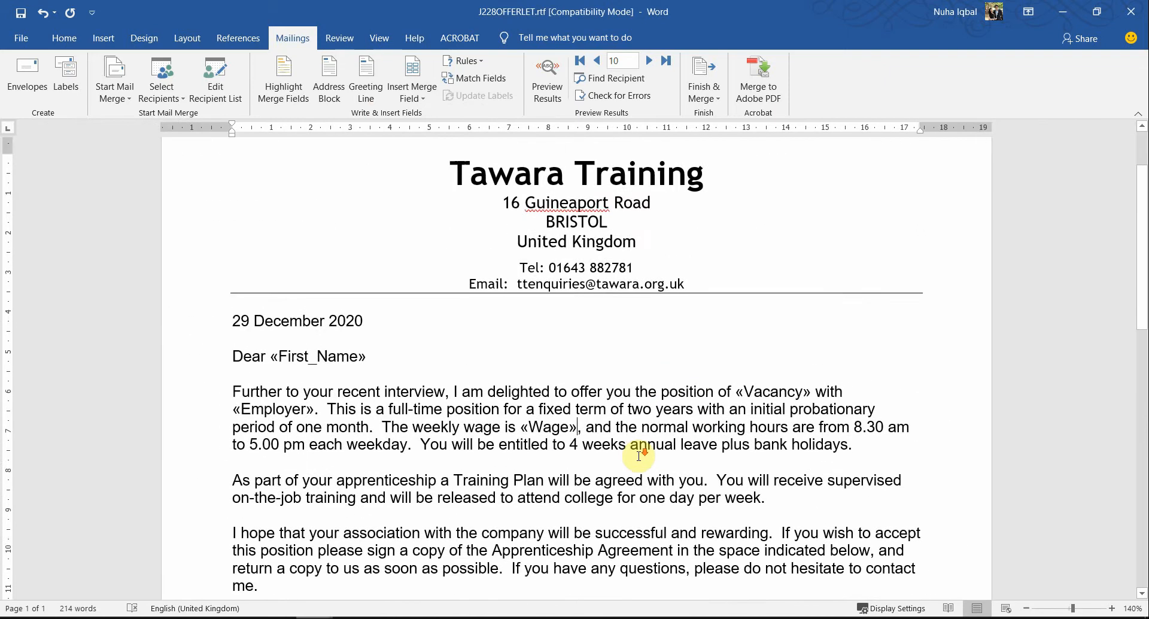
scroll(639, 456, "down", 3)
key("ctrl+a")
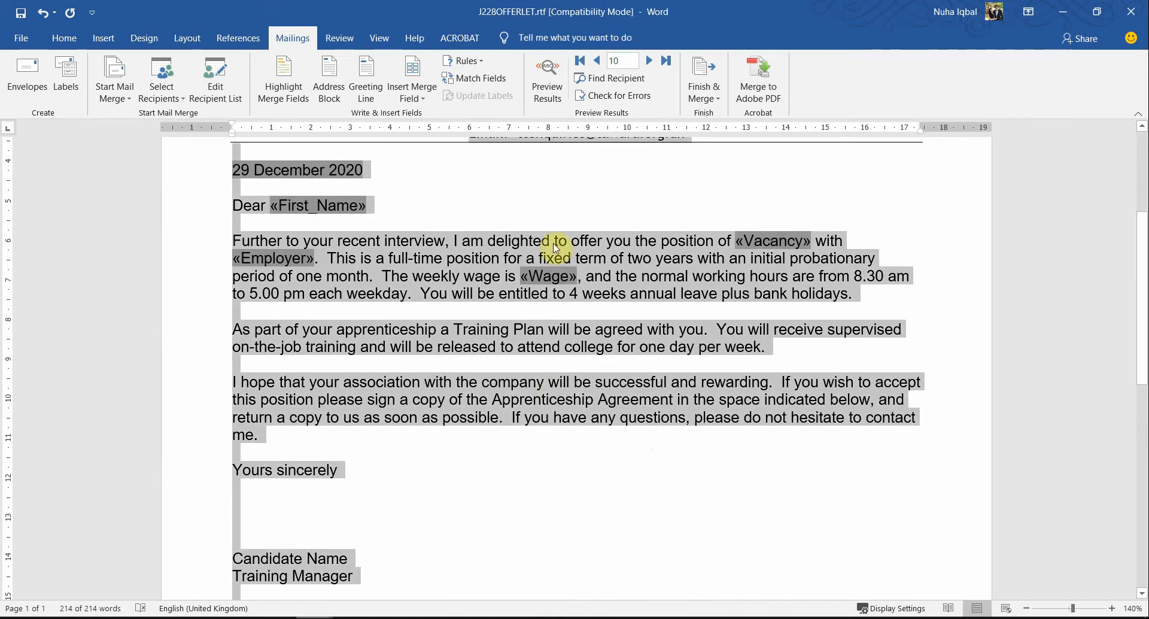
scroll(365, 498, "down", 5)
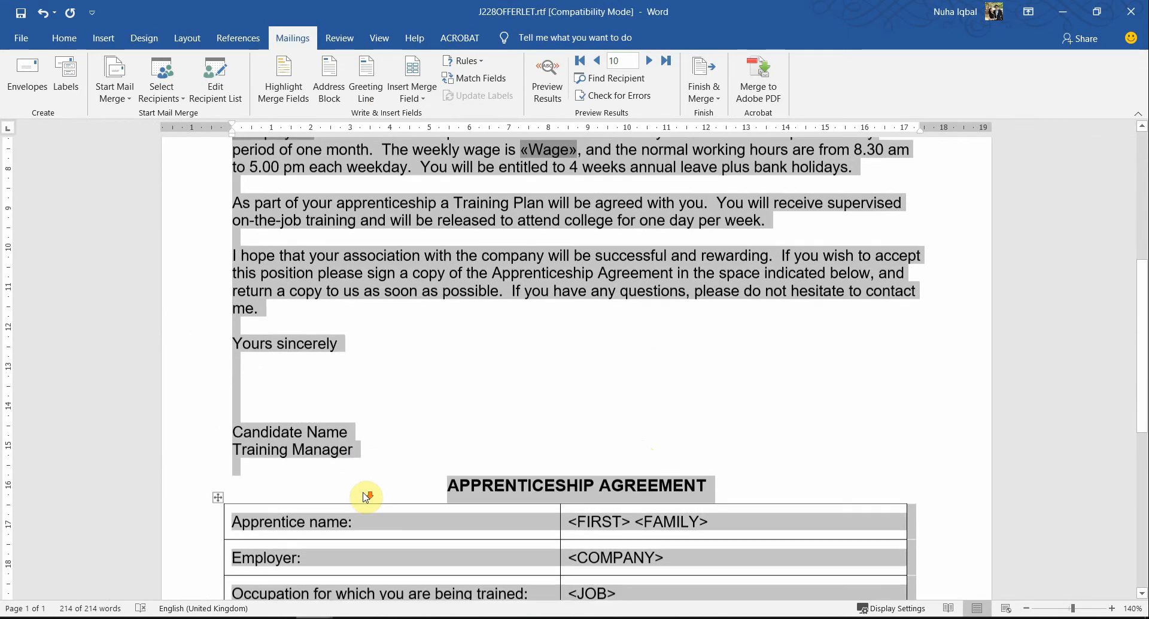
scroll(366, 497, "up", 2)
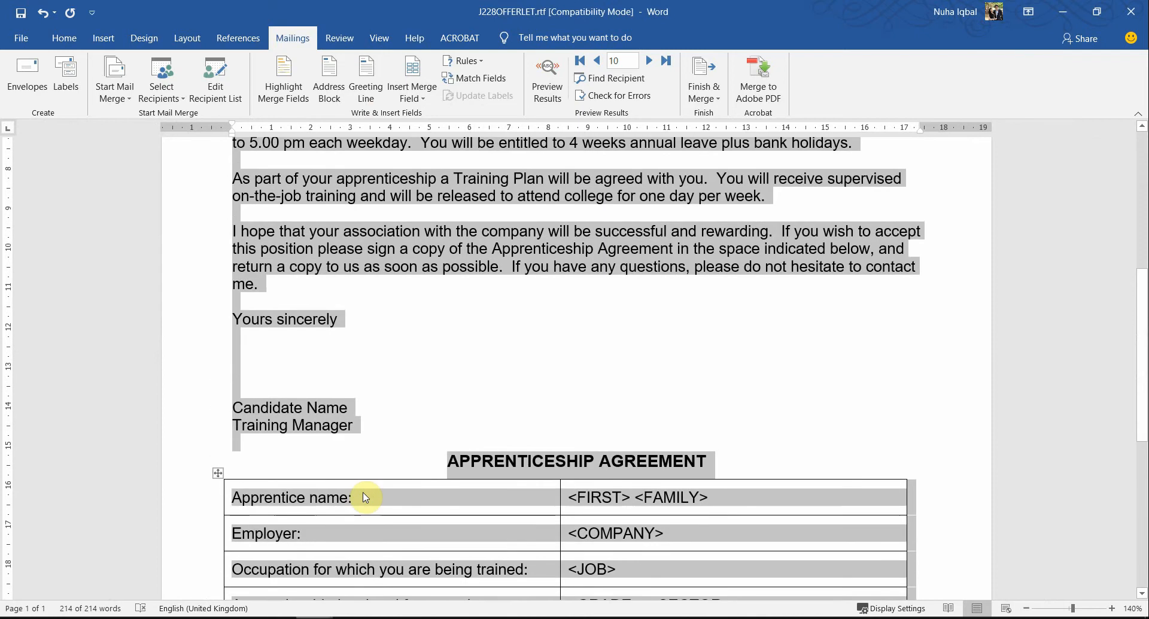
scroll(365, 496, "down", 5)
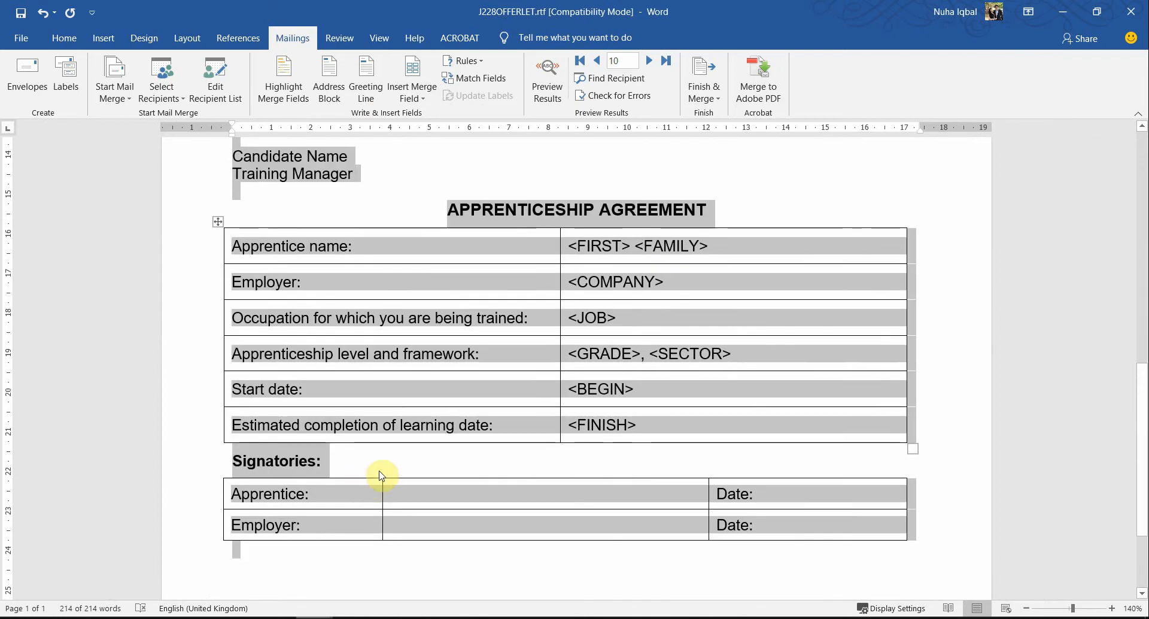
left_click(703, 264)
scroll(697, 290, "up", 8)
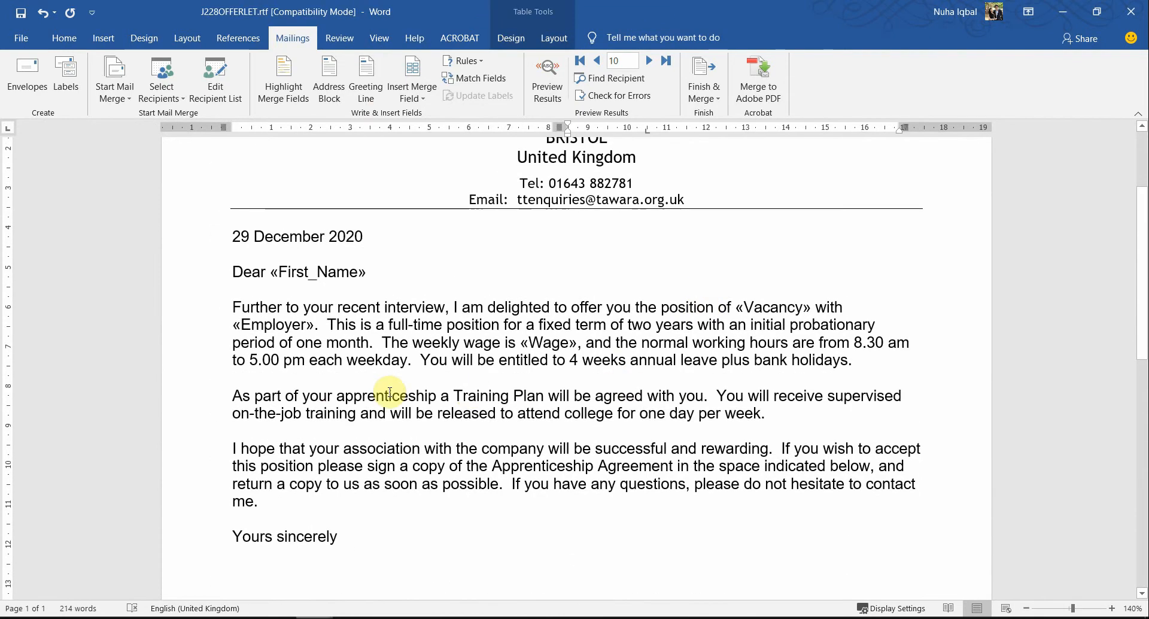
left_click_drag(328, 407, 438, 519)
Step: Replace <FIRST> in the Apprenticeship Agreement table's apprentice name row with the First_Name merge field, and check the question paper's table
scroll(440, 519, "down", 4)
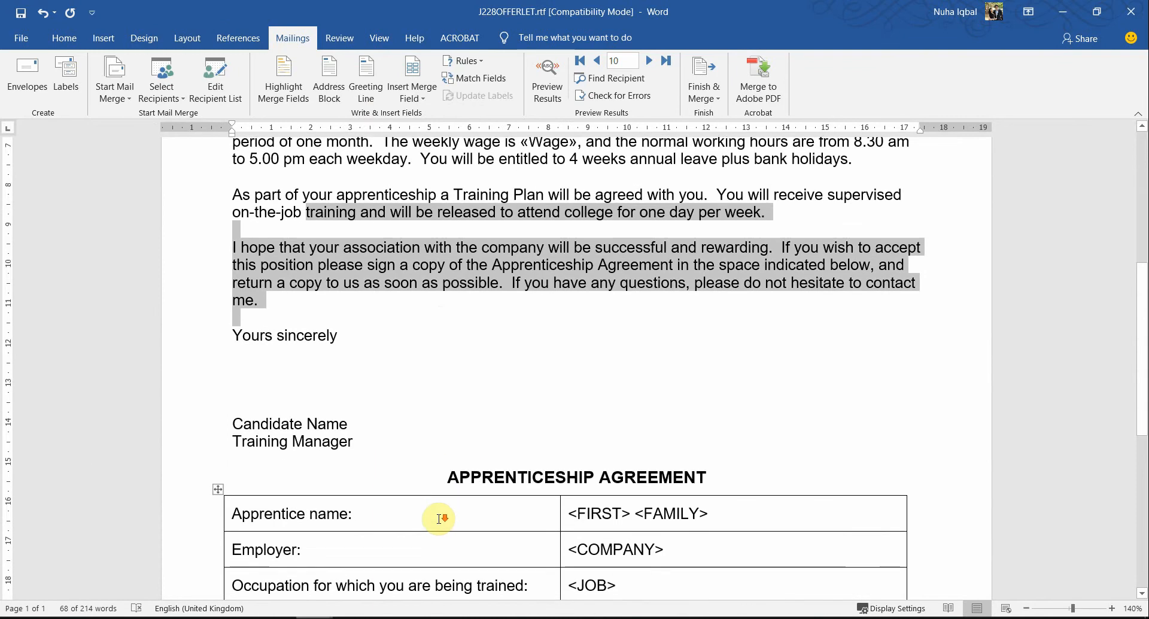
scroll(440, 518, "down", 3)
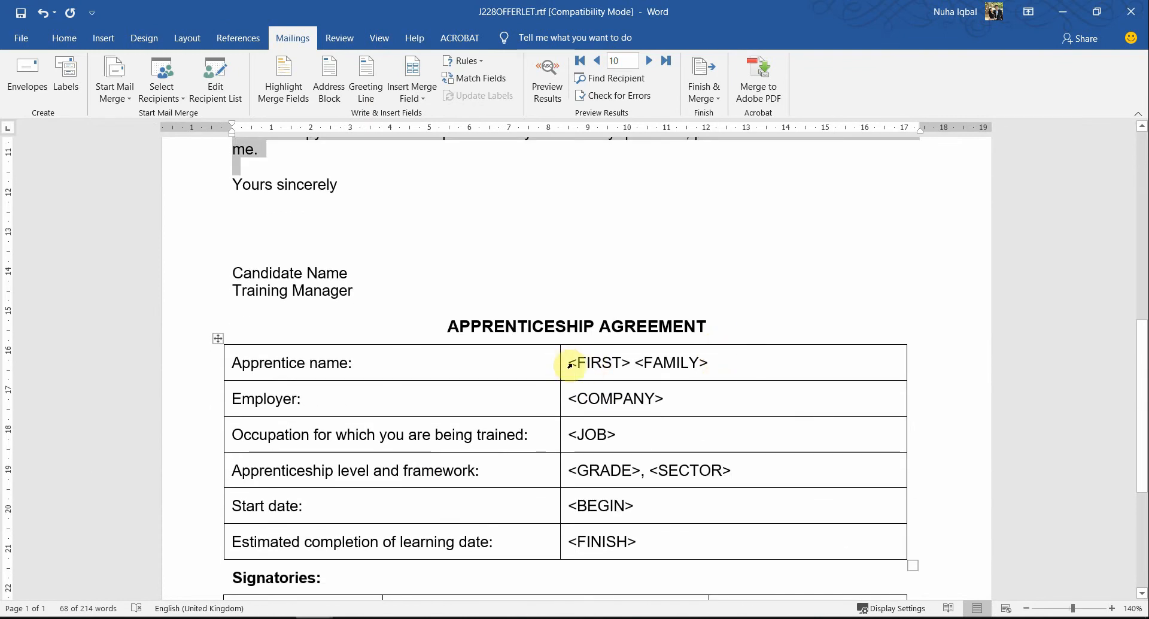
left_click_drag(601, 365, 626, 363)
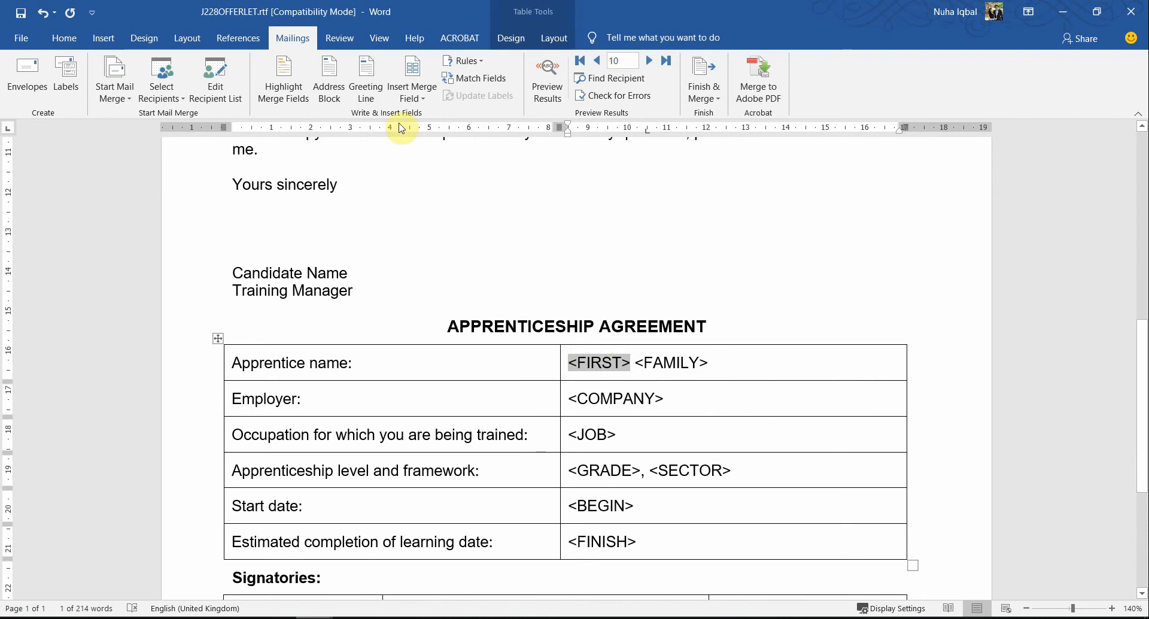
left_click(415, 99)
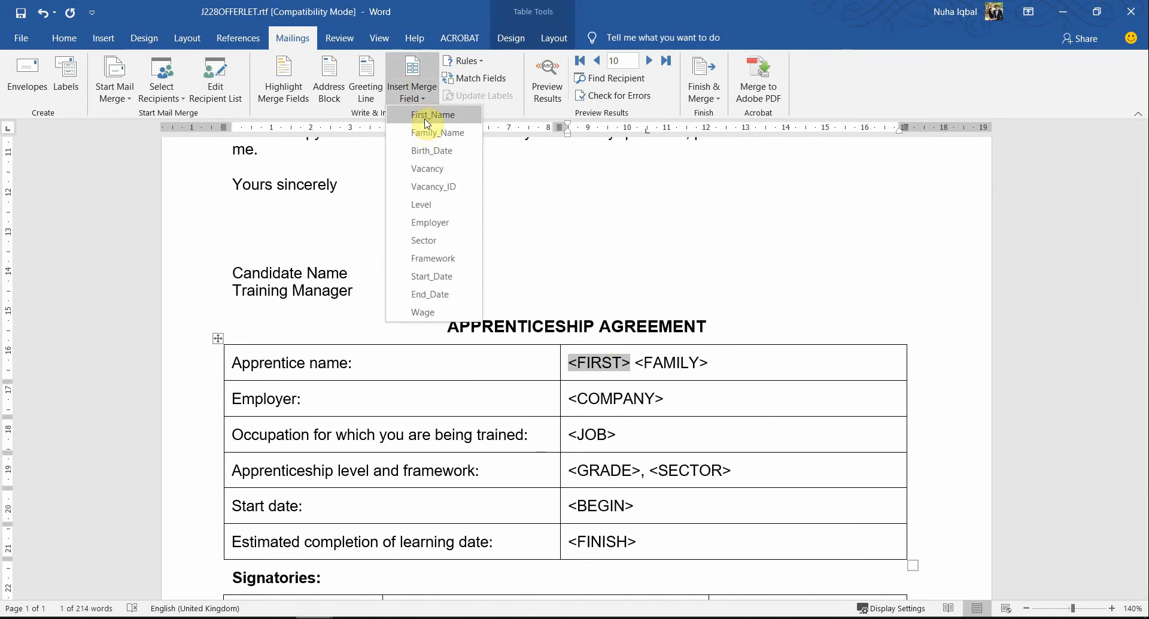
left_click(431, 115)
key("alt+Tab")
double_click(288, 261)
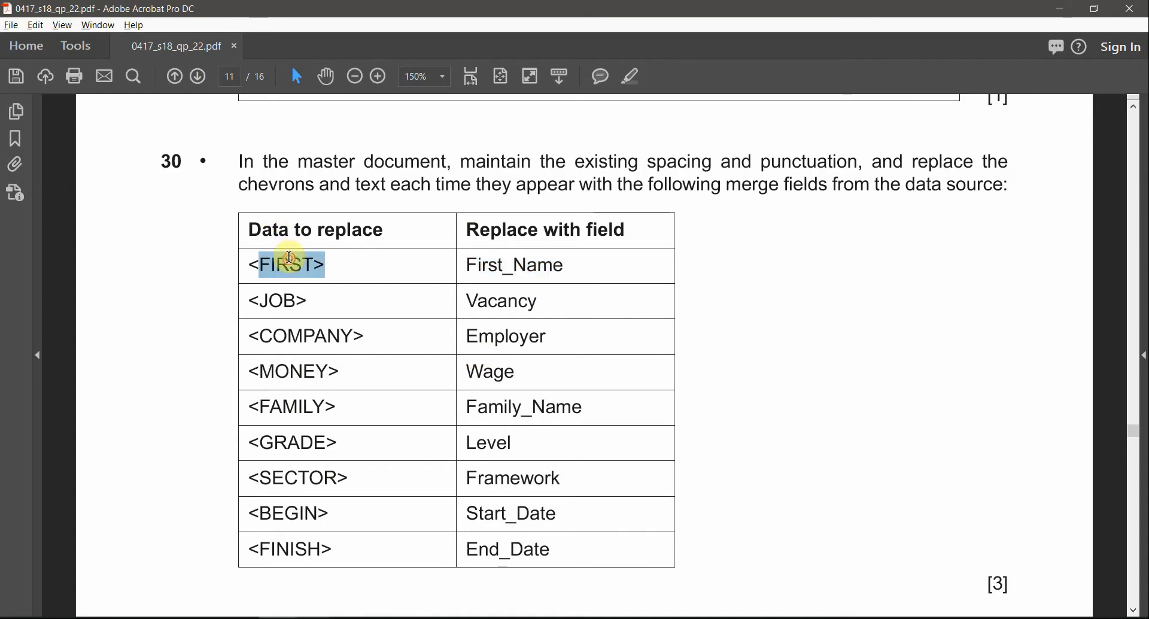
key("alt+Tab")
Step: Check the question paper's table and replace <FAMILY> in the apprentice name row with the Family_Name merge field, keeping the space before it
left_click_drag(743, 362, 682, 362)
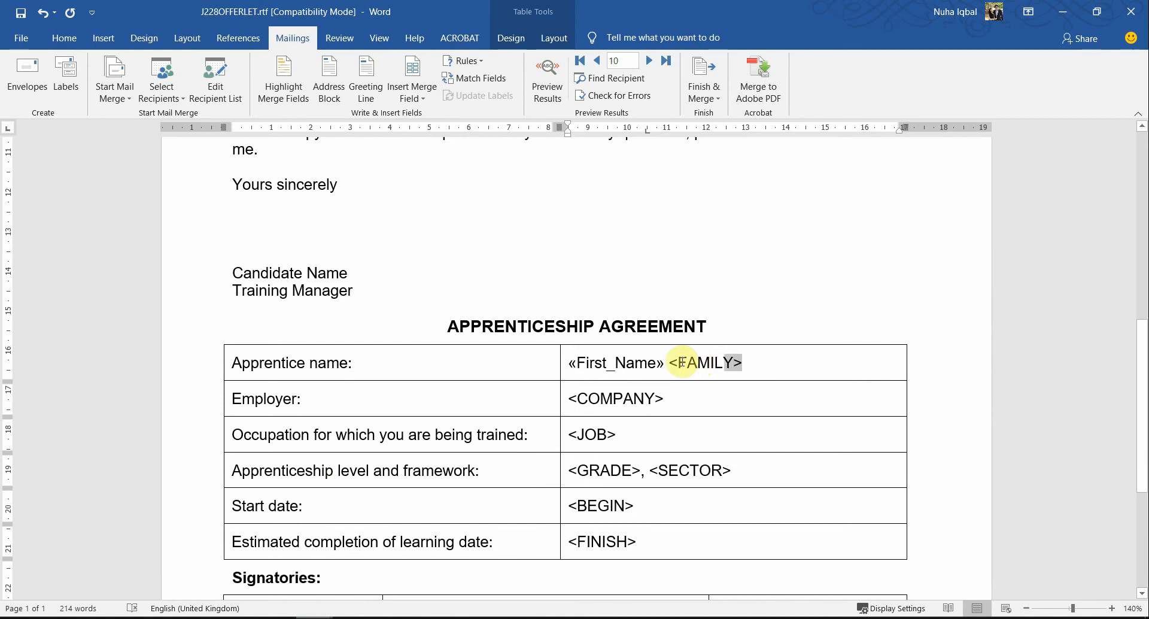
key("alt+Tab")
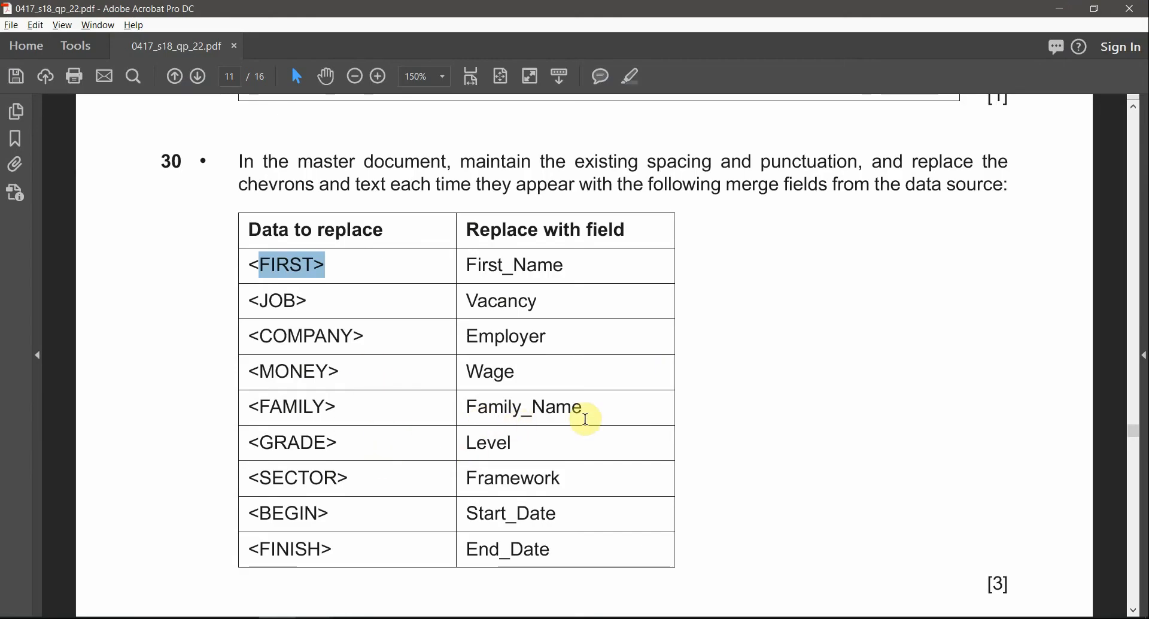
key("alt+Tab")
left_click(412, 90)
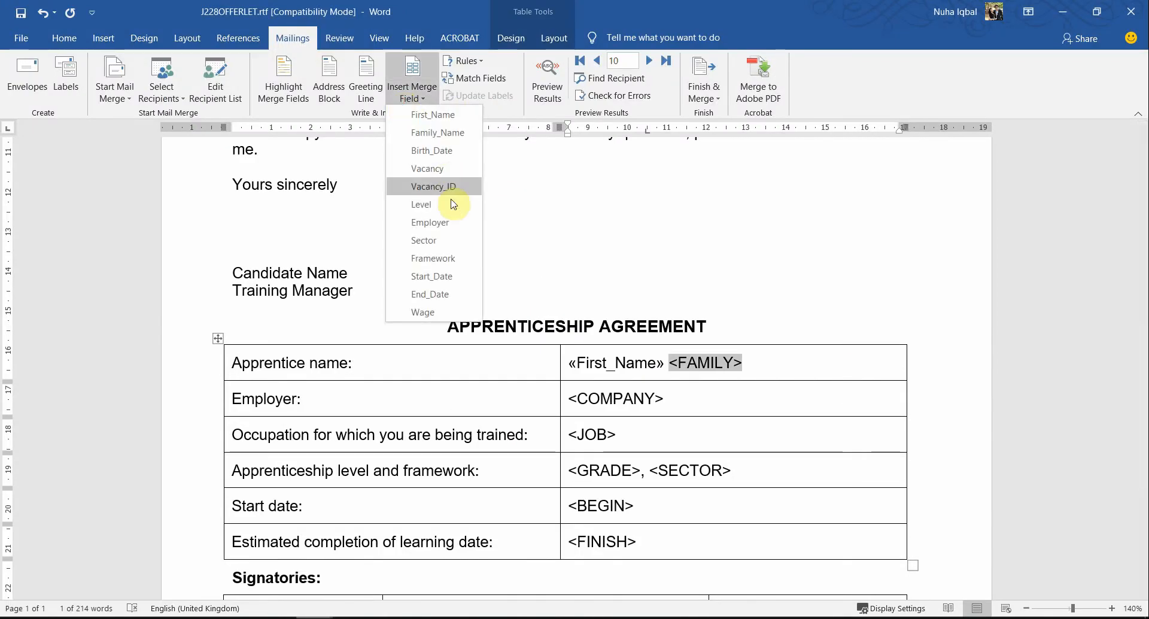
left_click(454, 133)
Step: Check the question paper's table and replace <COMPANY> in the agreement table's employer row with the Employer merge field
left_click_drag(676, 398, 565, 401)
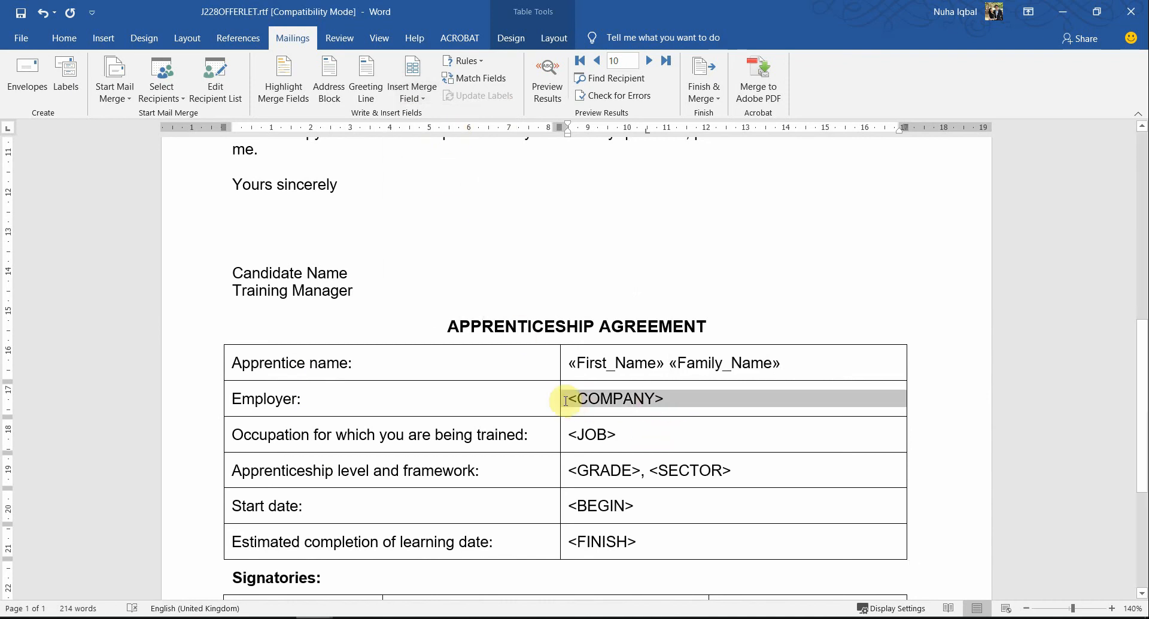
left_click(572, 399)
left_click(672, 397, "shift")
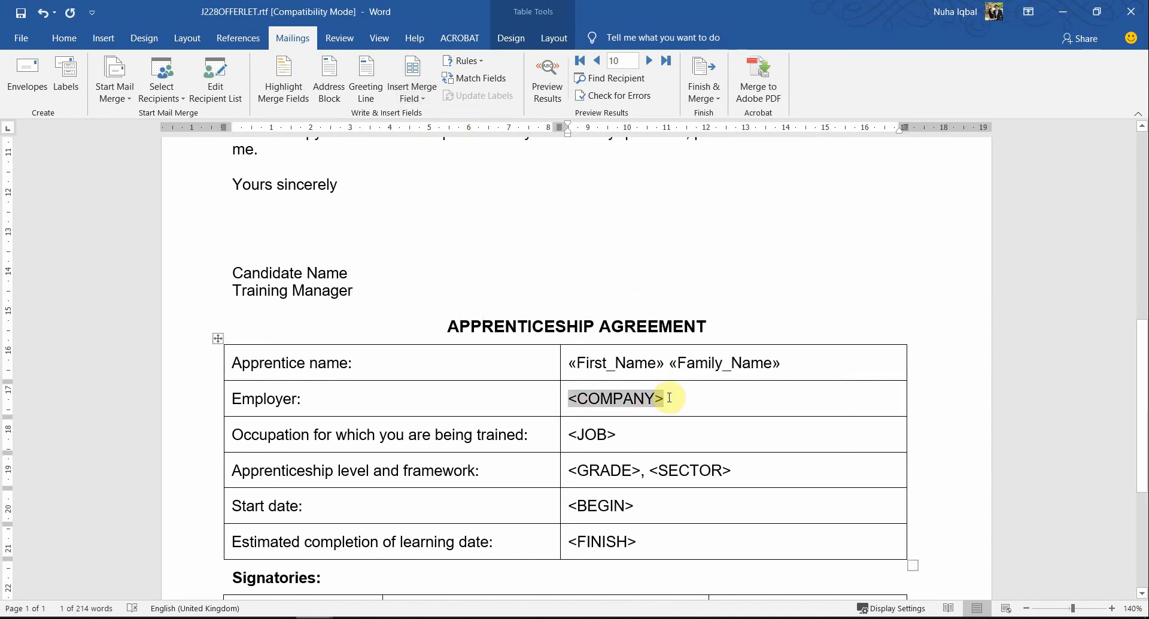
key("alt+Tab")
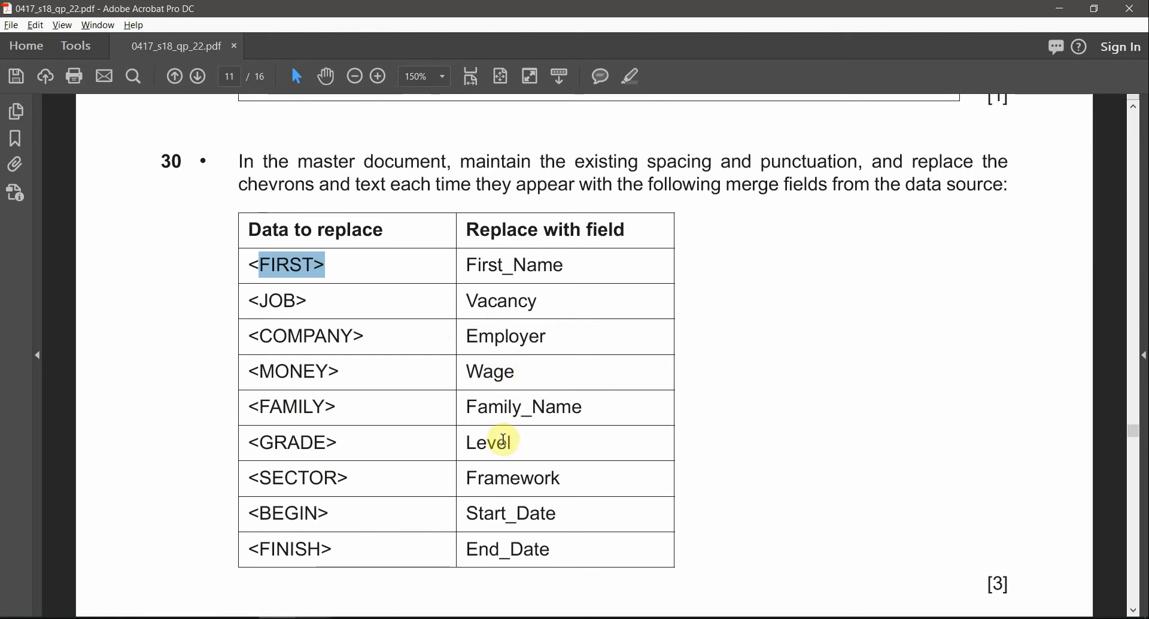
key("alt+Tab")
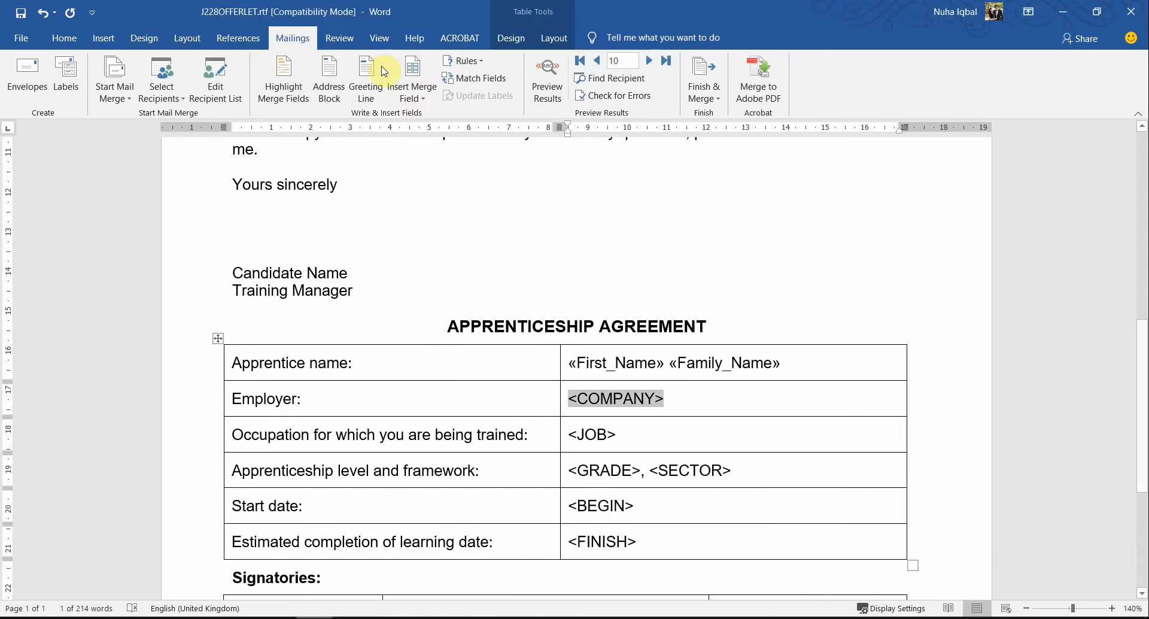
left_click(412, 90)
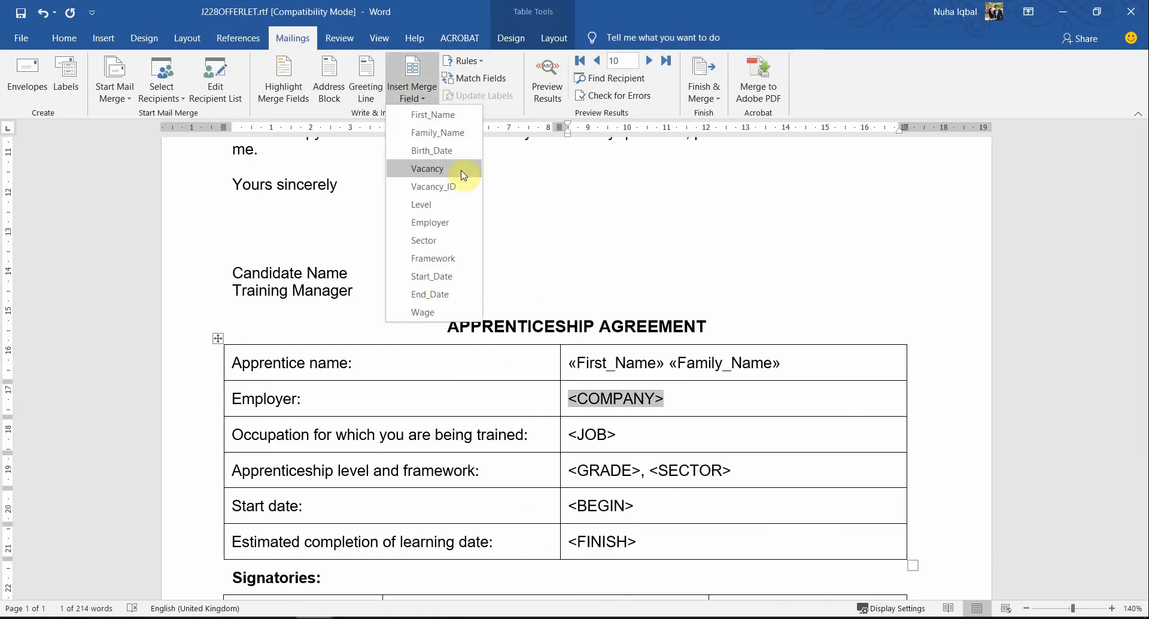
left_click(430, 223)
Step: Check the question paper's table and replace <JOB> in the agreement table's occupation row with the Vacancy merge field
left_click_drag(628, 432, 567, 435)
key("alt+Tab")
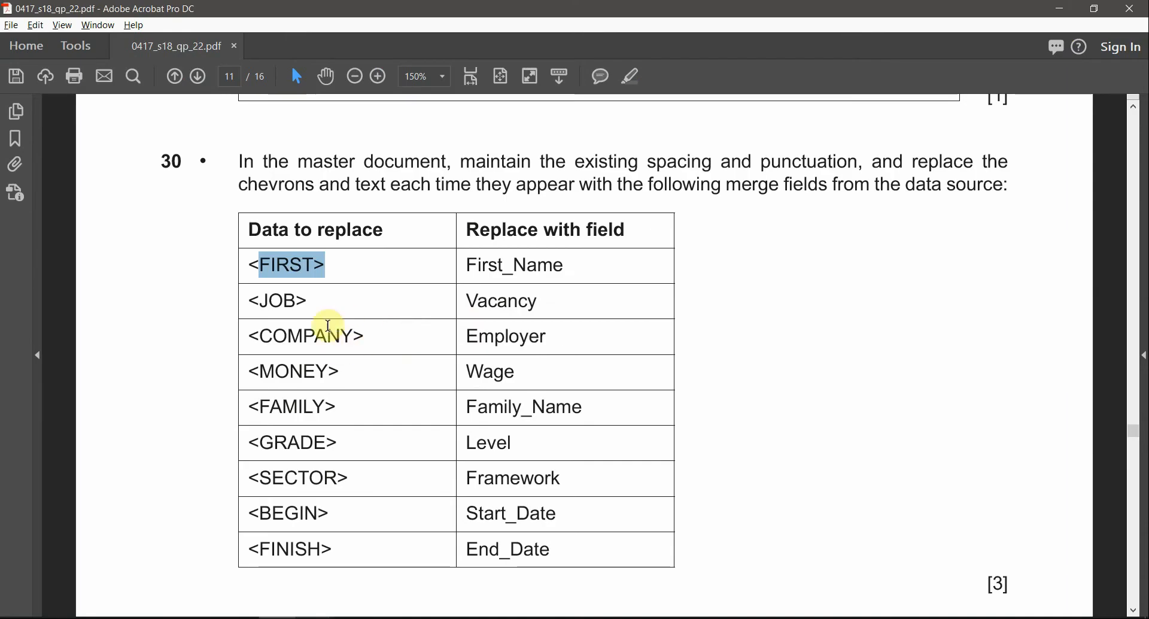
key("alt+Tab")
left_click(413, 93)
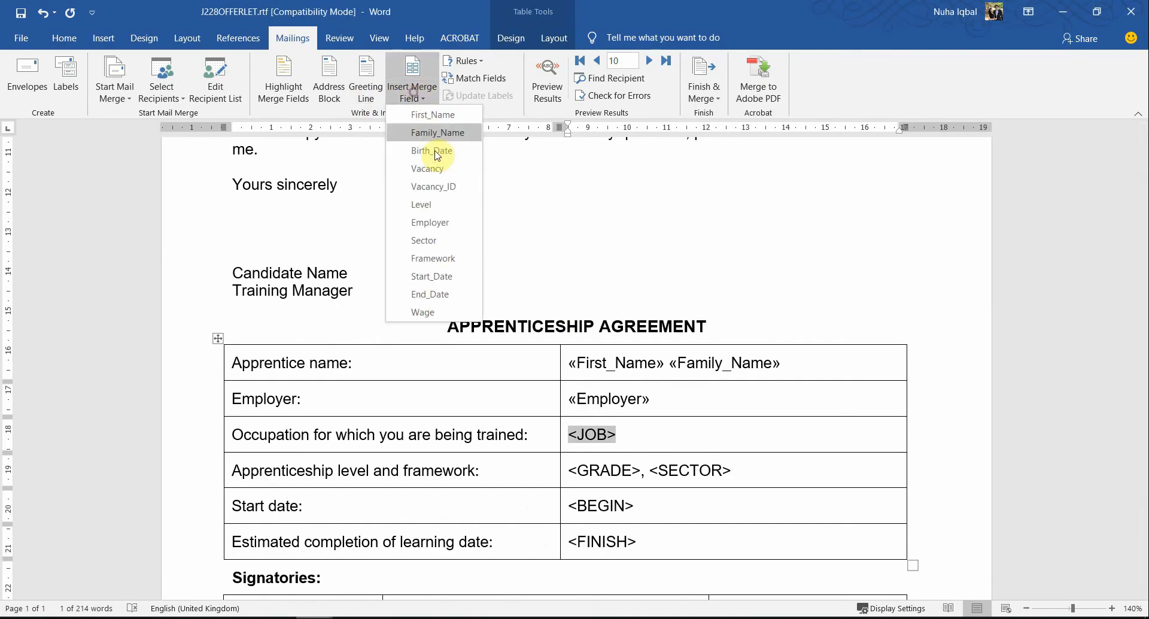
left_click(428, 168)
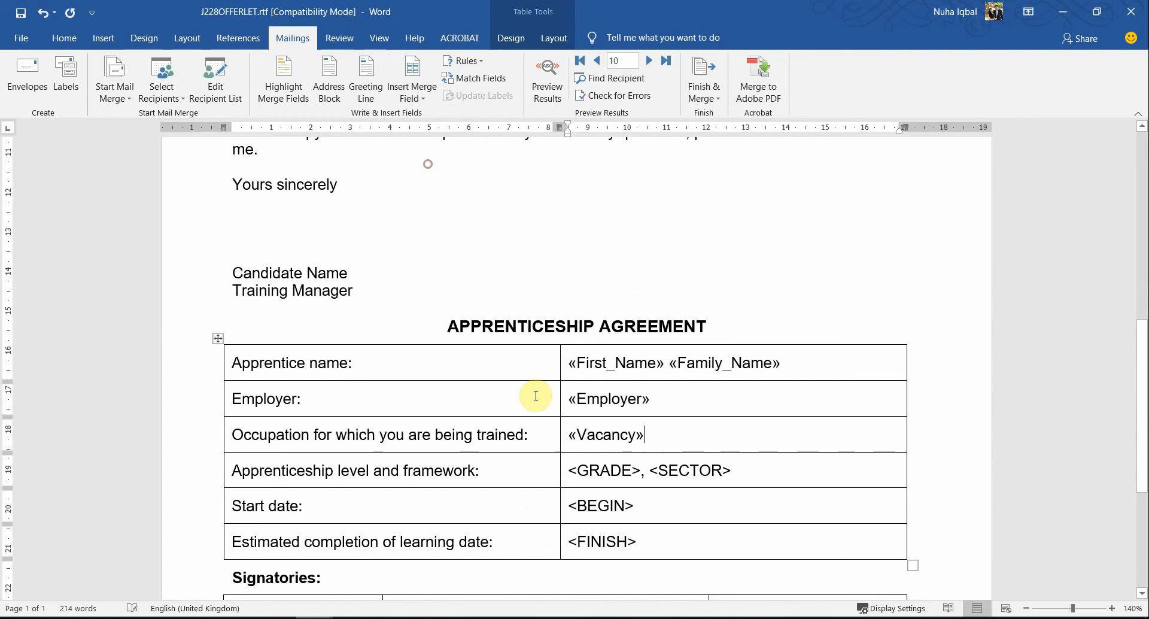
mouse_move(591, 468)
left_mouse_down()
mouse_move(612, 469)
mouse_move(579, 471)
left_mouse_up()
left_click(563, 465)
left_click(611, 471)
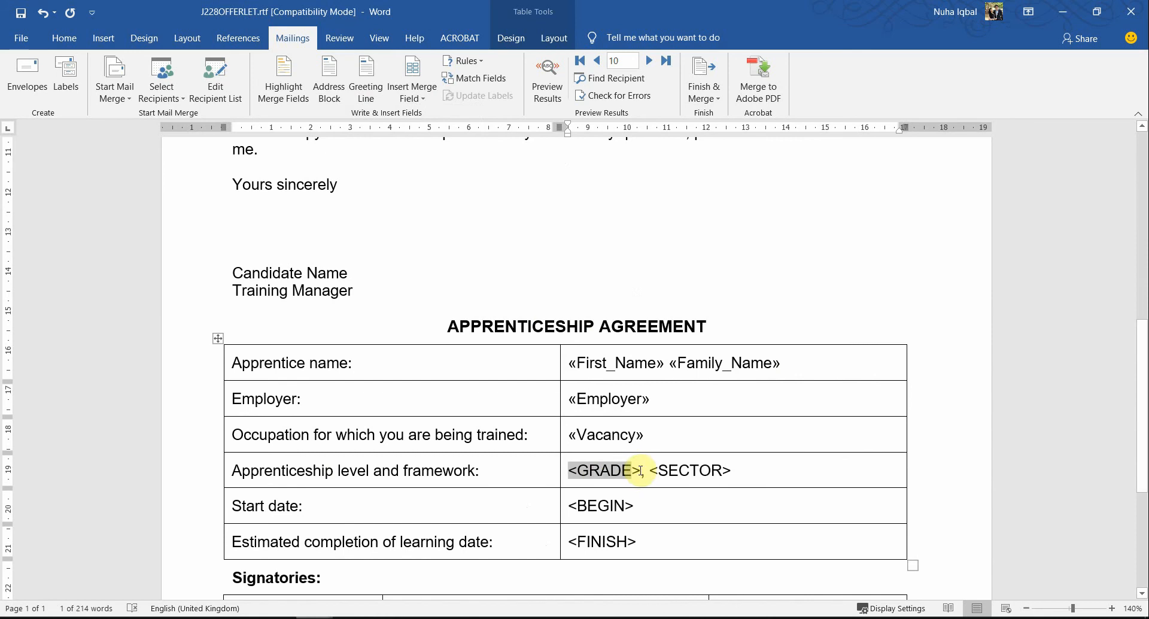
left_click_drag(641, 481, 653, 486)
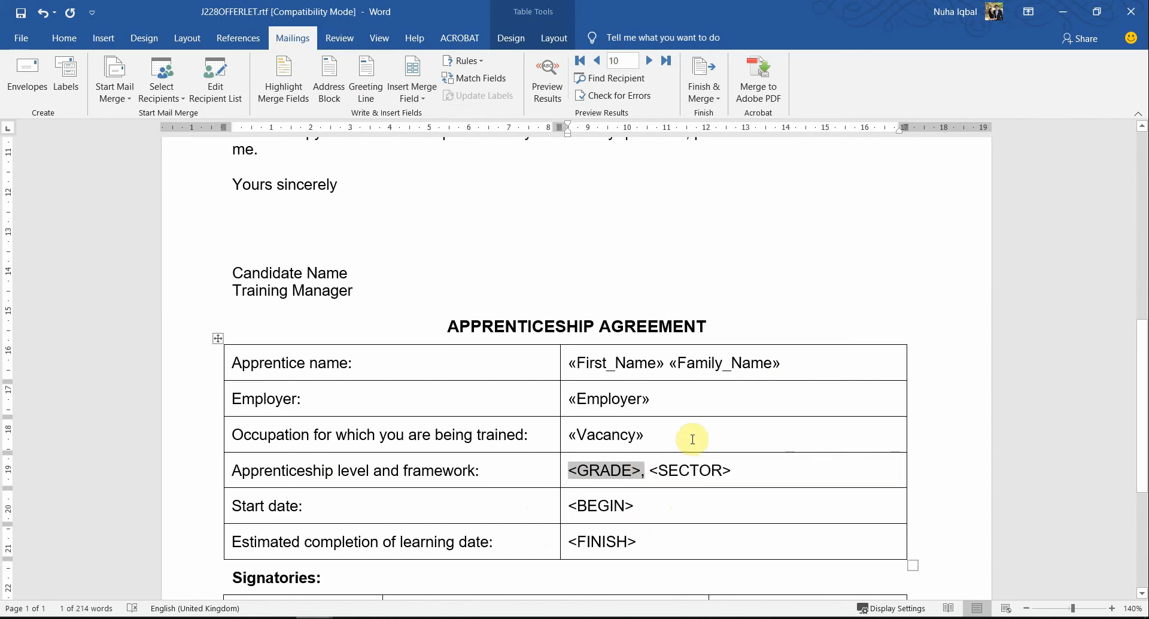
key("alt")
key("Left")
key("Left")
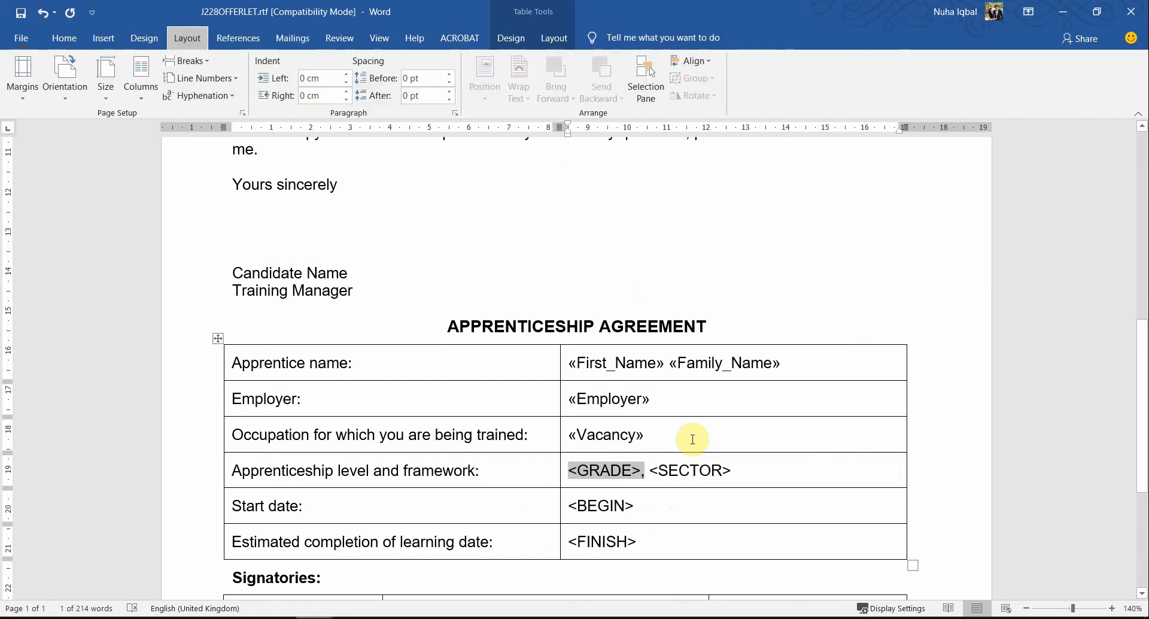
left_click(632, 471)
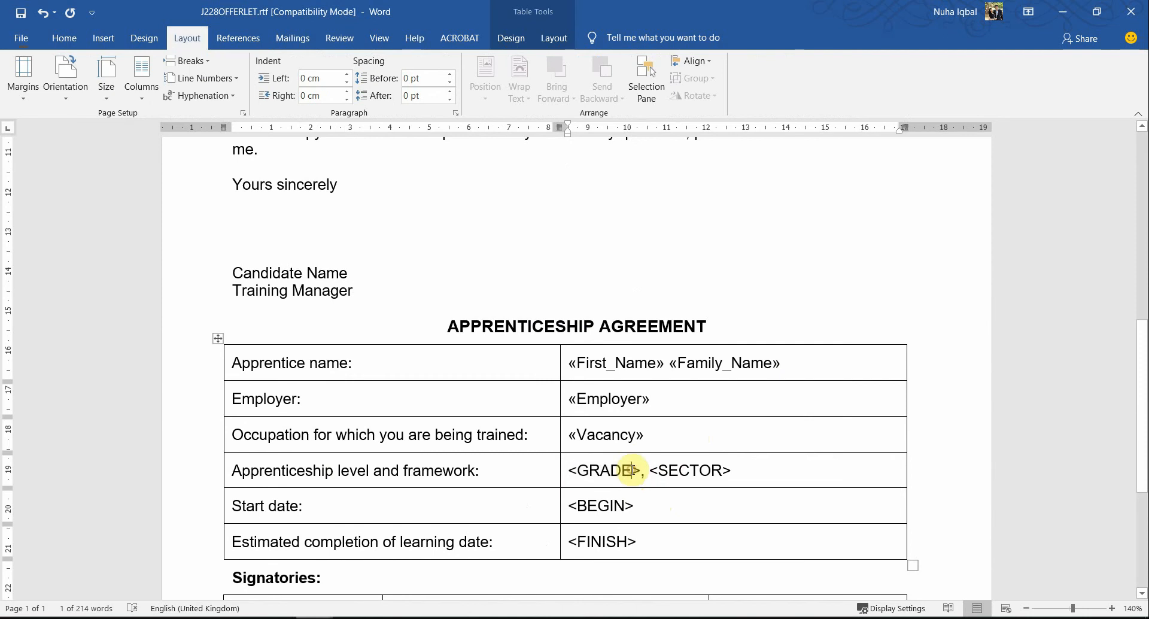
Step: Check the question paper's table and replace <GRADE> in the level and framework row with the Level merge field, keeping the comma
left_click(563, 471)
left_click(580, 475)
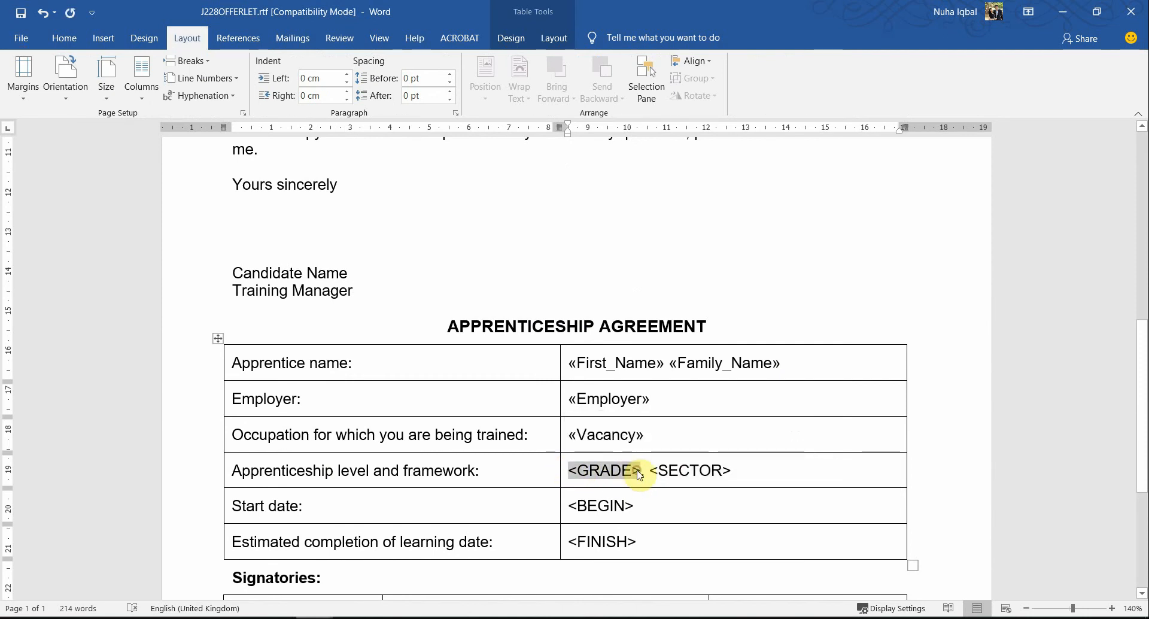
key("alt+Tab")
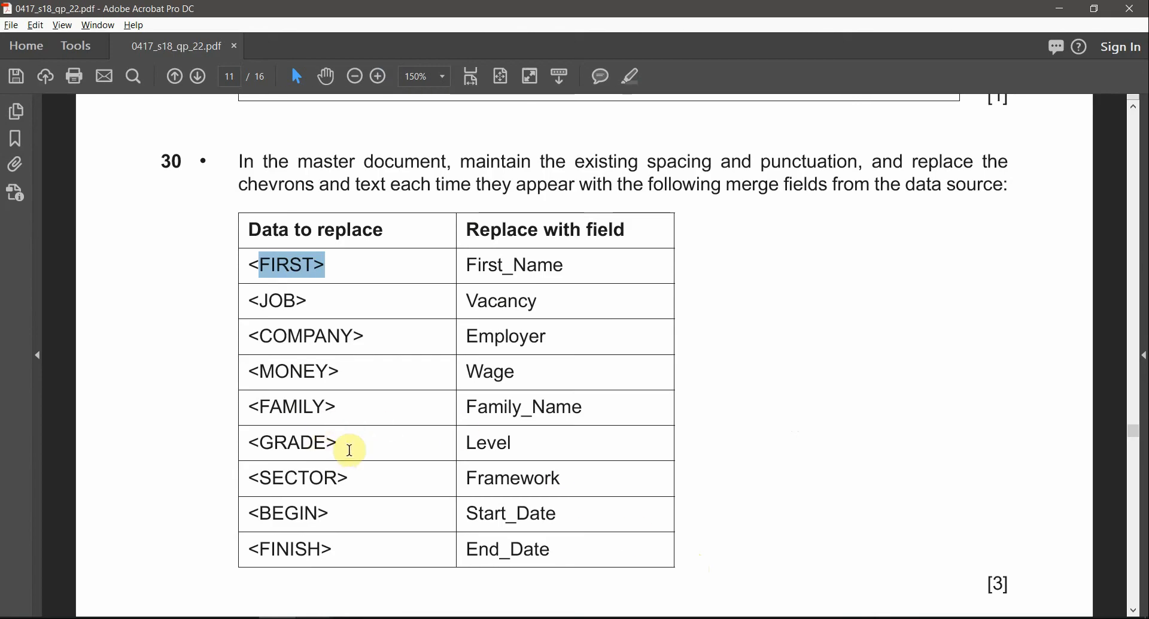
left_click(487, 442)
key("alt+Tab")
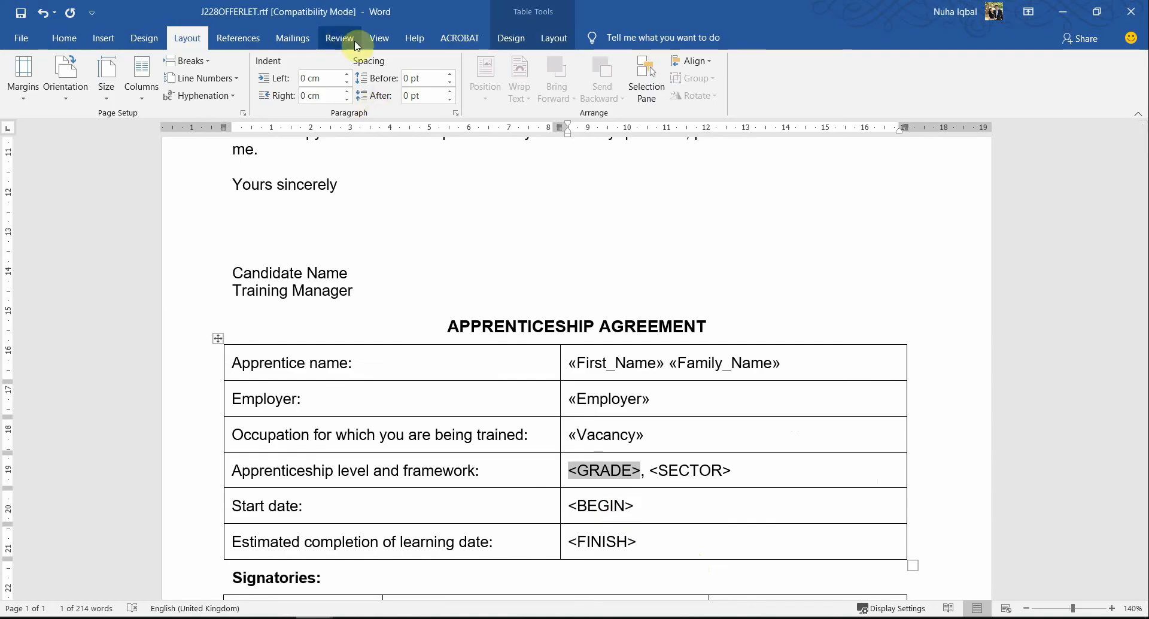
left_click(292, 38)
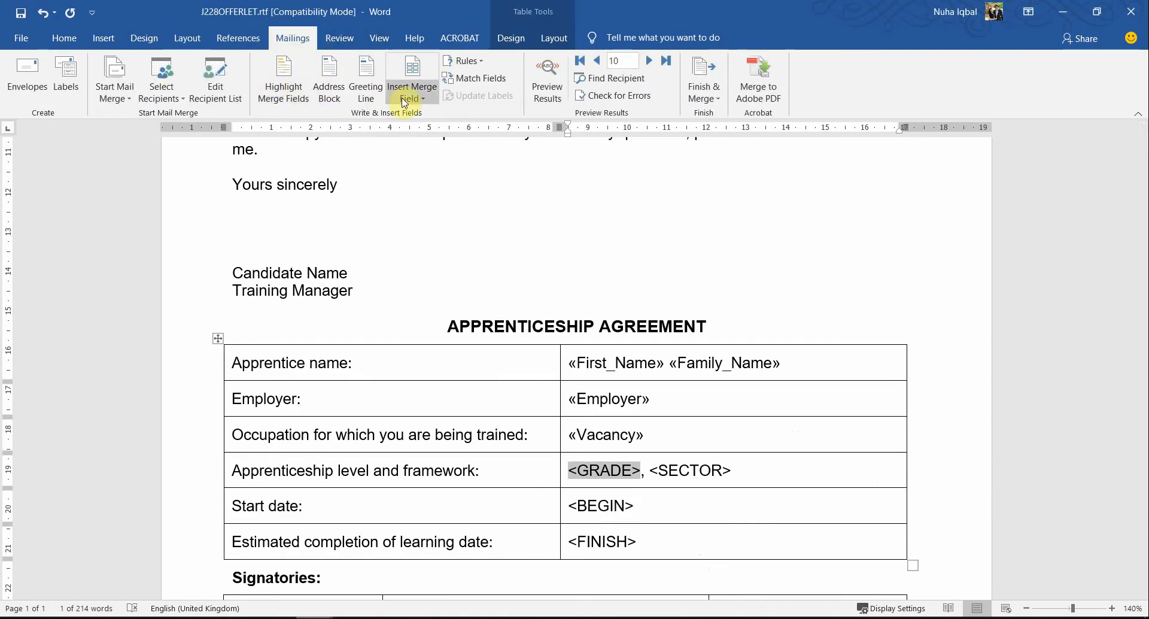
left_click(412, 94)
left_click(448, 204)
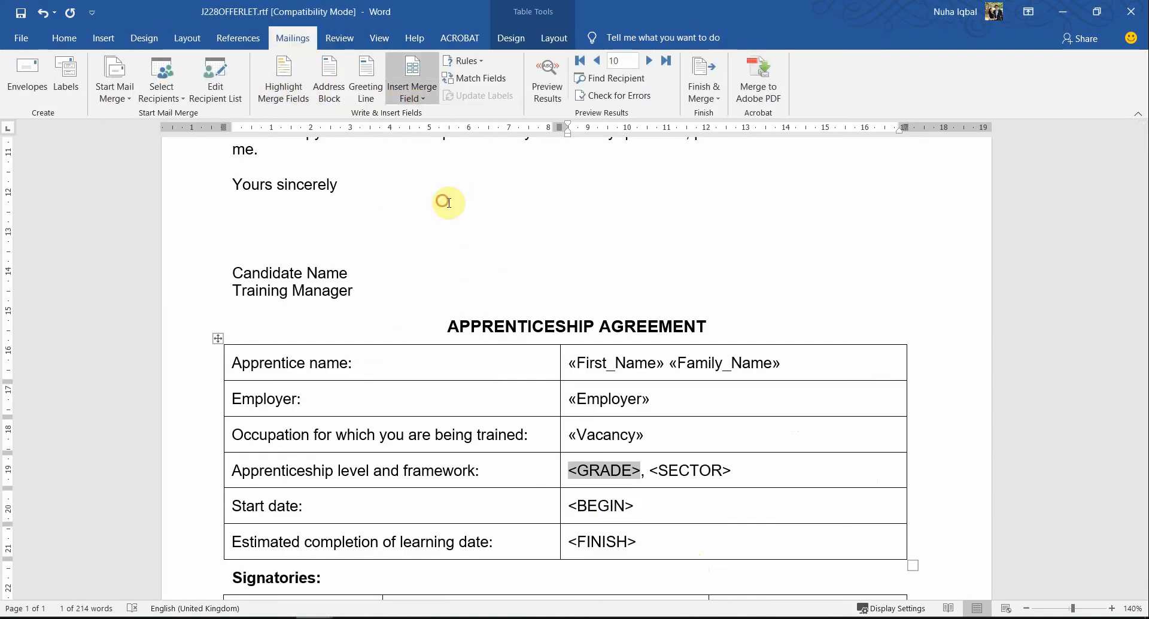
Step: Check the question paper's table and replace <SECTOR> in the level and framework row with the Framework merge field
left_click_drag(712, 470, 634, 473)
key("alt+Tab")
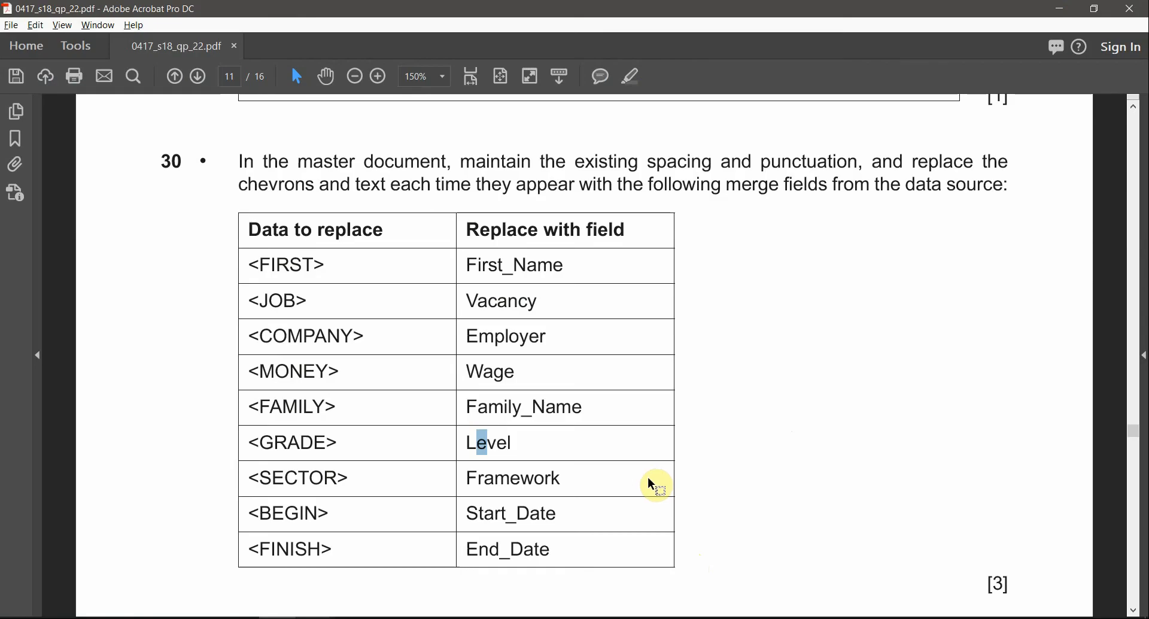
key("alt+Tab")
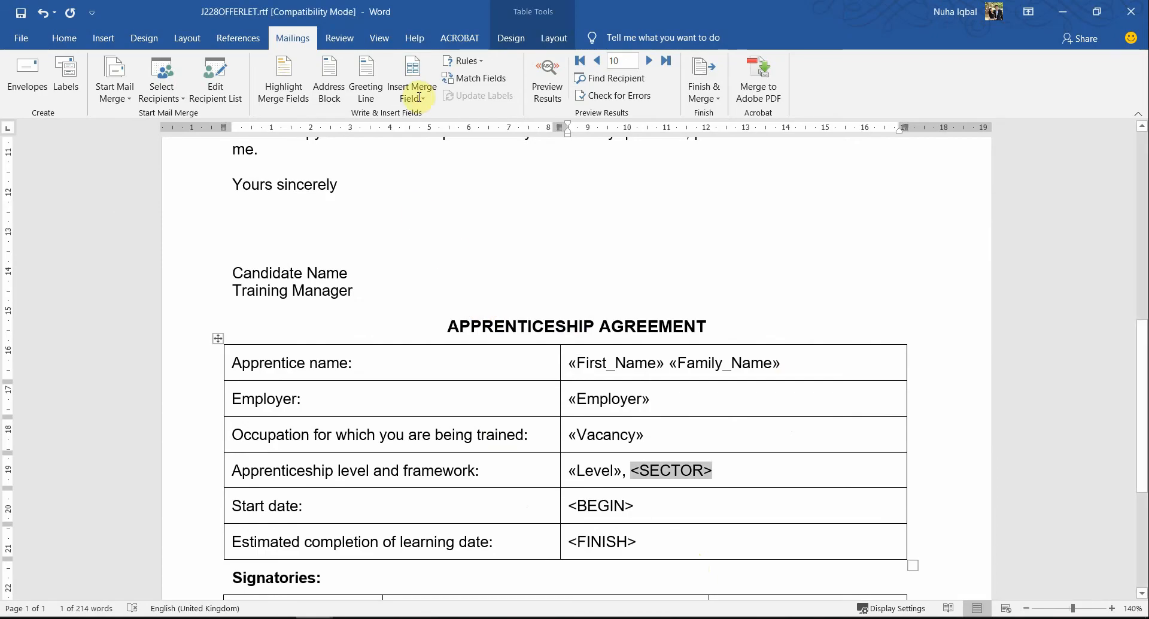
left_click(412, 93)
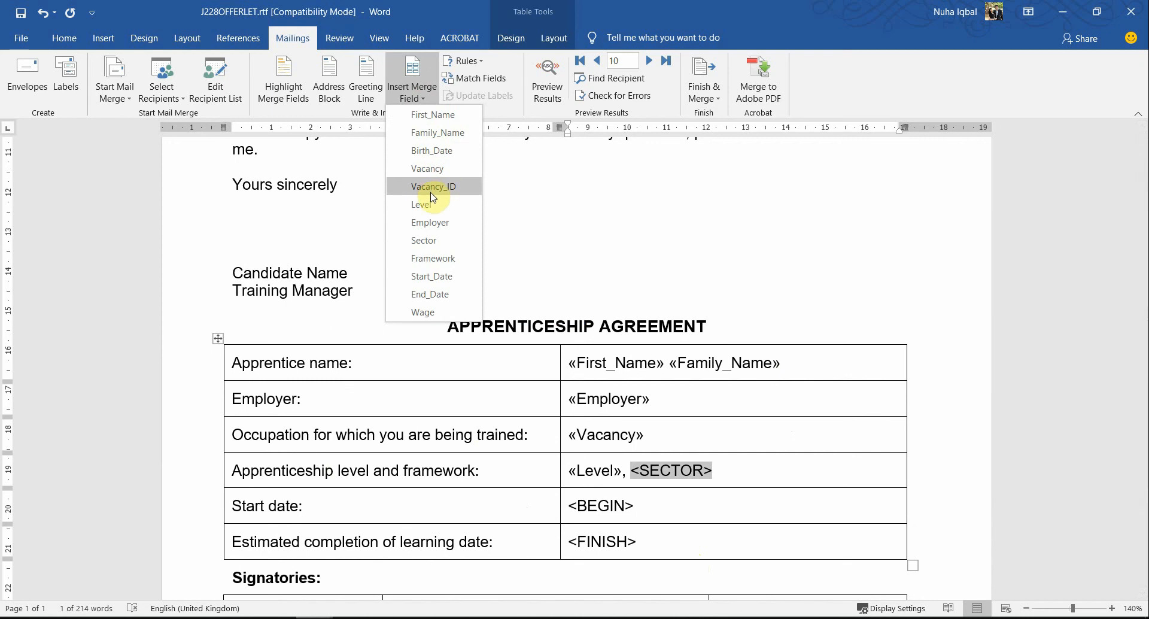
left_click(430, 258)
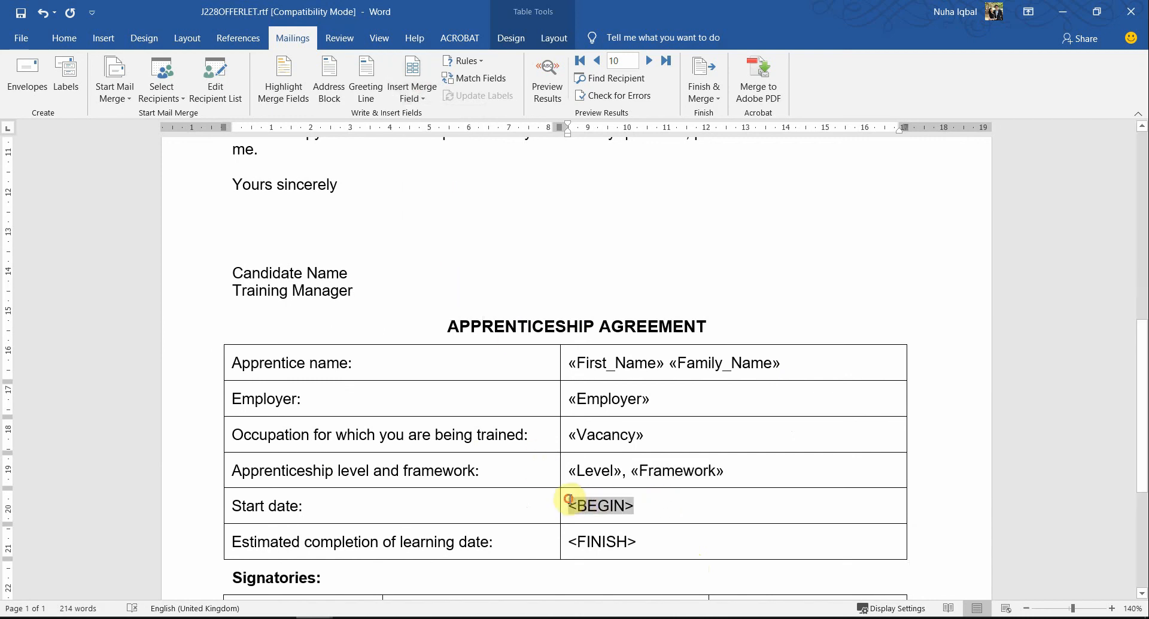
Step: Check the question paper's table and replace <BEGIN> in the start date row with the Start_Date merge field
key("alt+Tab")
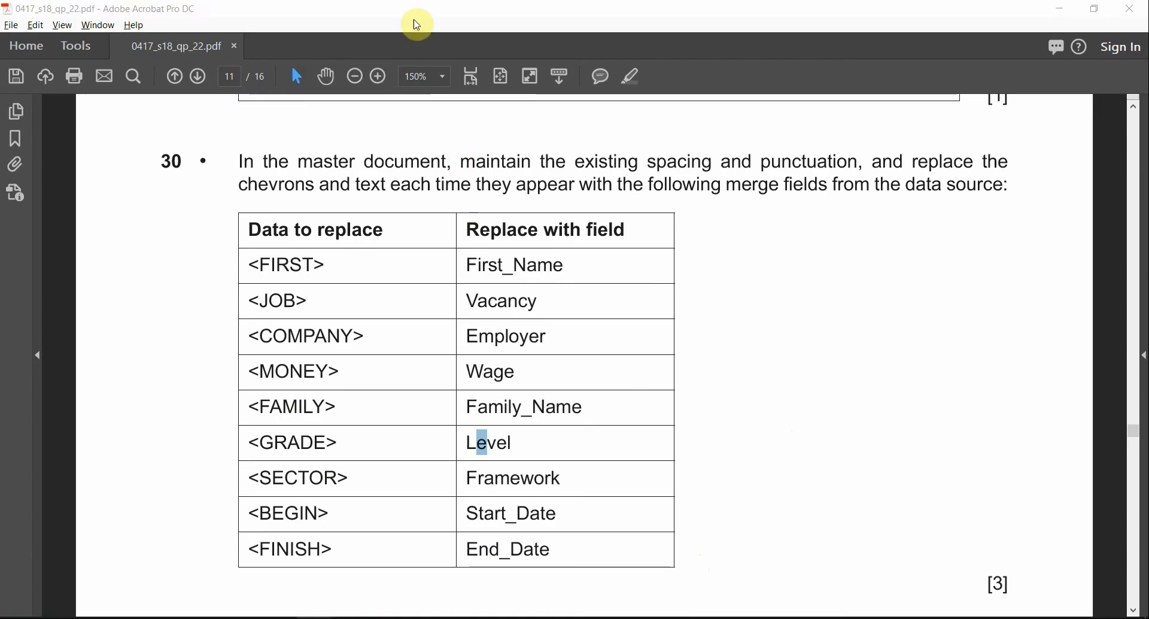
key("alt+Tab")
left_click(413, 89)
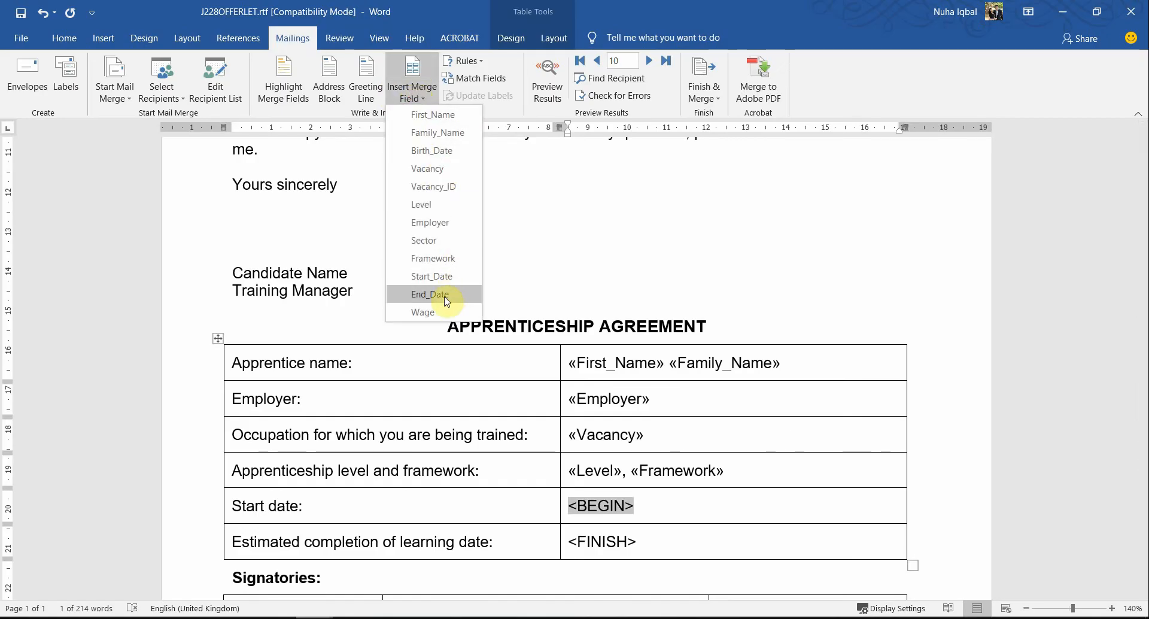
left_click(443, 277)
Step: Replace <FINISH> in the estimated completion date row with the End_Date merge field, and check it against the question paper's table
left_click(659, 538)
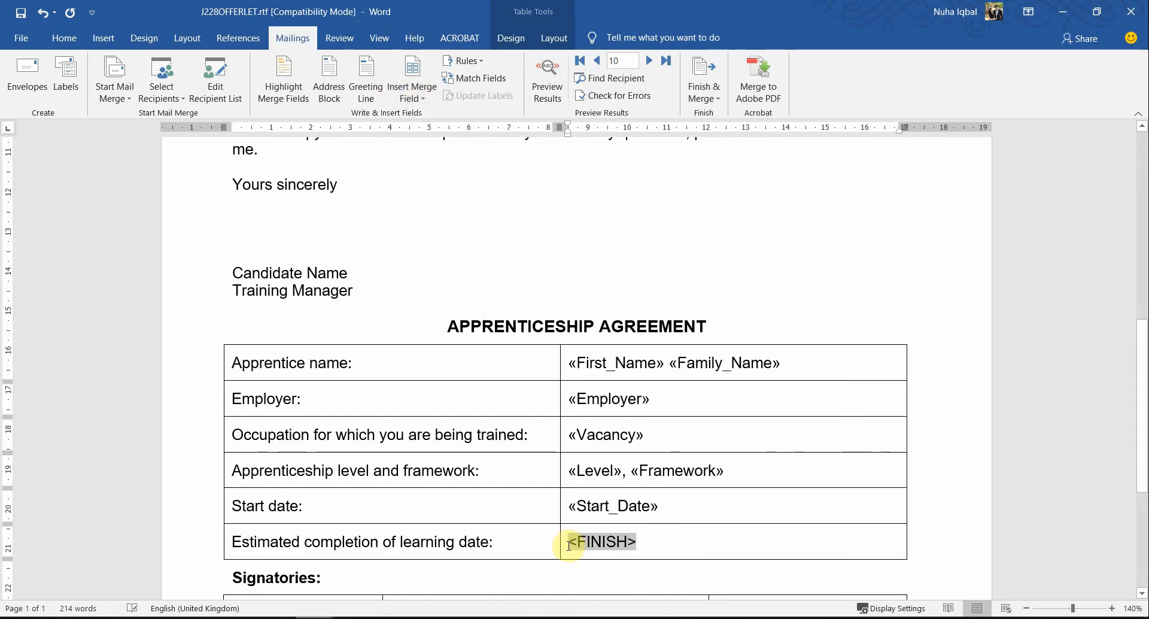
left_click(412, 90)
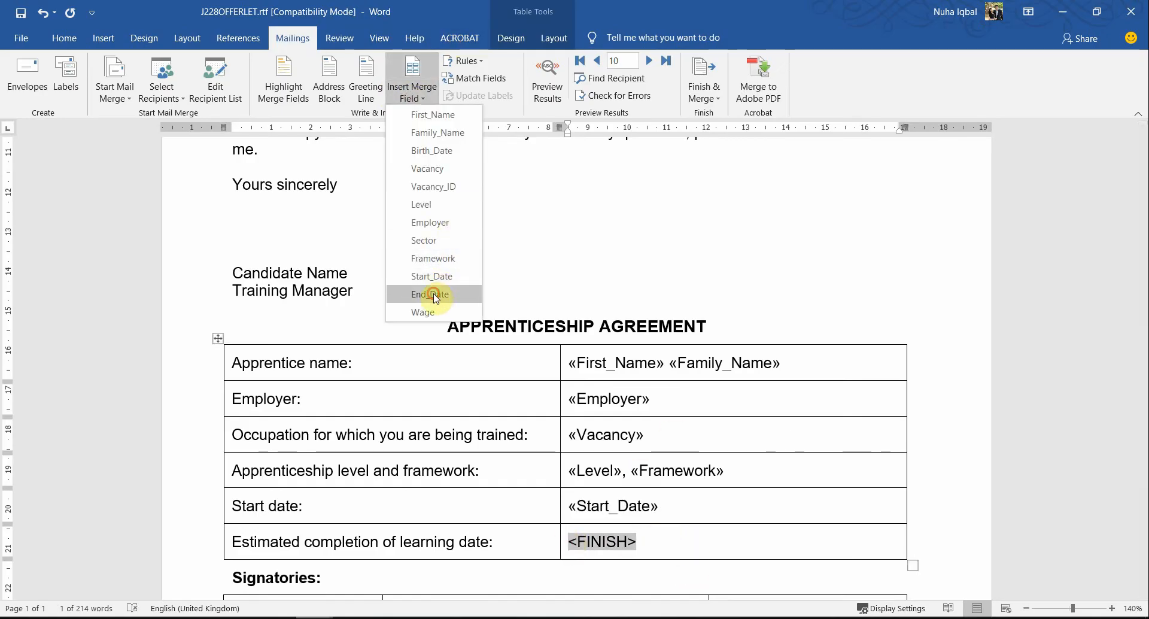
left_click(434, 293)
key("alt+Tab")
left_click_drag(468, 522, 500, 553)
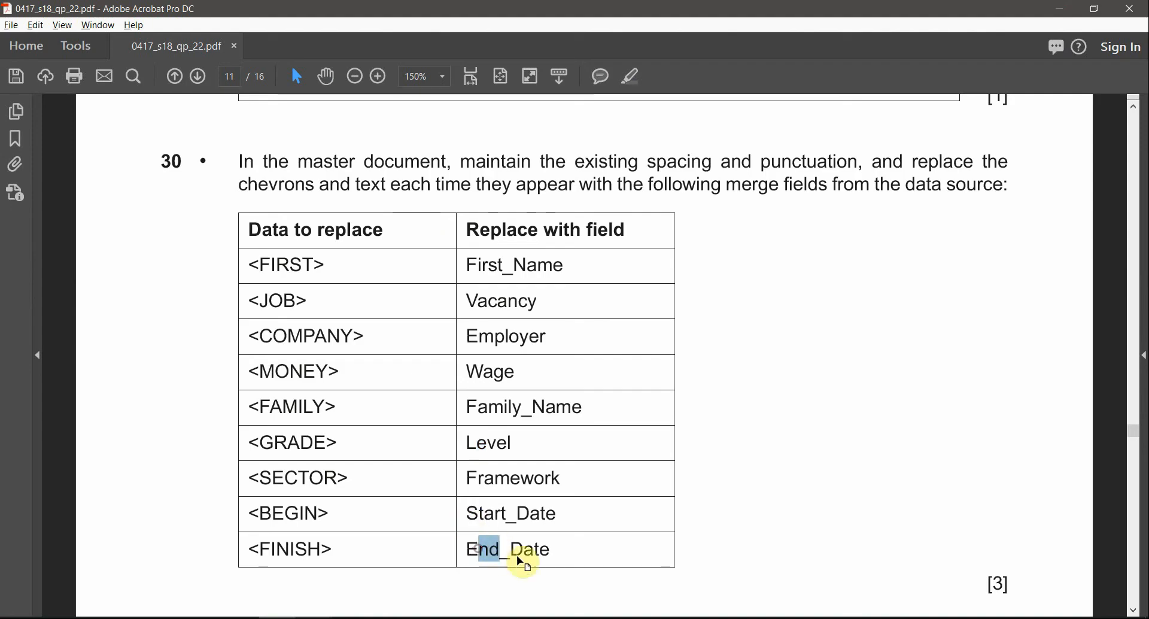
key("alt+Tab")
scroll(646, 422, "down", 4)
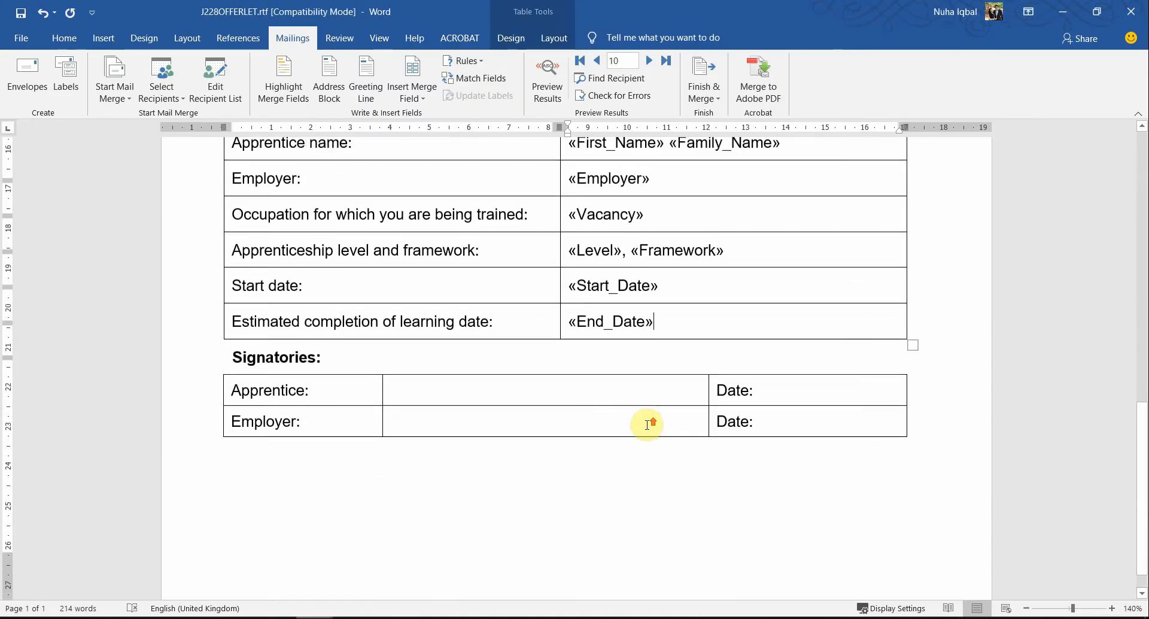
Step: Check question 31 in the question paper and replace the Candidate Name text above Training Manager with the candidate's own name
scroll(646, 424, "down", 7)
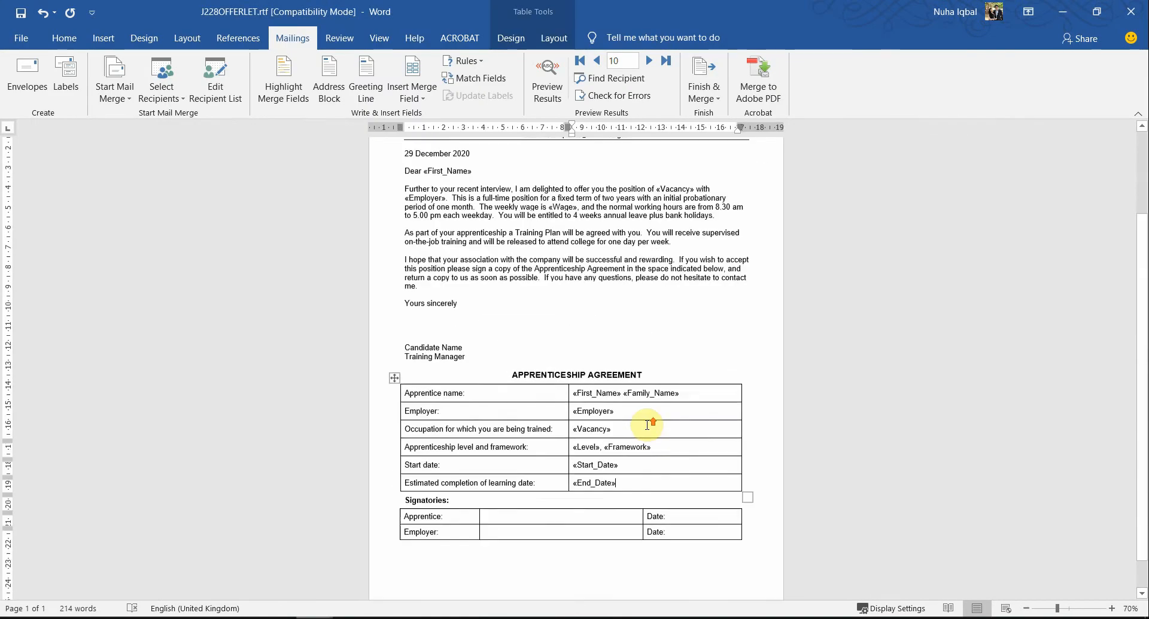
scroll(646, 424, "up", 3)
key("alt+Tab")
scroll(644, 424, "down", 1)
scroll(644, 423, "down", 2)
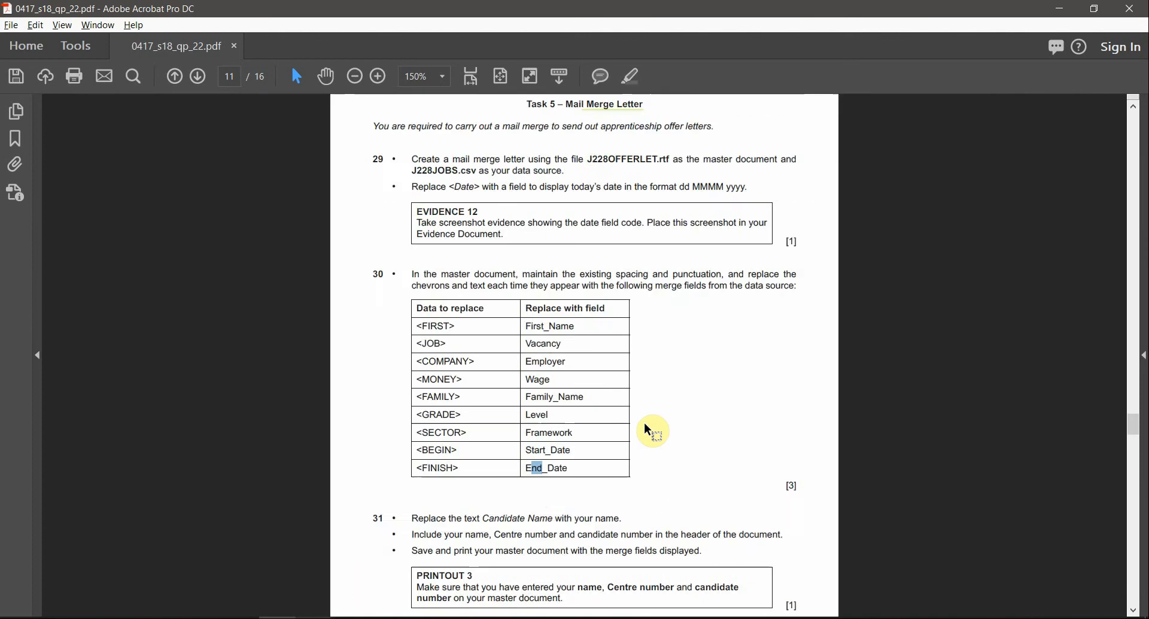
scroll(648, 429, "down", 1)
scroll(623, 483, "up", 2)
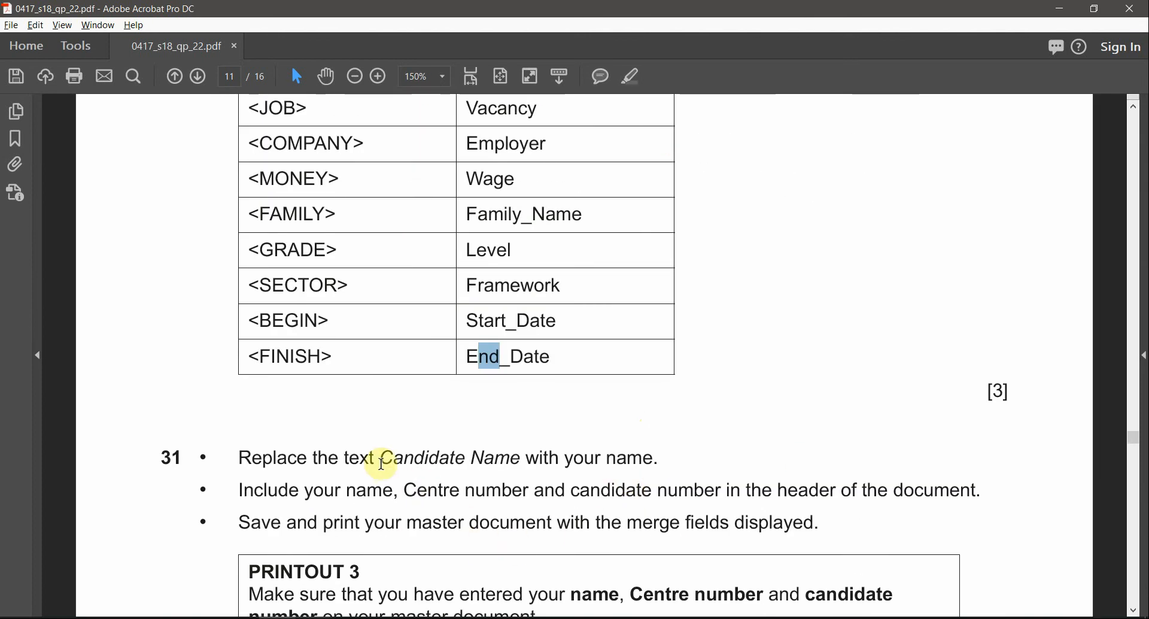
left_click_drag(386, 464, 529, 474)
key("alt+Tab")
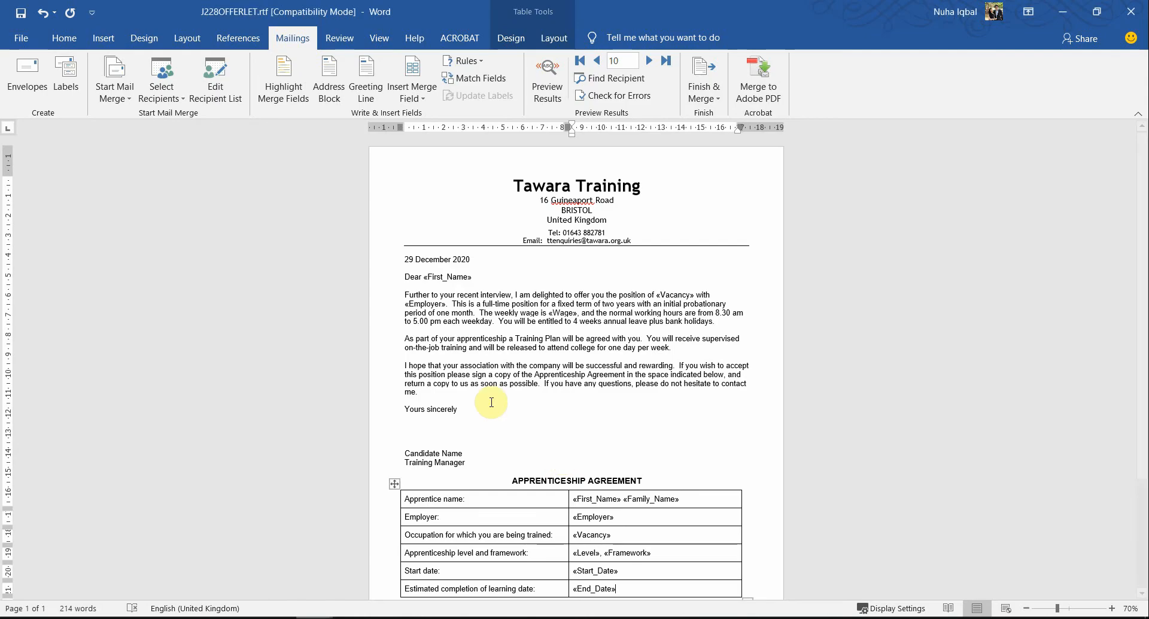
scroll(513, 415, "down", 3)
scroll(332, 371, "up", 2, "ctrl")
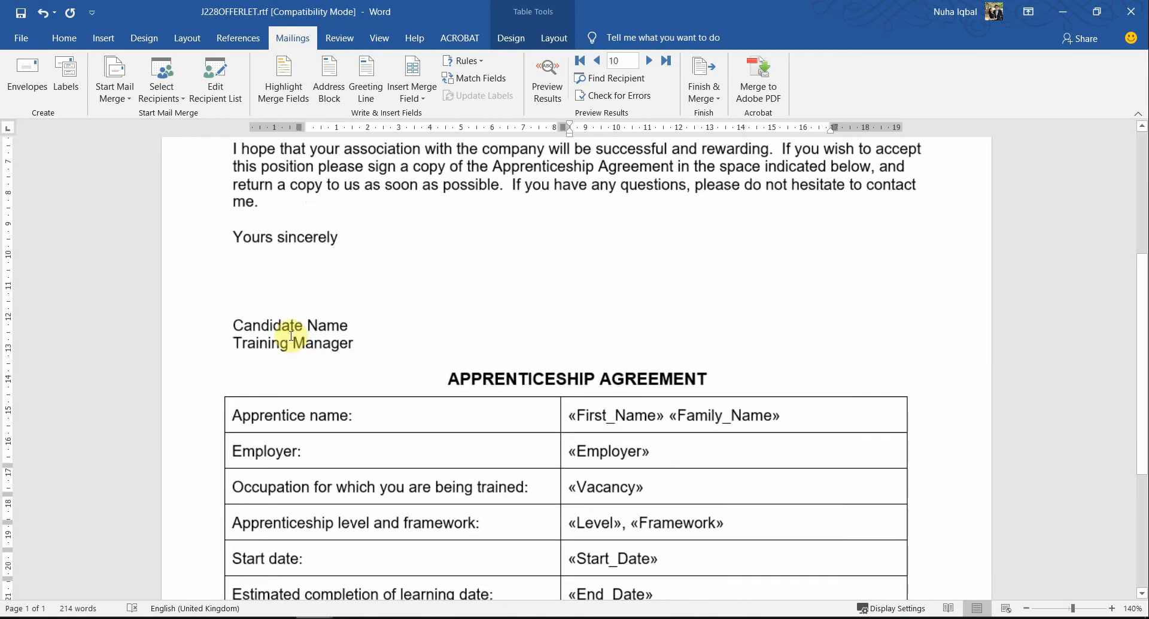
triple_click(282, 328)
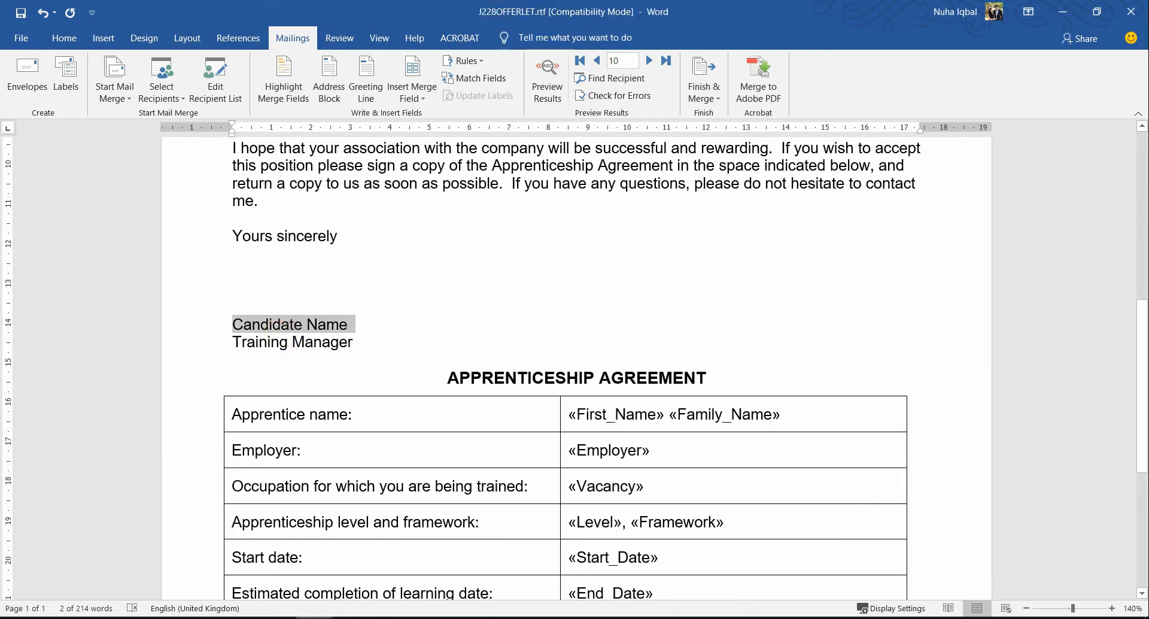
type("Nuha")
Step: Check the header requirement in question 31 of the question paper and open the offer letter's page header for editing
key("alt+Tab")
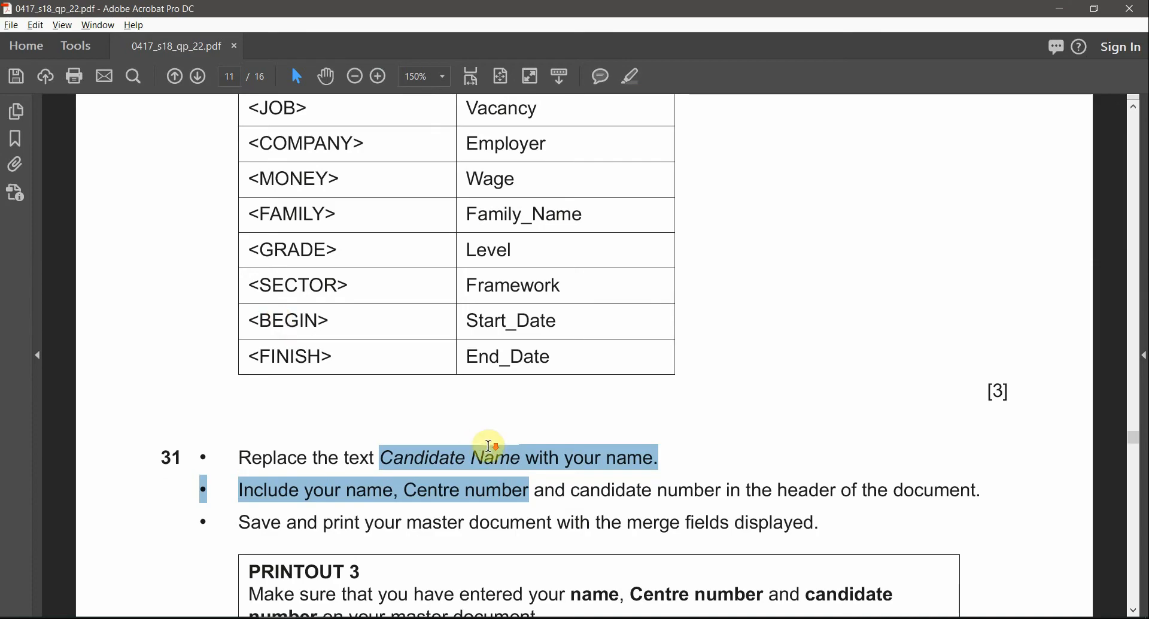
scroll(482, 451, "down", 1)
left_click(373, 461)
left_click_drag(403, 454, 949, 461)
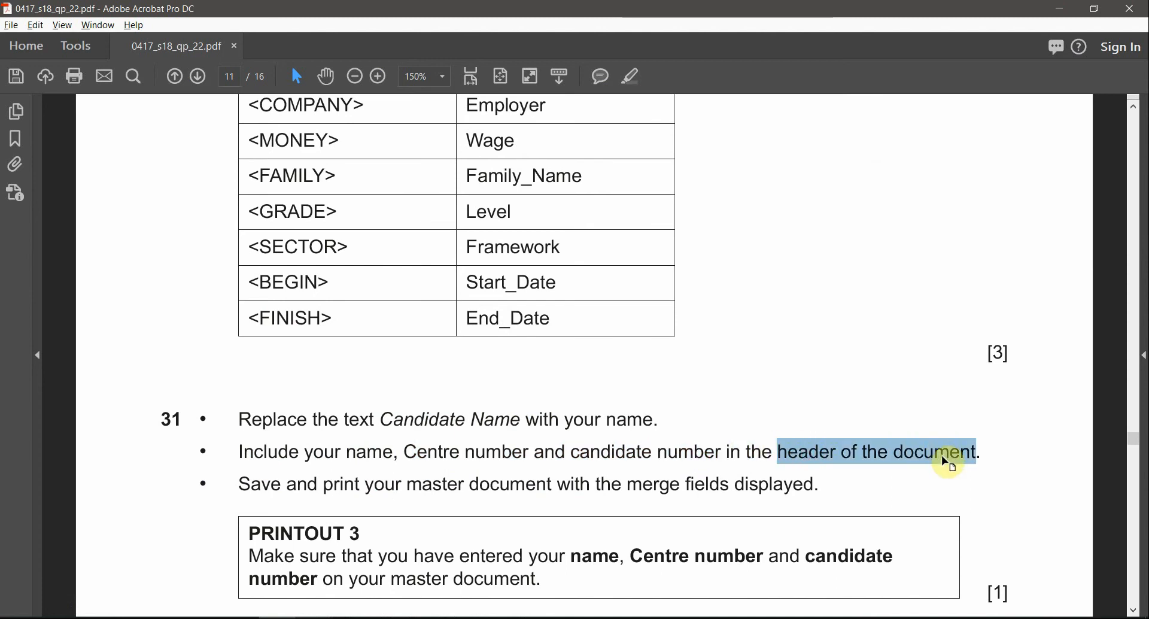
scroll(852, 457, "down", 3)
key("alt+Tab")
scroll(514, 104, "up", 5)
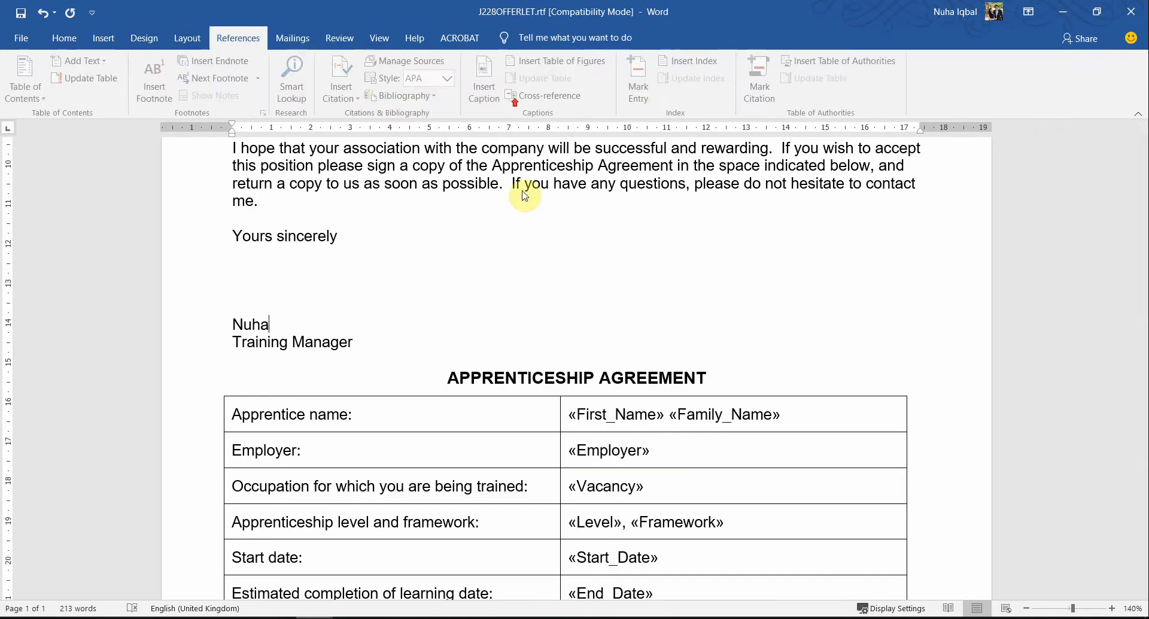
scroll(539, 254, "down", 5)
scroll(538, 253, "down", 2)
scroll(610, 153, "up", 3)
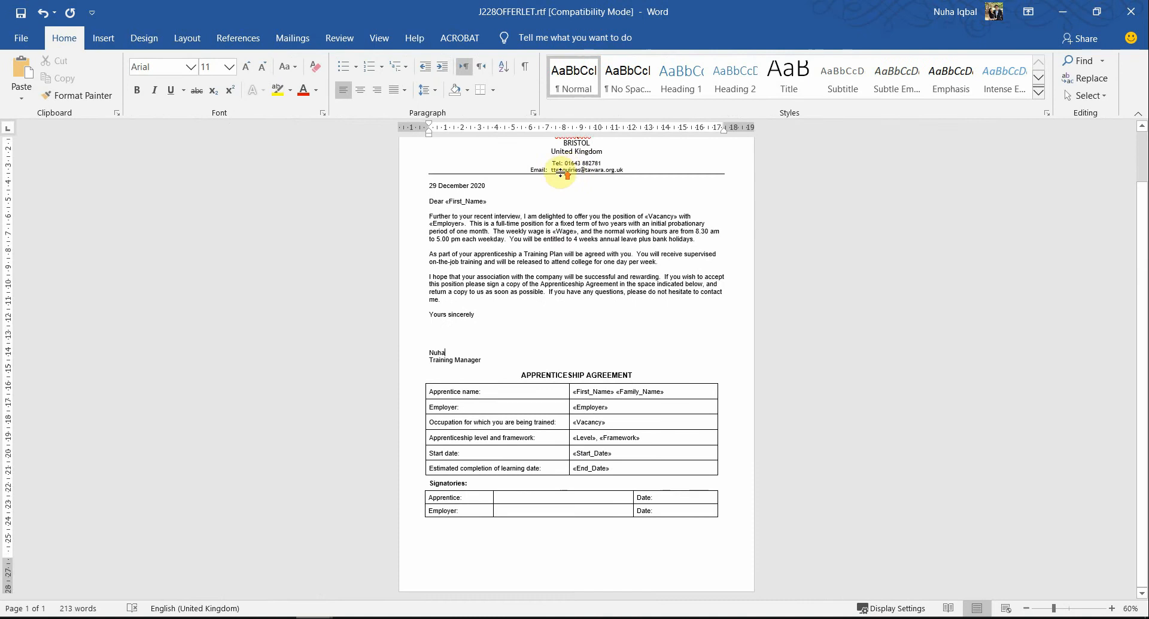
double_click(610, 153)
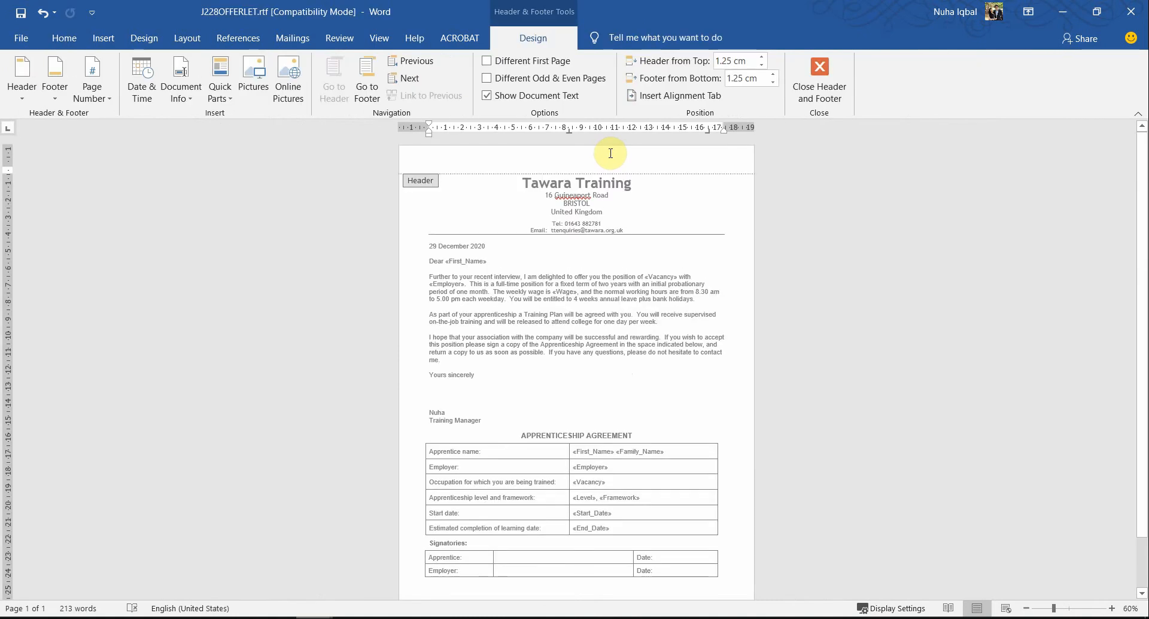
Step: Recheck the header requirement in the question paper and insert a blank three-column header in the offer letter
key("alt+Tab")
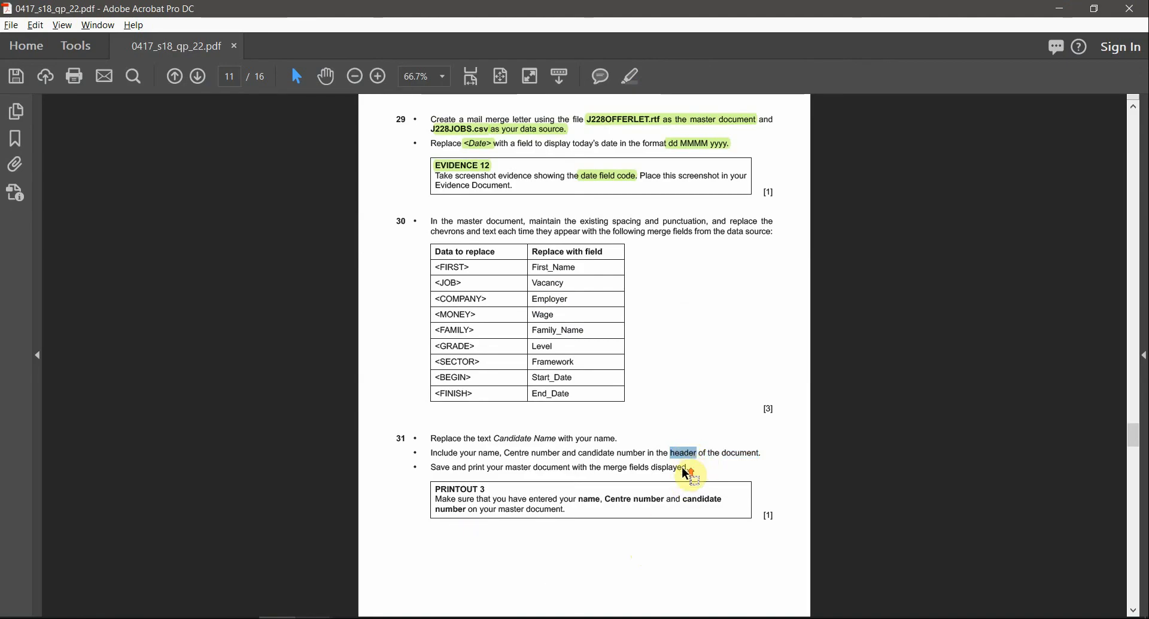
scroll(684, 473, "up", 4)
key("alt+Tab")
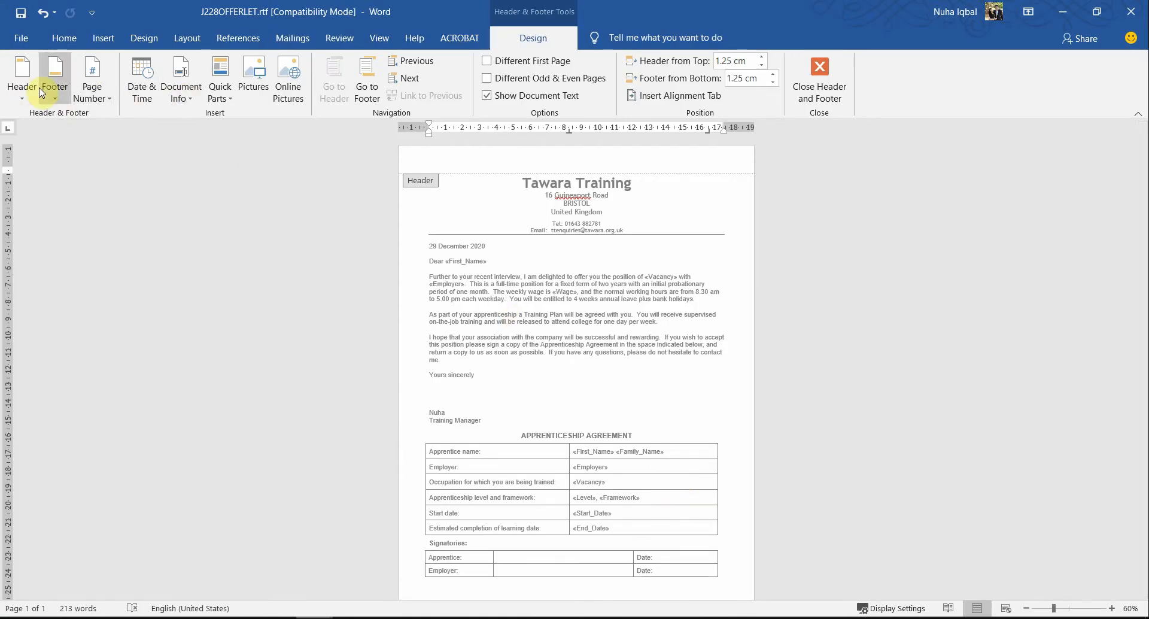
left_click(21, 87)
left_click(64, 240)
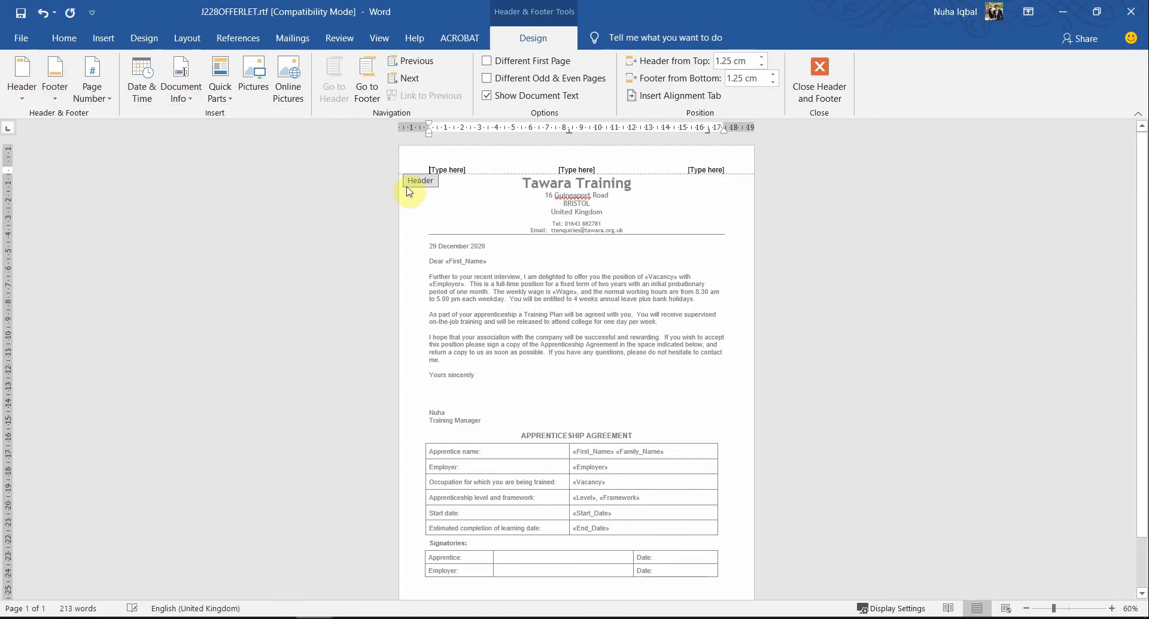
Step: Fill the three header placeholders with the candidate's name, centre number MM012 and the candidate number, and close the header
scroll(496, 174, "up", 5)
left_click(337, 181)
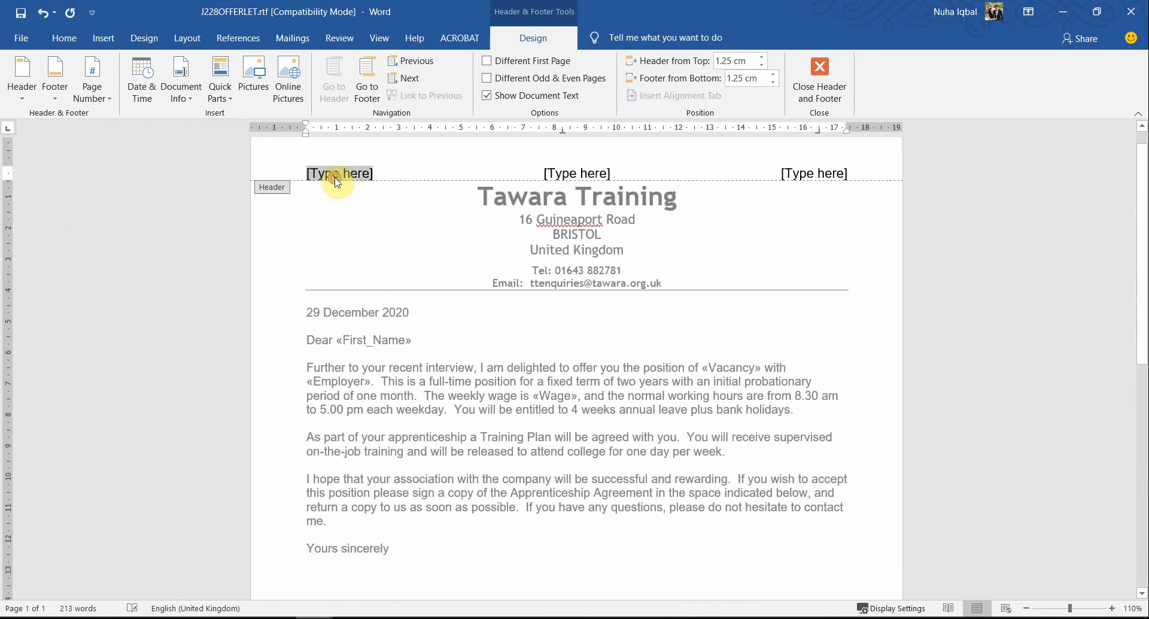
type("Nuha")
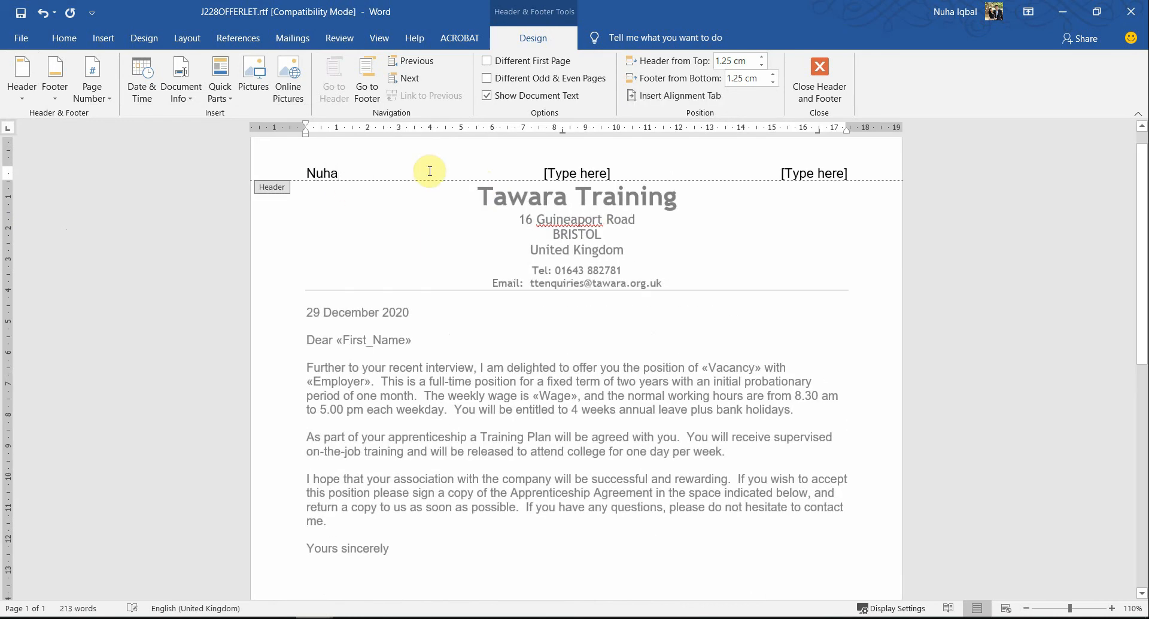
left_click(596, 174)
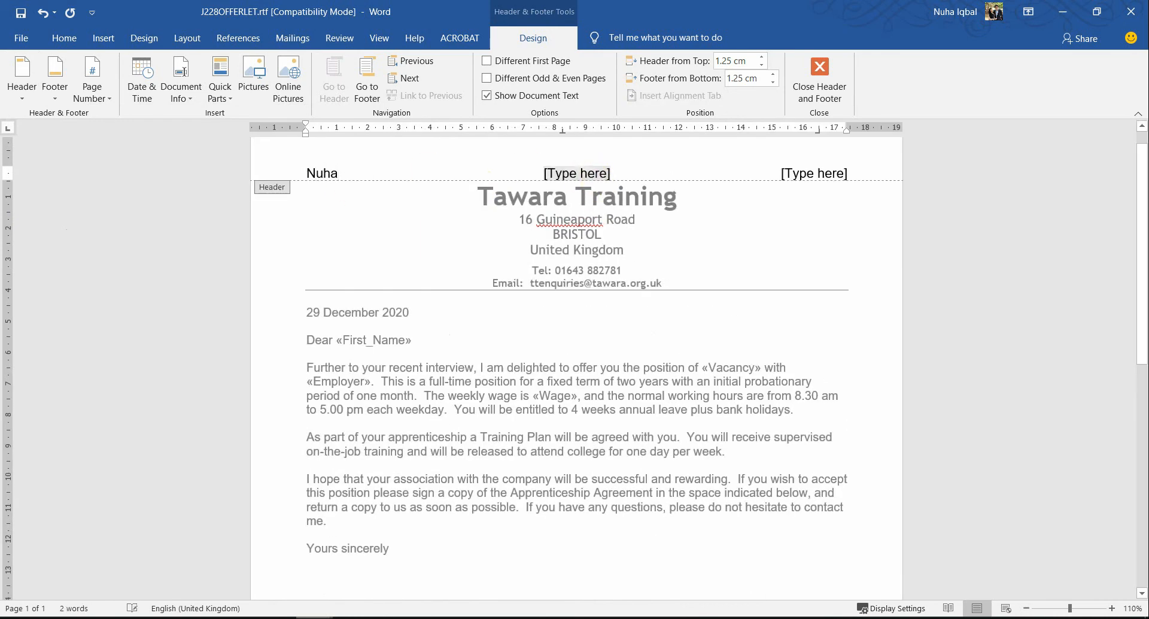
type("MM012\t")
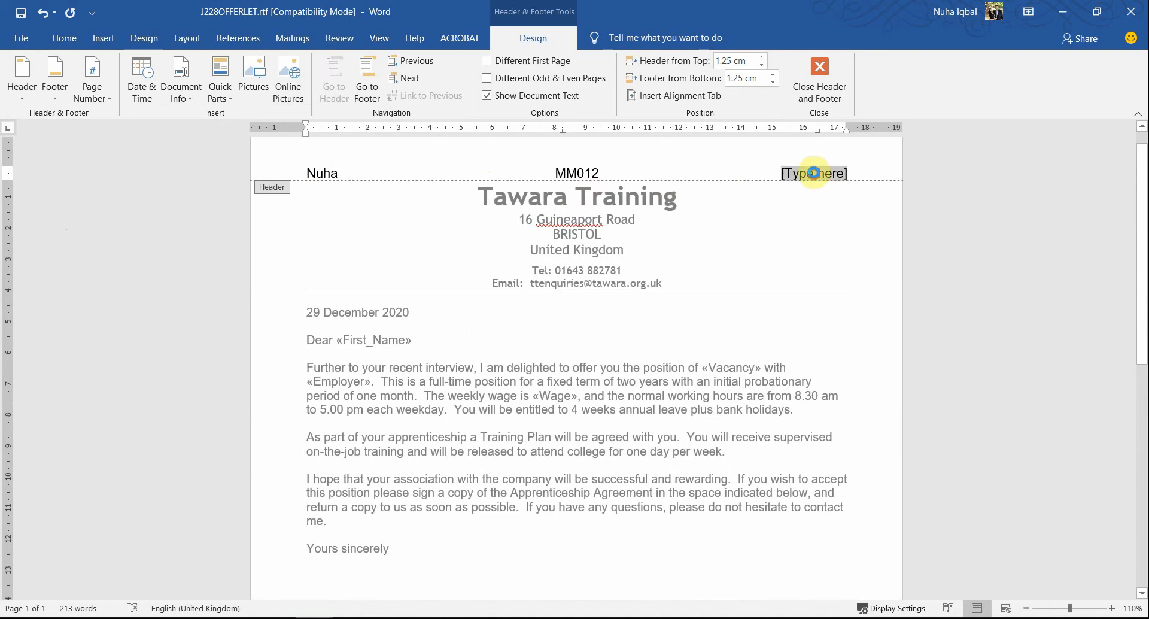
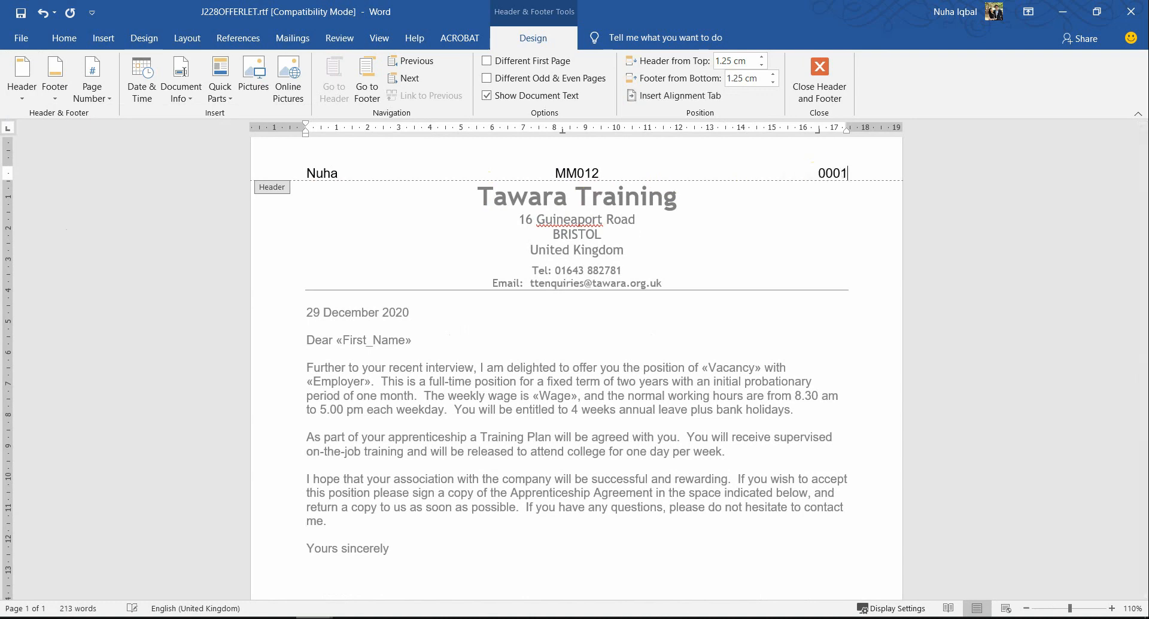
left_click(836, 81)
Step: Read question 31's instruction on saving and printing the master document and the Printout 3 requirements
key("alt+Tab")
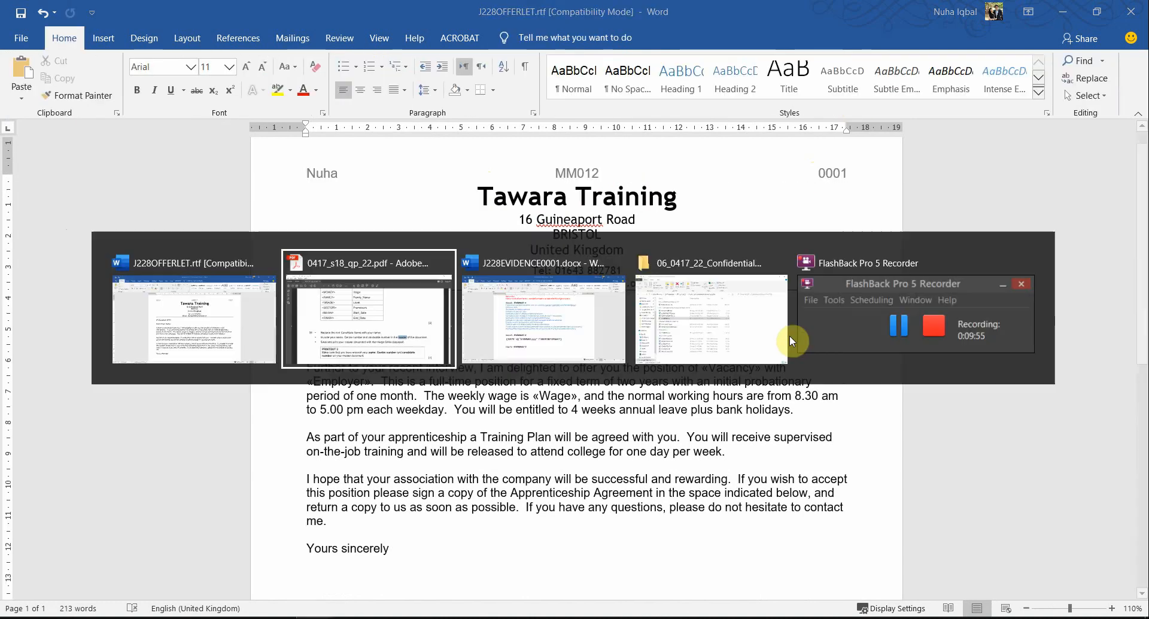
scroll(731, 494, "down", 1)
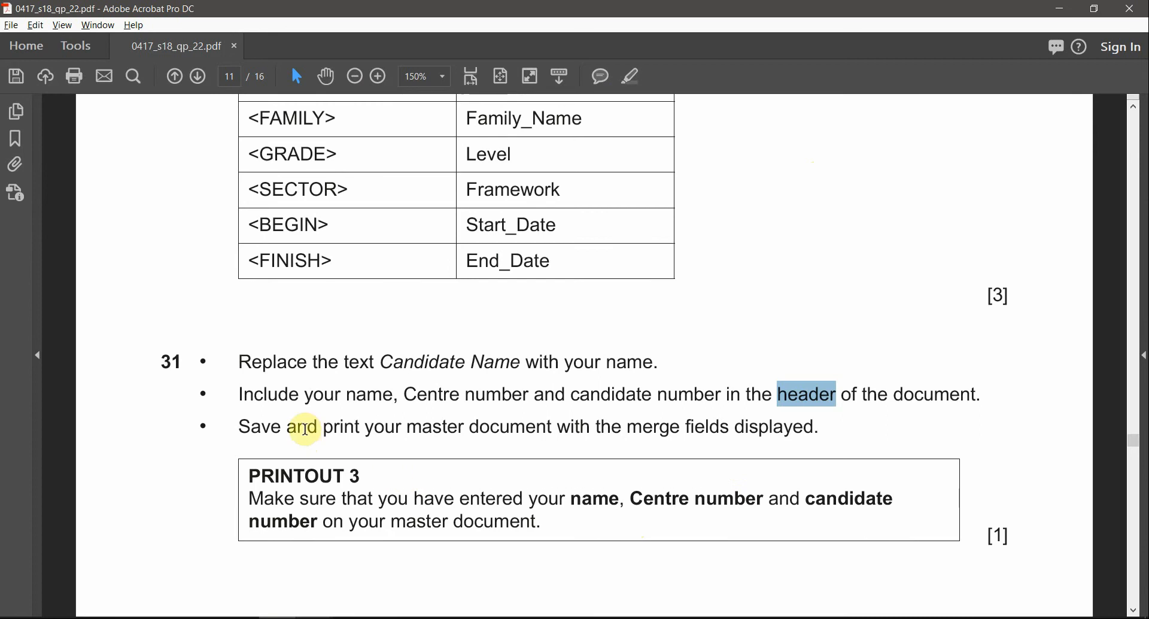
left_click_drag(290, 427, 511, 430)
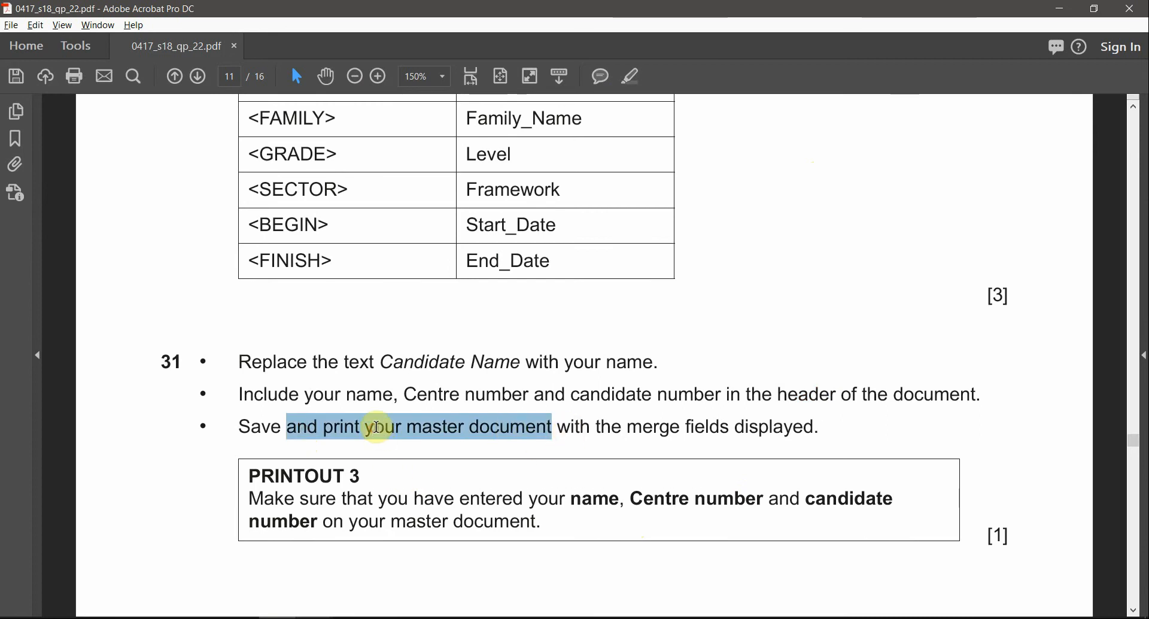
left_click(376, 428)
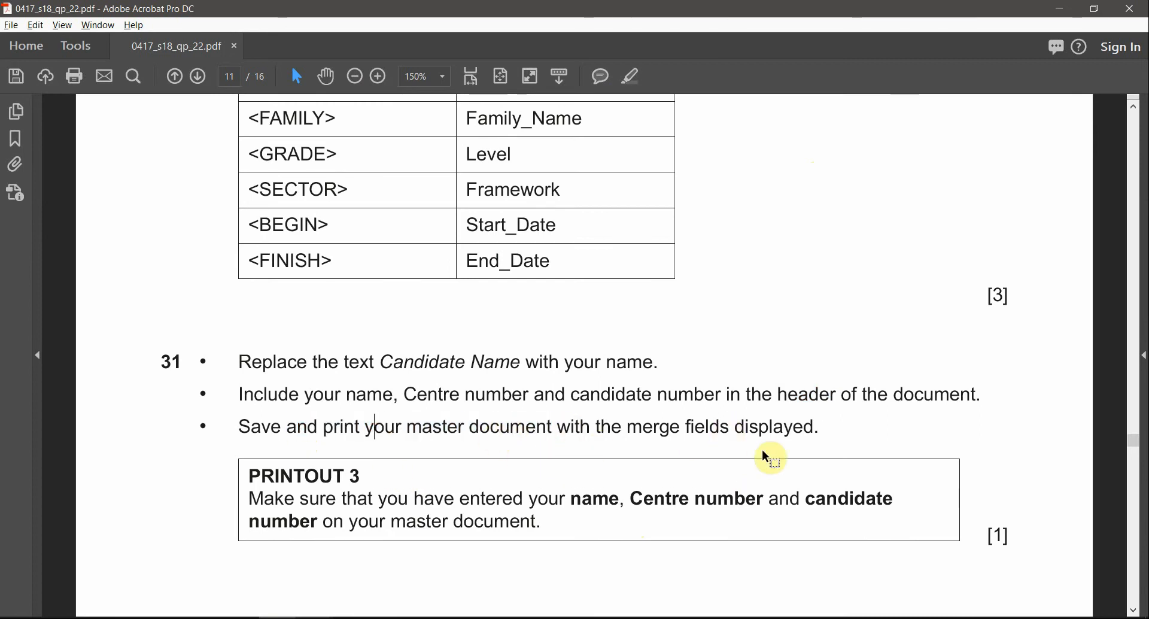
scroll(767, 457, "down", 1)
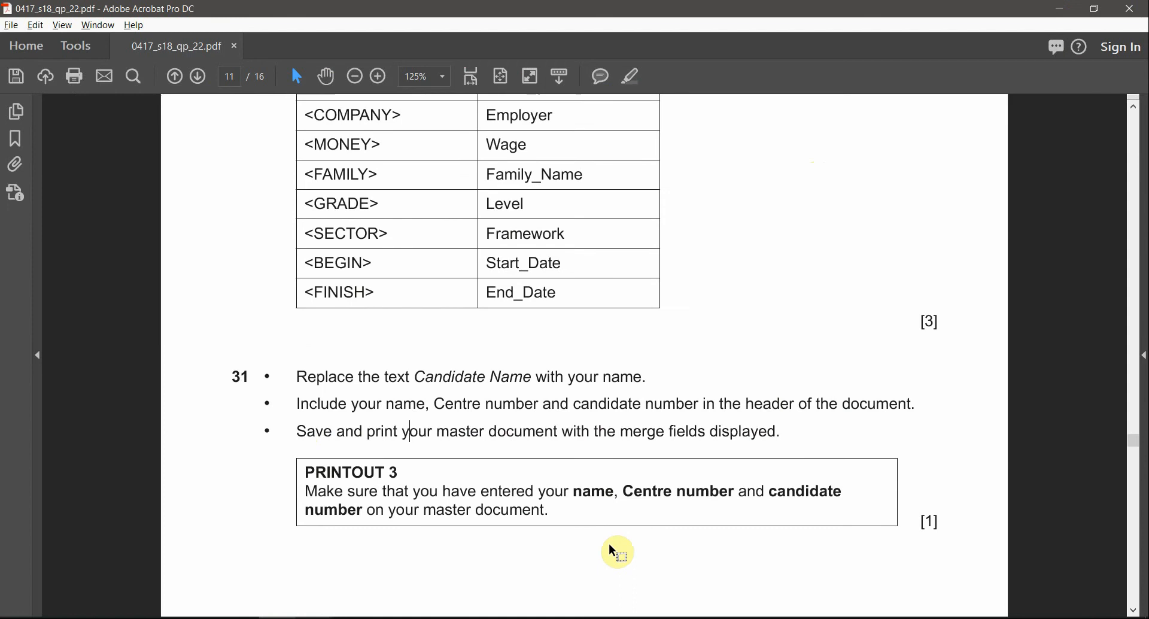
Step: Return to the offer letter and preview the mail merge results in place of the merge fields
key("alt+Tab")
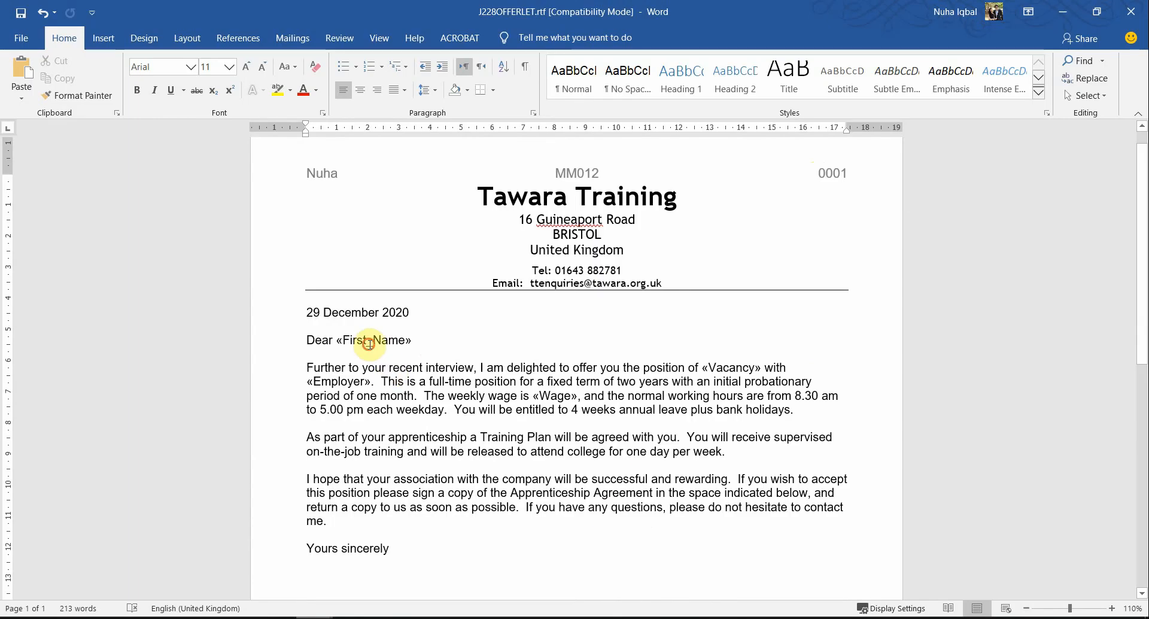
left_click(368, 345)
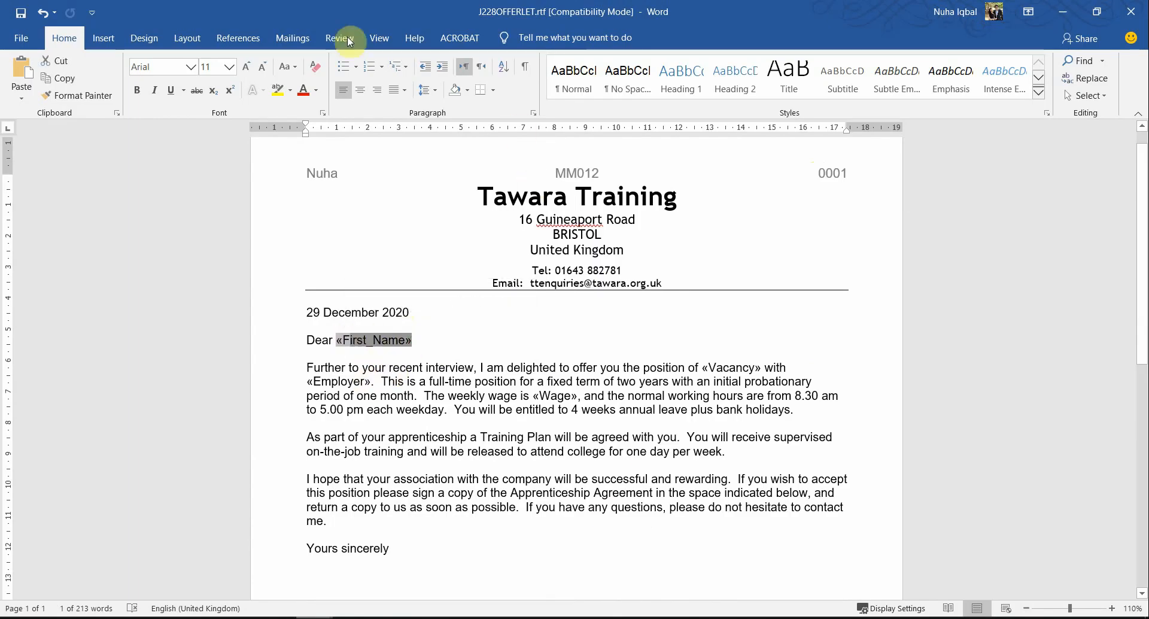
left_click(292, 38)
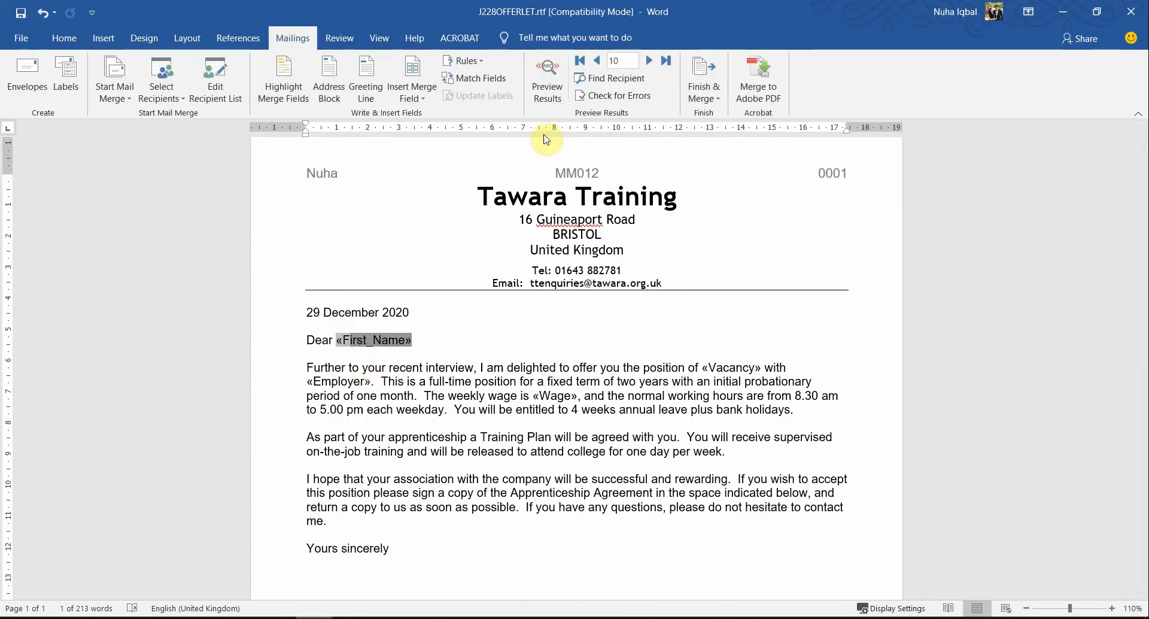
left_click(548, 93)
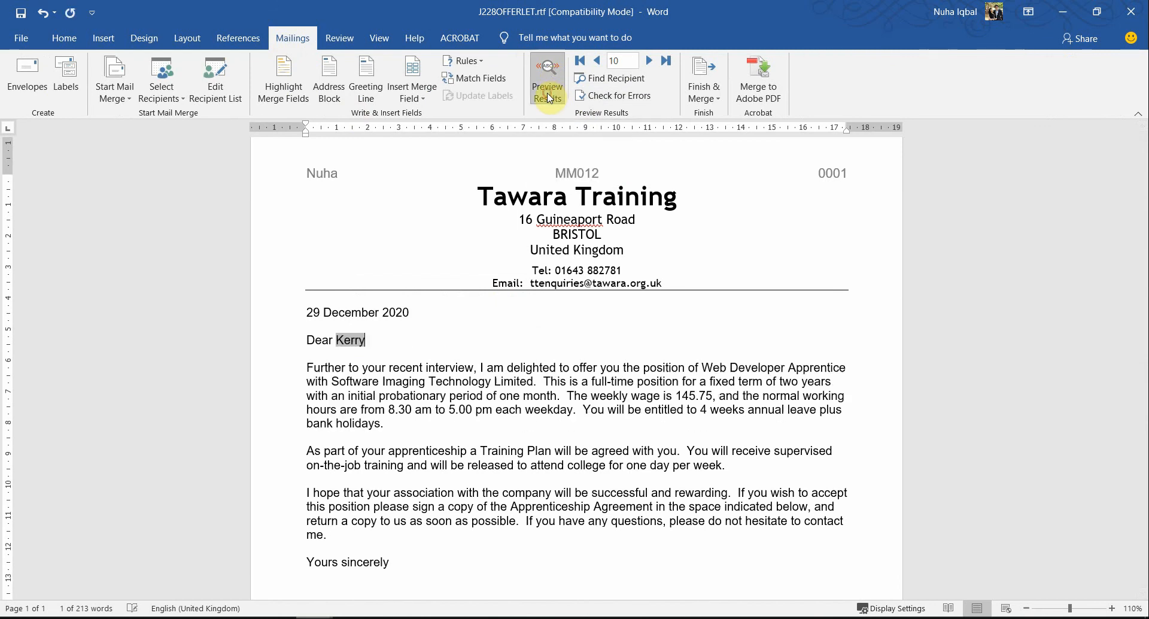
Step: Step back through the previewed letters from record 10 to record 1 and check the merged data in each
left_click(596, 62)
left_click(596, 61)
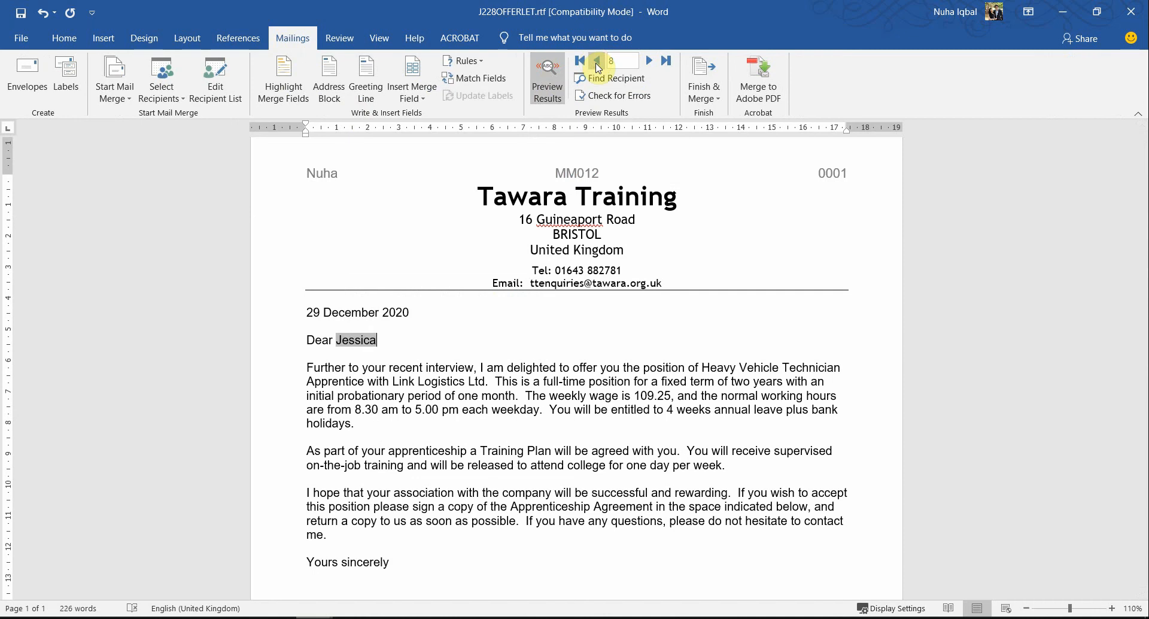
left_click(596, 61)
left_click(596, 62)
left_click(596, 62)
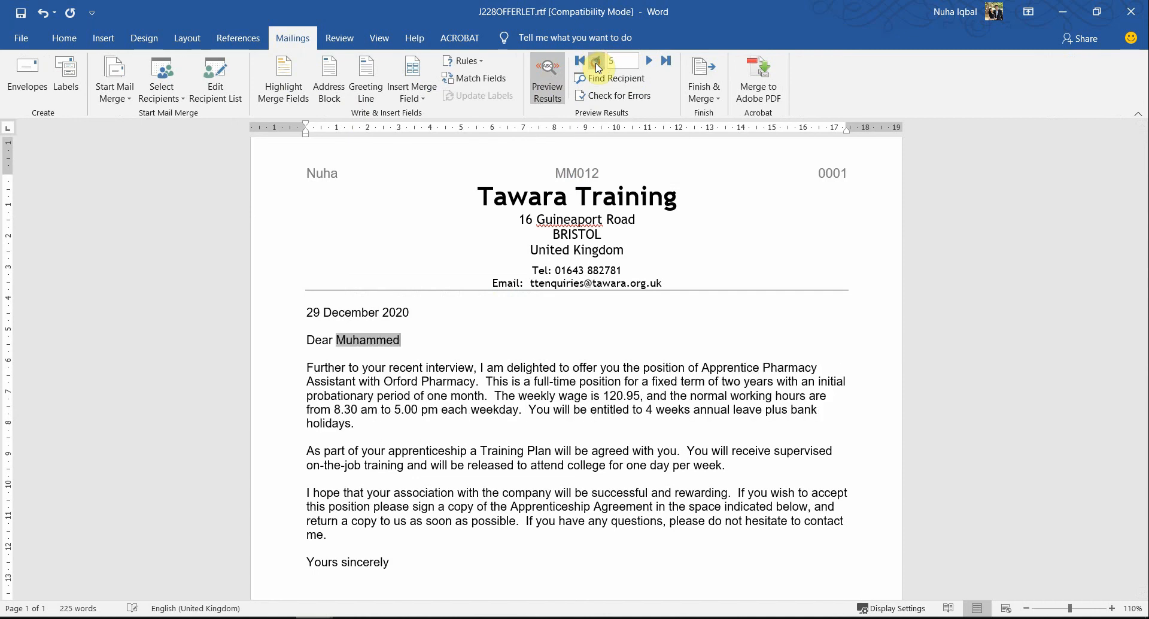
left_click(596, 62)
scroll(583, 419, "down", 4)
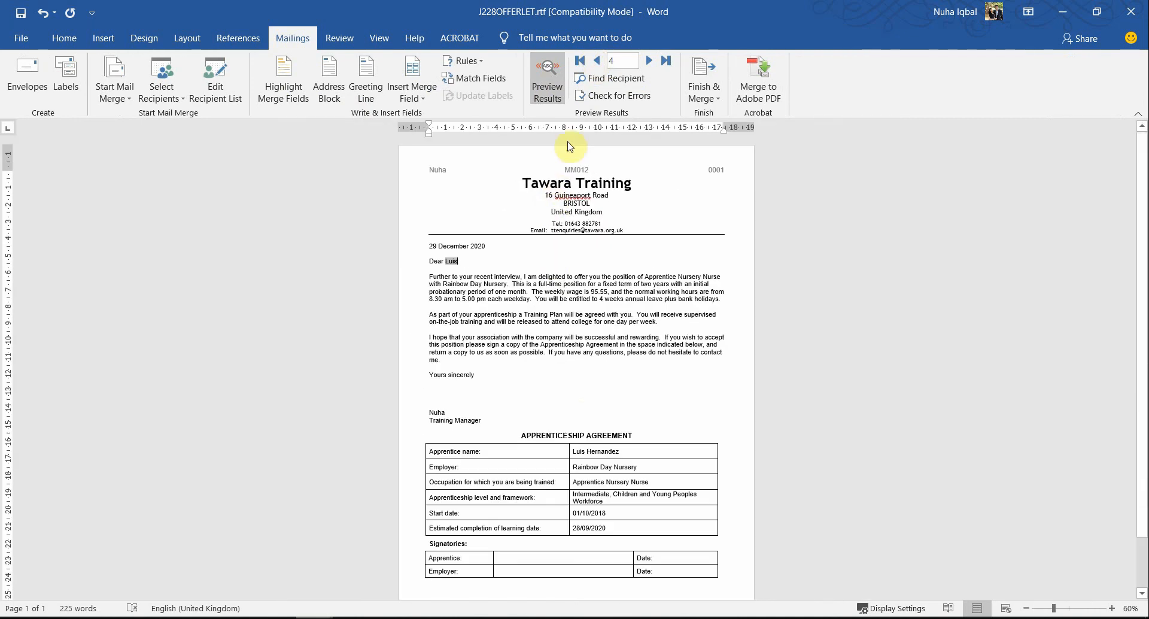
left_click(596, 61)
left_click(596, 61)
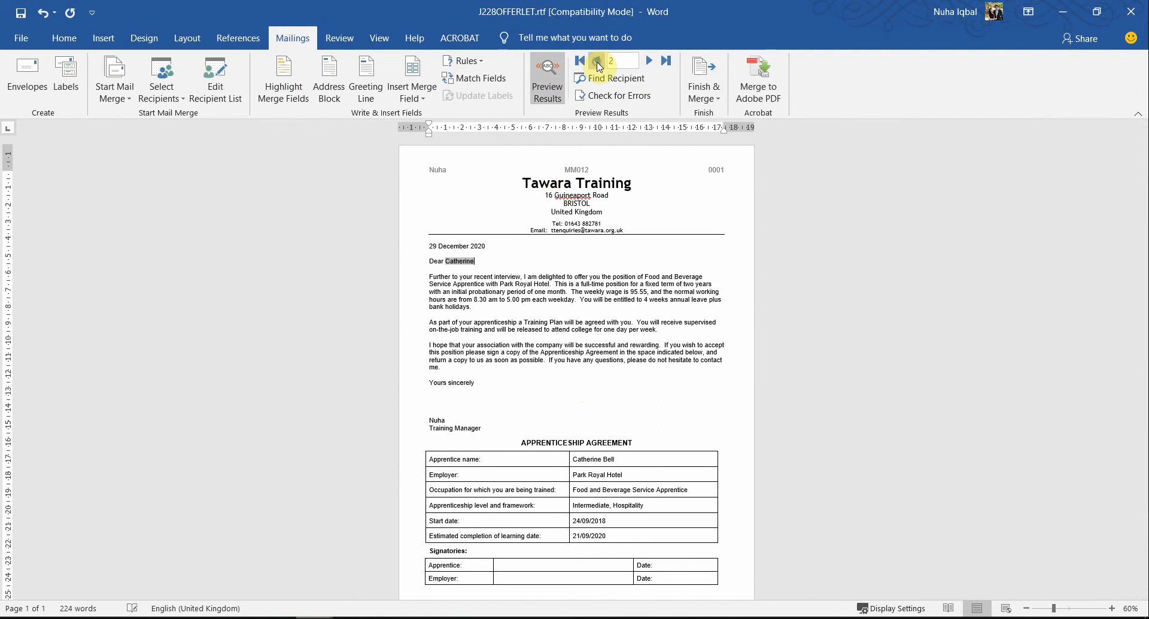
left_click(596, 61)
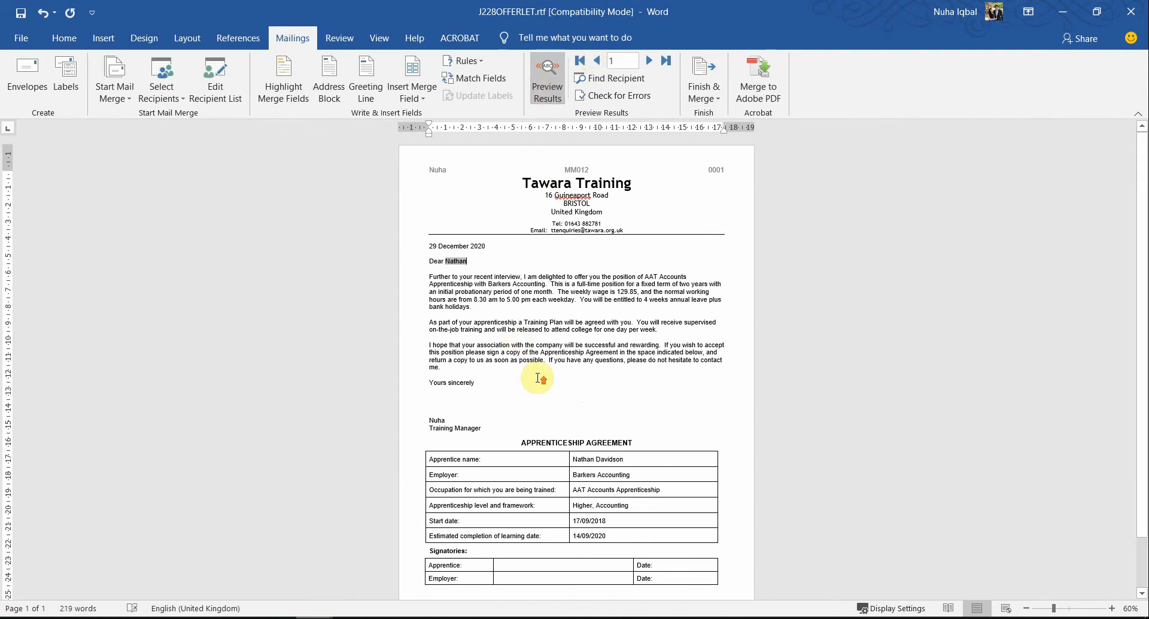
Step: Turn off the merge results preview to show the merge field names in the master letter
scroll(539, 380, "up", 2)
left_click(547, 80)
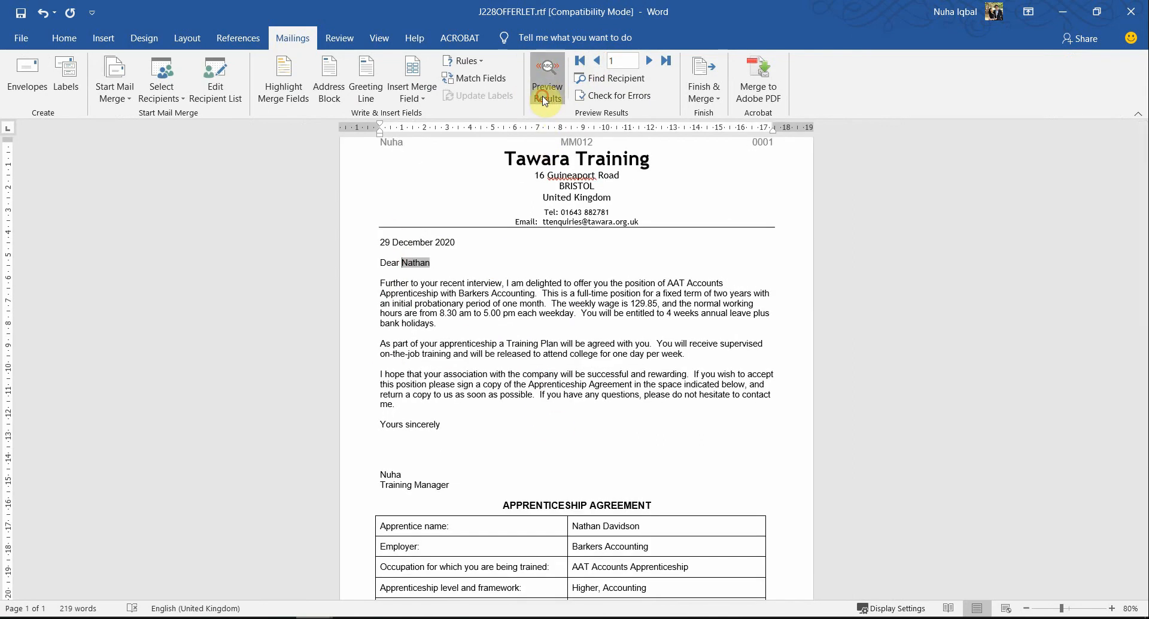
scroll(593, 457, "up", 3)
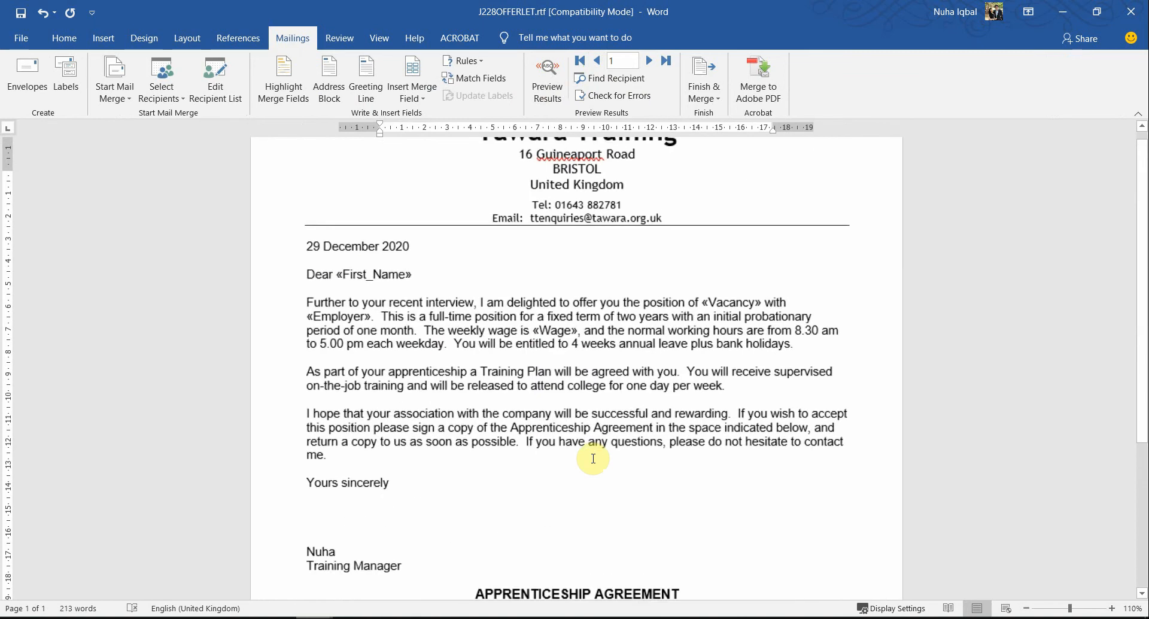
Step: Look over the merge fields in the master letter and open its print preview
scroll(593, 457, "down", 5)
scroll(592, 457, "up", 6)
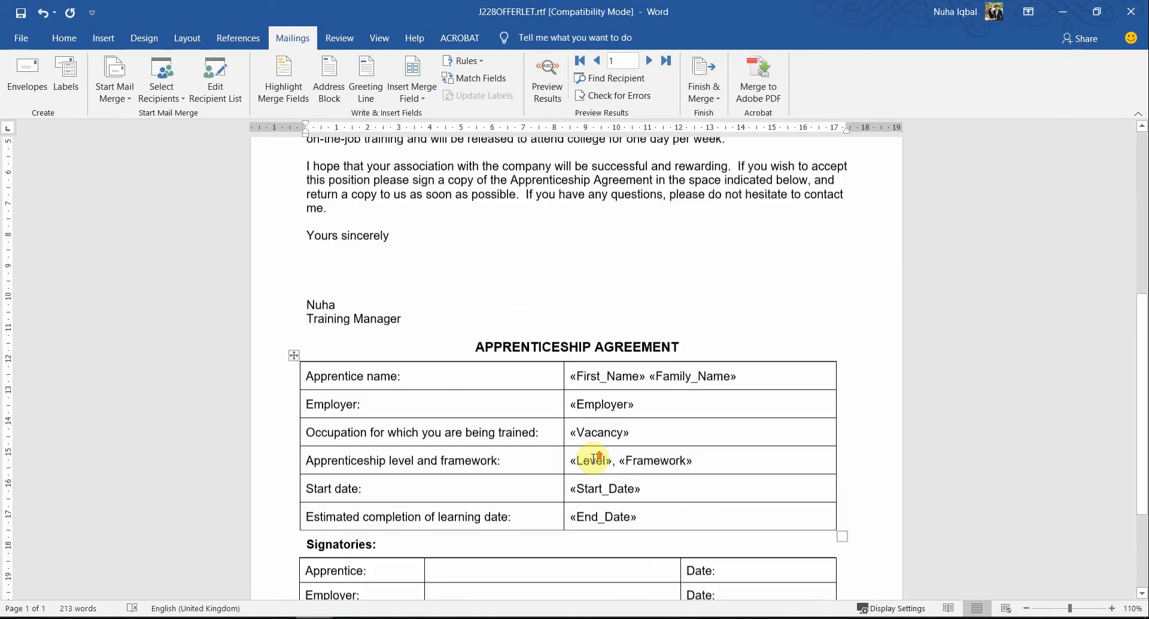
left_click(20, 36)
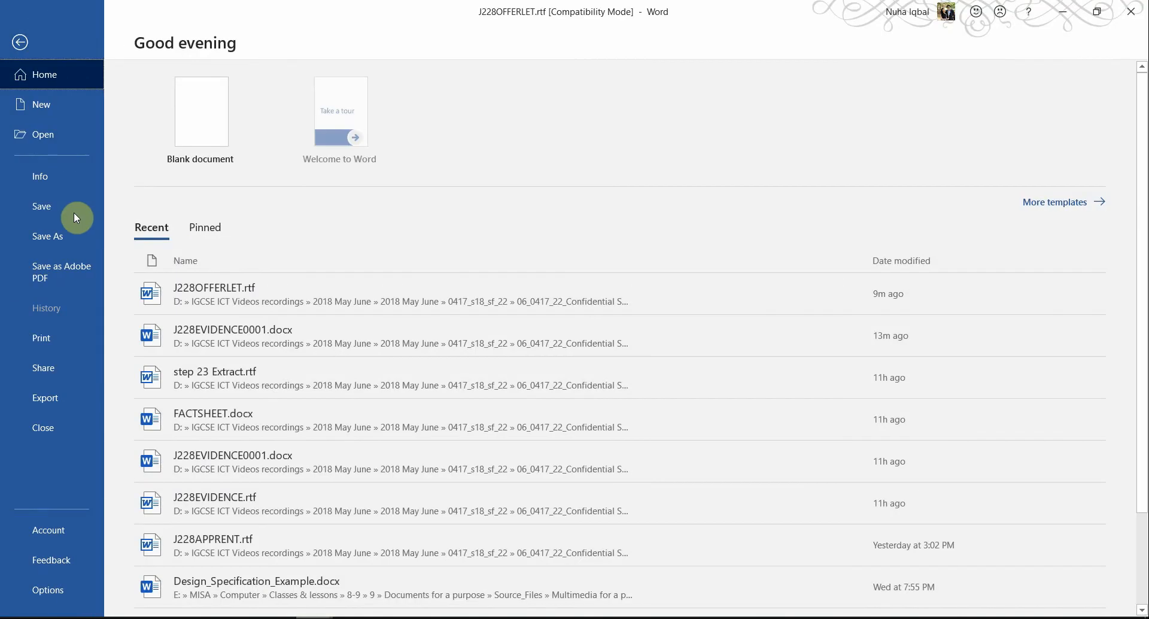
left_click(67, 338)
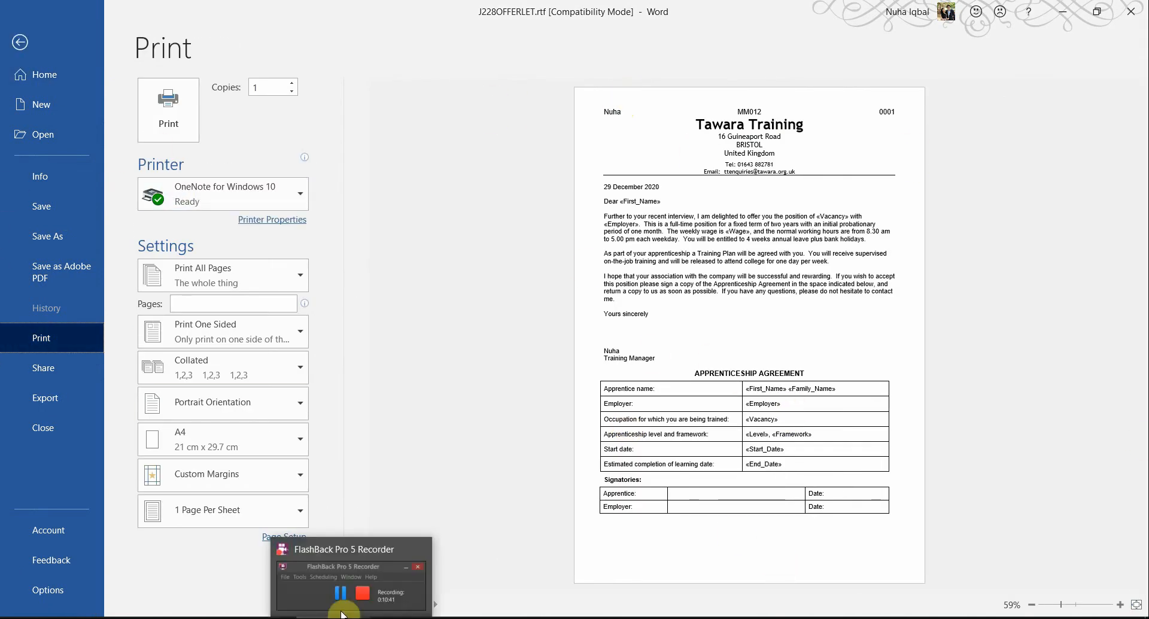
Step: Switch to the question paper in Acrobat and highlight the Printout 3 heading under question 31
left_click(303, 616)
left_click(280, 617)
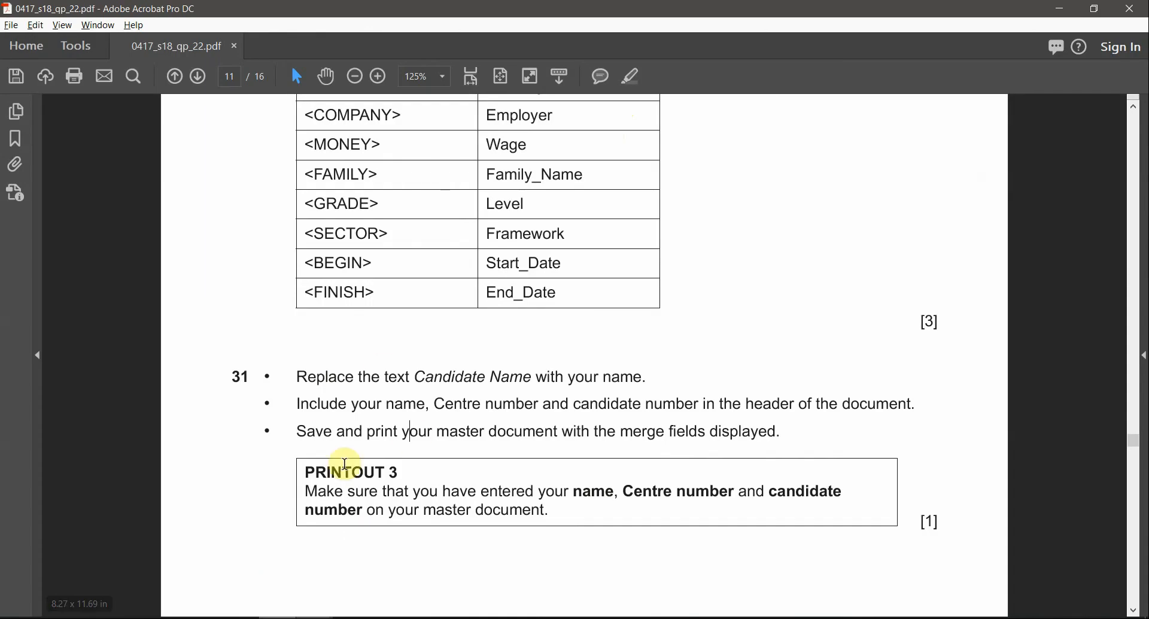
left_click_drag(327, 478, 390, 477)
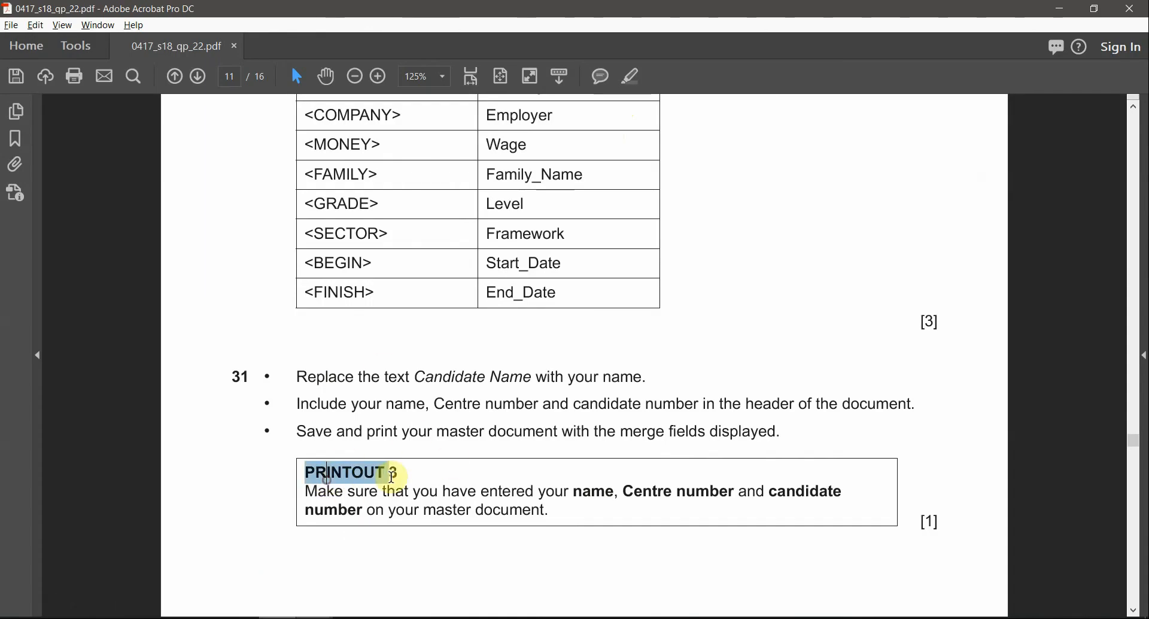
left_click(631, 77)
Step: Highlight "automated filter", "Level is Intermediate" and "Start_Date is 17/09/2018" in question 32 on page 12
scroll(675, 384, "down", 3)
scroll(676, 388, "down", 5)
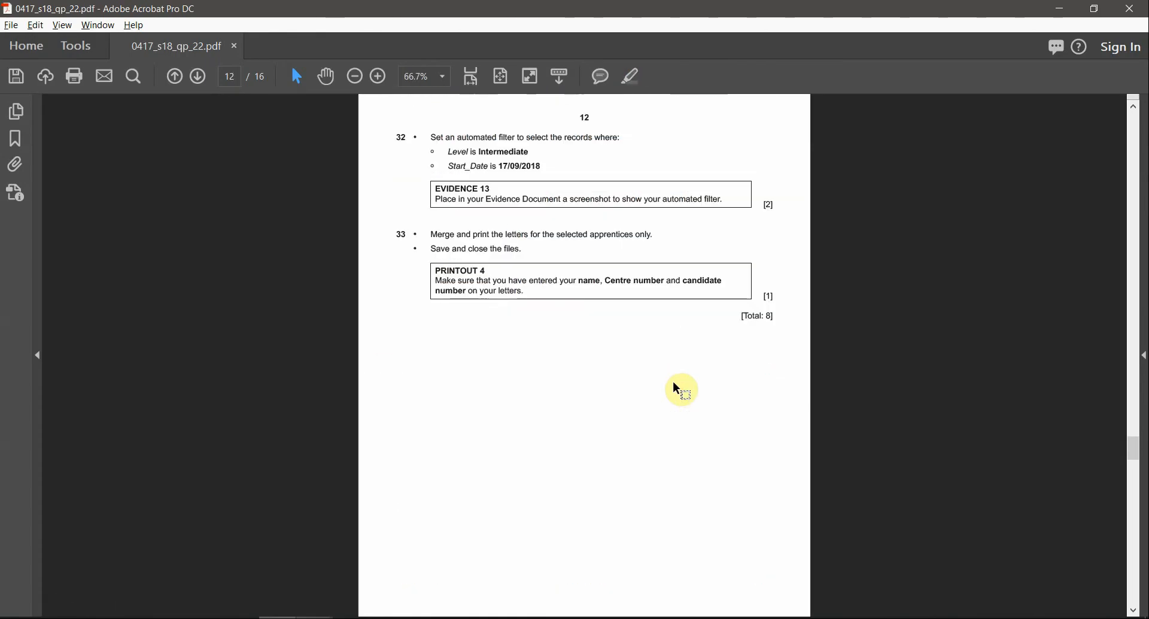
scroll(676, 389, "up", 5)
scroll(677, 389, "down", 5)
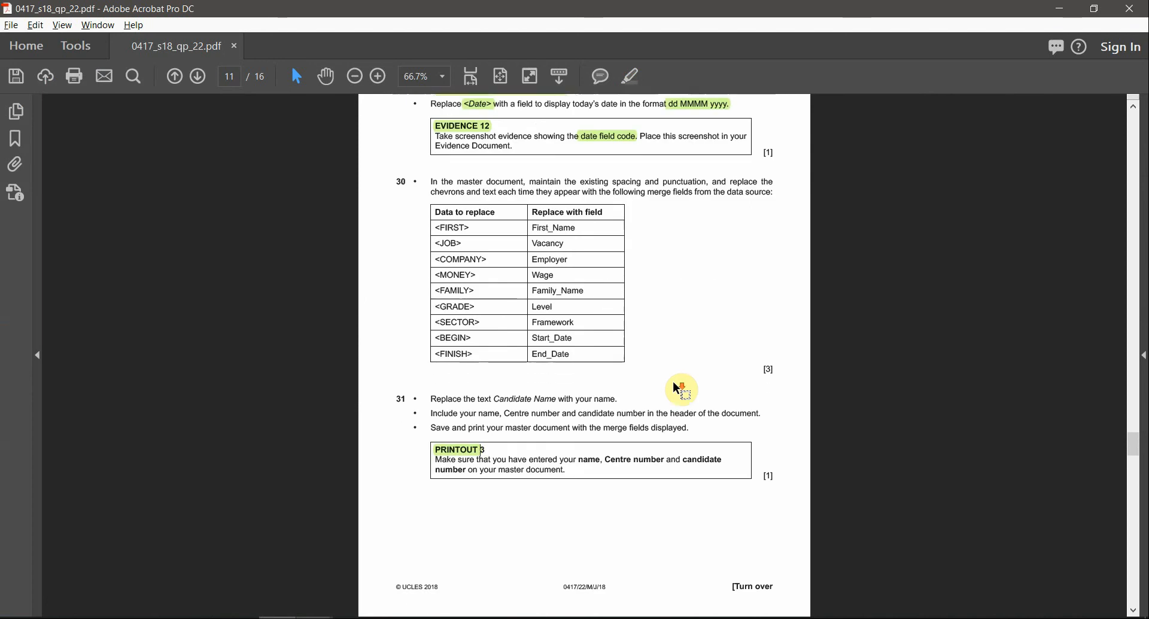
scroll(388, 122, "up", 3)
scroll(495, 173, "up", 2)
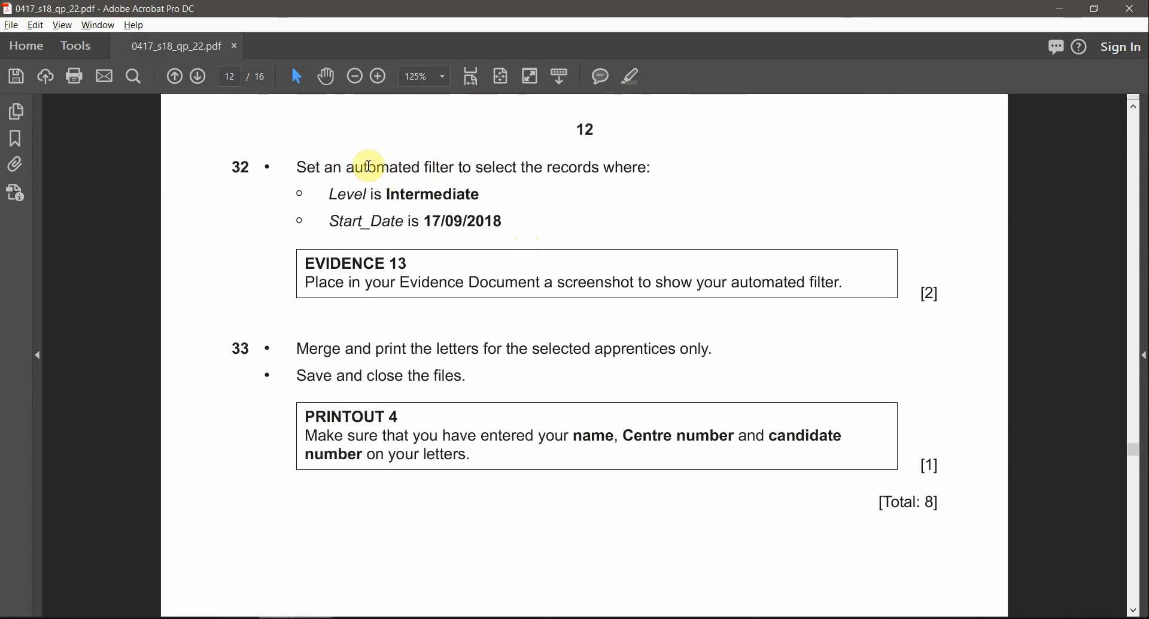
mouse_move(347, 169)
left_mouse_down()
mouse_move(473, 169)
mouse_move(453, 167)
left_mouse_up()
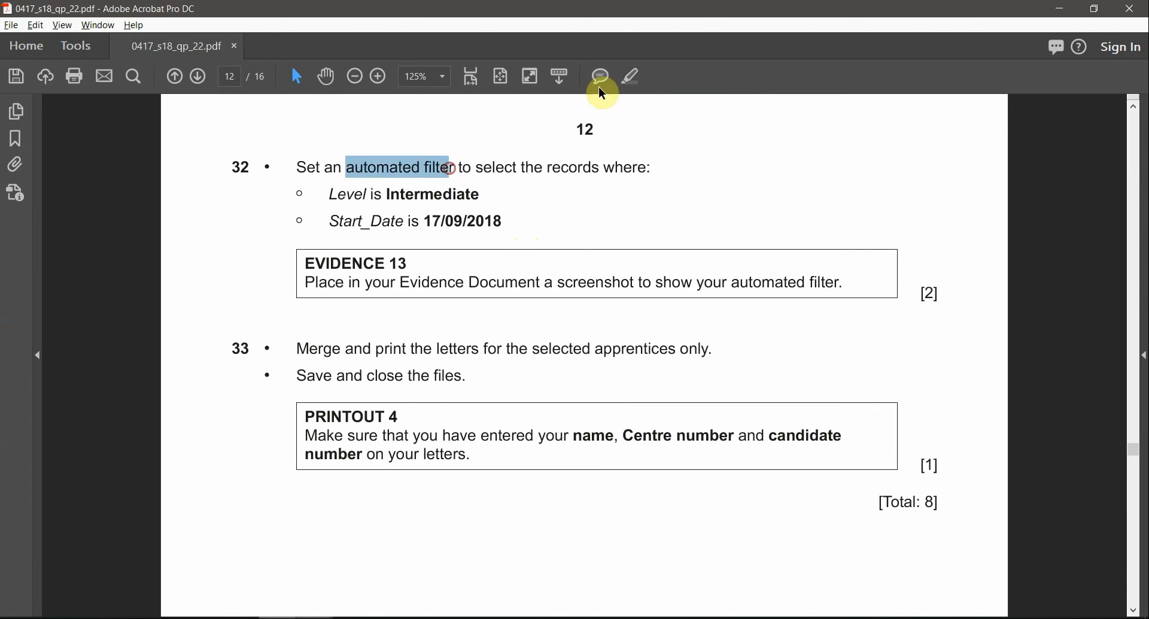
left_click(631, 76)
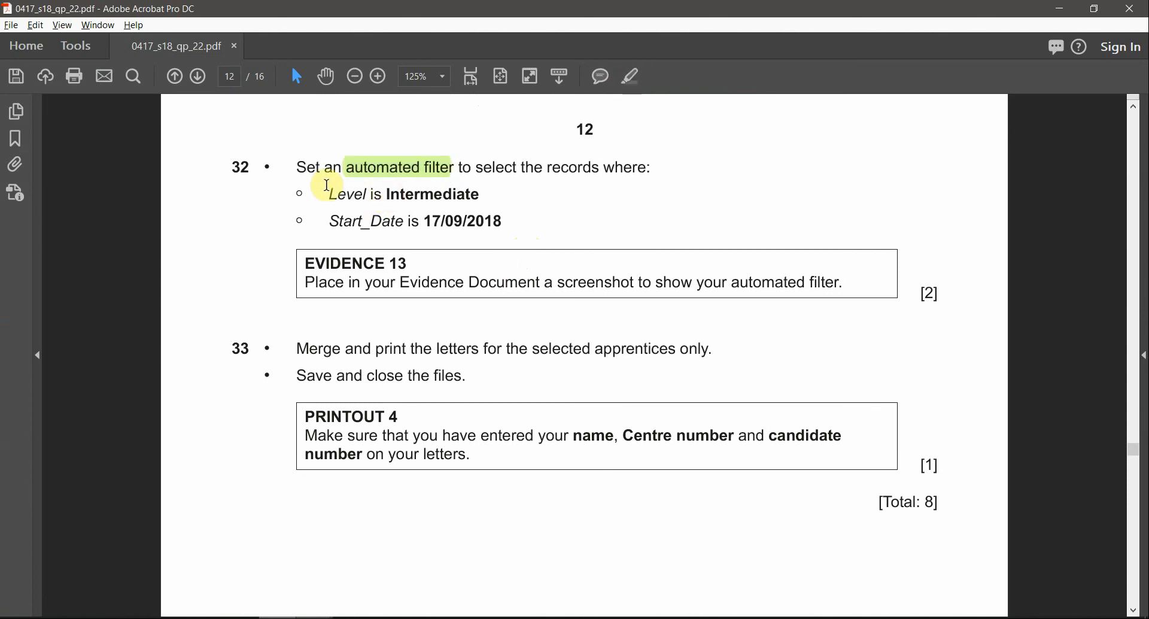
left_click_drag(328, 193, 479, 194)
left_click(631, 77)
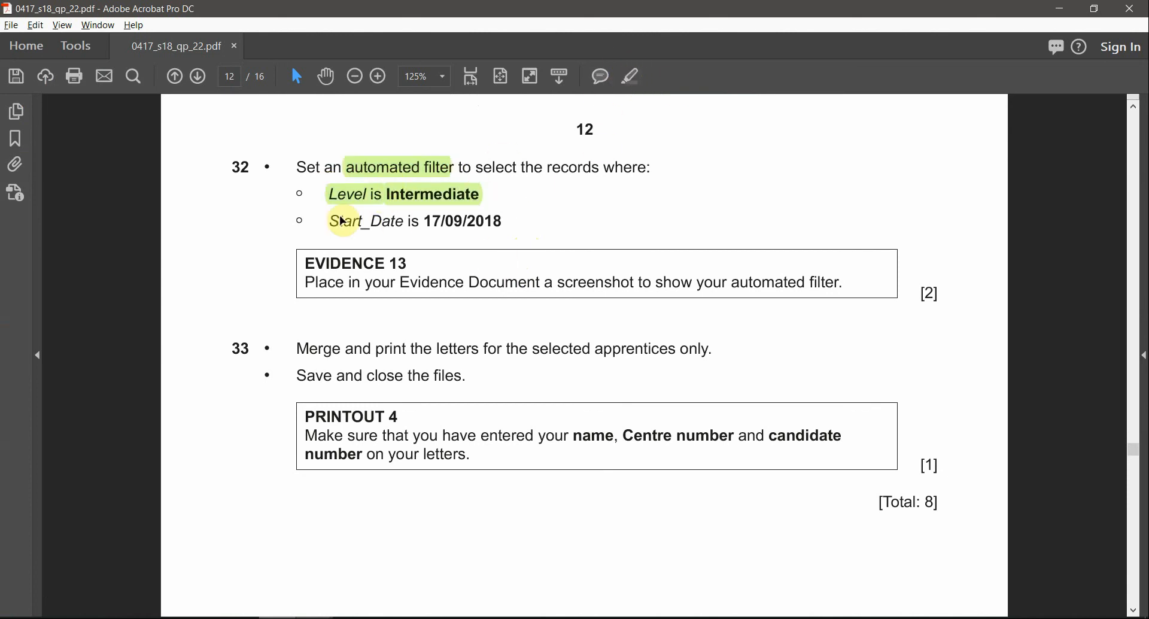
left_click_drag(329, 221, 486, 228)
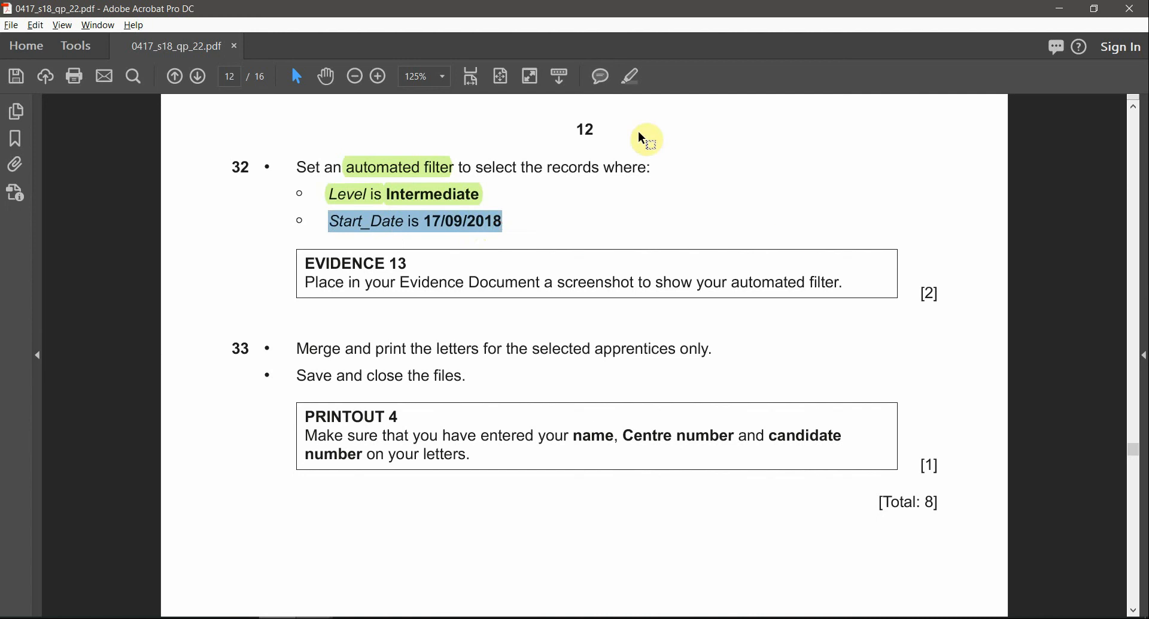
left_click(633, 80)
Step: Switch back to the offer letter in Word, leave the print preview and open the mail merge recipient list
key("alt+Tab")
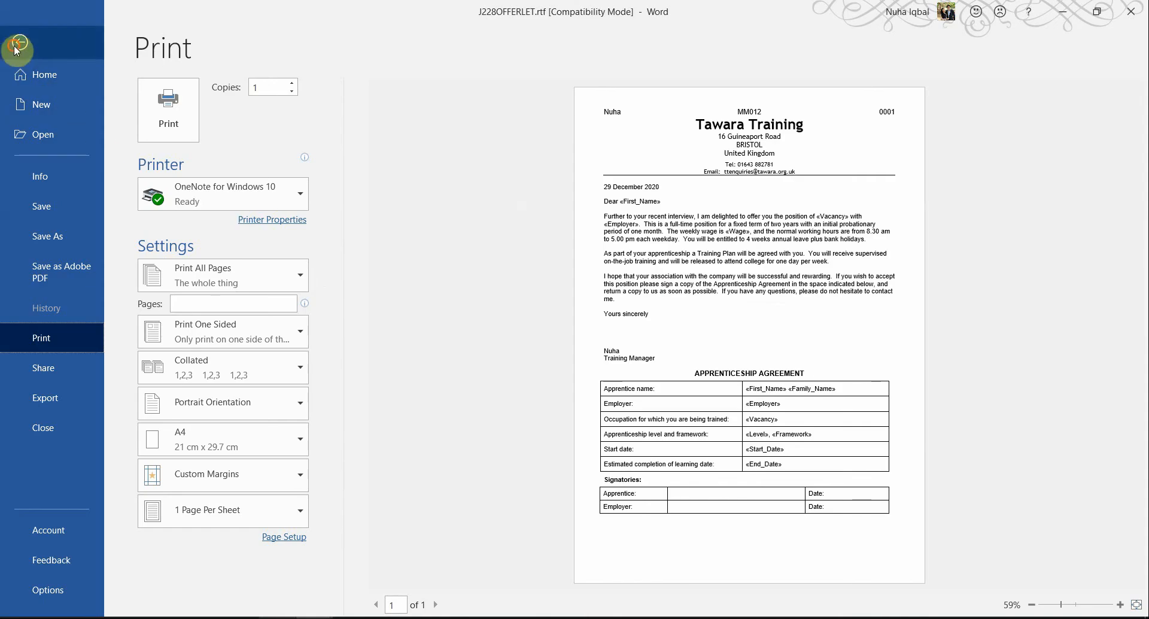
left_click(18, 29)
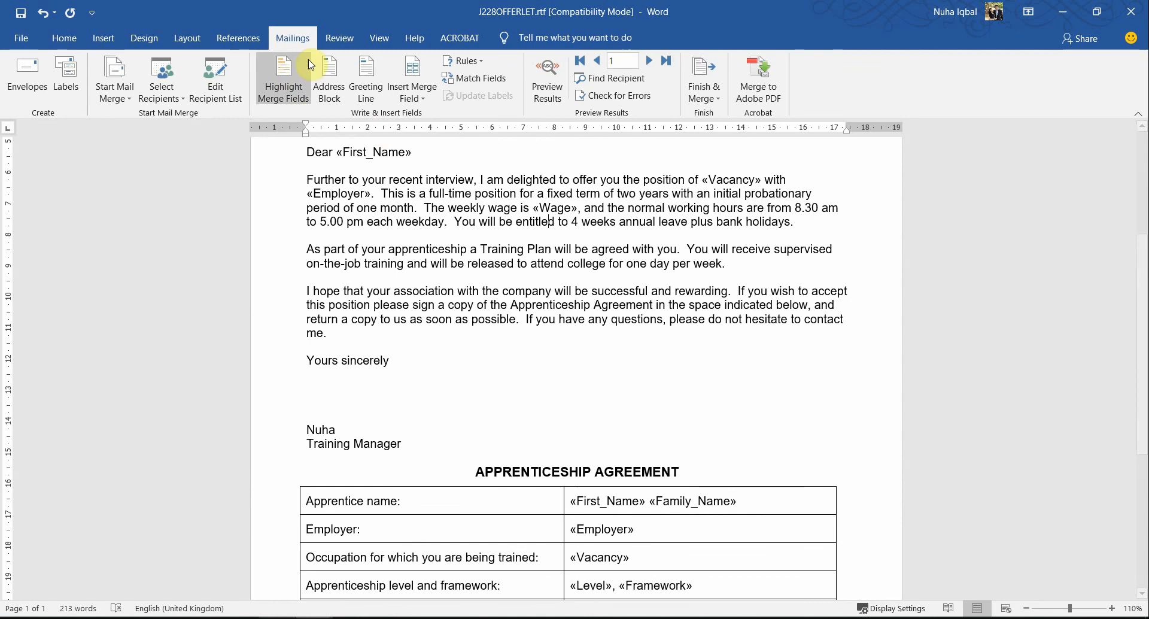
left_click(216, 91)
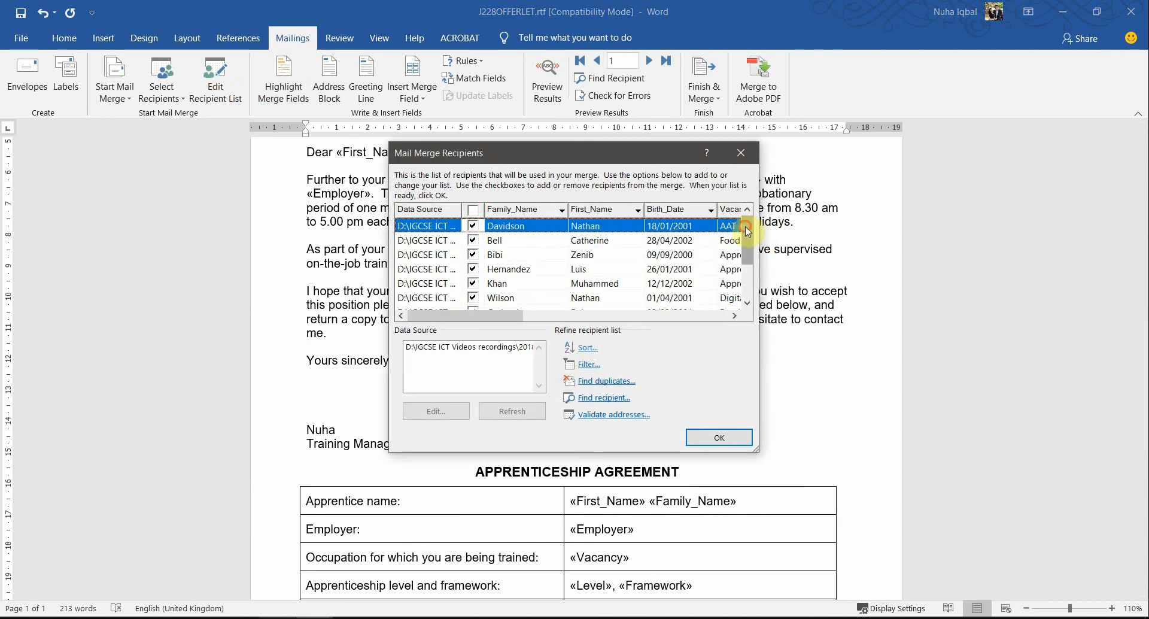
mouse_move(747, 232)
left_mouse_down()
mouse_move(746, 302)
mouse_move(745, 229)
left_mouse_up()
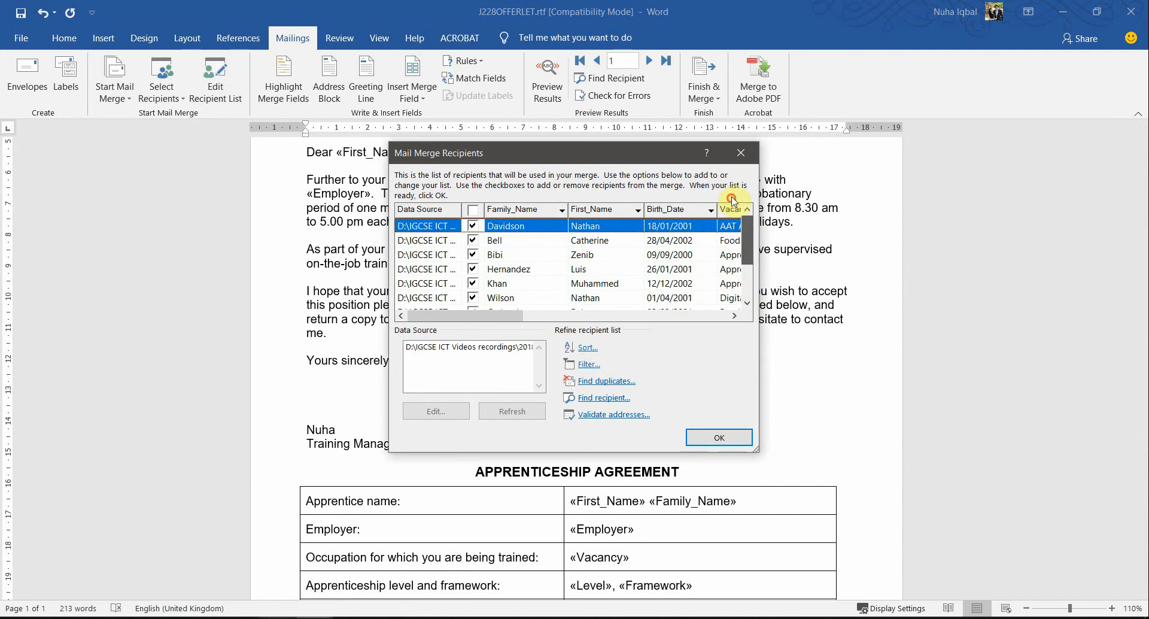
Step: Recheck question 32's Level condition and examine the Level values of all records in the recipient list
left_click(589, 365)
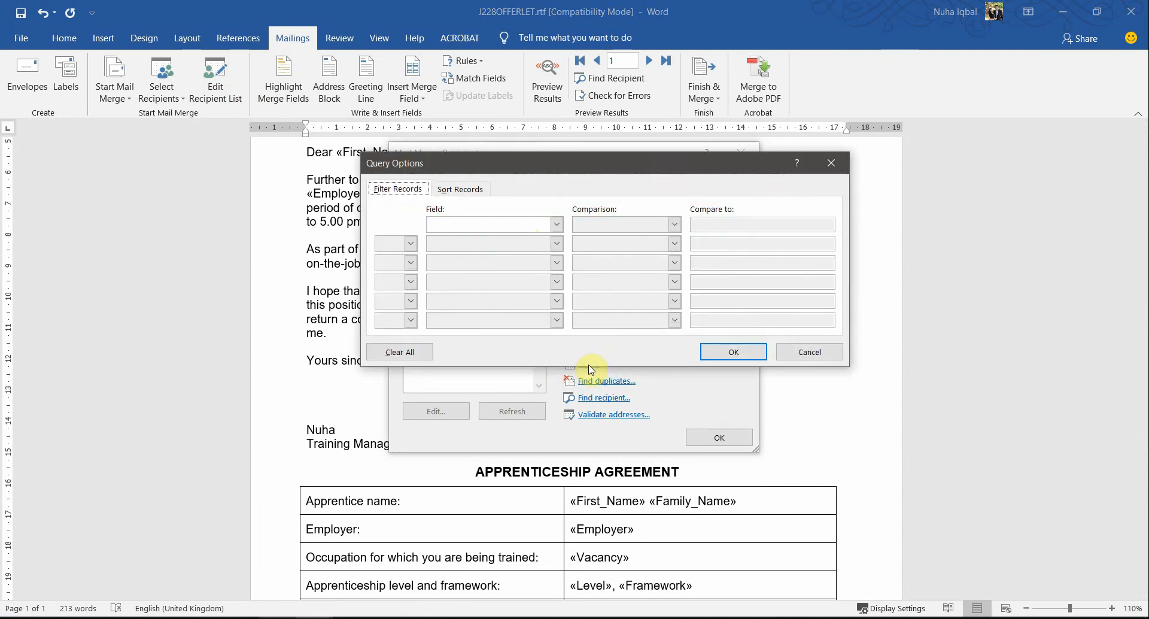
key("alt+Tab")
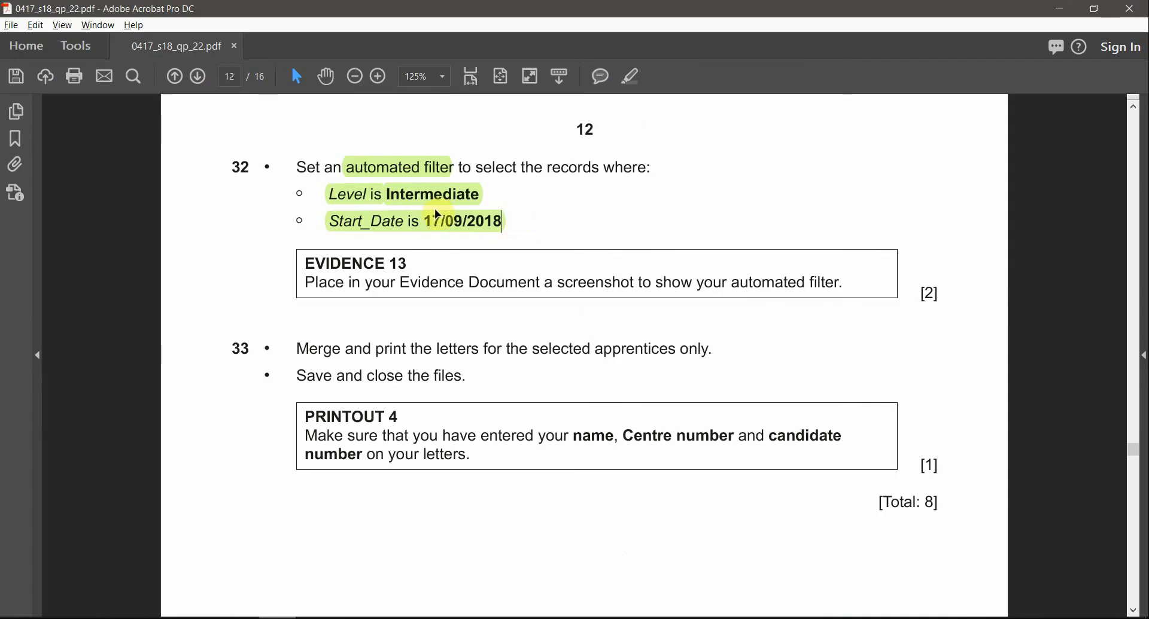
left_click(421, 202)
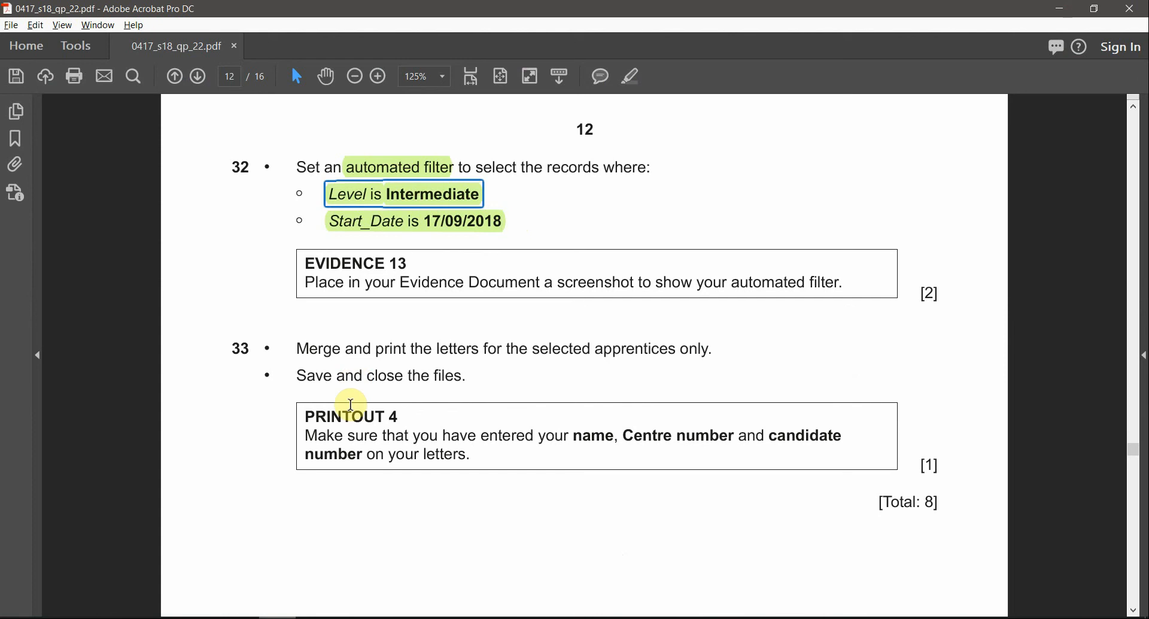
key("alt+Tab")
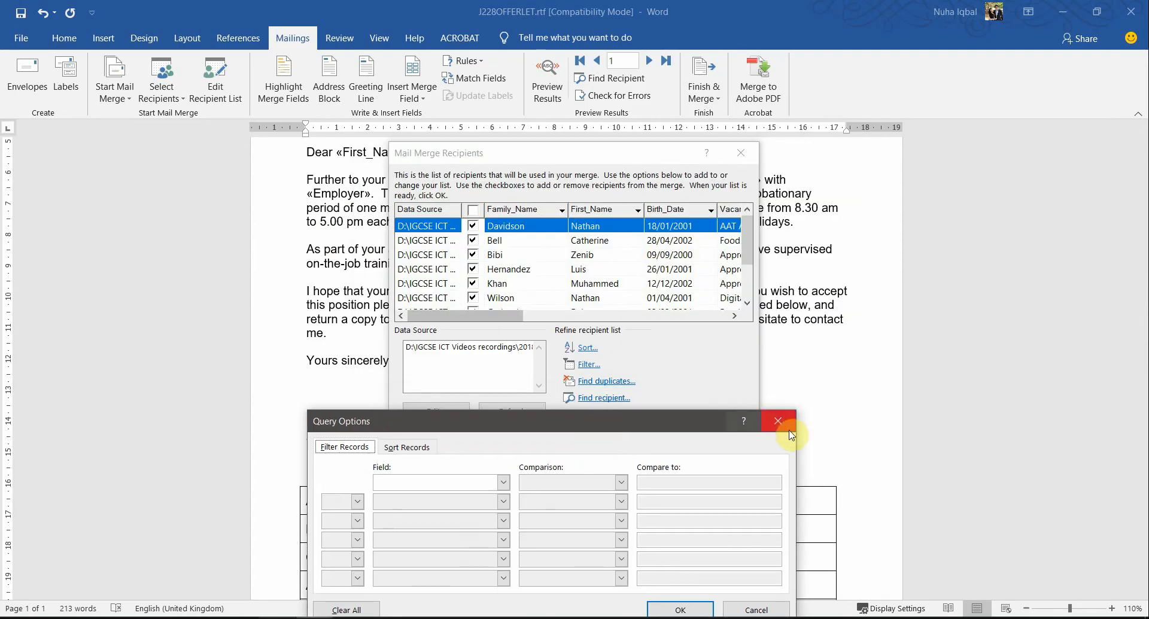
left_click(786, 423)
left_click_drag(495, 316, 598, 317)
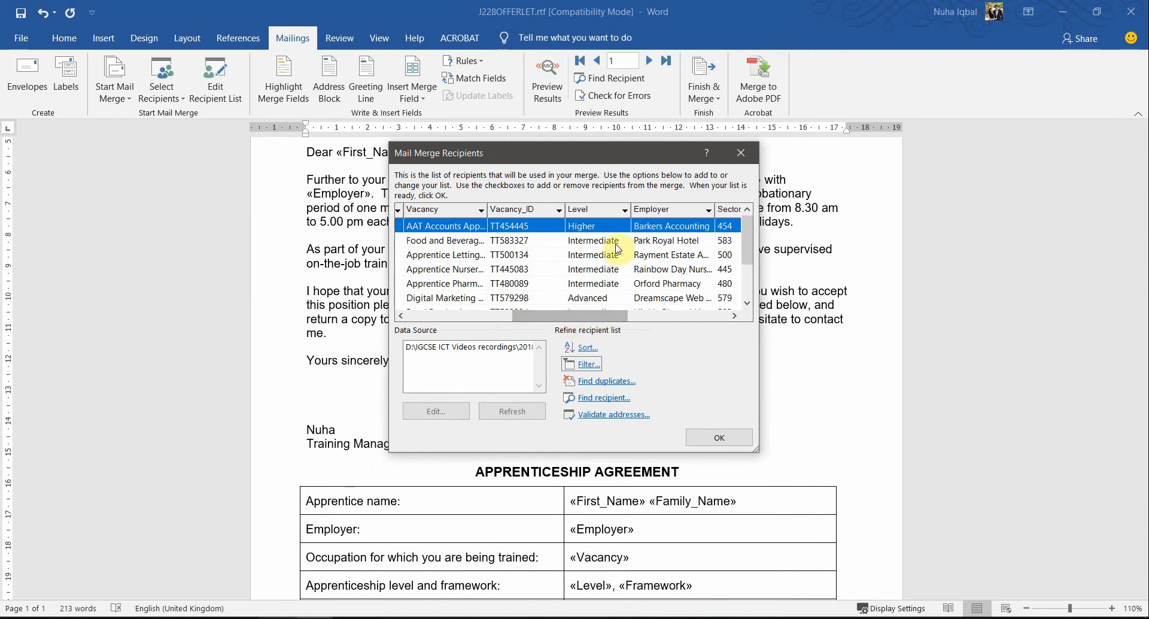
scroll(619, 247, "down", 1)
scroll(619, 247, "down", 1)
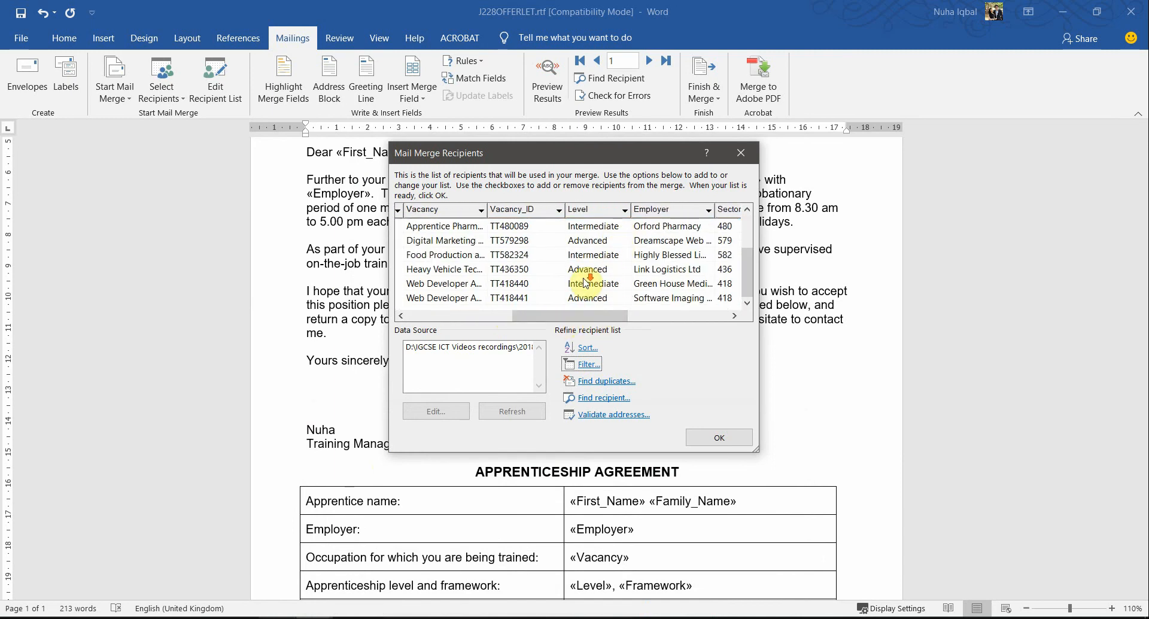
Step: Filter the mail merge recipients to the records where Level is equal to Intermediate
left_click(585, 364)
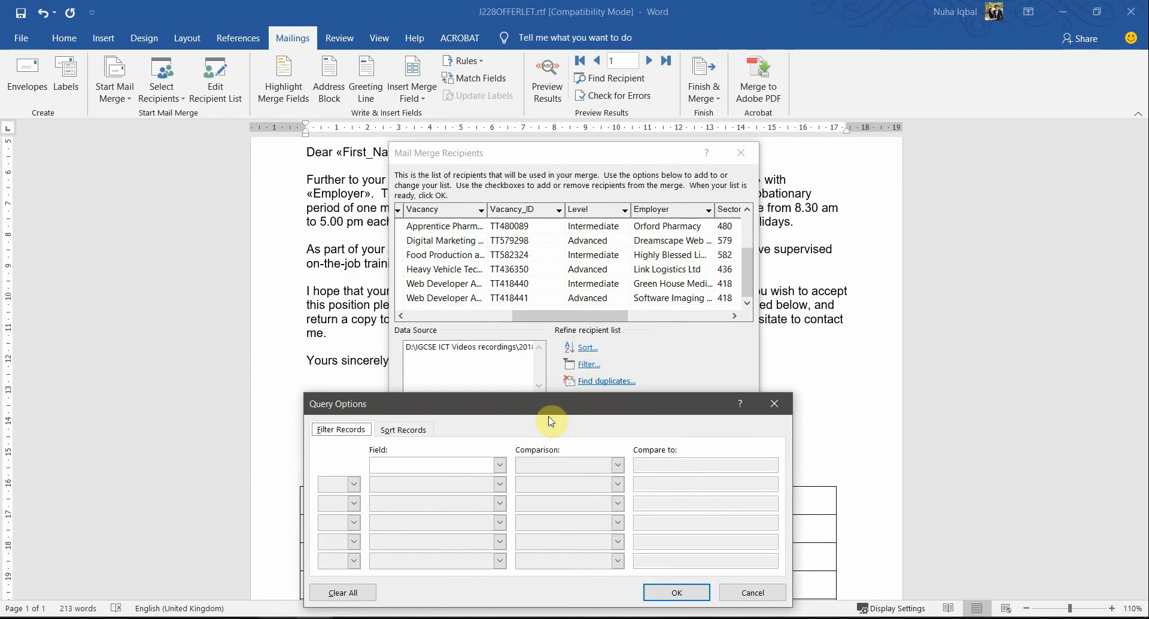
left_click(496, 258)
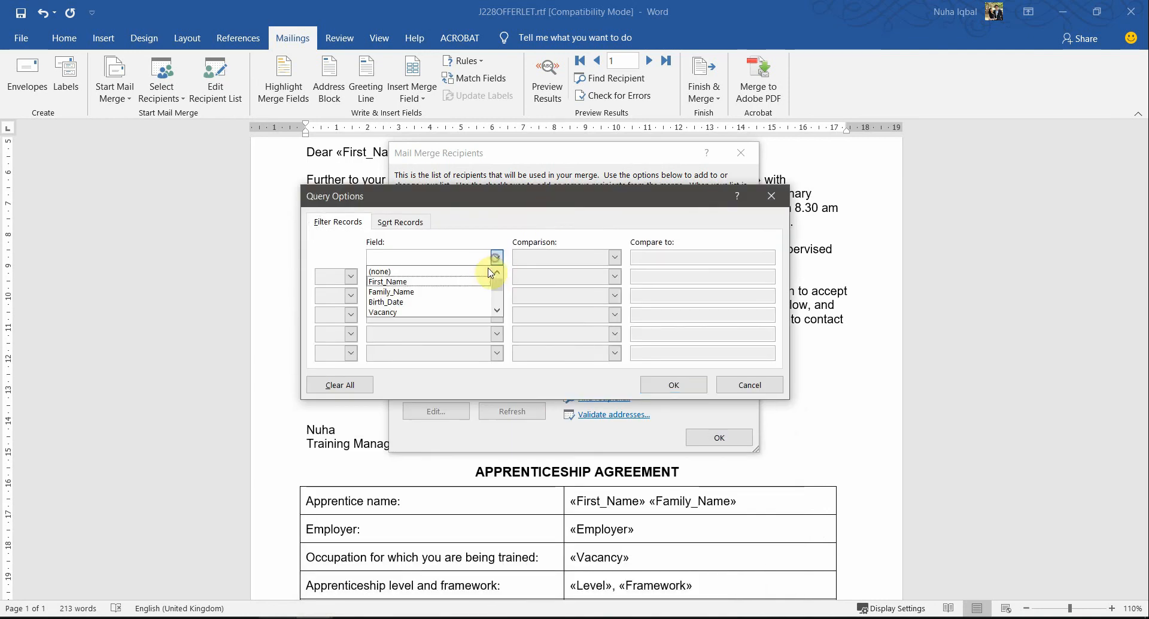
scroll(446, 284, "down", 1)
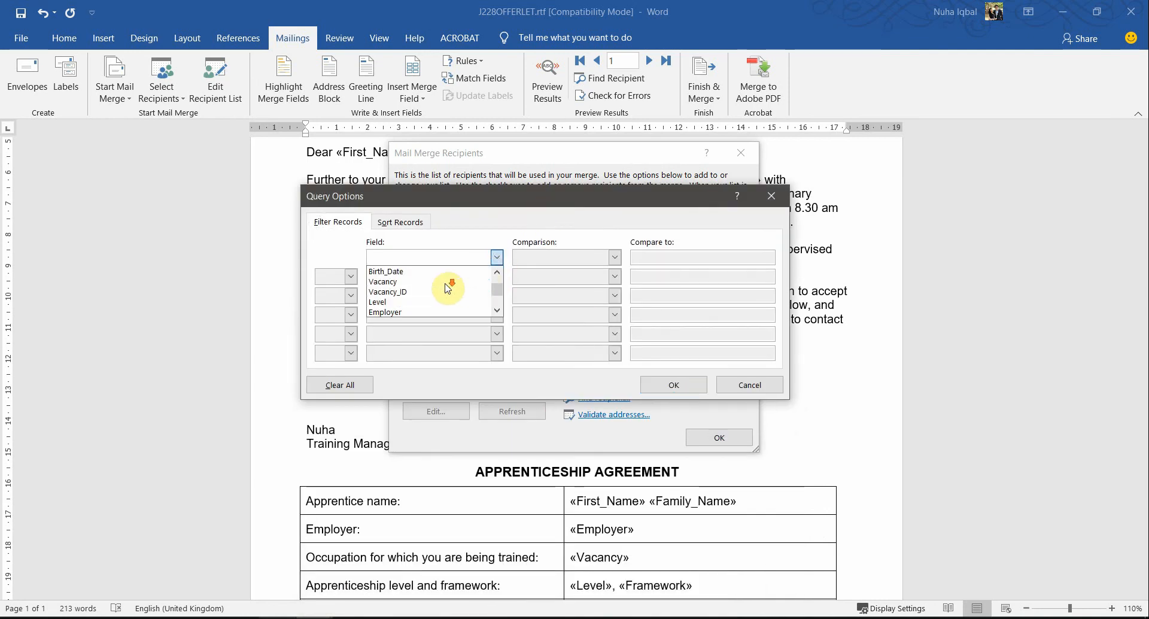
left_click(396, 299)
left_click(578, 260)
key("alt+Tab")
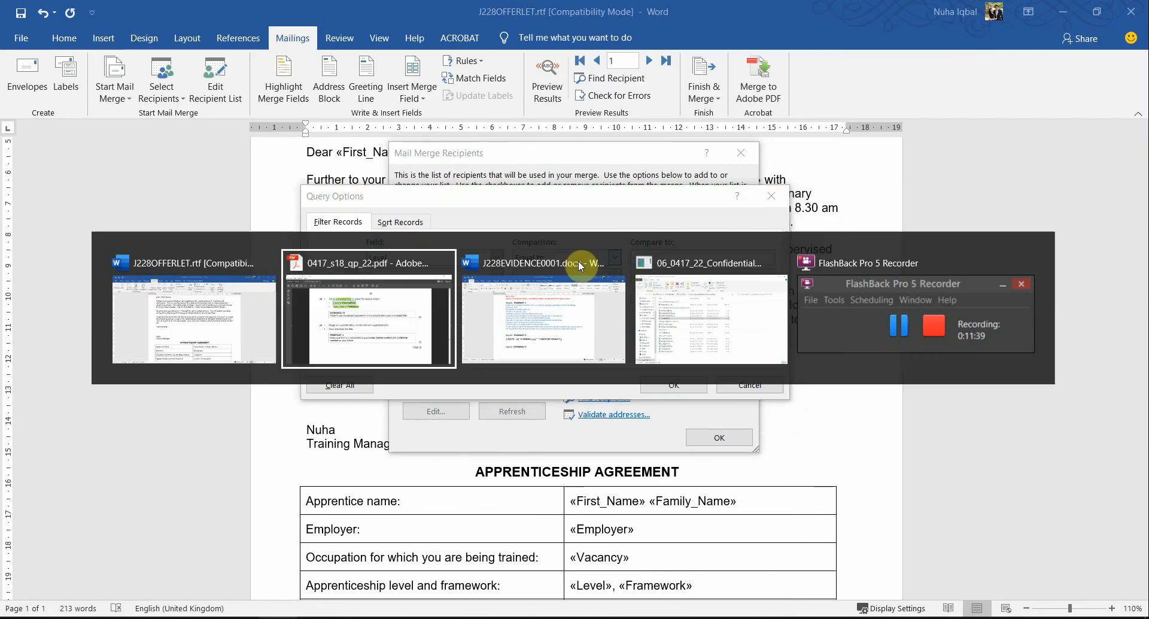
key("alt+Tab")
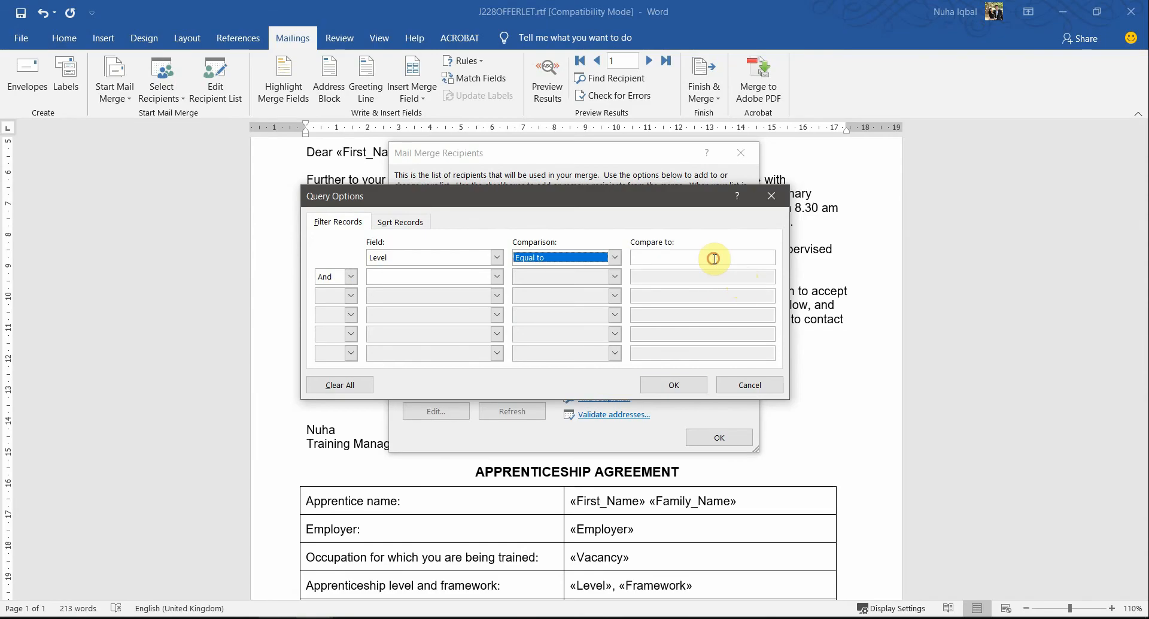
left_click(714, 258)
type("Intermediate")
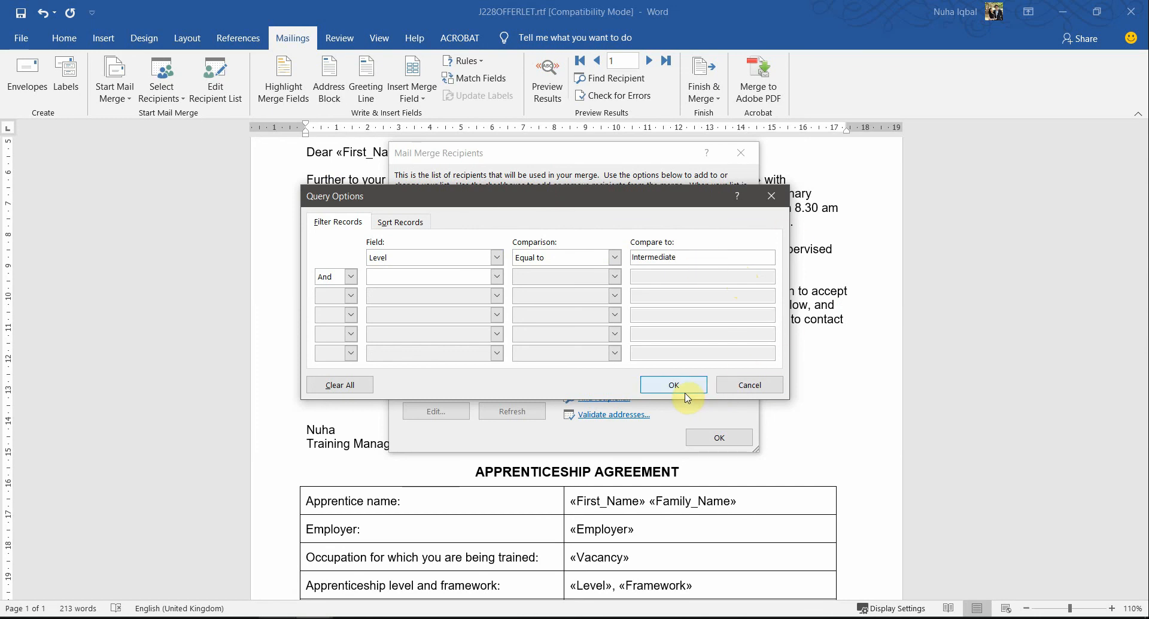
key("alt+Tab")
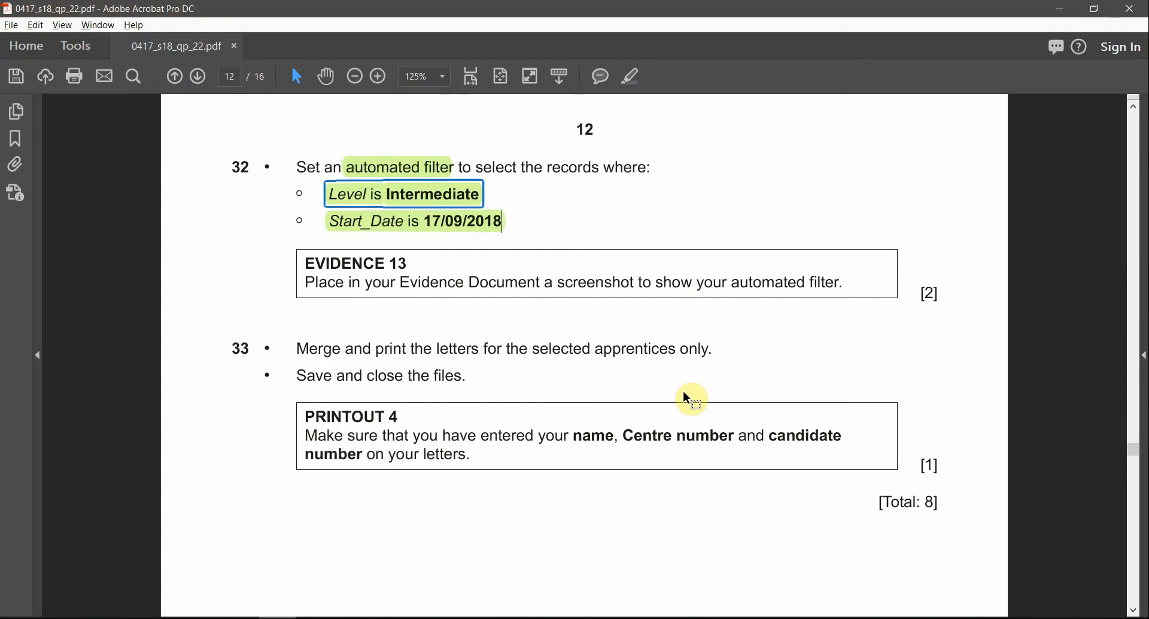
key("alt+Tab")
left_click(685, 394)
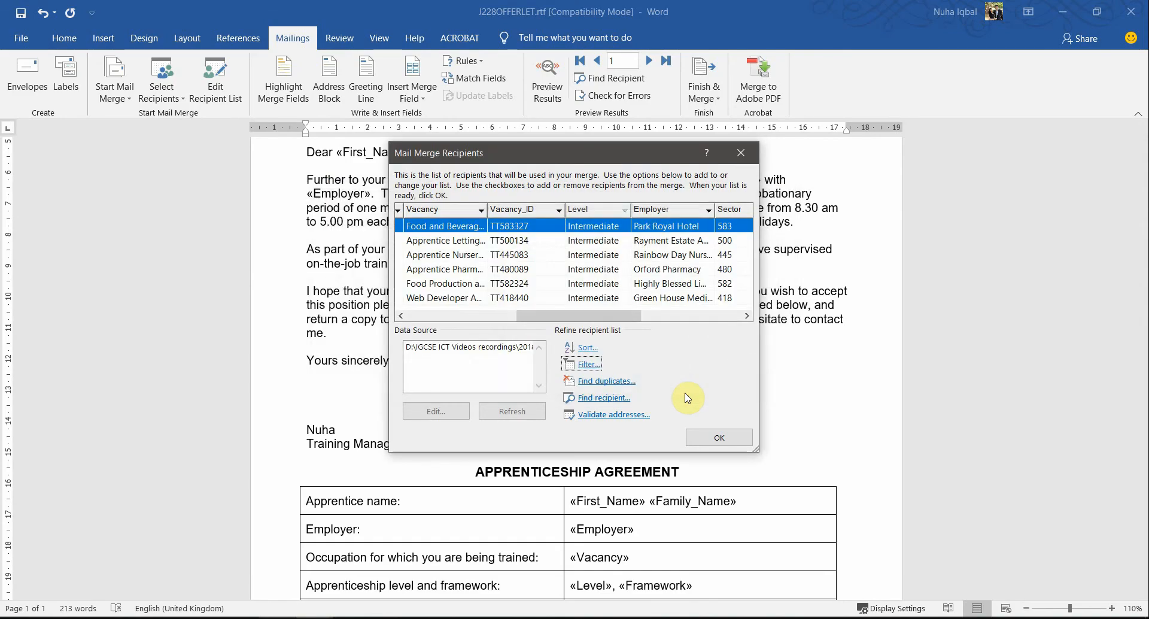
Step: Review the filtered recipients' columns and recheck the Start_Date condition of question 32 in the question paper
scroll(709, 304, "left", 3)
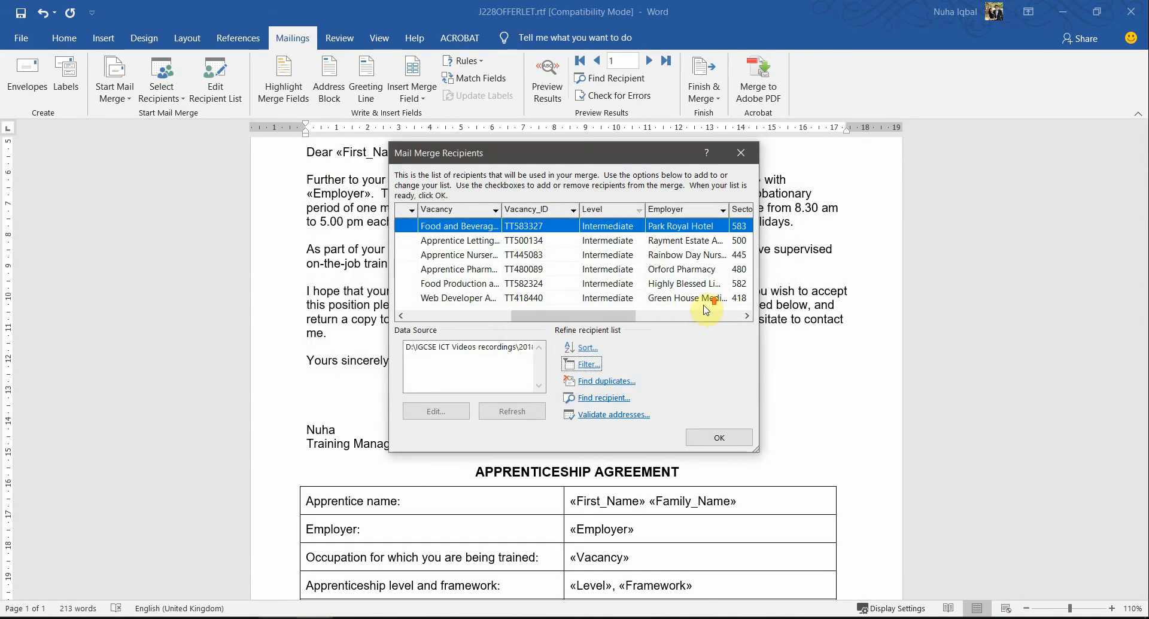
left_click_drag(557, 315, 483, 315)
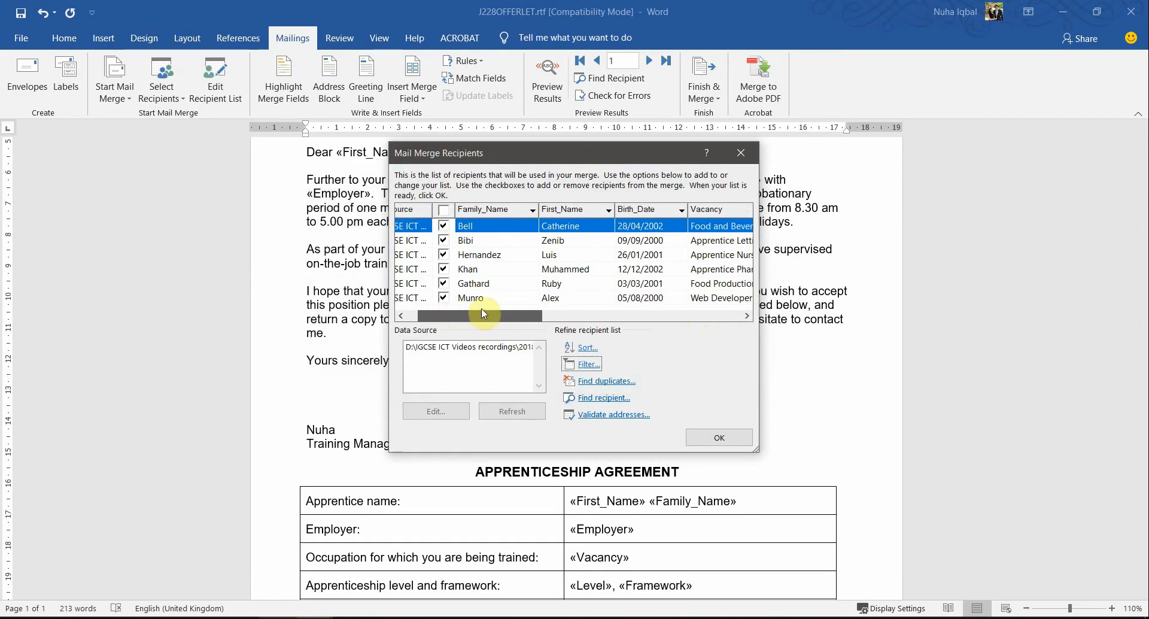
left_click(476, 254)
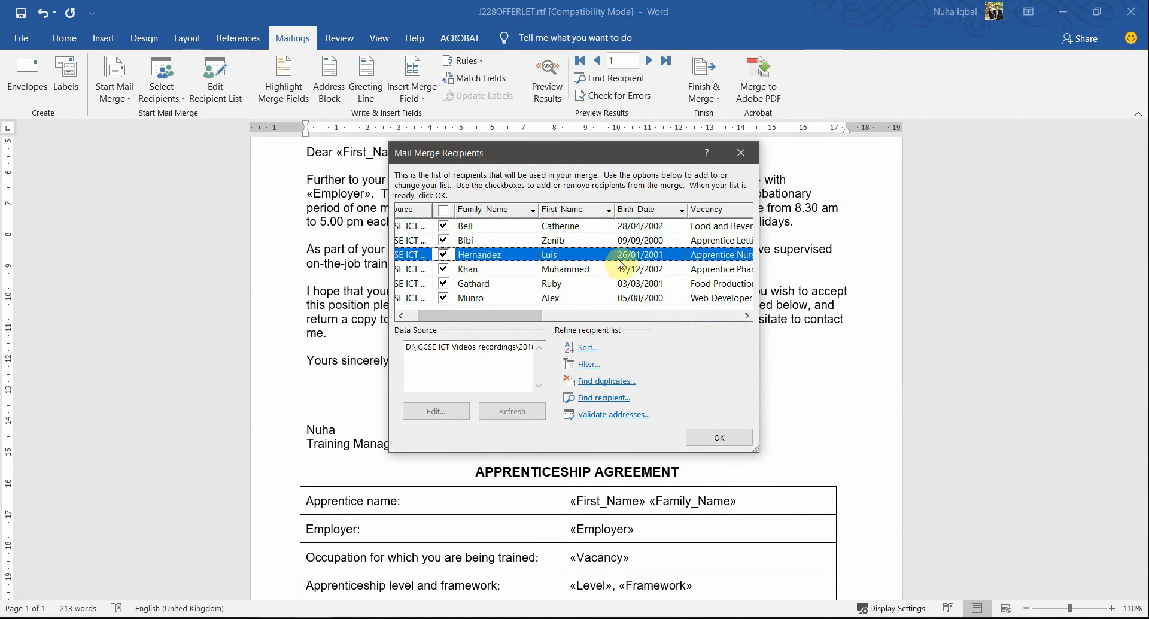
left_click_drag(500, 316, 566, 318)
key("alt+Tab")
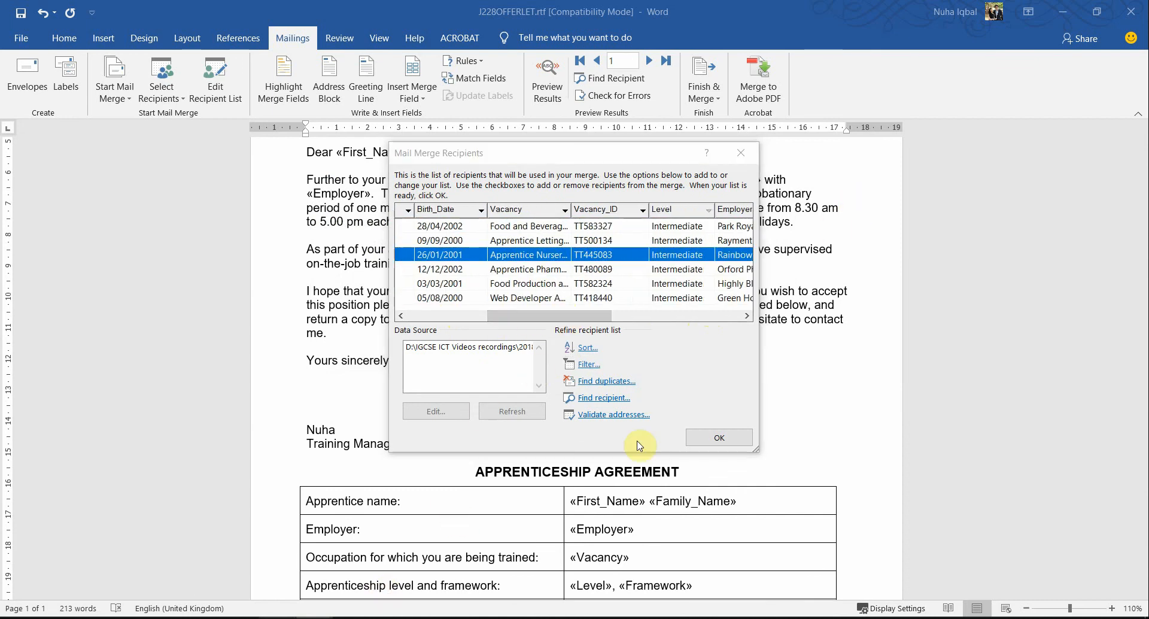
left_click(390, 231)
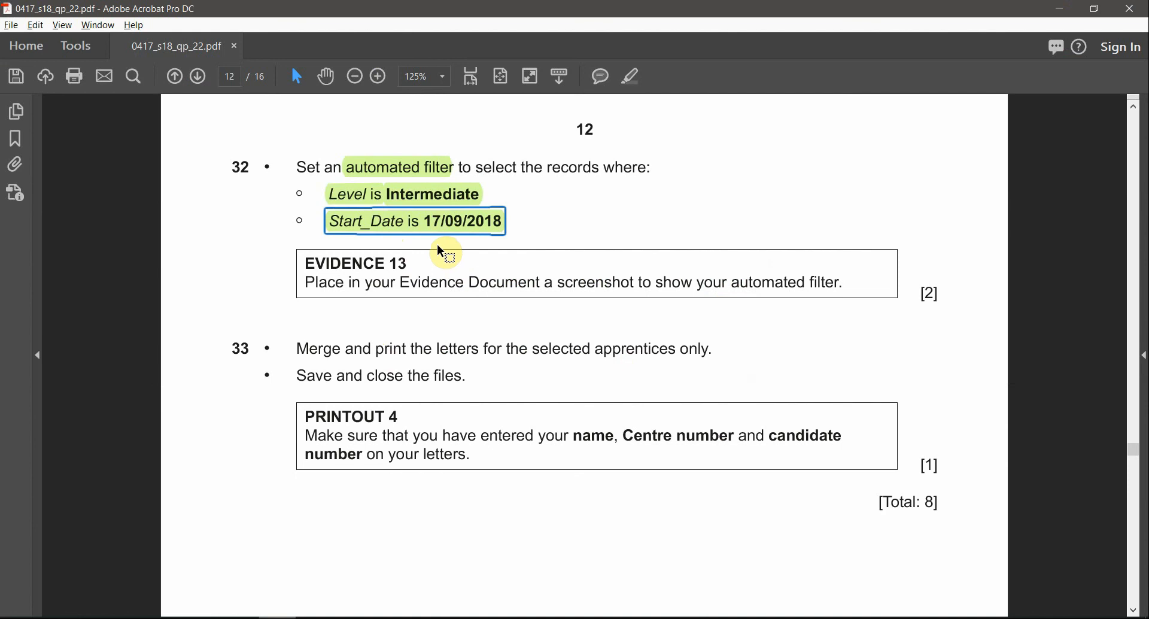
Step: Return to the recipient list in Word and examine the Start_Date values against question 32's date condition
key("alt+Tab")
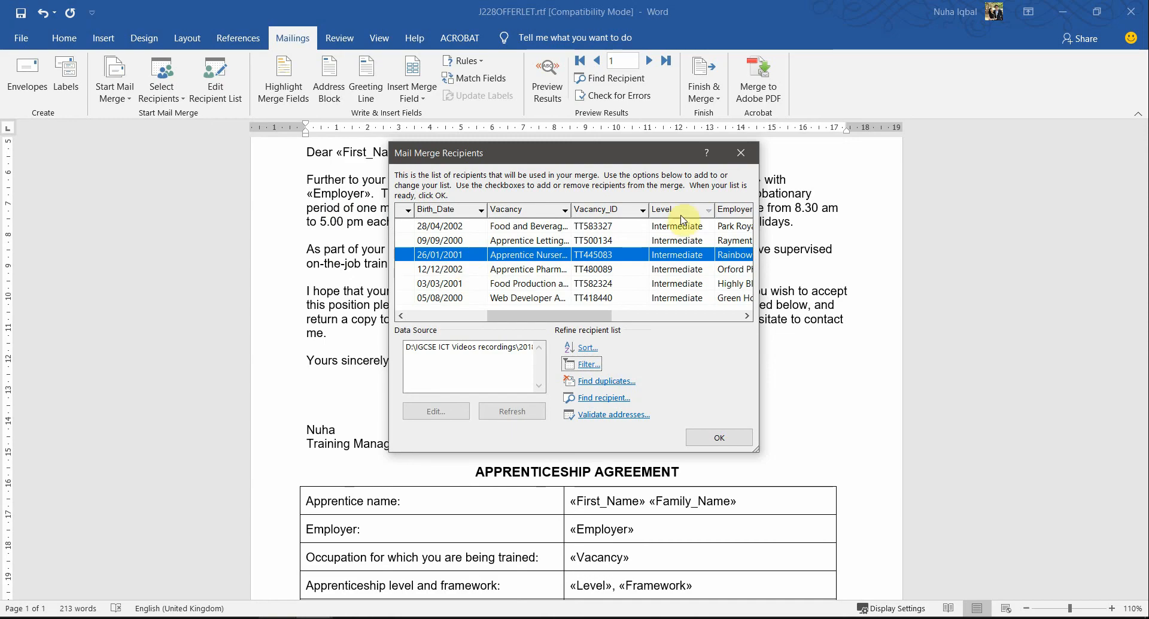
left_click(665, 317)
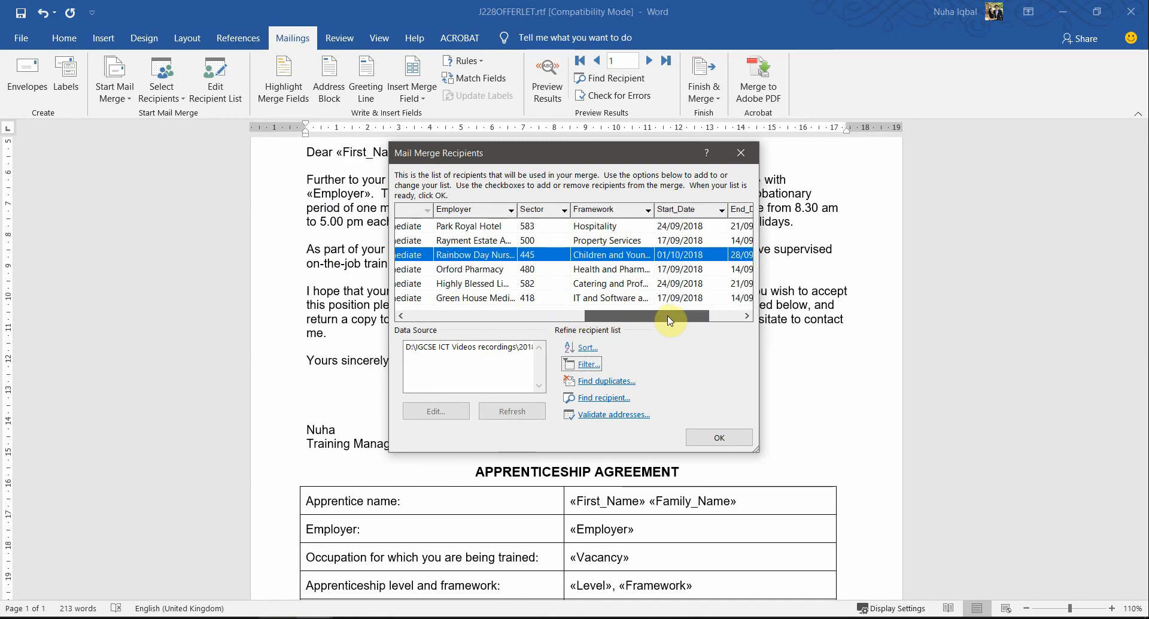
left_click_drag(669, 321, 706, 317)
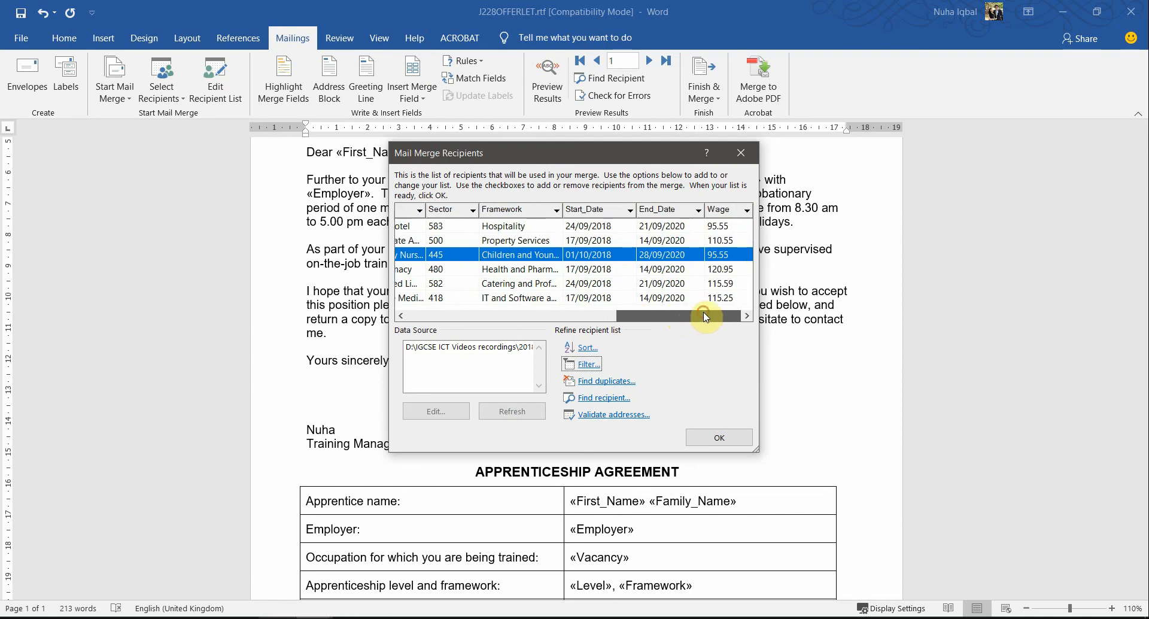
key("alt+Tab")
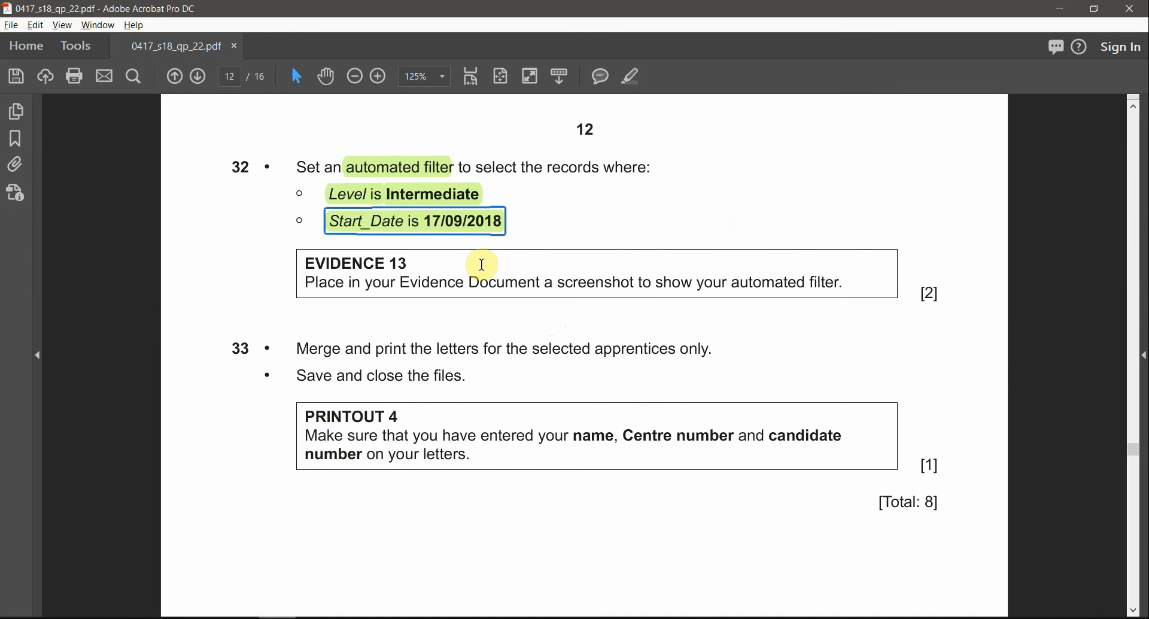
key("alt+Tab")
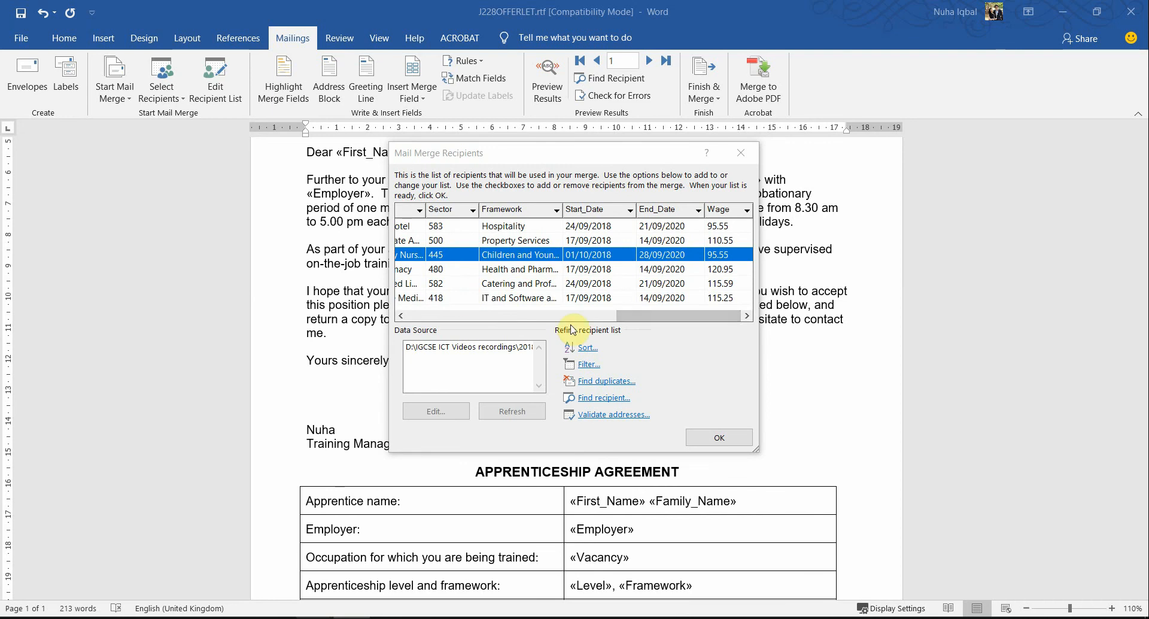
mouse_move(634, 315)
left_mouse_down()
mouse_move(606, 315)
mouse_move(617, 315)
left_mouse_up()
left_click(643, 298)
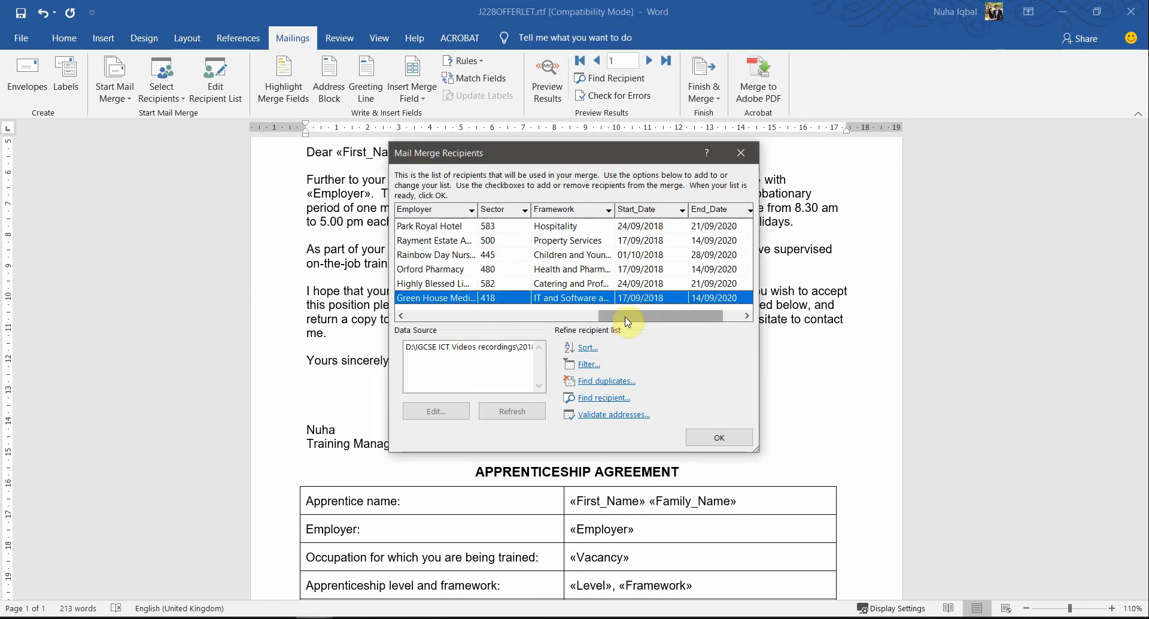
Step: Add a second filter condition, joined with And, that requires the Start_Date field to be equal to a value
left_click(593, 364)
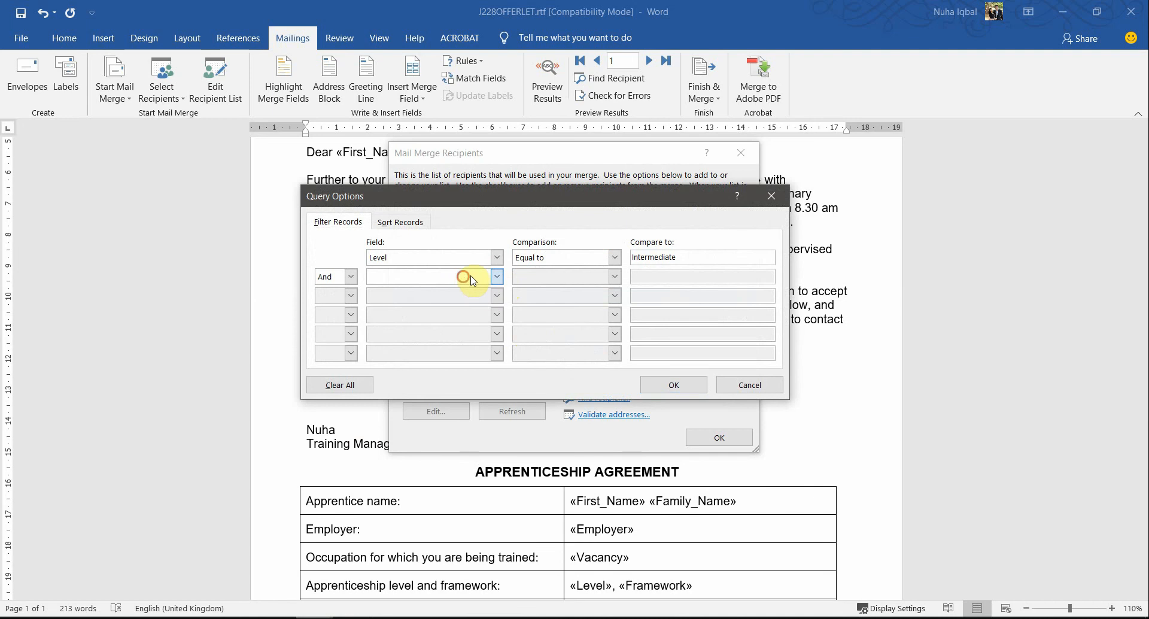
left_click(471, 278)
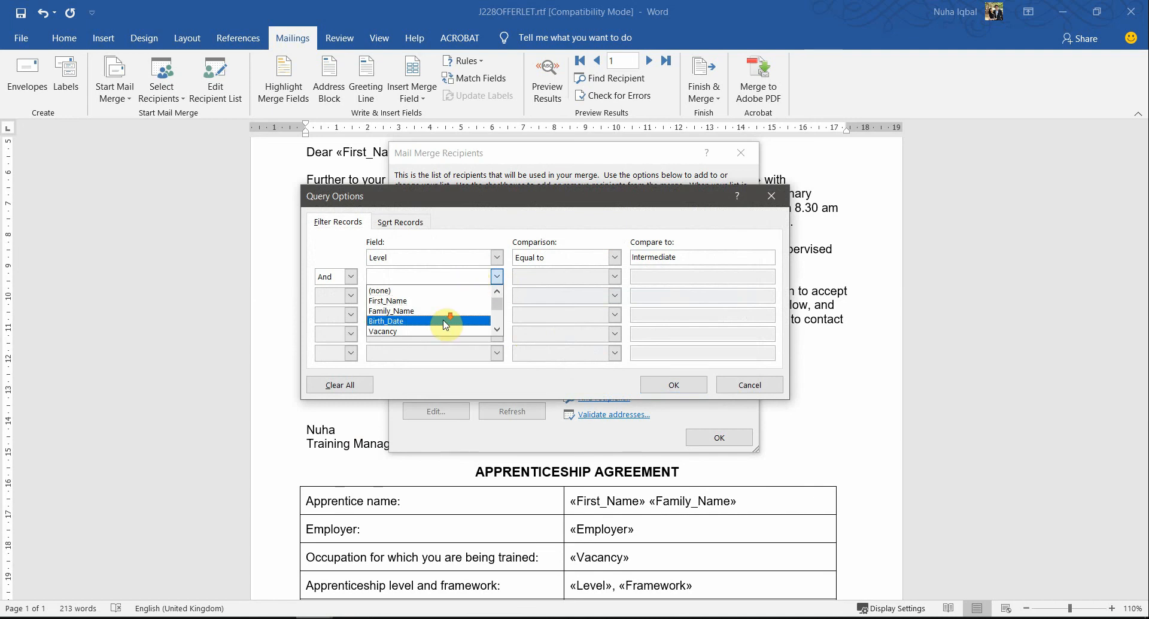
scroll(446, 325, "down", 2)
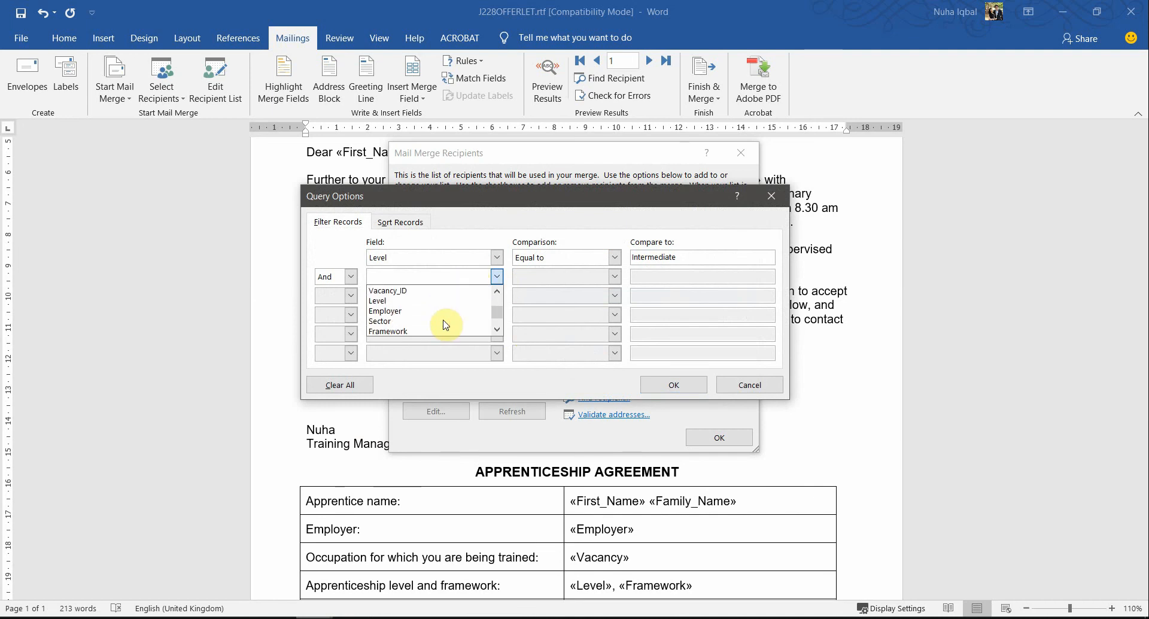
scroll(446, 325, "down", 1)
left_click(443, 321)
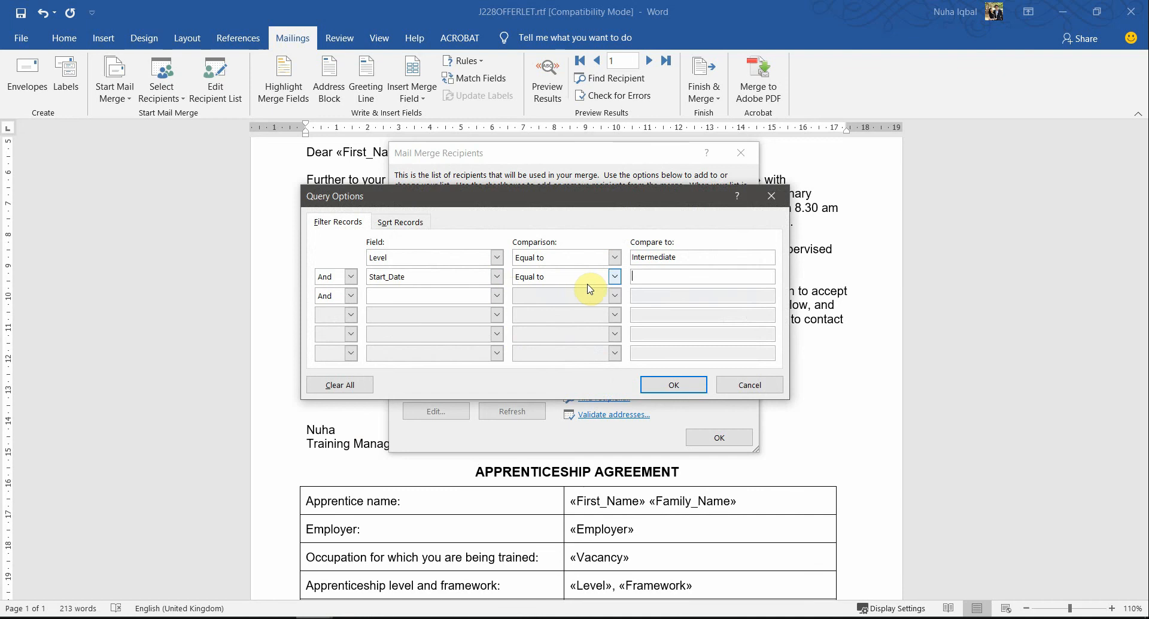
left_click(558, 283)
left_click(566, 291)
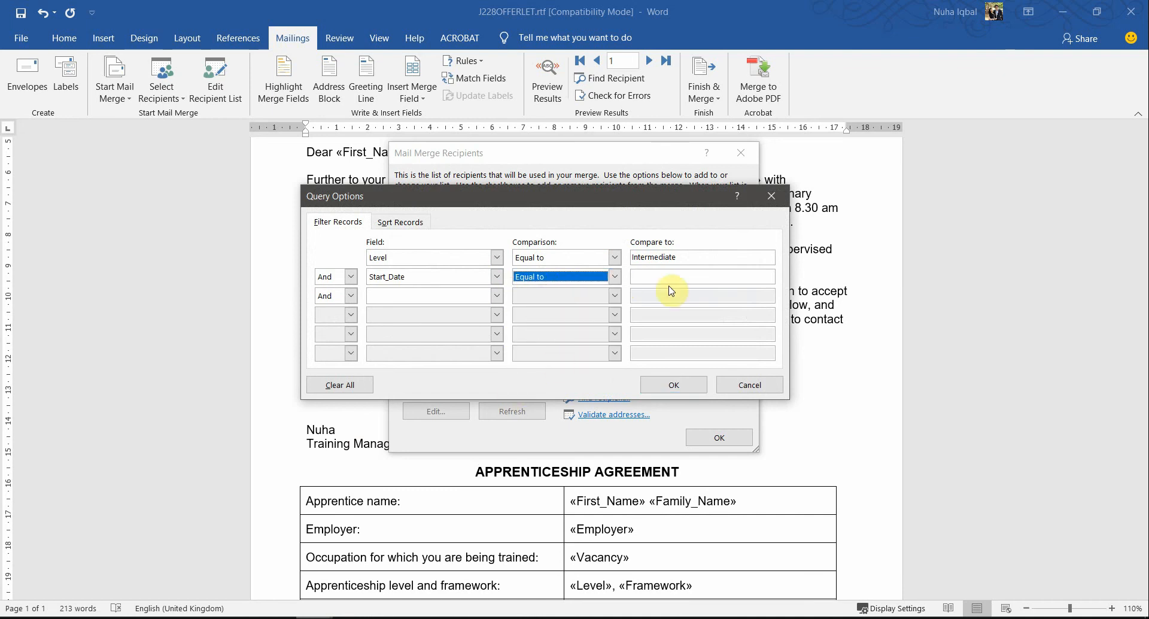
left_click(656, 275)
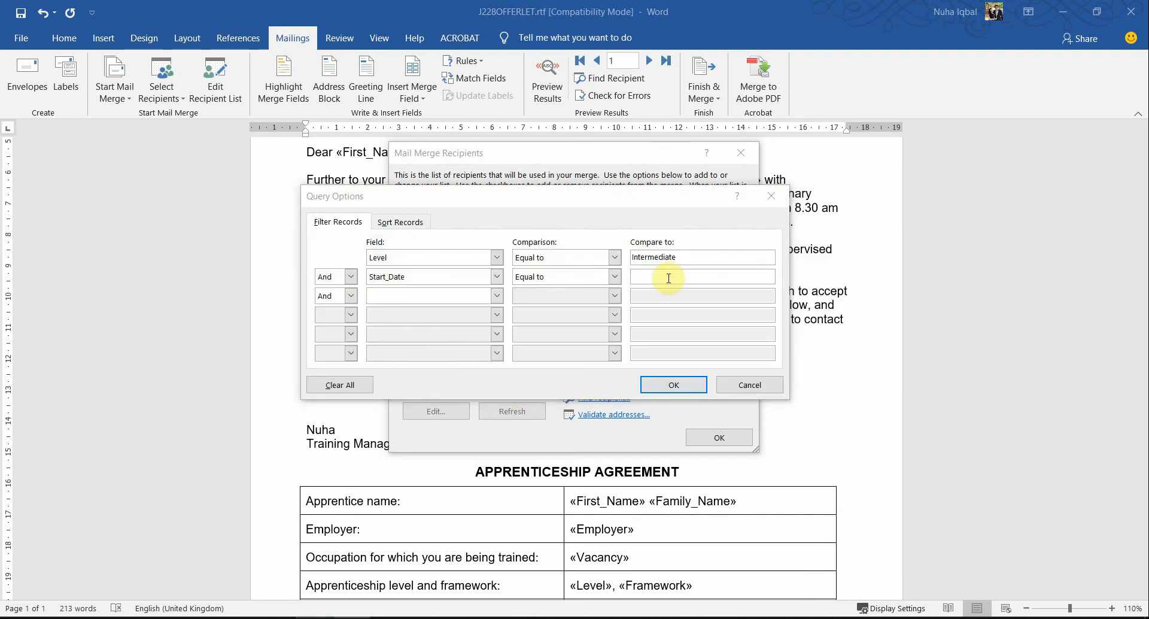
Step: Recheck the date in the question paper, enter 17/09/2018 as the Start_Date comparison value and apply the filter
key("alt+Tab")
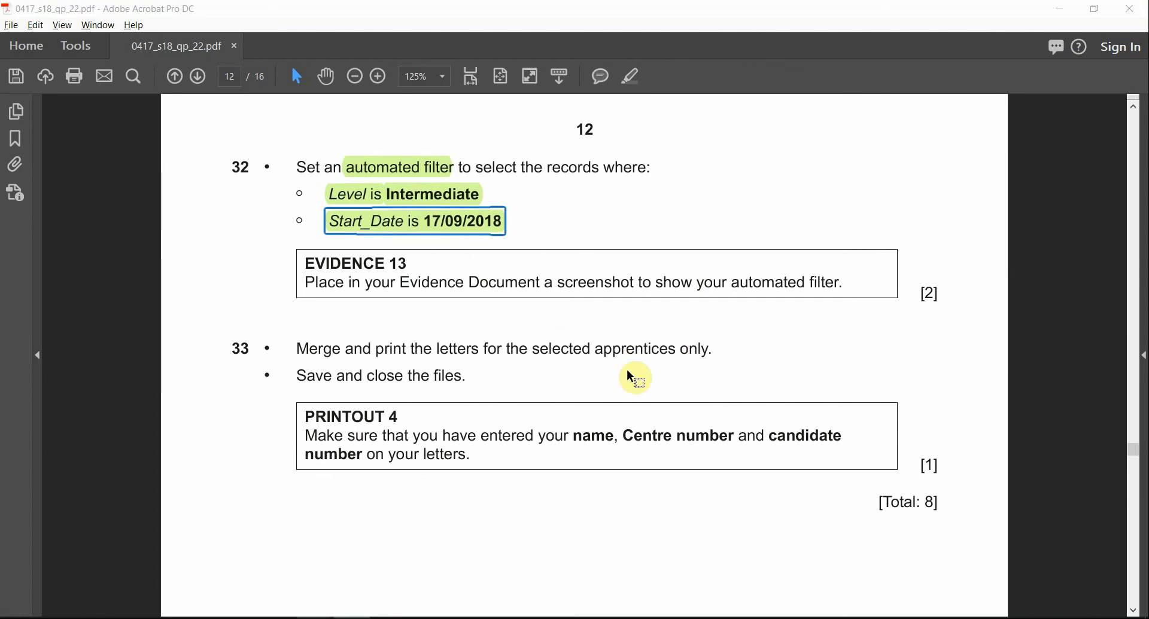
key("alt+Tab")
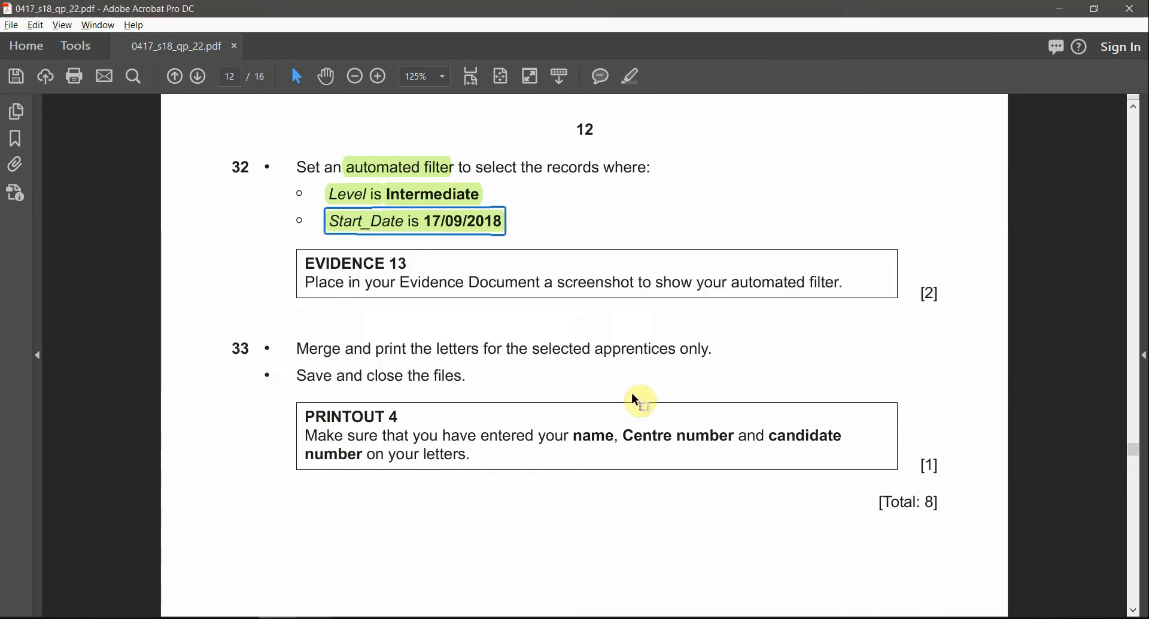
key("alt+Tab")
key("Tab")
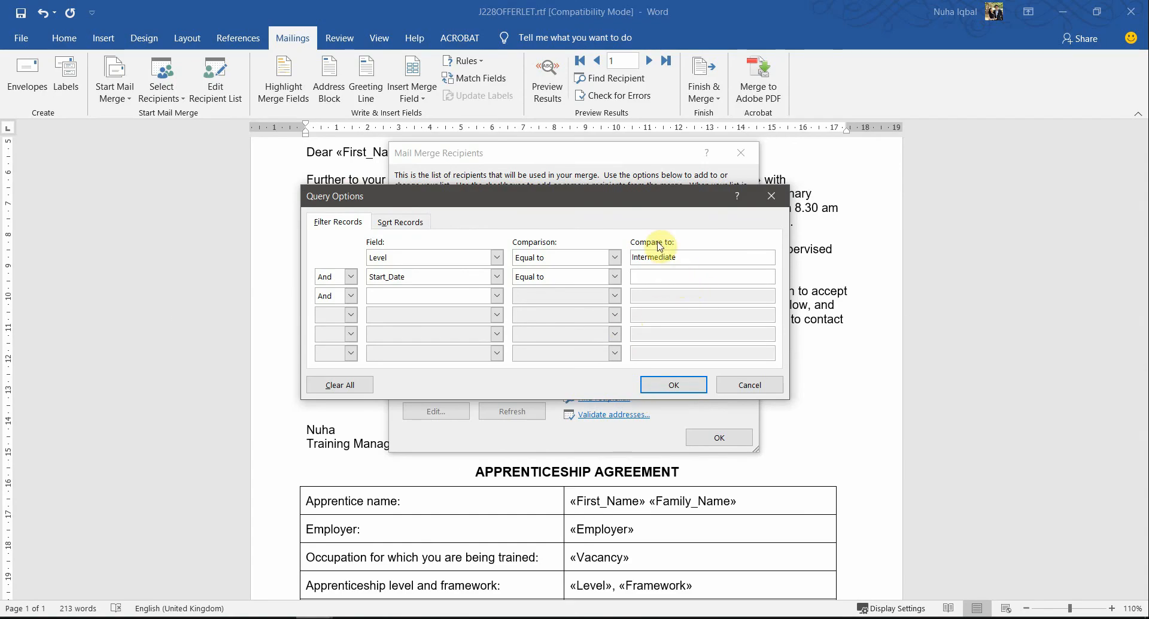
left_click_drag(640, 206, 681, 331)
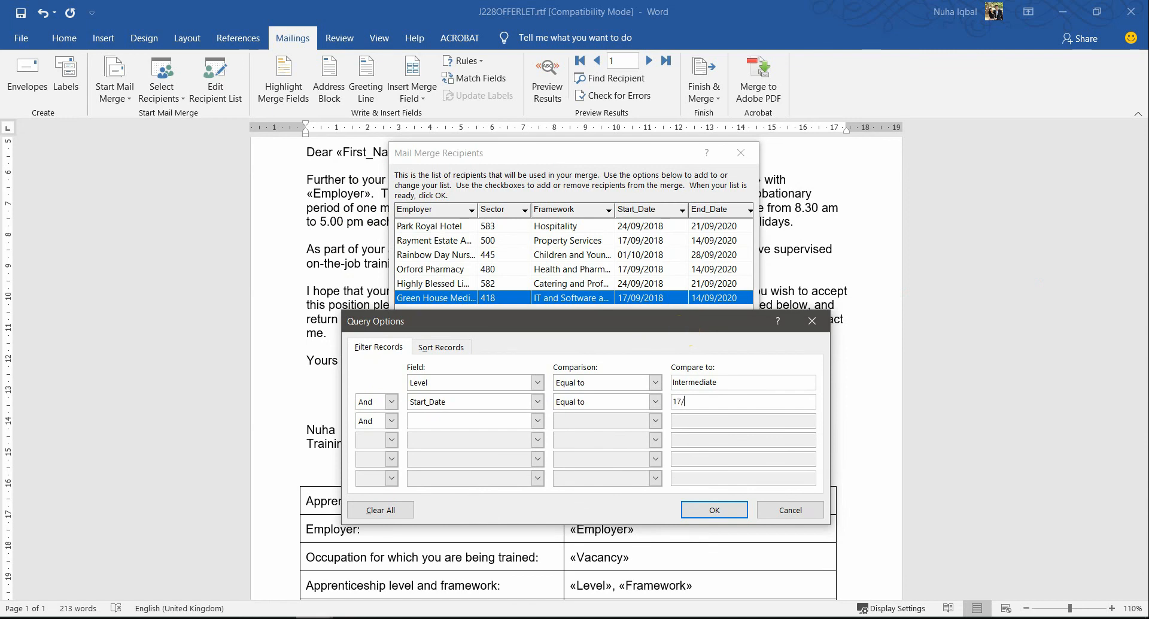
key("alt+Tab")
key("alt+Tab")
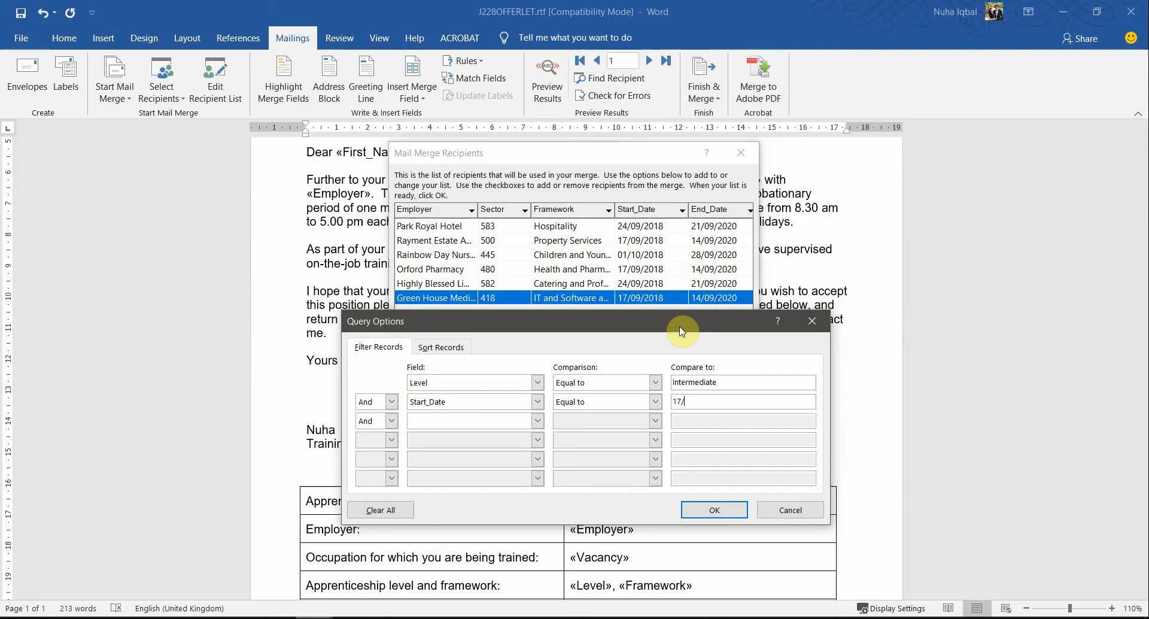
type("09/")
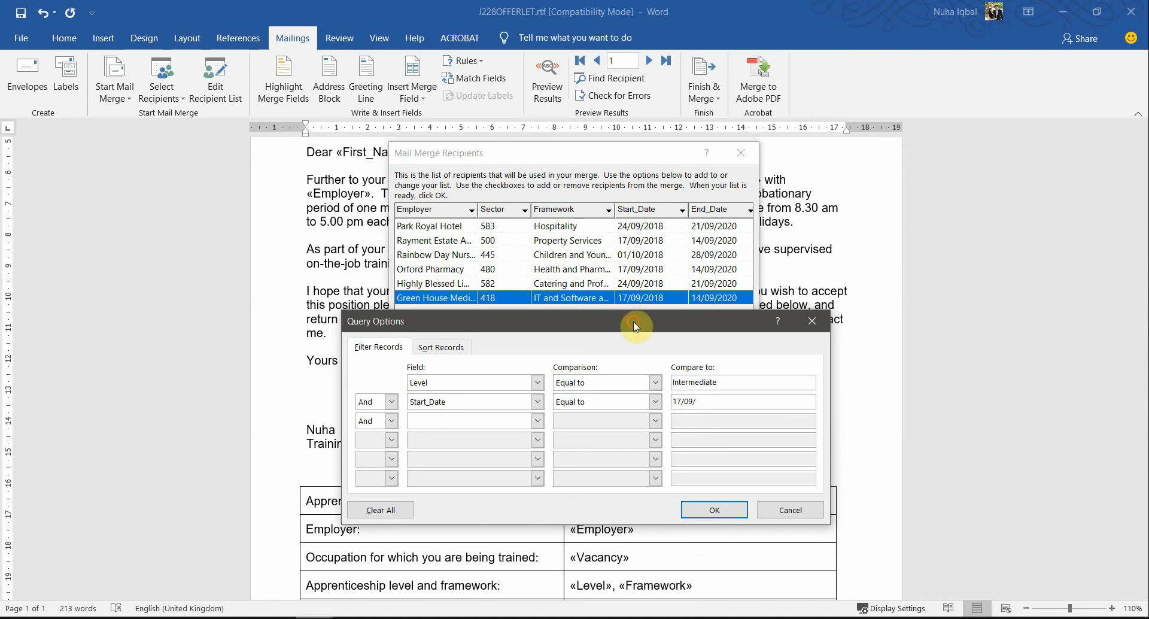
left_click_drag(633, 318, 628, 353)
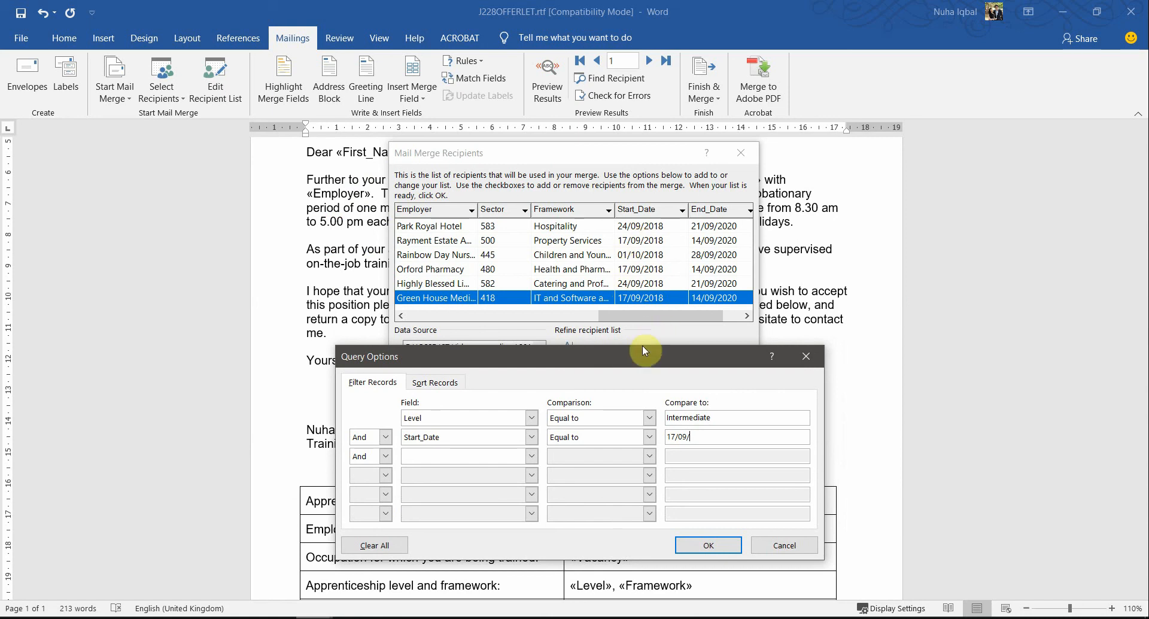
type("2018")
left_click_drag(667, 354, 666, 232)
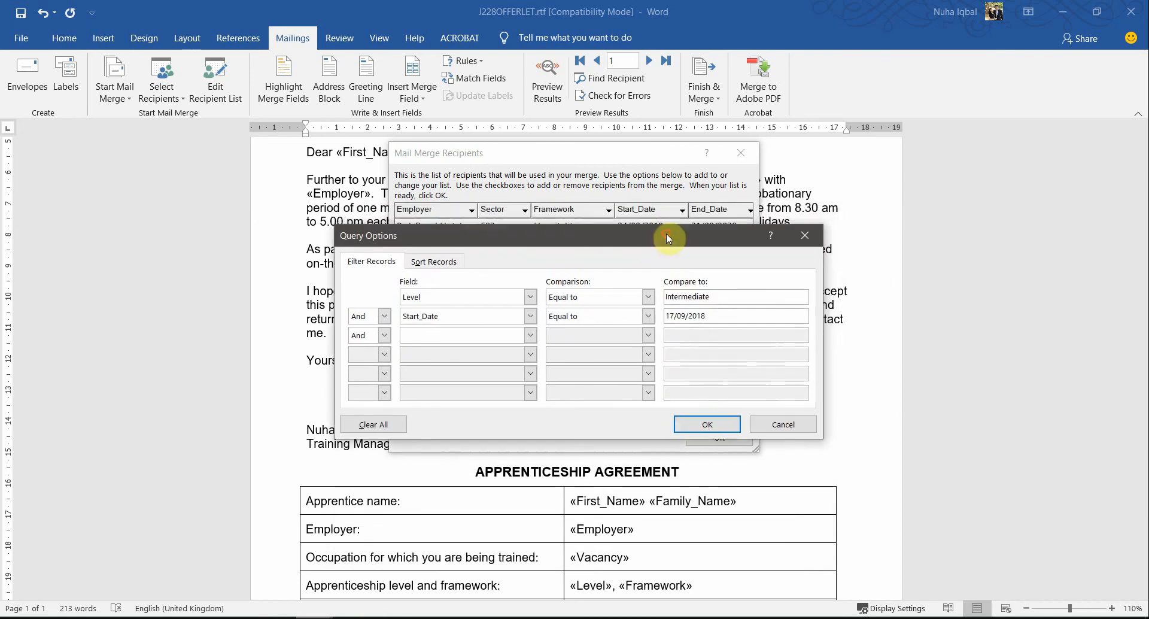
left_click(719, 424)
Step: Review the filtered recipients, accept the recipient list and look over the offer letter
left_click_drag(694, 324, 440, 332)
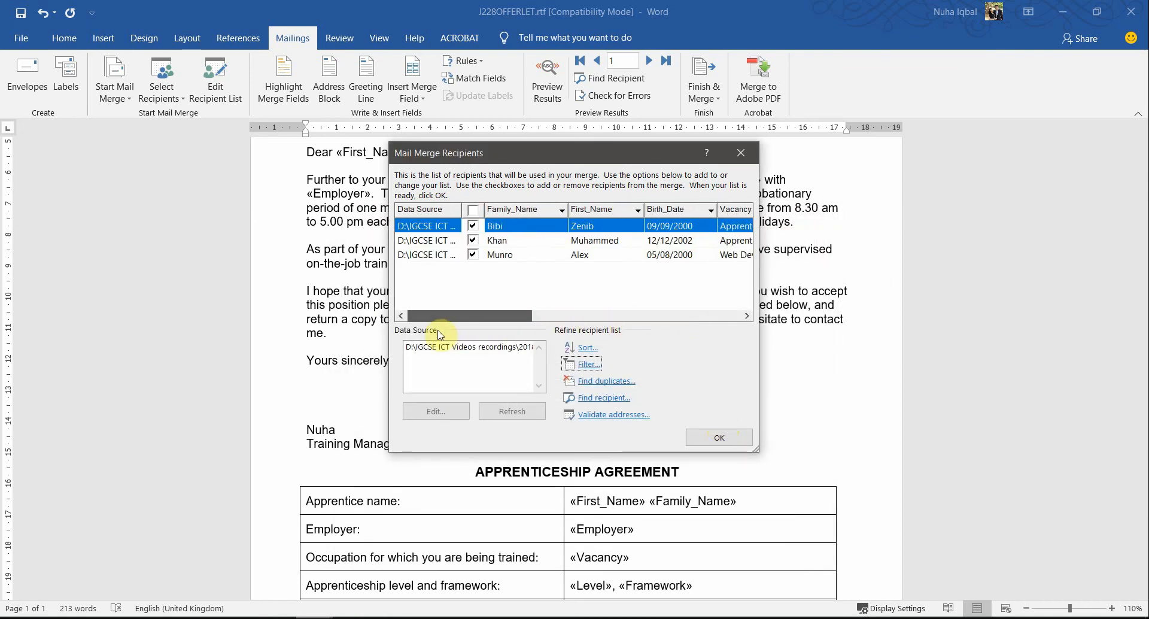
left_click(720, 439)
scroll(682, 469, "up", 4)
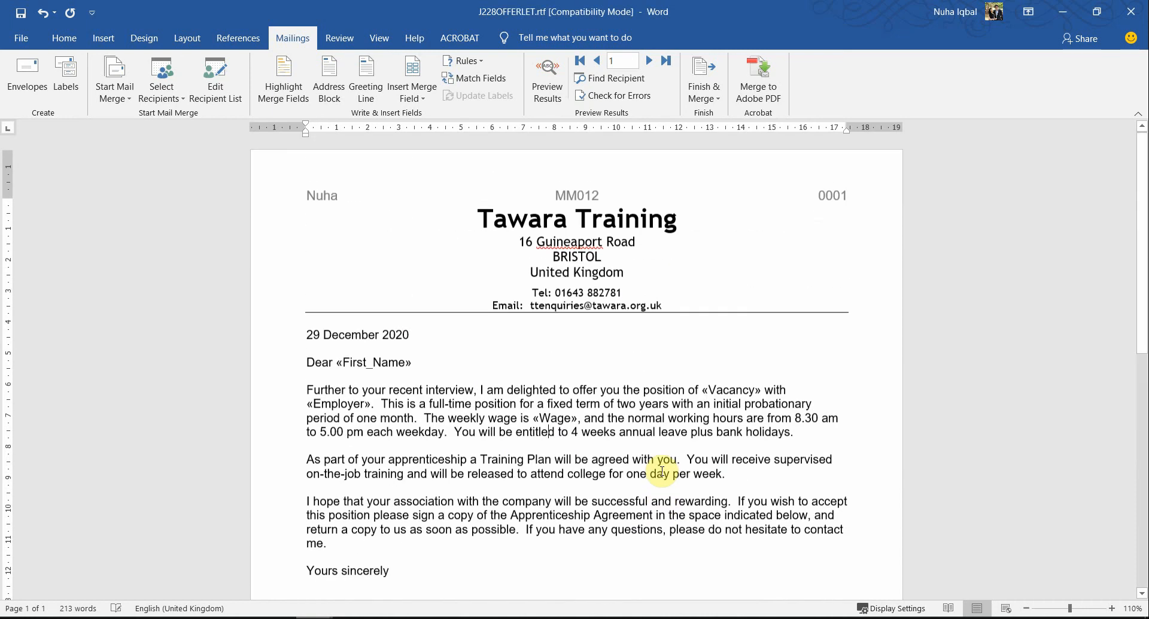
scroll(662, 471, "down", 5)
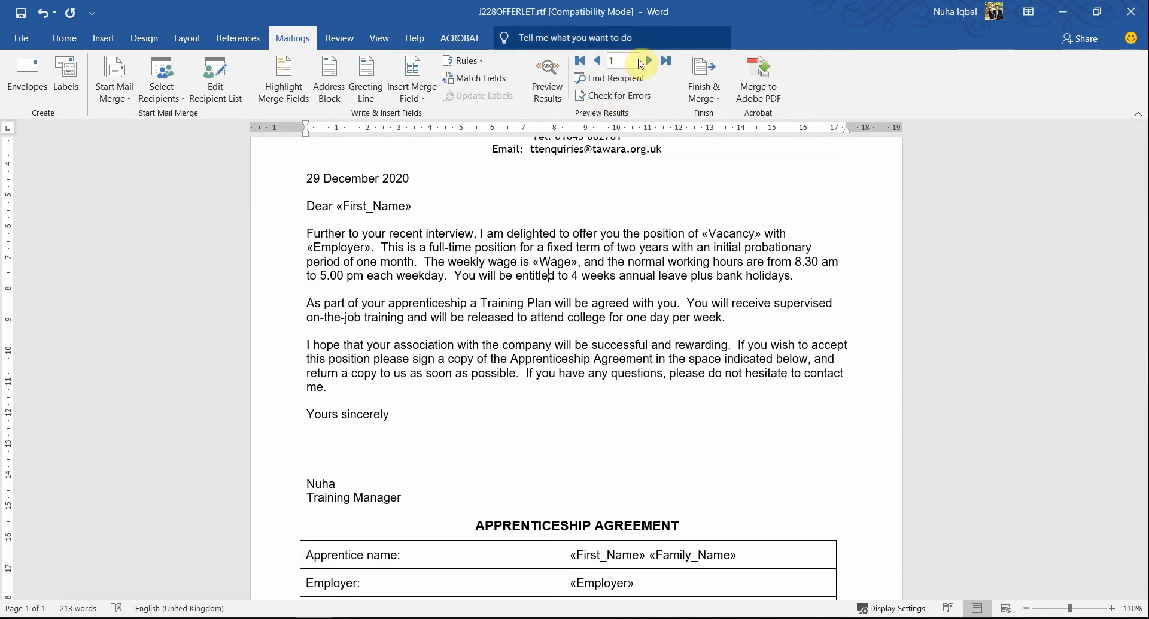
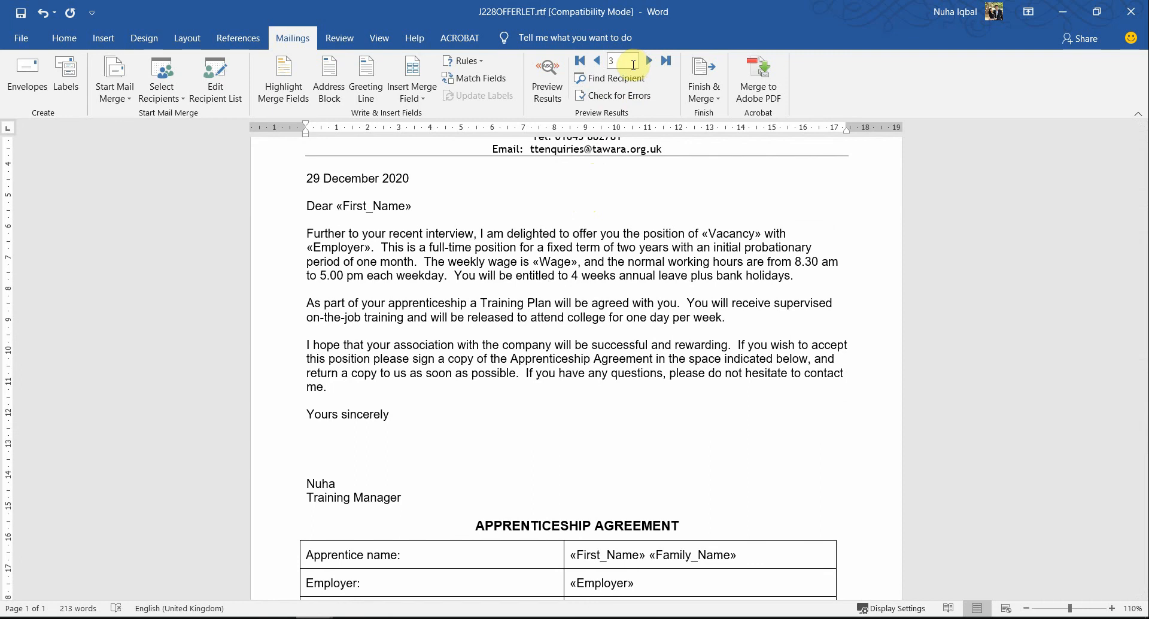
Step: Preview the merged offer letters with recipient data and go back to the first recipient's letter
left_click(560, 84)
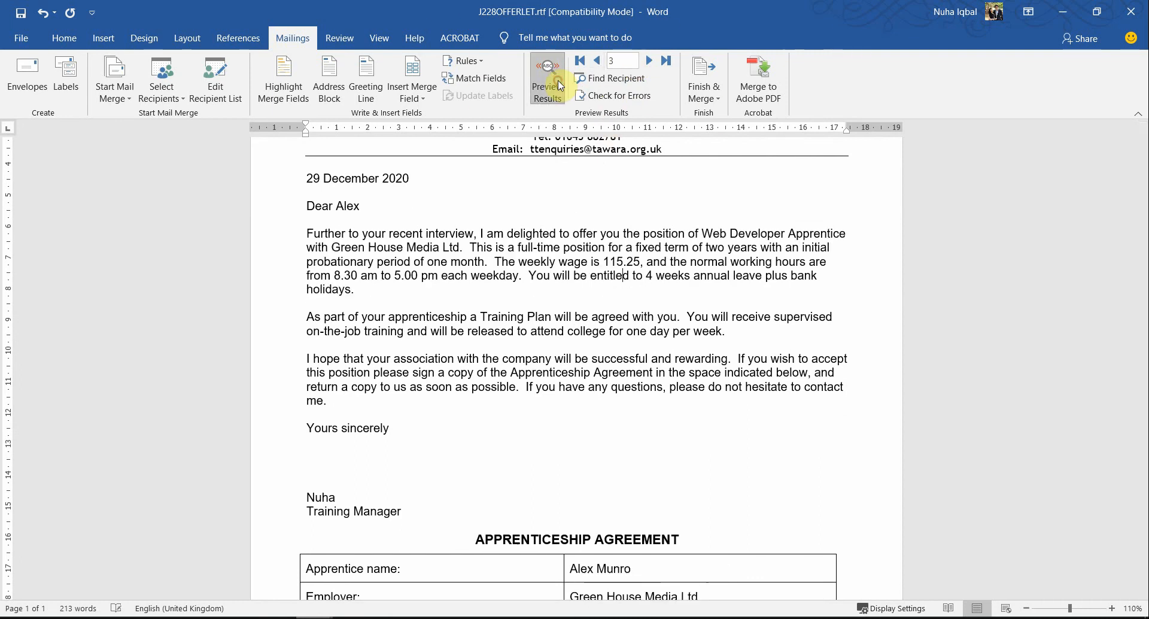
scroll(558, 179, "up", 3)
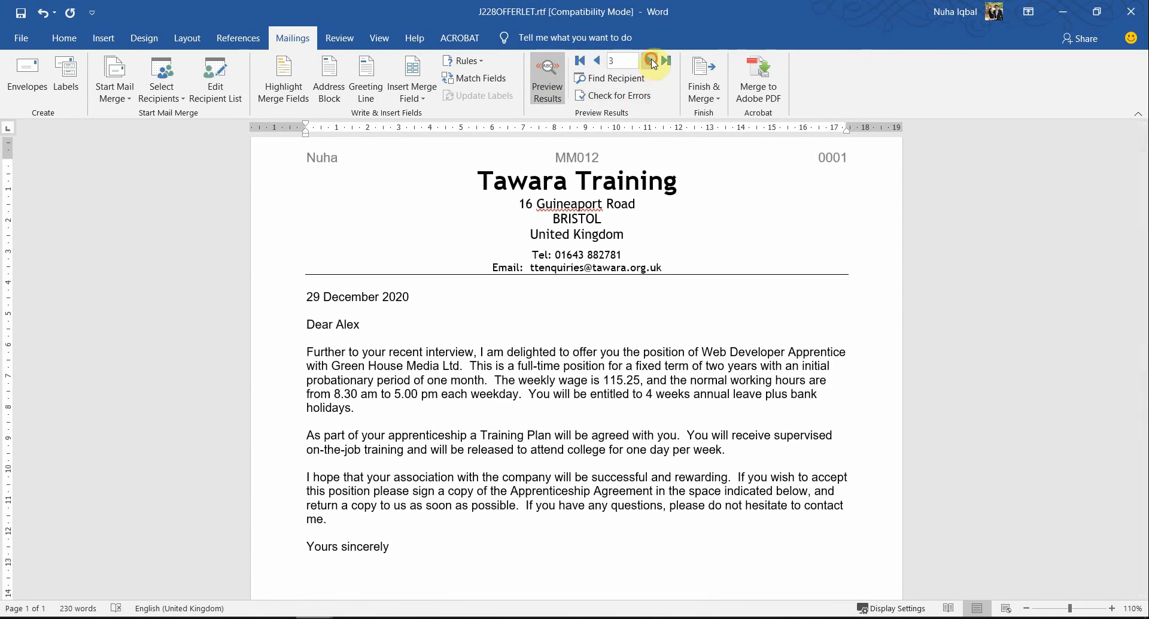
left_click(595, 64)
left_click(597, 63)
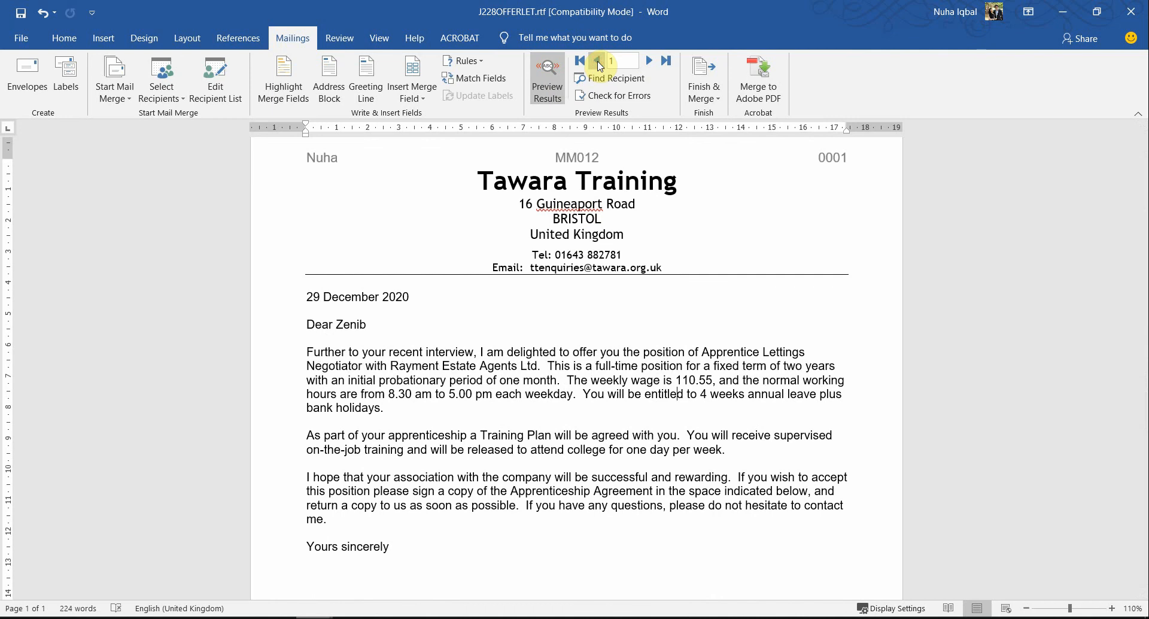
Step: Switch to the question paper and highlight "EVIDENCE 13 Place in your Evidence" and "automated filter." in the evidence box
key("alt+Tab")
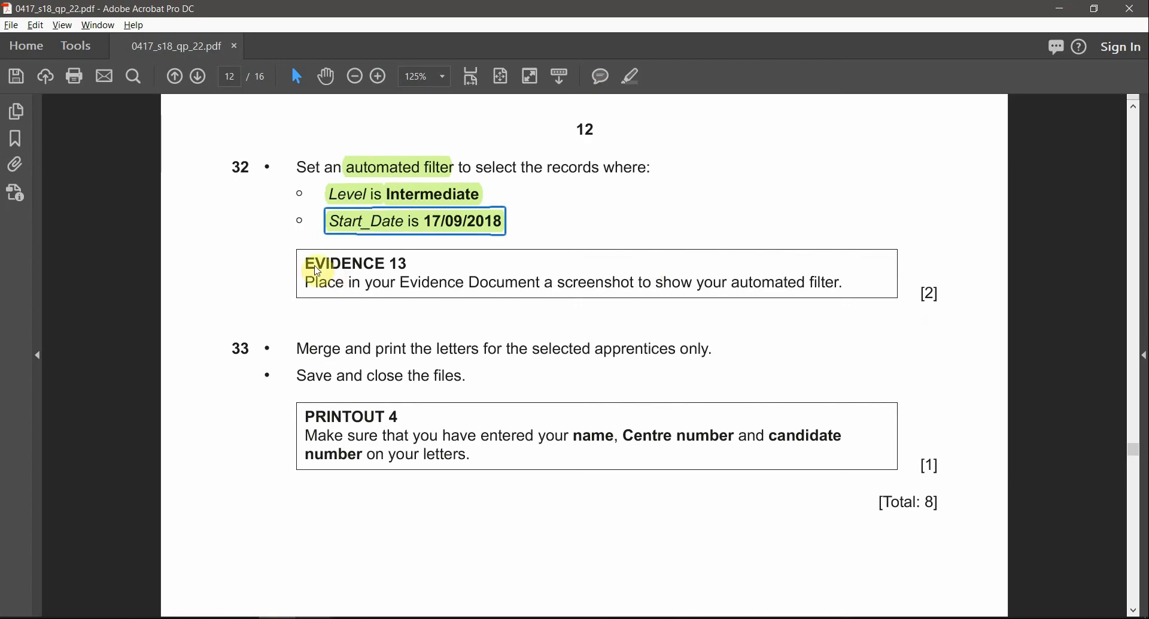
left_click_drag(310, 267, 465, 282)
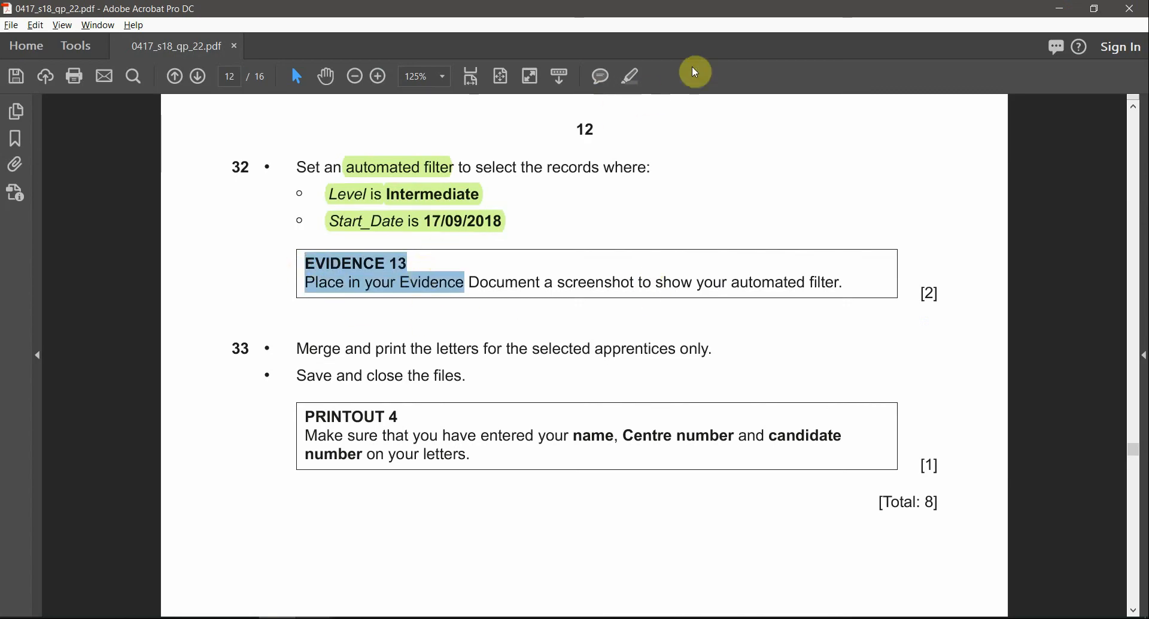
left_click(632, 76)
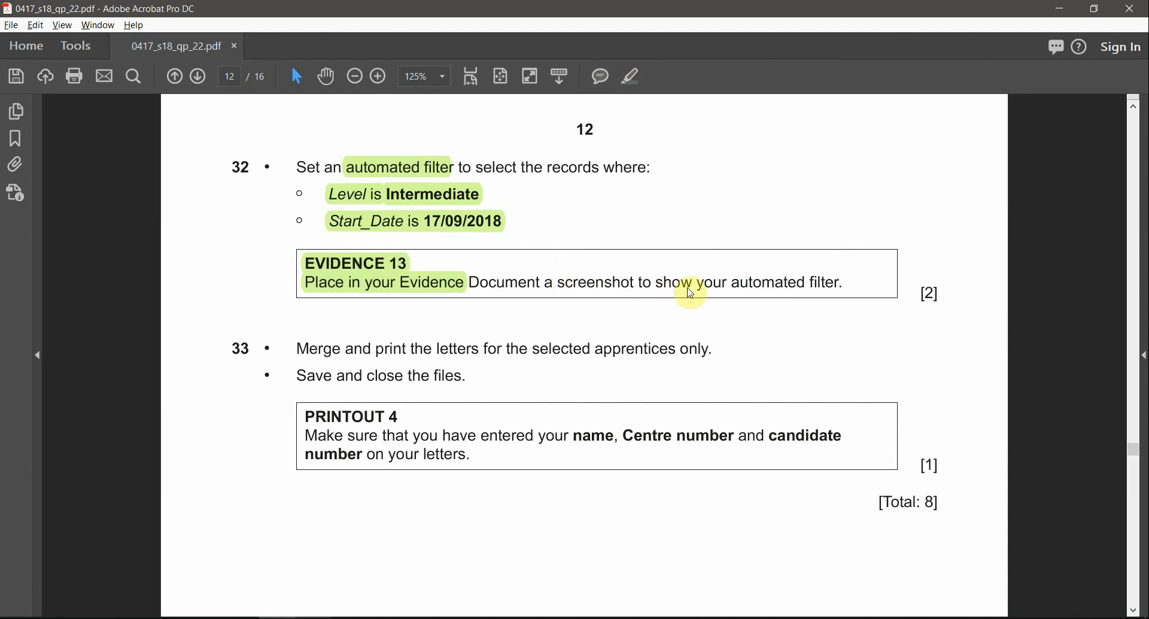
left_click_drag(838, 292, 731, 284)
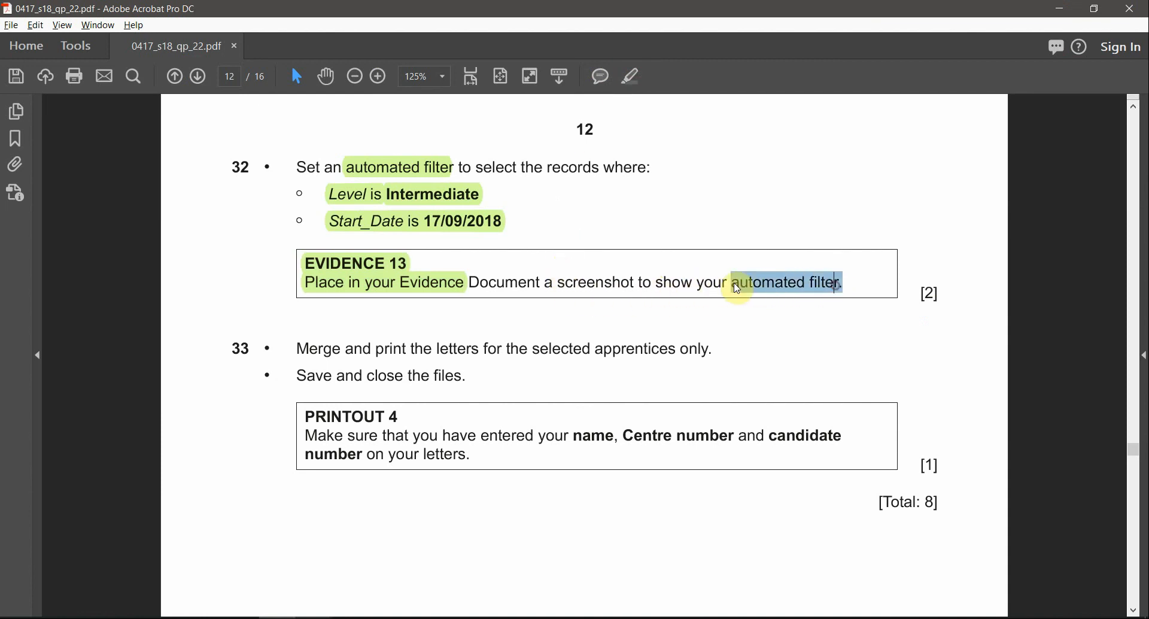
left_click(632, 76)
Step: Return to the offer letter in Word, open the recipient list and widen it enough to show the Level column
key("alt+Tab")
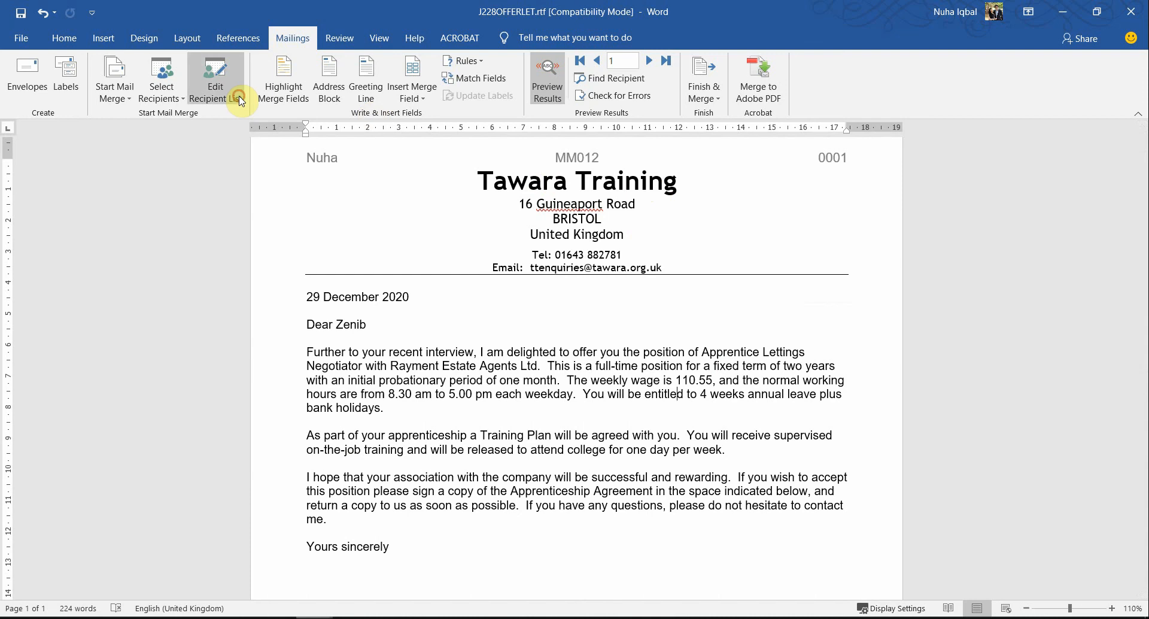
left_click(240, 100)
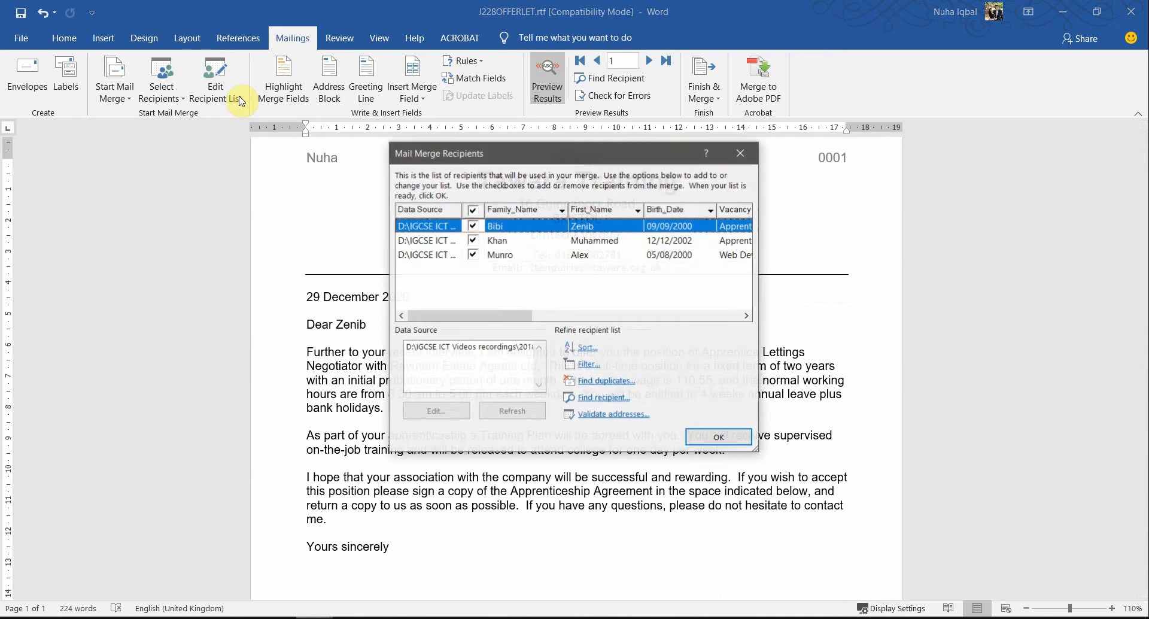
left_click_drag(584, 157, 577, 191)
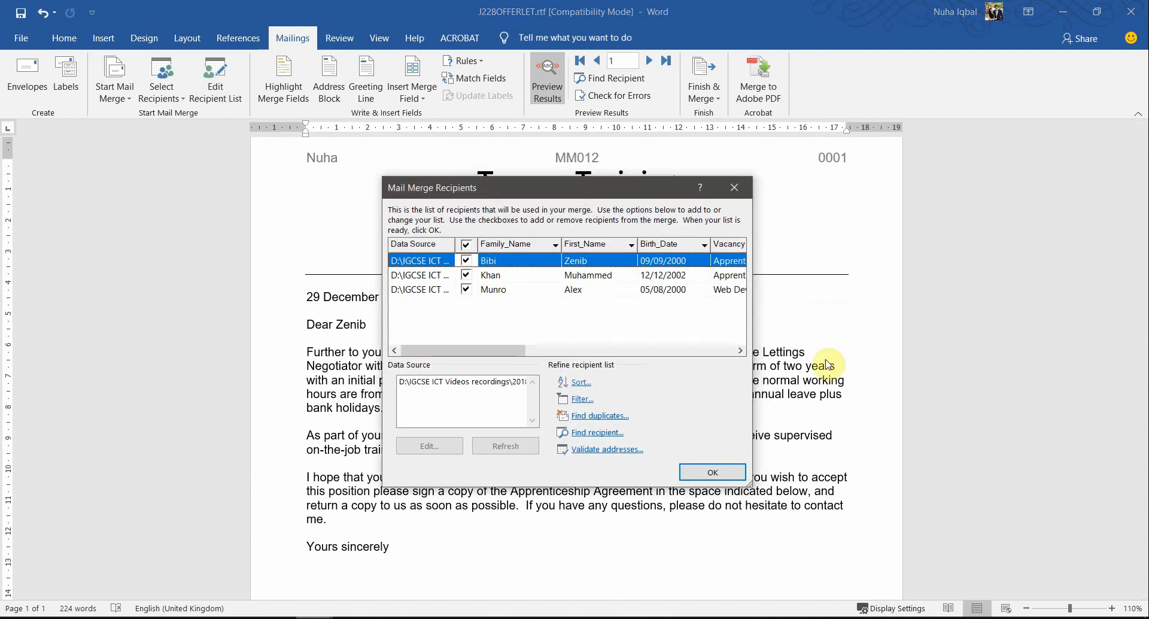
left_click_drag(956, 359, 1059, 351)
left_click_drag(885, 194, 688, 187)
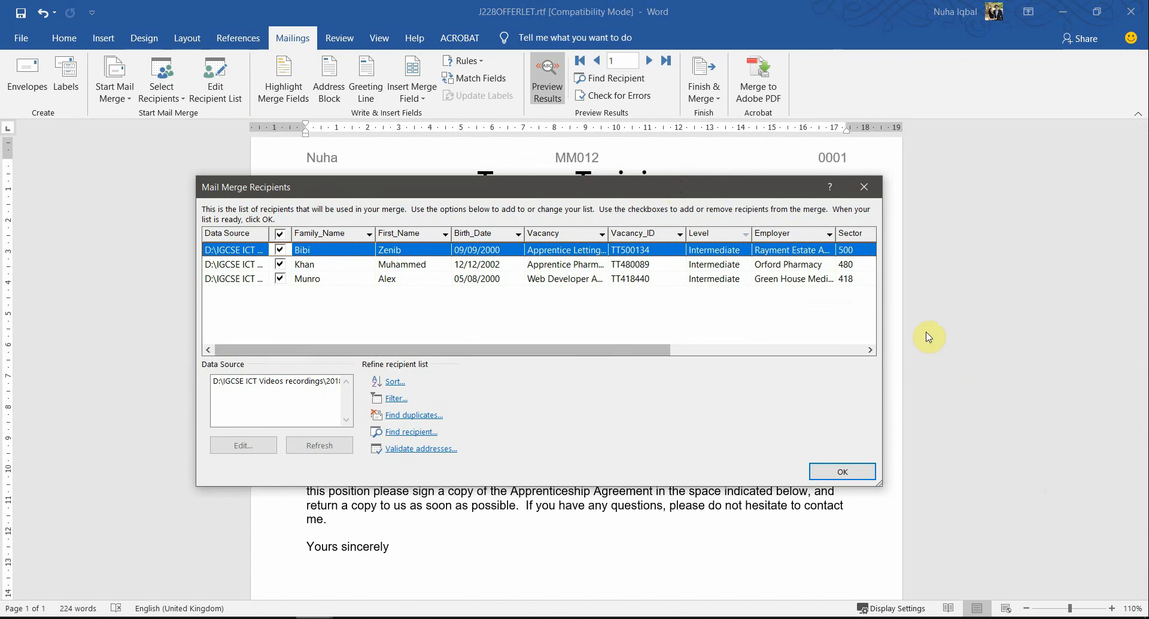
left_click_drag(886, 297, 813, 293)
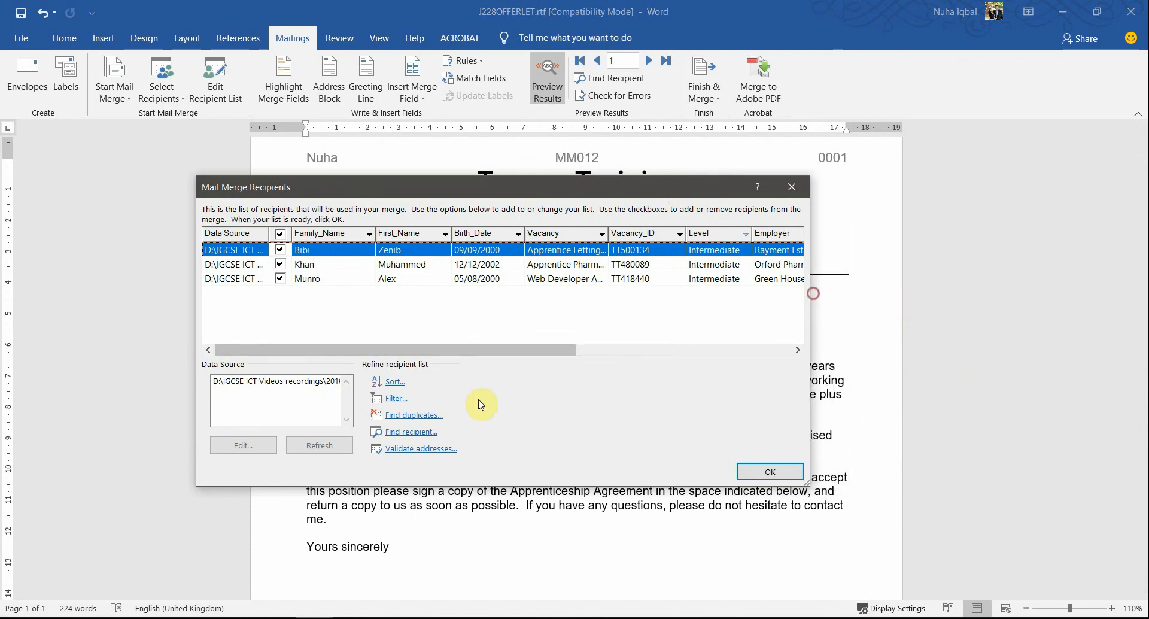
Step: Open the recipient filter conditions, place them below the listed records and capture a screenshot covering both dialogs
left_click(396, 399)
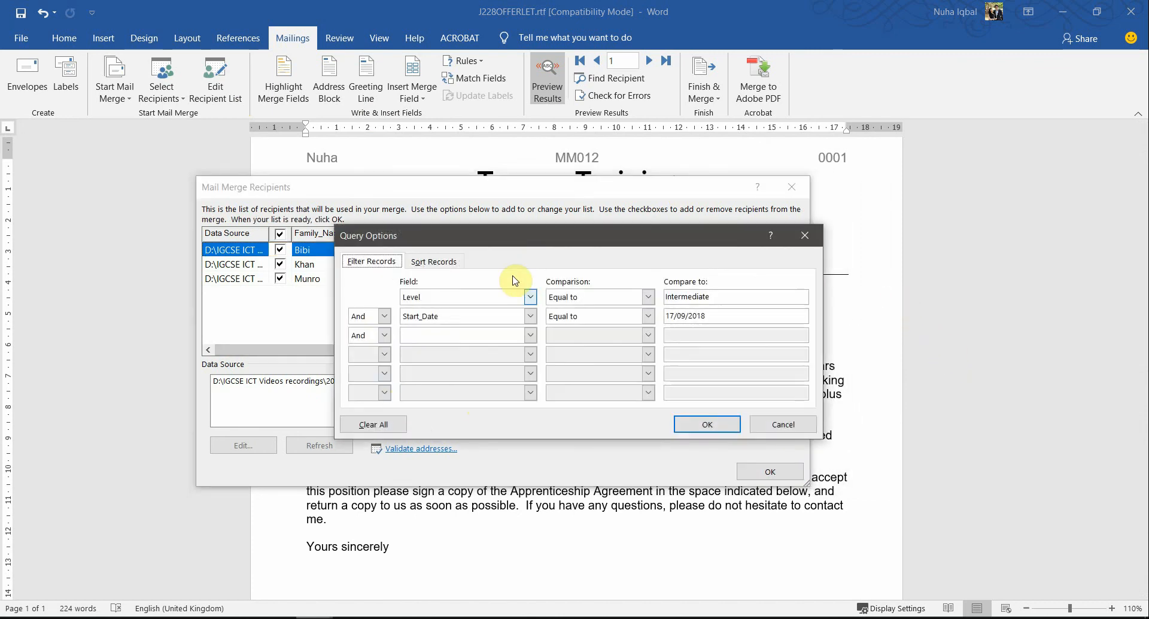
left_click_drag(553, 247, 419, 322)
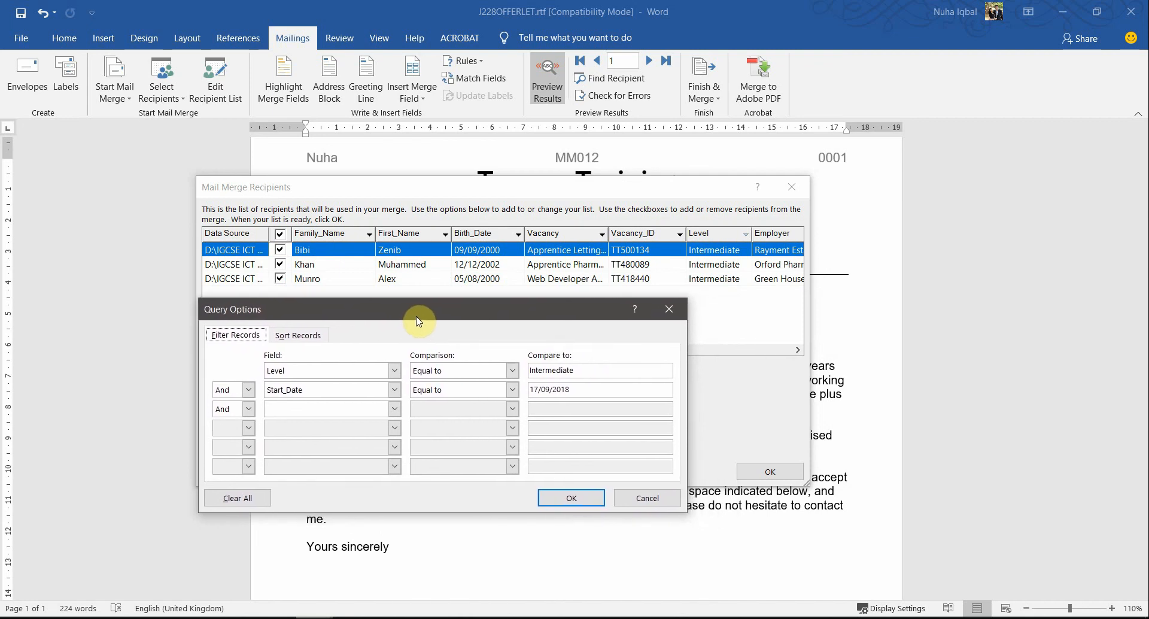
key("super+shift+s")
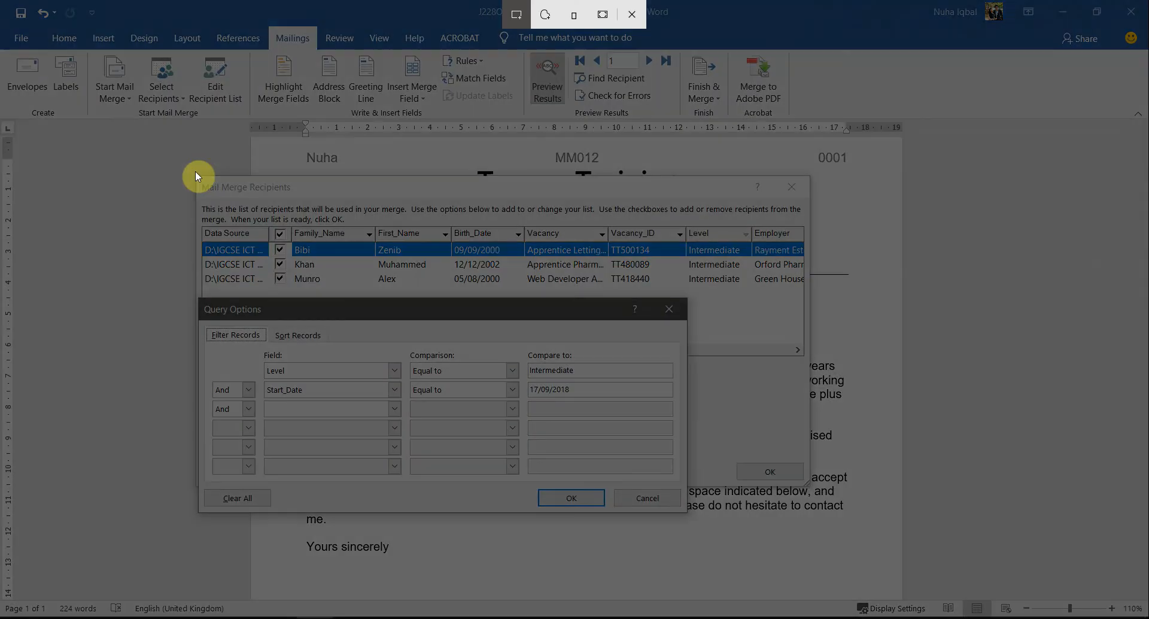
left_click_drag(195, 173, 807, 519)
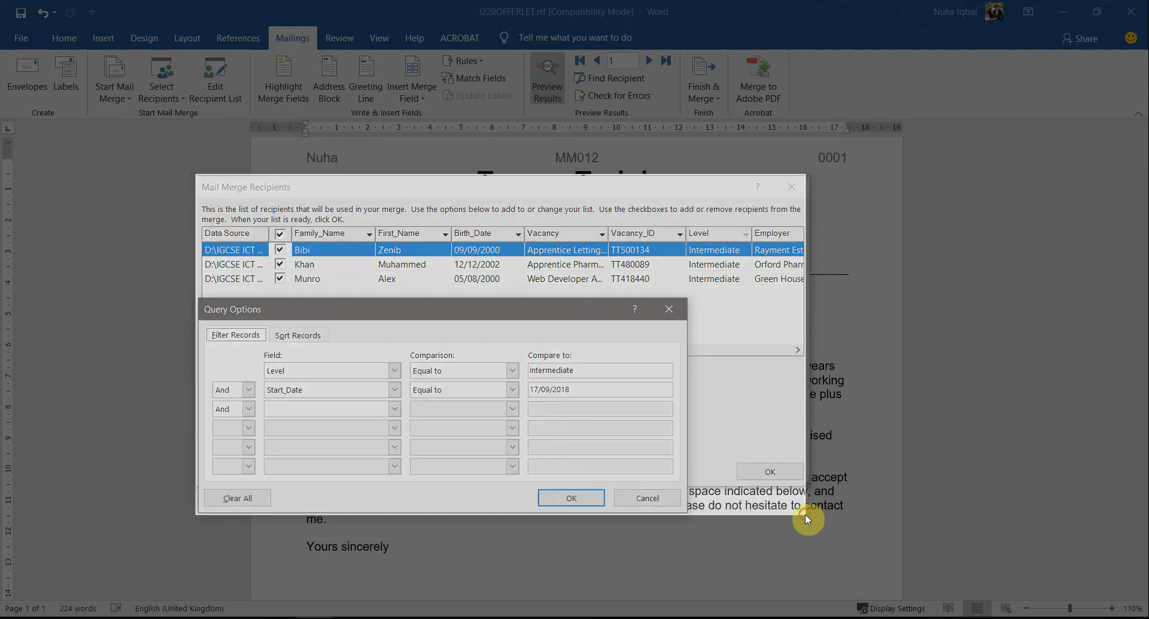
Step: Accept the filter conditions and the recipient list to close both dialogs
left_click(314, 617)
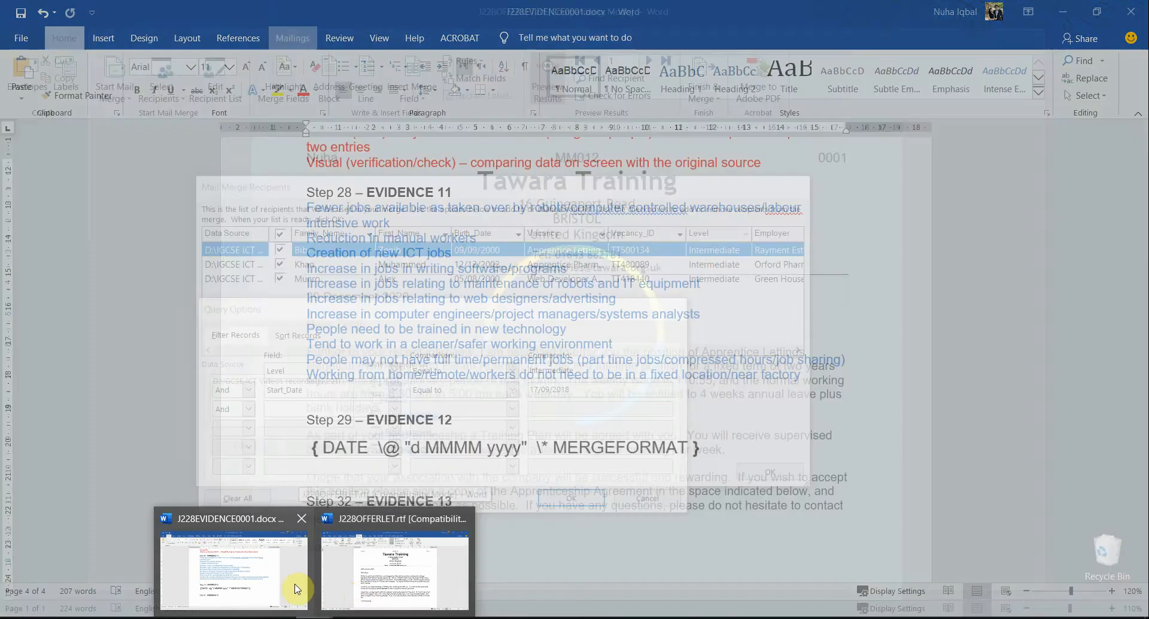
left_click(290, 584)
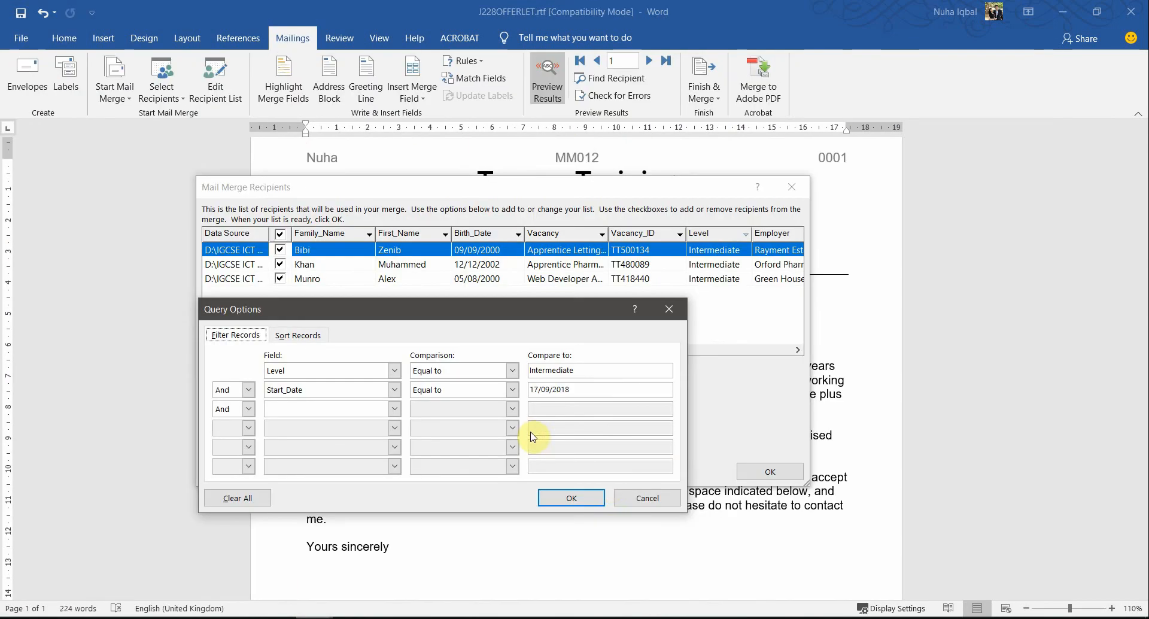
left_click(569, 498)
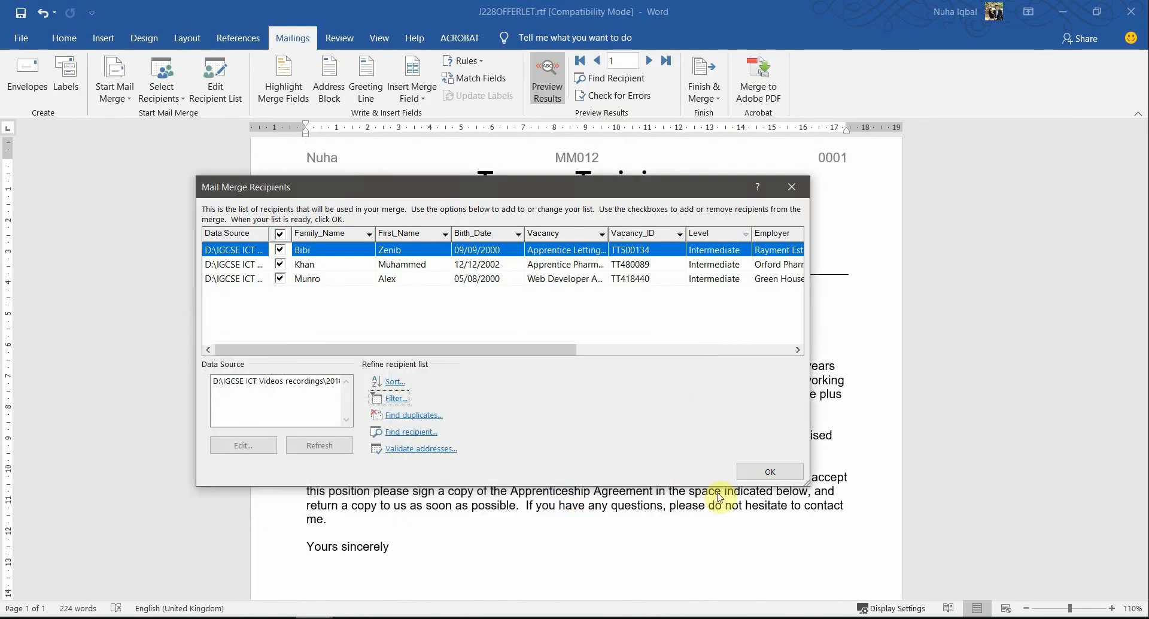
left_click(754, 480)
Step: Switch to J228EVIDENCE0001.docx and paste the filter screenshot under the Step 32 – EVIDENCE 13 heading
key("alt+Tab")
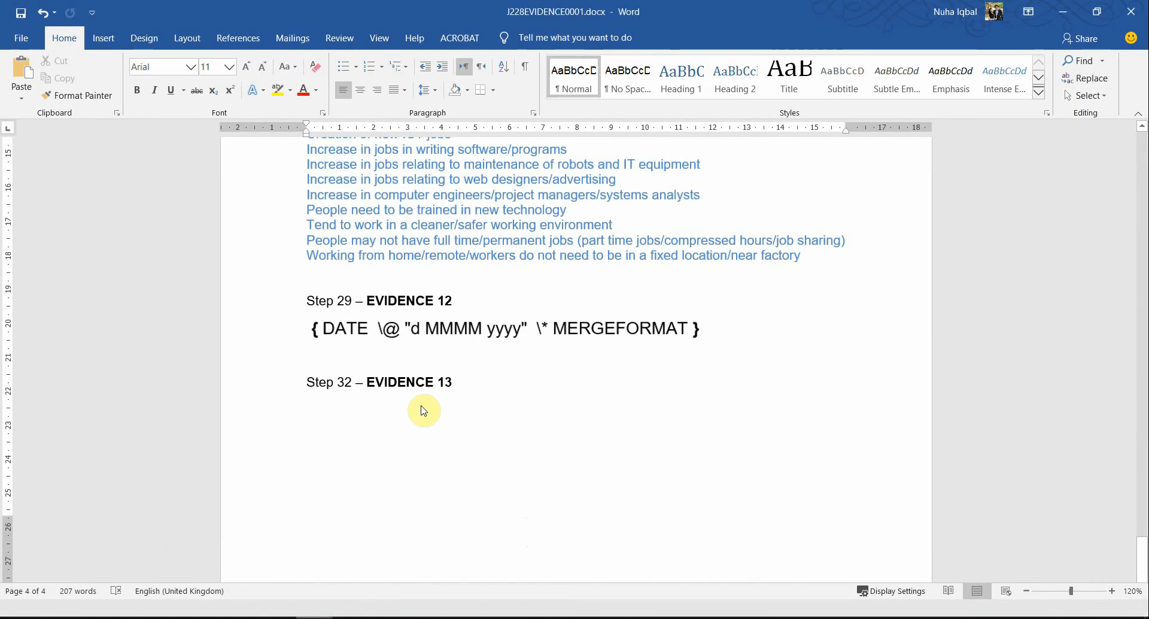
left_click(421, 405)
key("ctrl+v")
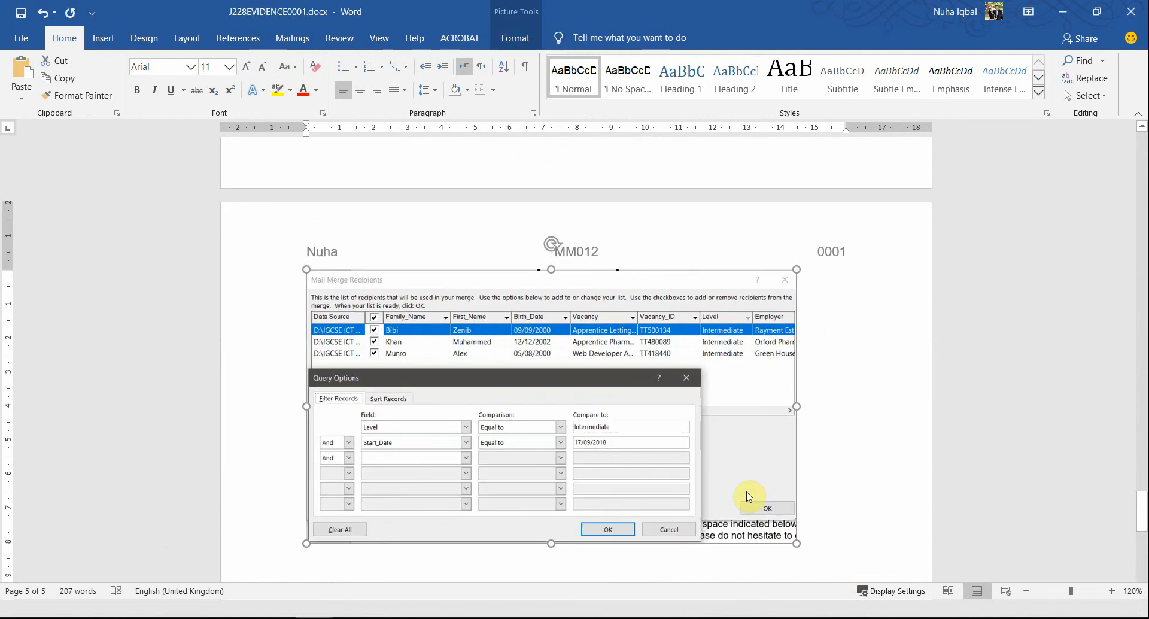
scroll(742, 500, "up", 10)
scroll(743, 500, "down", 5)
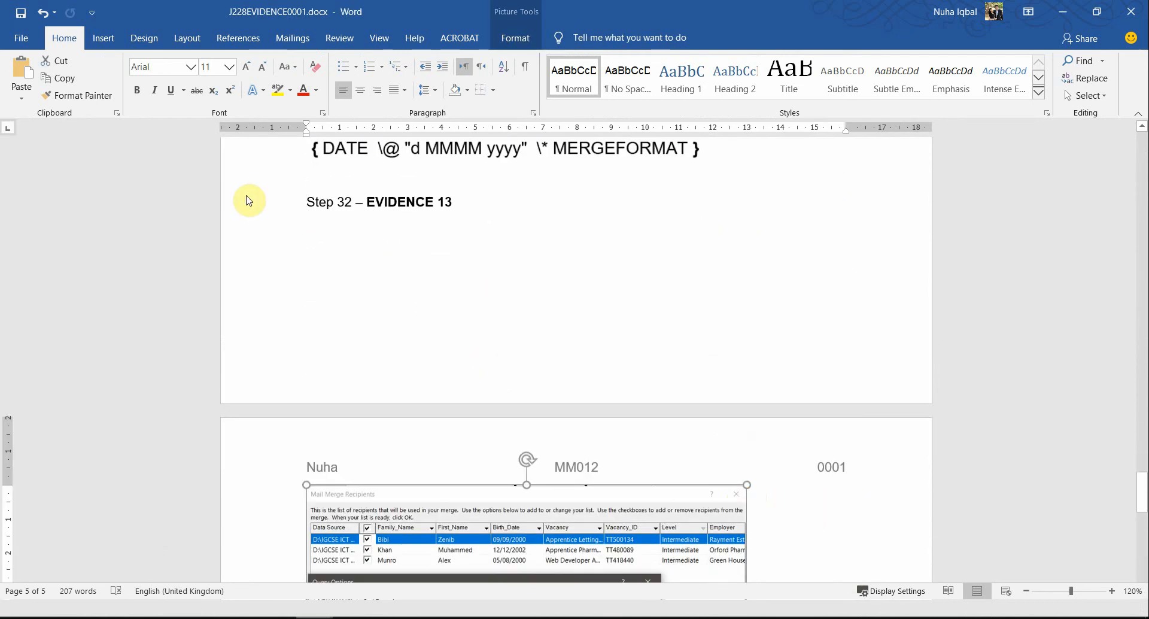
Step: Insert blank lines before the Step 32 – EVIDENCE 13 heading to move it above the screenshot, and enlarge the screenshot to the text width
left_click(306, 216)
key("Return")
key("Return")
key("Return")
key("Return")
key("Return")
key("Return")
key("Return")
key("Return")
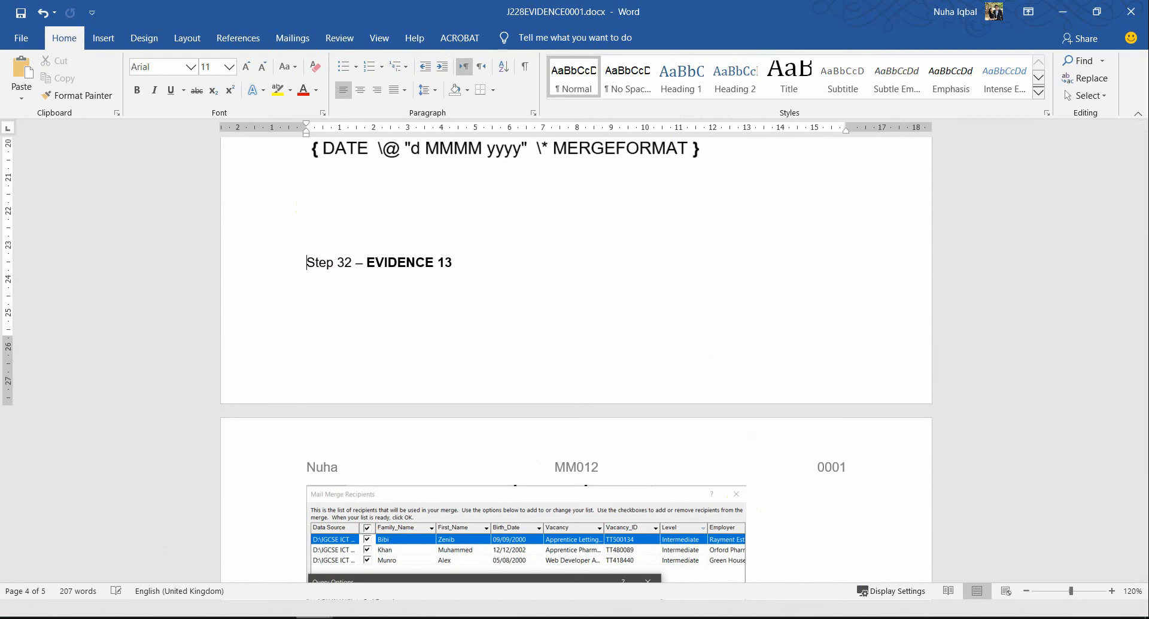
scroll(449, 425, "down", 5)
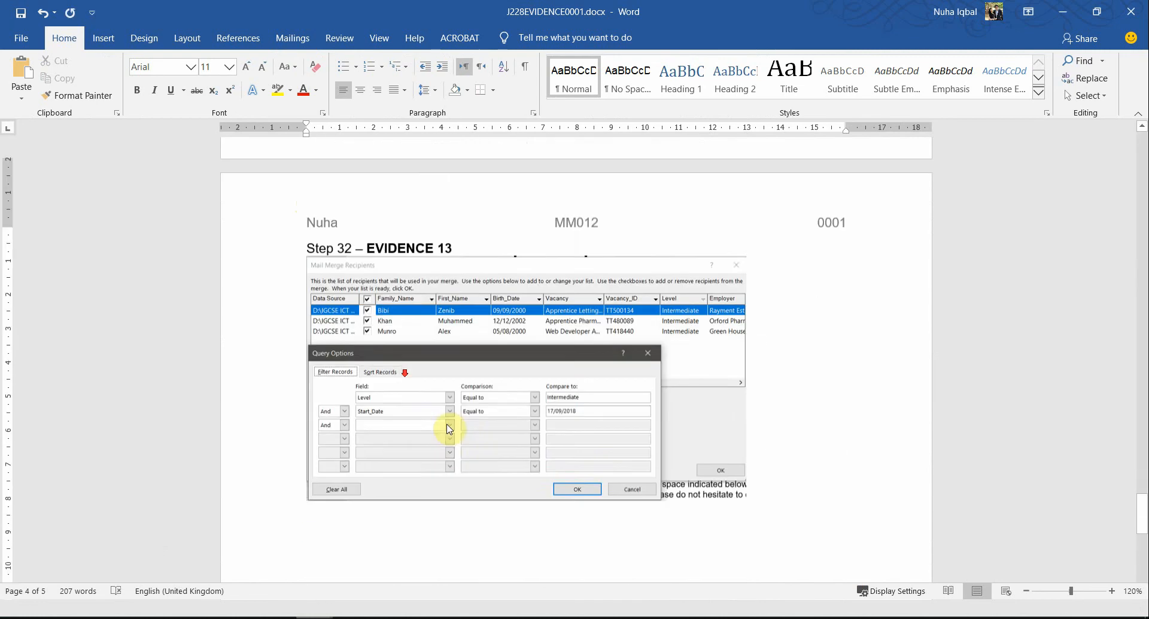
left_click(741, 481)
left_click_drag(746, 488, 845, 542)
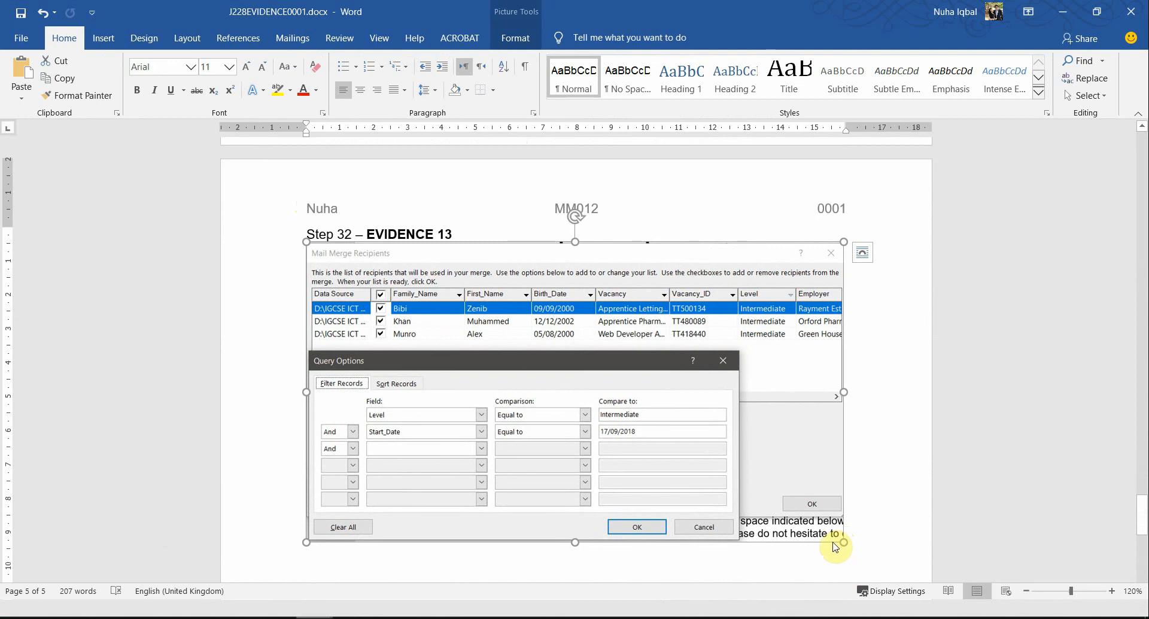
Step: Return to the question paper, read question 33 and highlight "for the selected apprentices only."
key("alt+Tab")
key("alt+Tab")
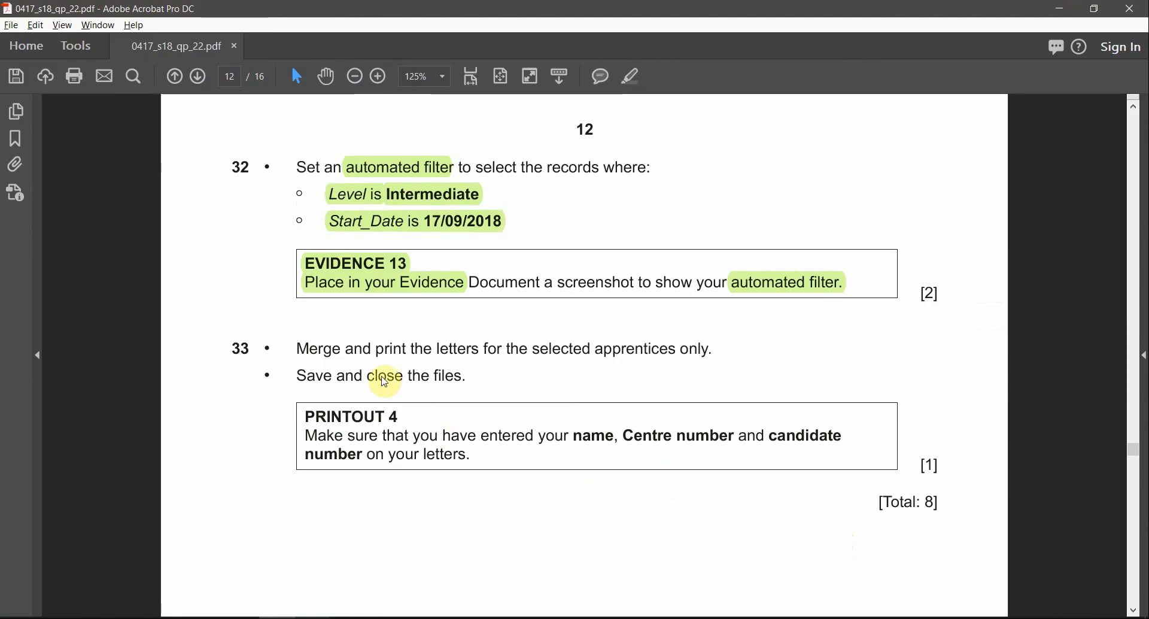
left_click_drag(297, 350, 655, 376)
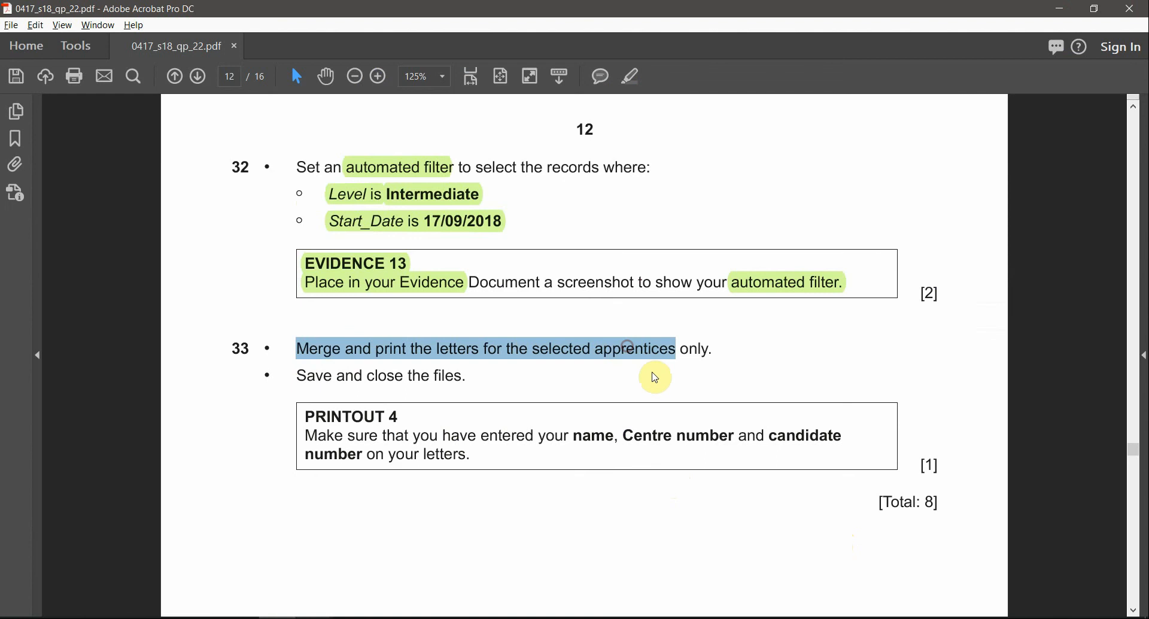
left_click_drag(301, 381, 479, 410)
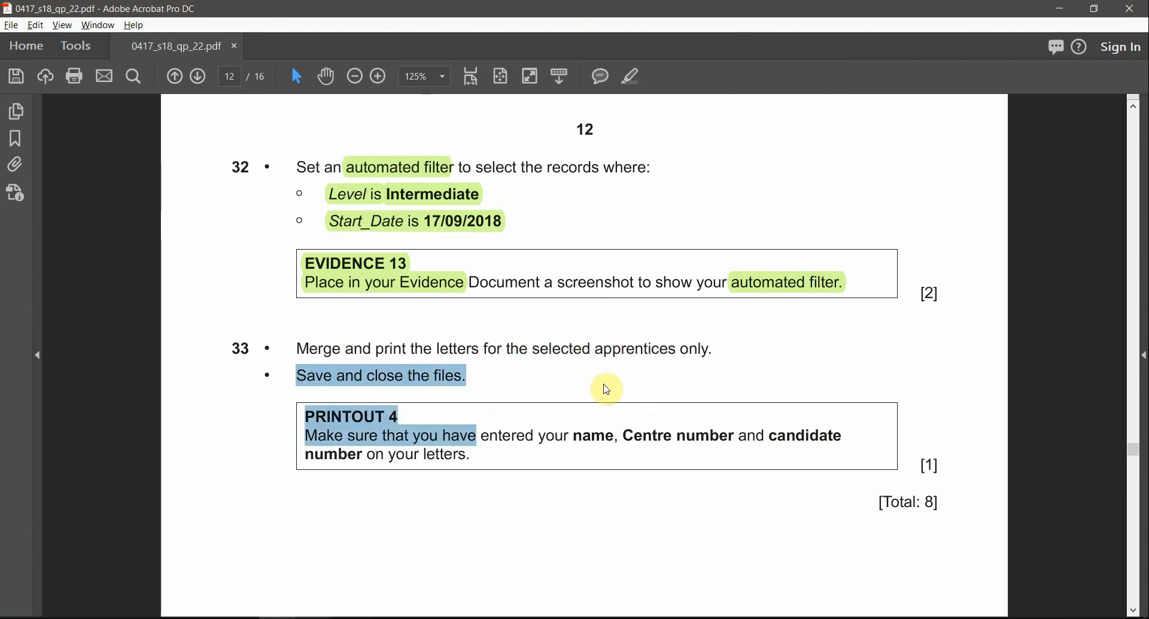
left_click(615, 349)
left_click_drag(697, 352, 486, 351)
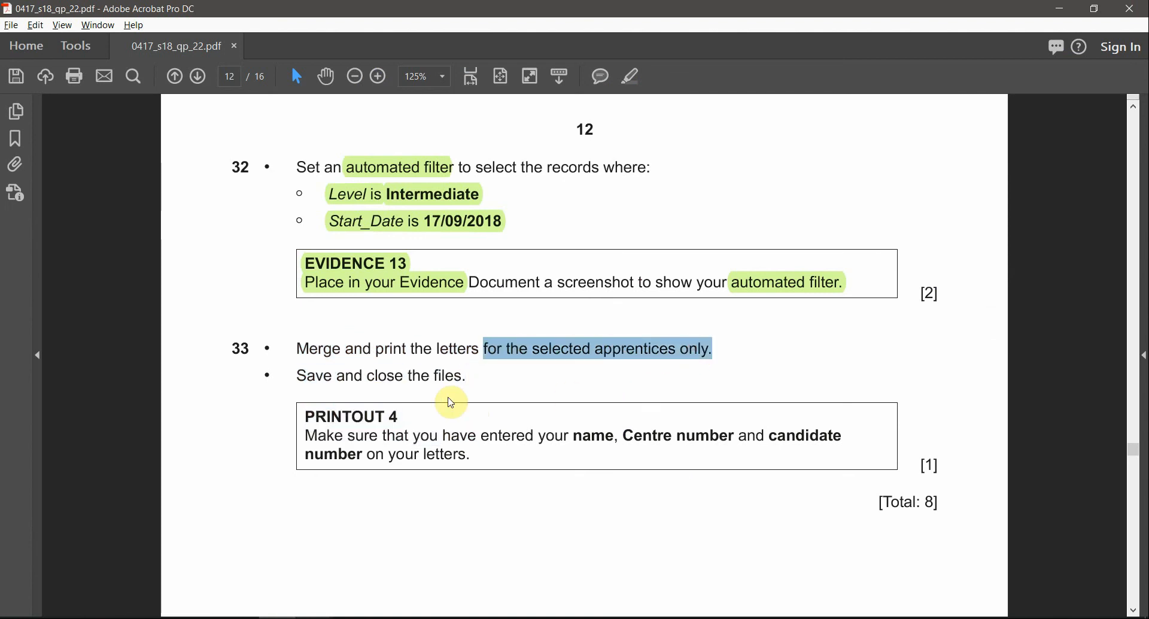
left_click(633, 78)
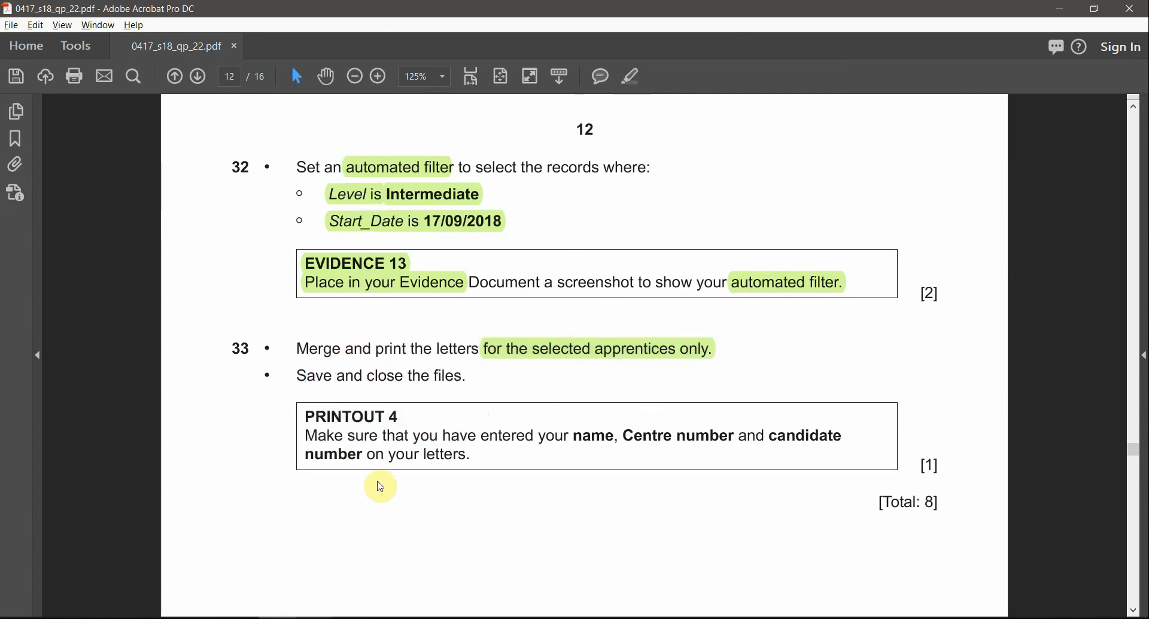
Step: Review the merge and print instruction and highlight "PRINTOUT 4" in the question paper
left_click_drag(303, 350, 400, 349)
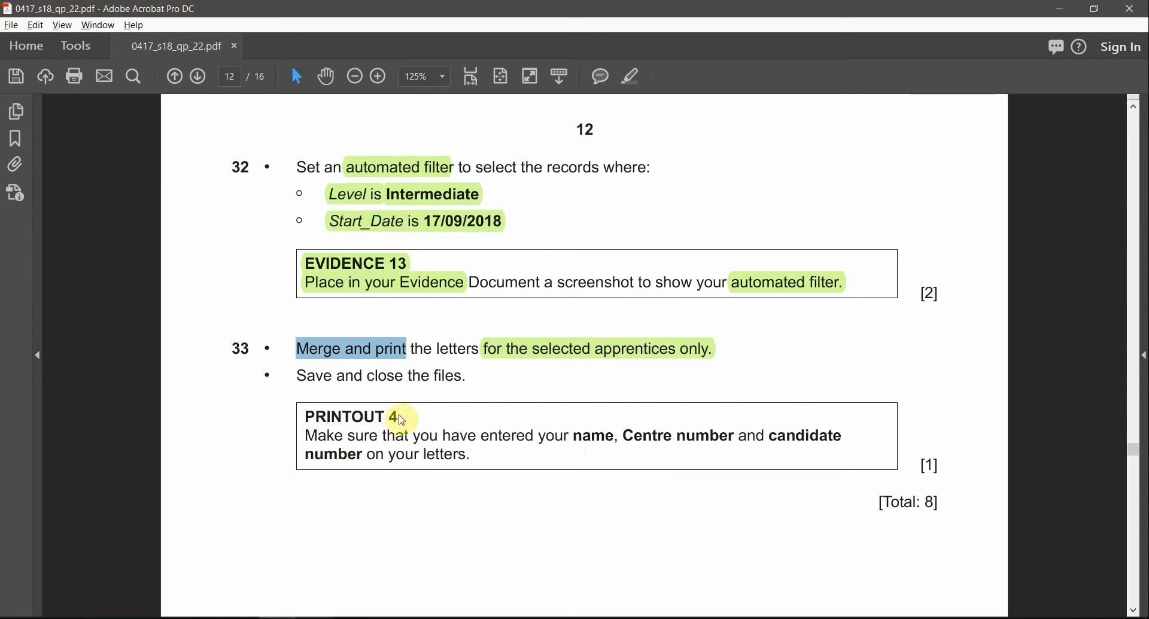
left_click_drag(399, 416, 305, 416)
left_click(632, 76)
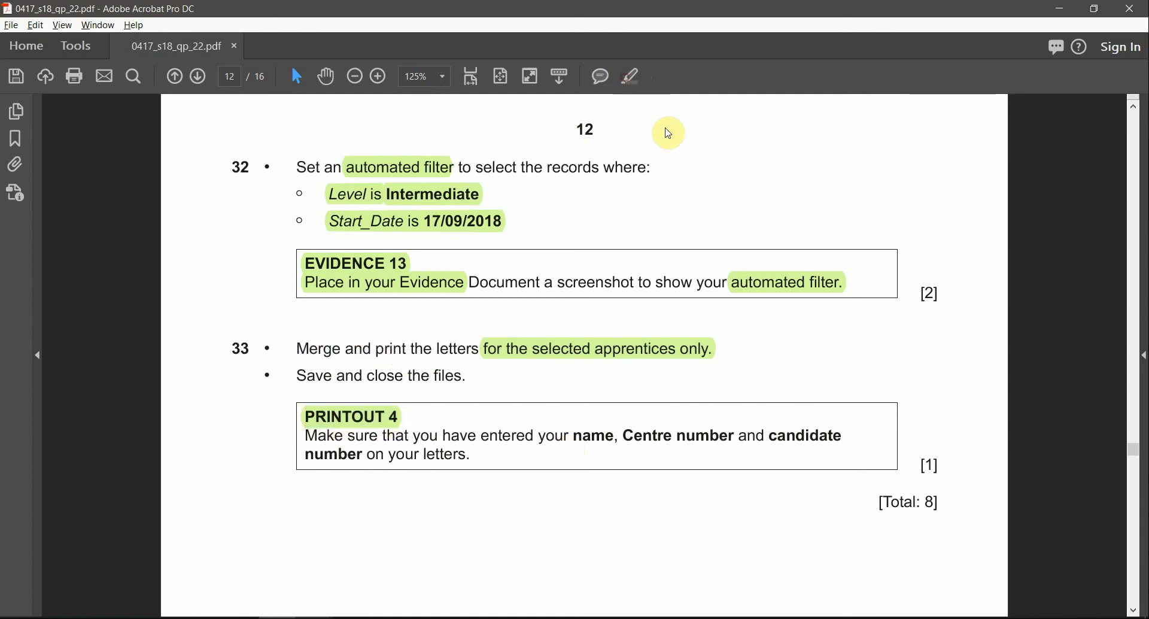
Step: Switch to the J228OFFERLET.rtf letter in Word and merge all filtered records into a new document of individual letters
mouse_move(320, 614)
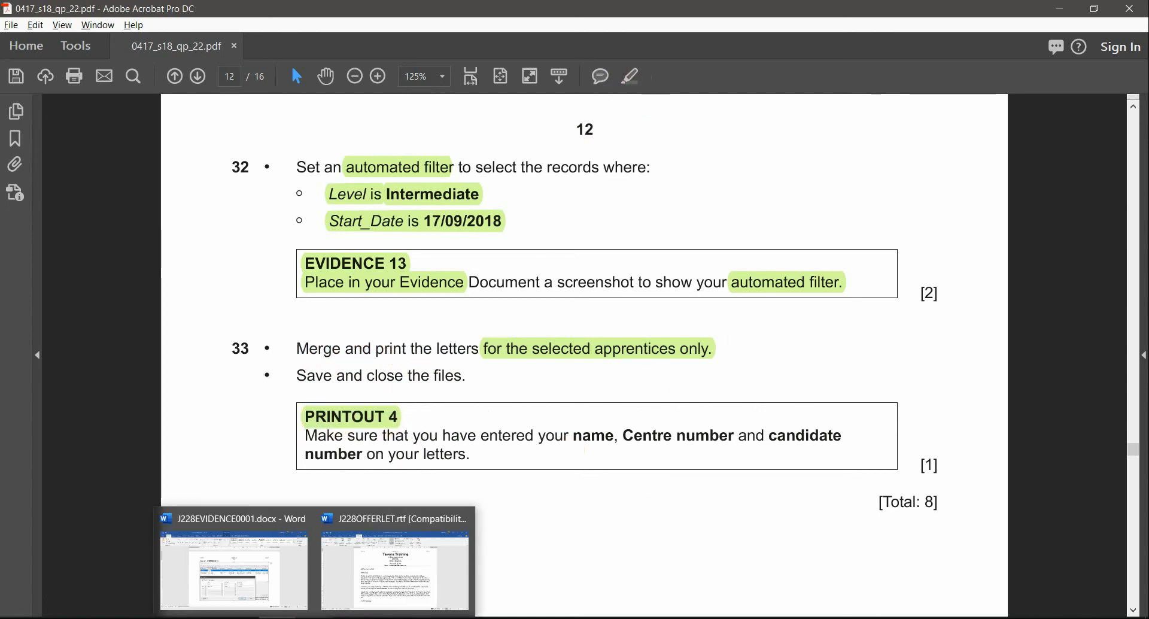
left_click(372, 584)
scroll(464, 371, "down", 2, "ctrl")
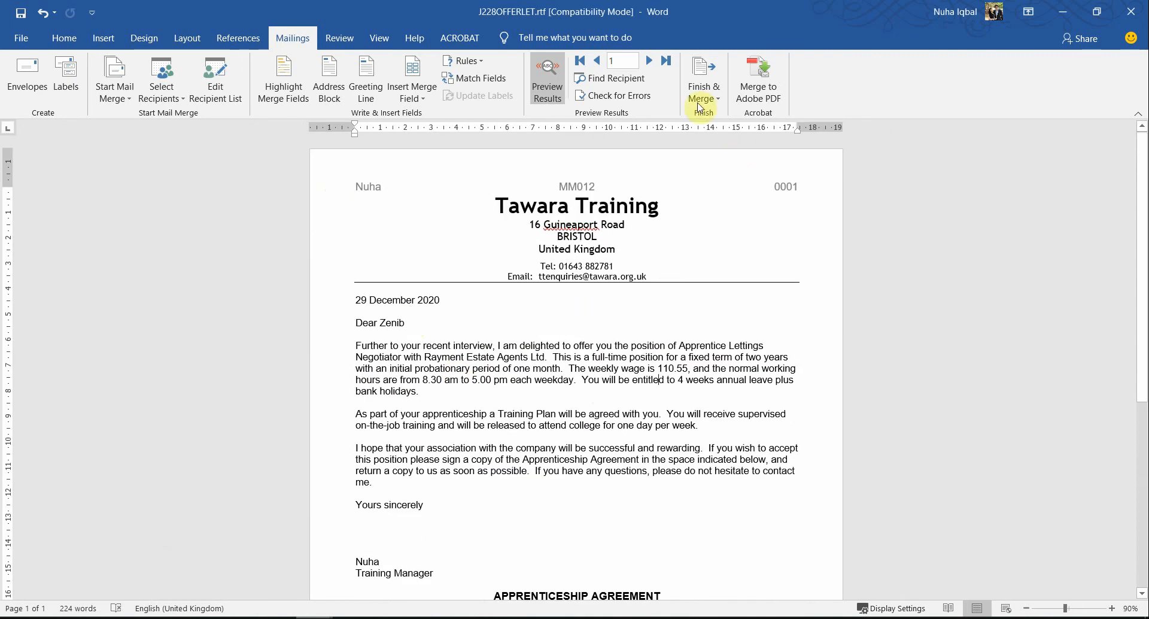
left_click(704, 80)
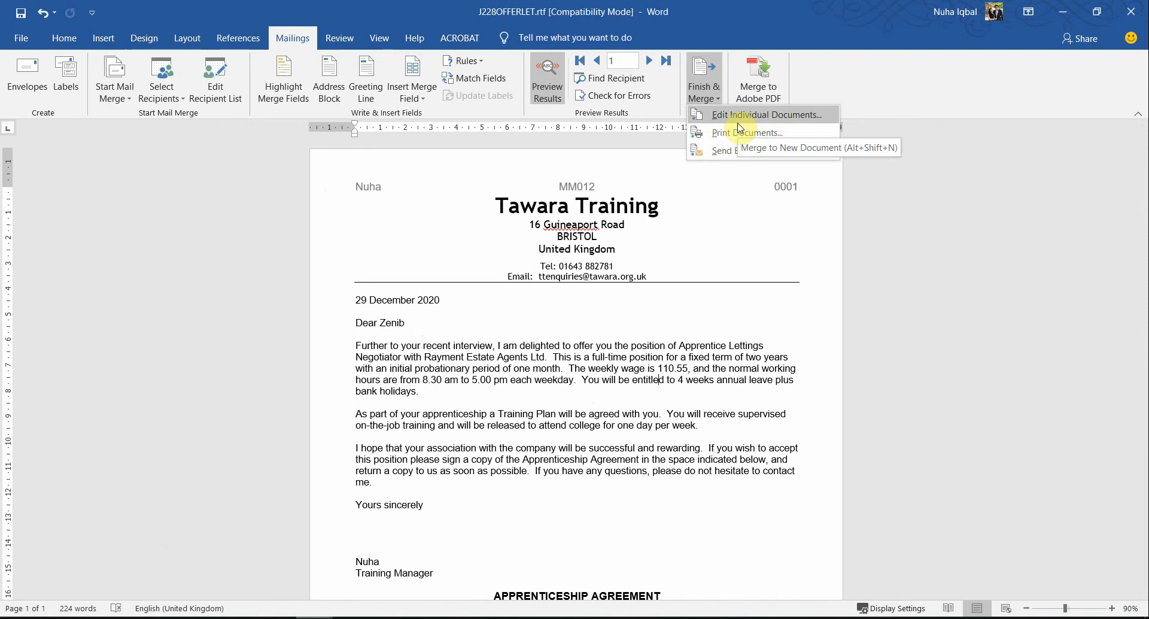
left_click(740, 119)
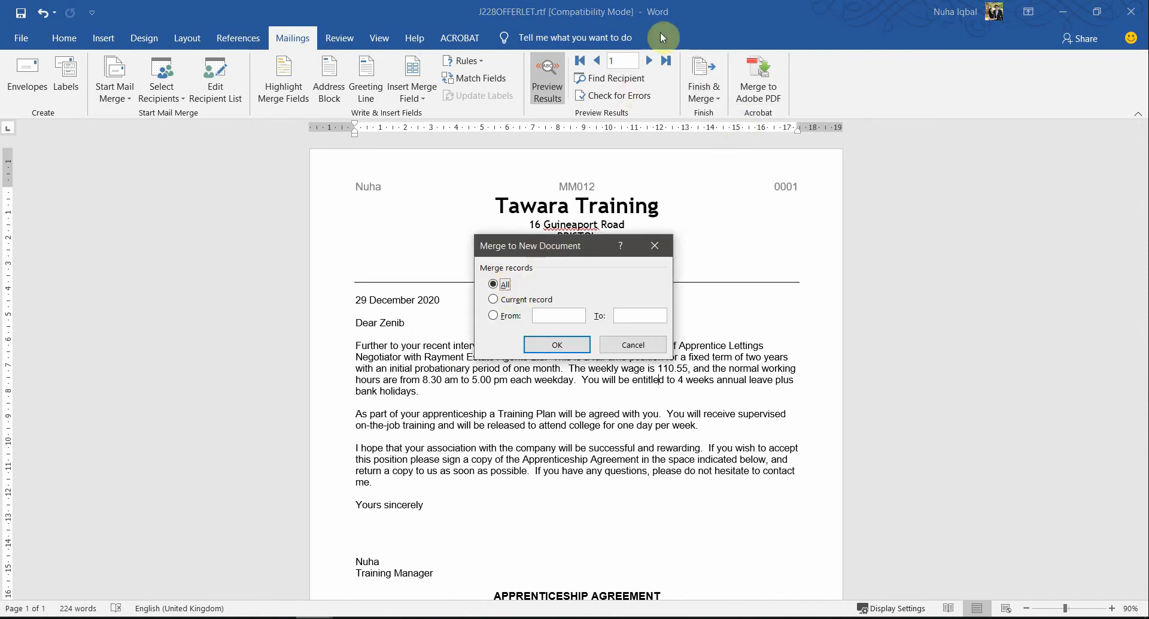
left_click(561, 344)
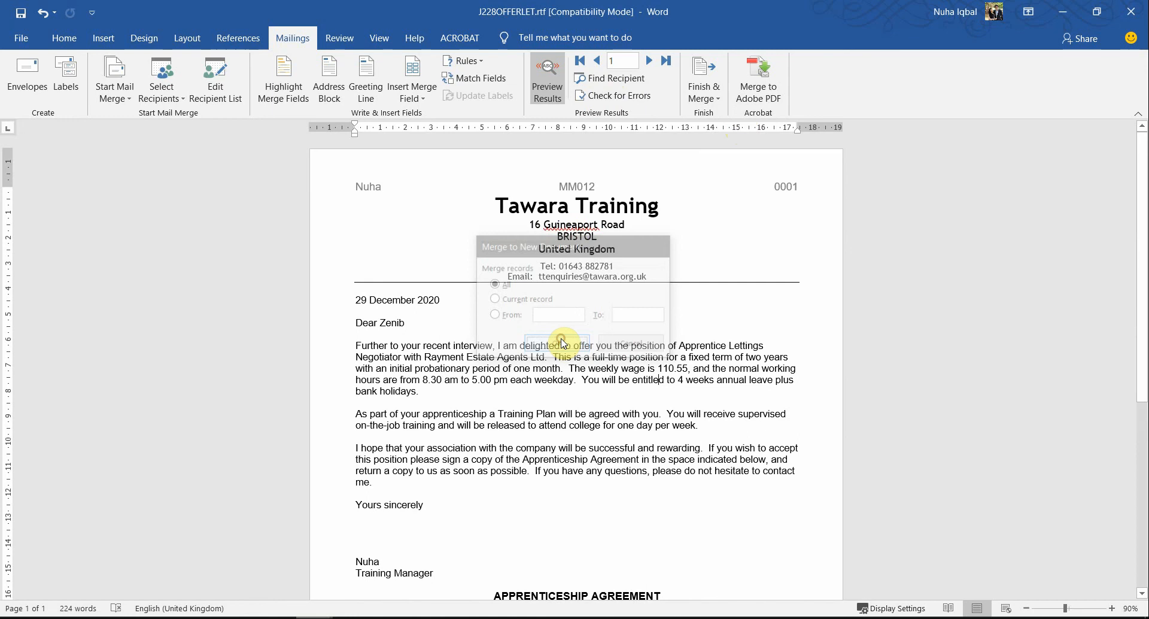
scroll(567, 341, "down", 3)
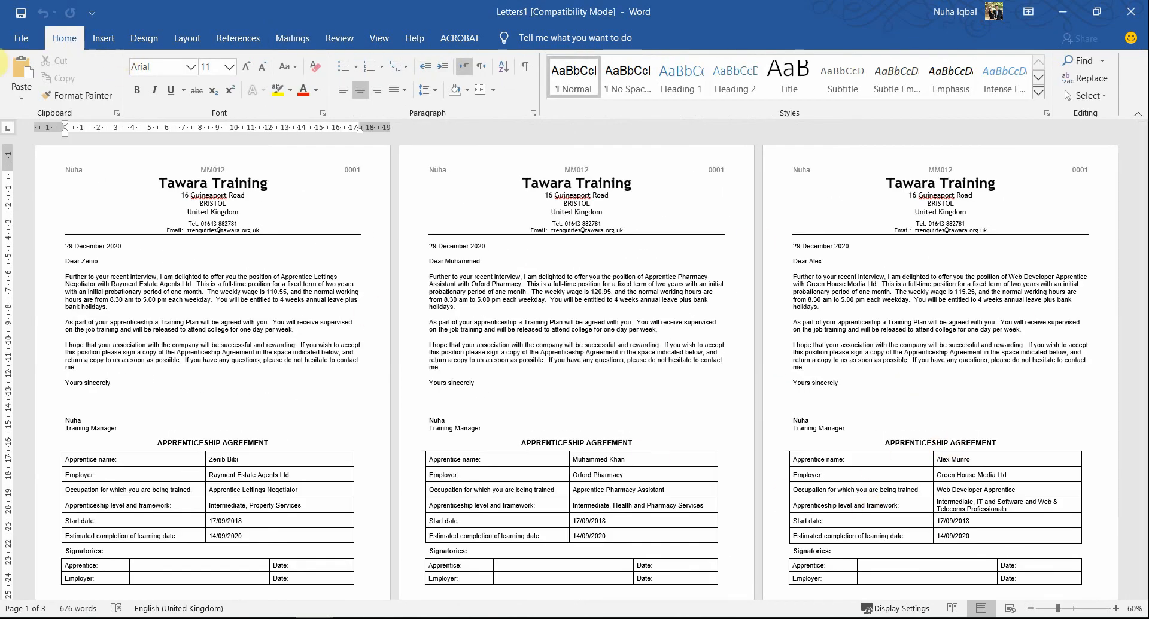
Step: Open the print settings and preview for the merged letters
left_click(12, 41)
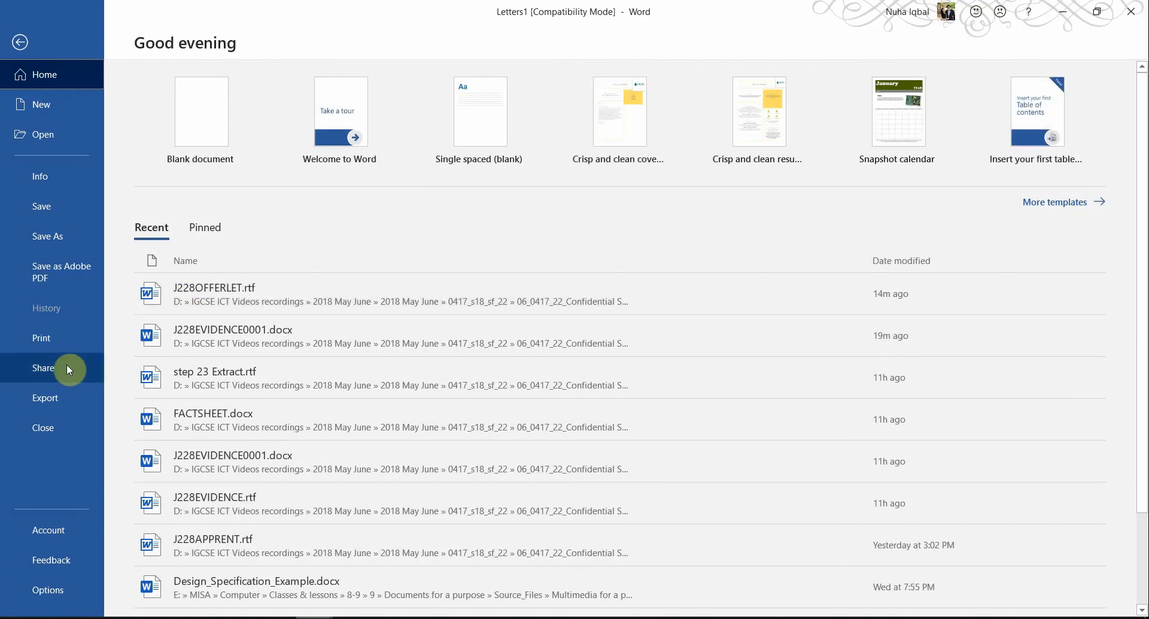
left_click(59, 338)
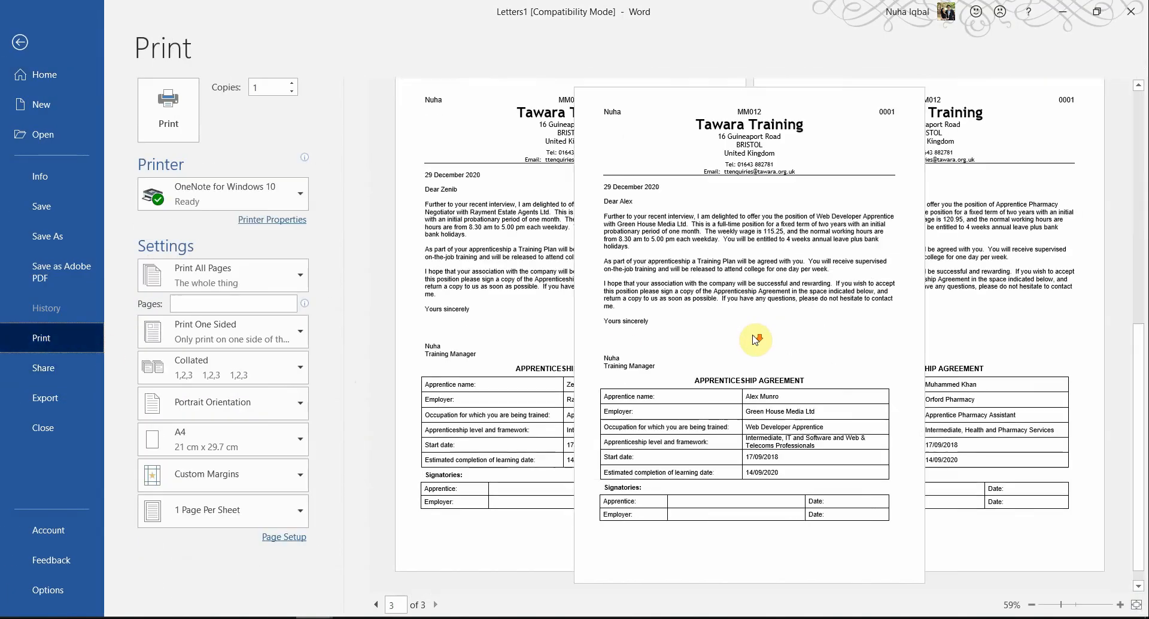